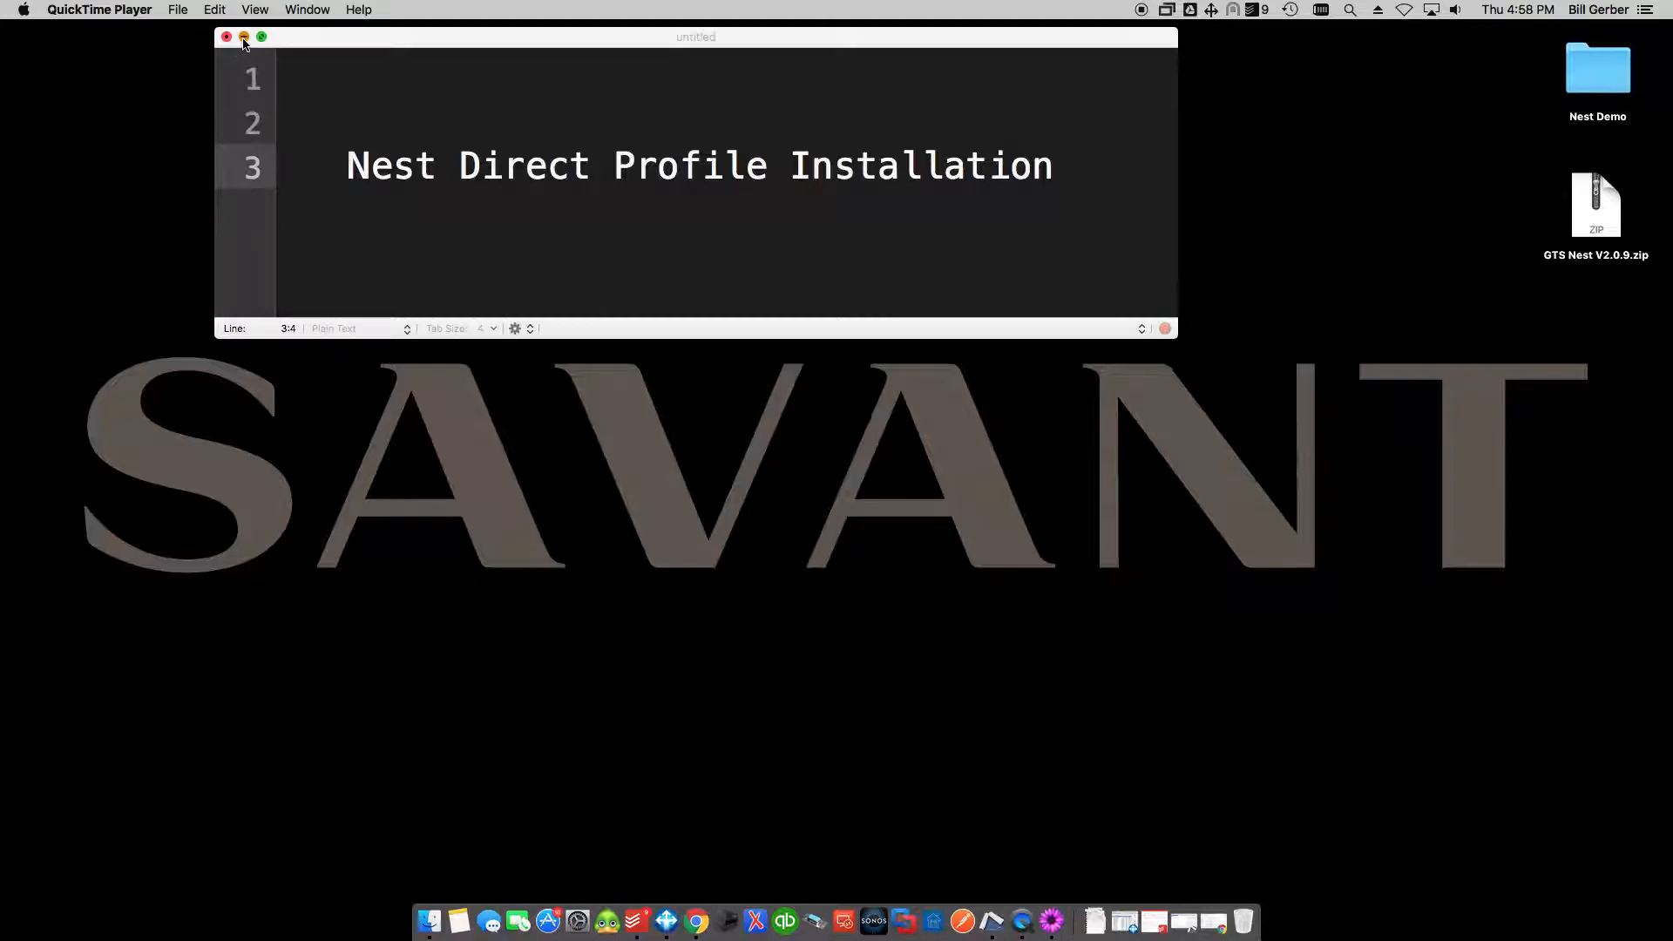
Step: Minimize the Text editor note titled 'Nest Direct Profile Installation' to the Dock
click(244, 37)
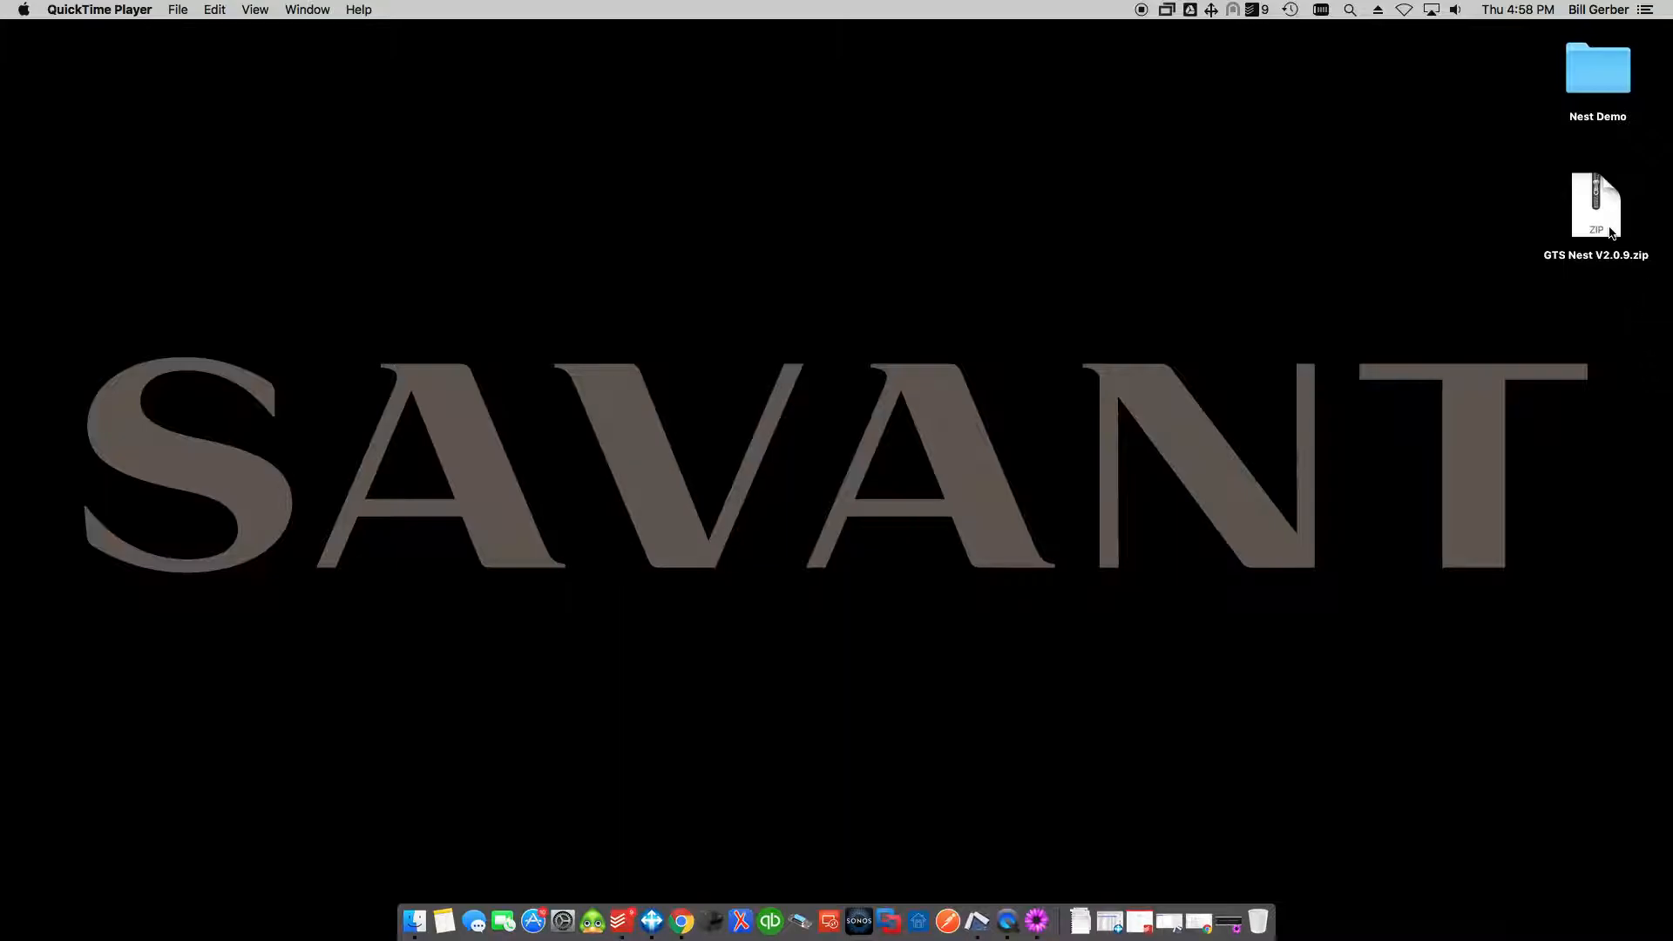
Step: Unzip GTS Nest V2.0.9.zip on the desktop and open the extracted GTS Nest V2.0.9 folder
drag(1611, 233, 1517, 238)
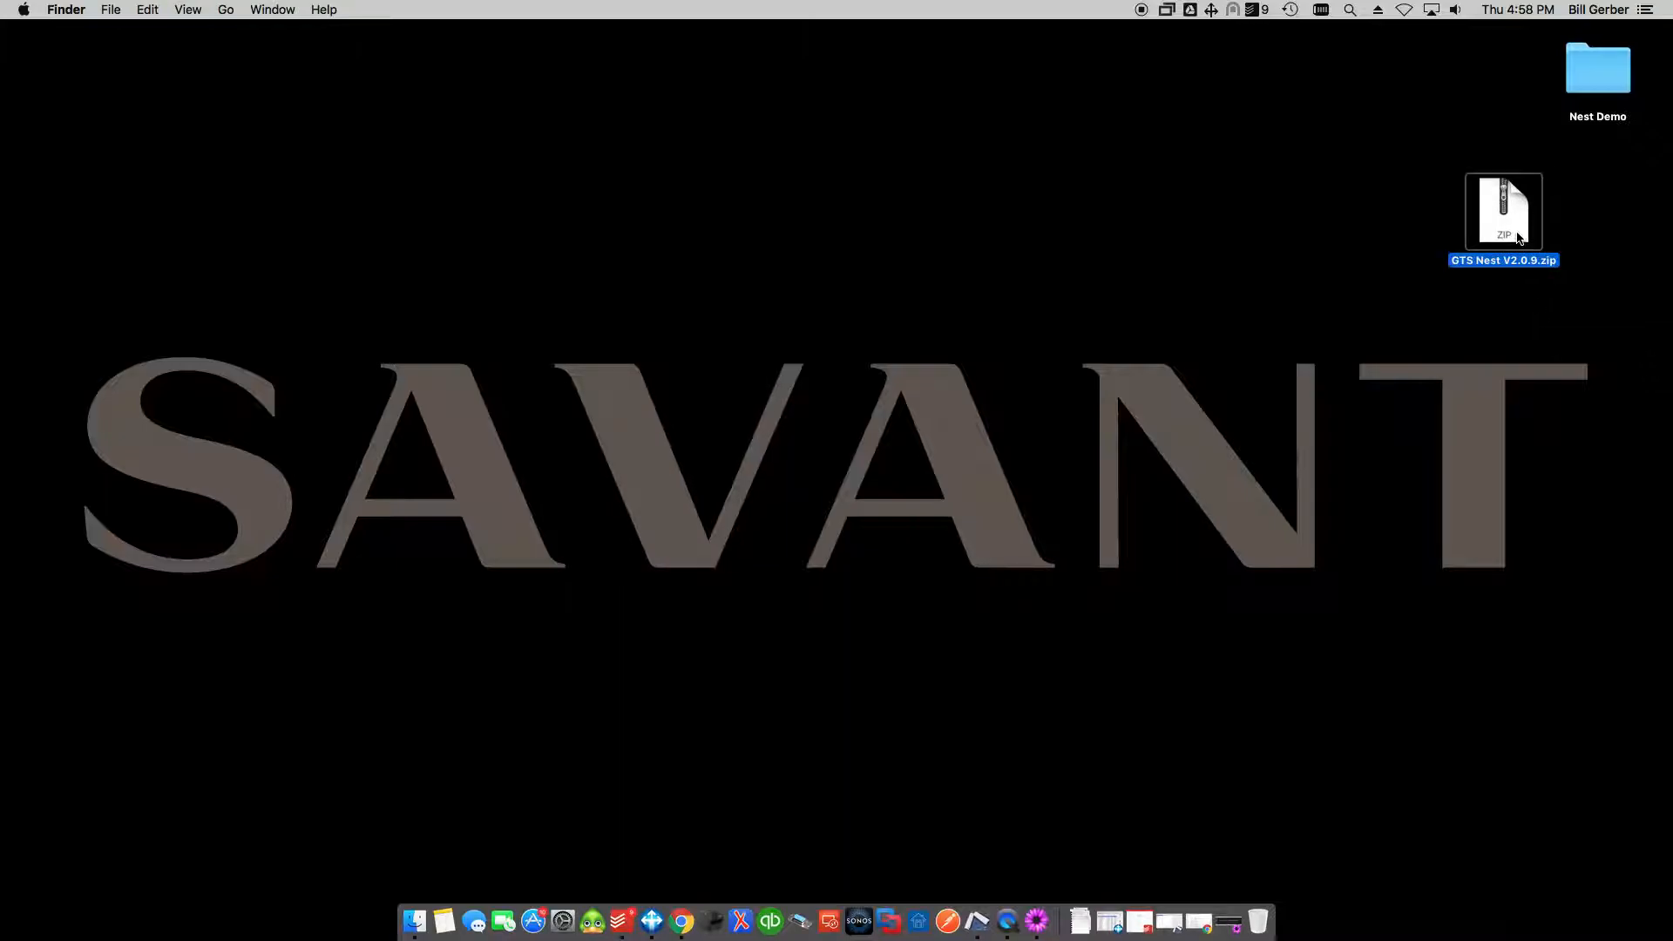
double_click(1512, 236)
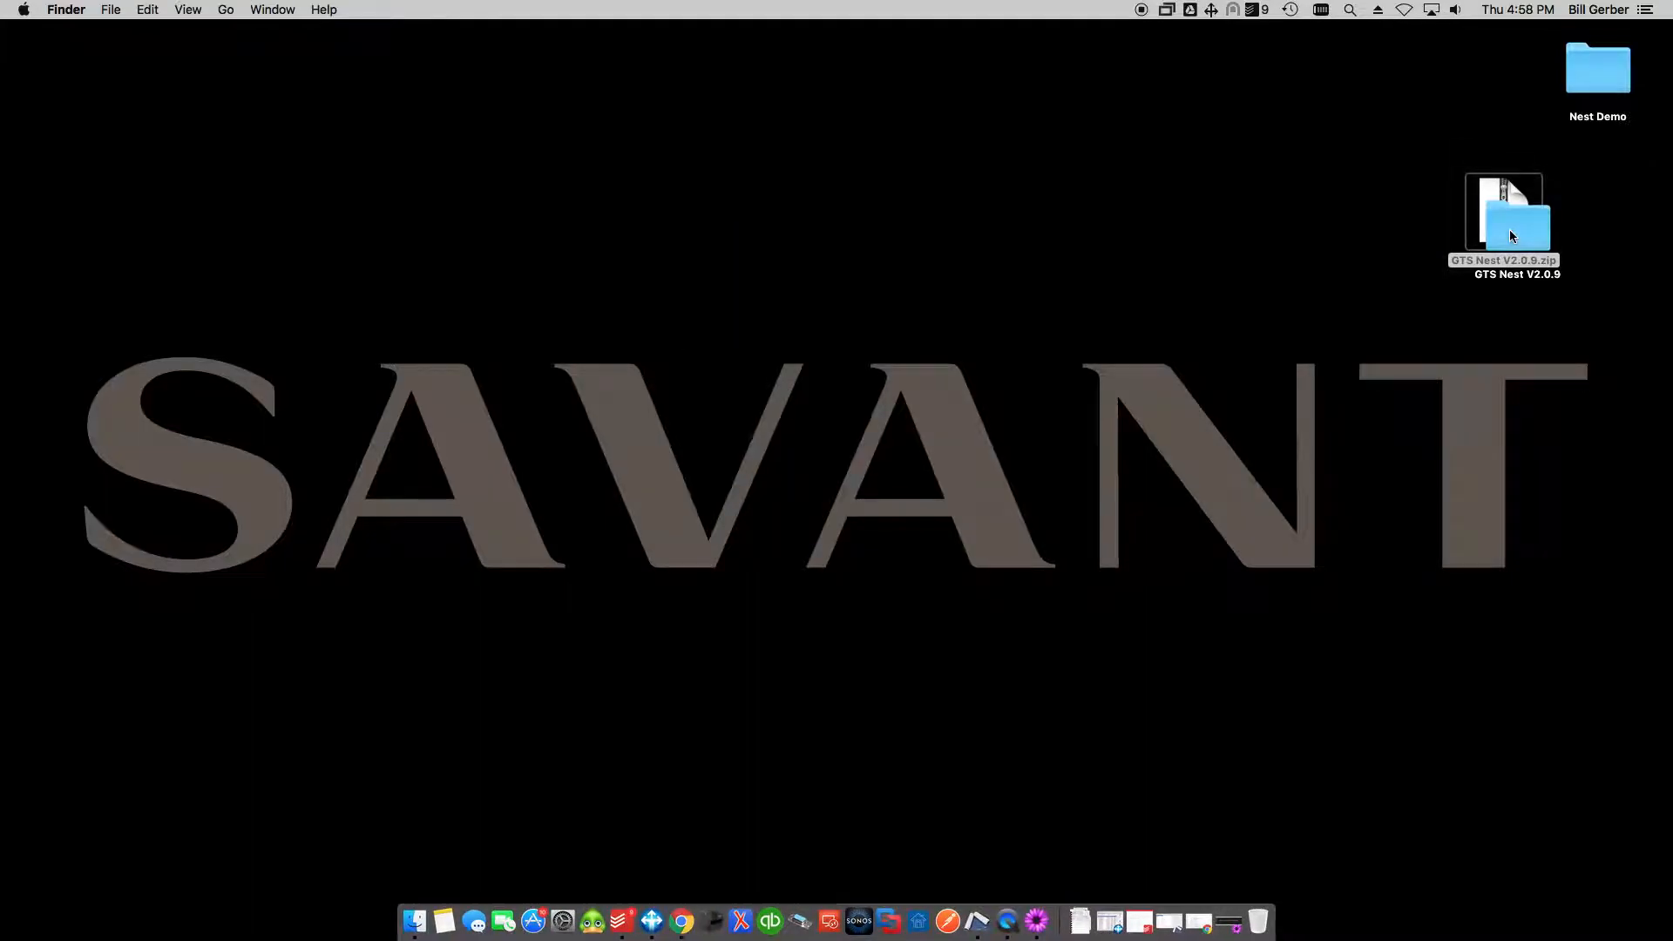
drag(1512, 237, 1390, 211)
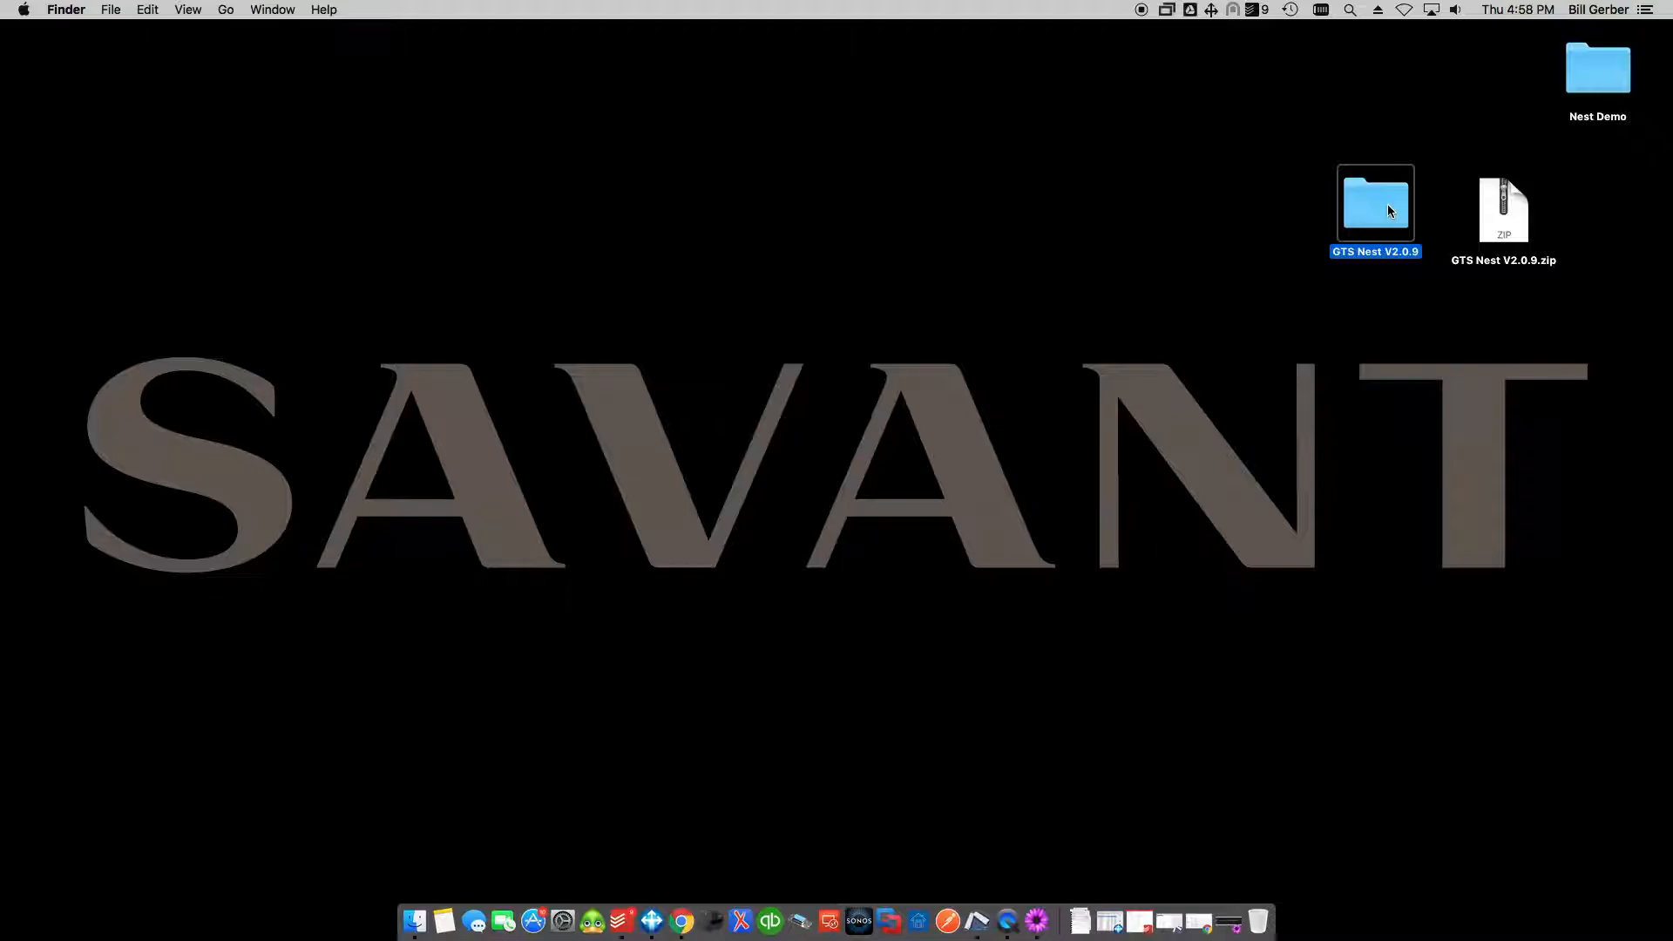
double_click(1389, 211)
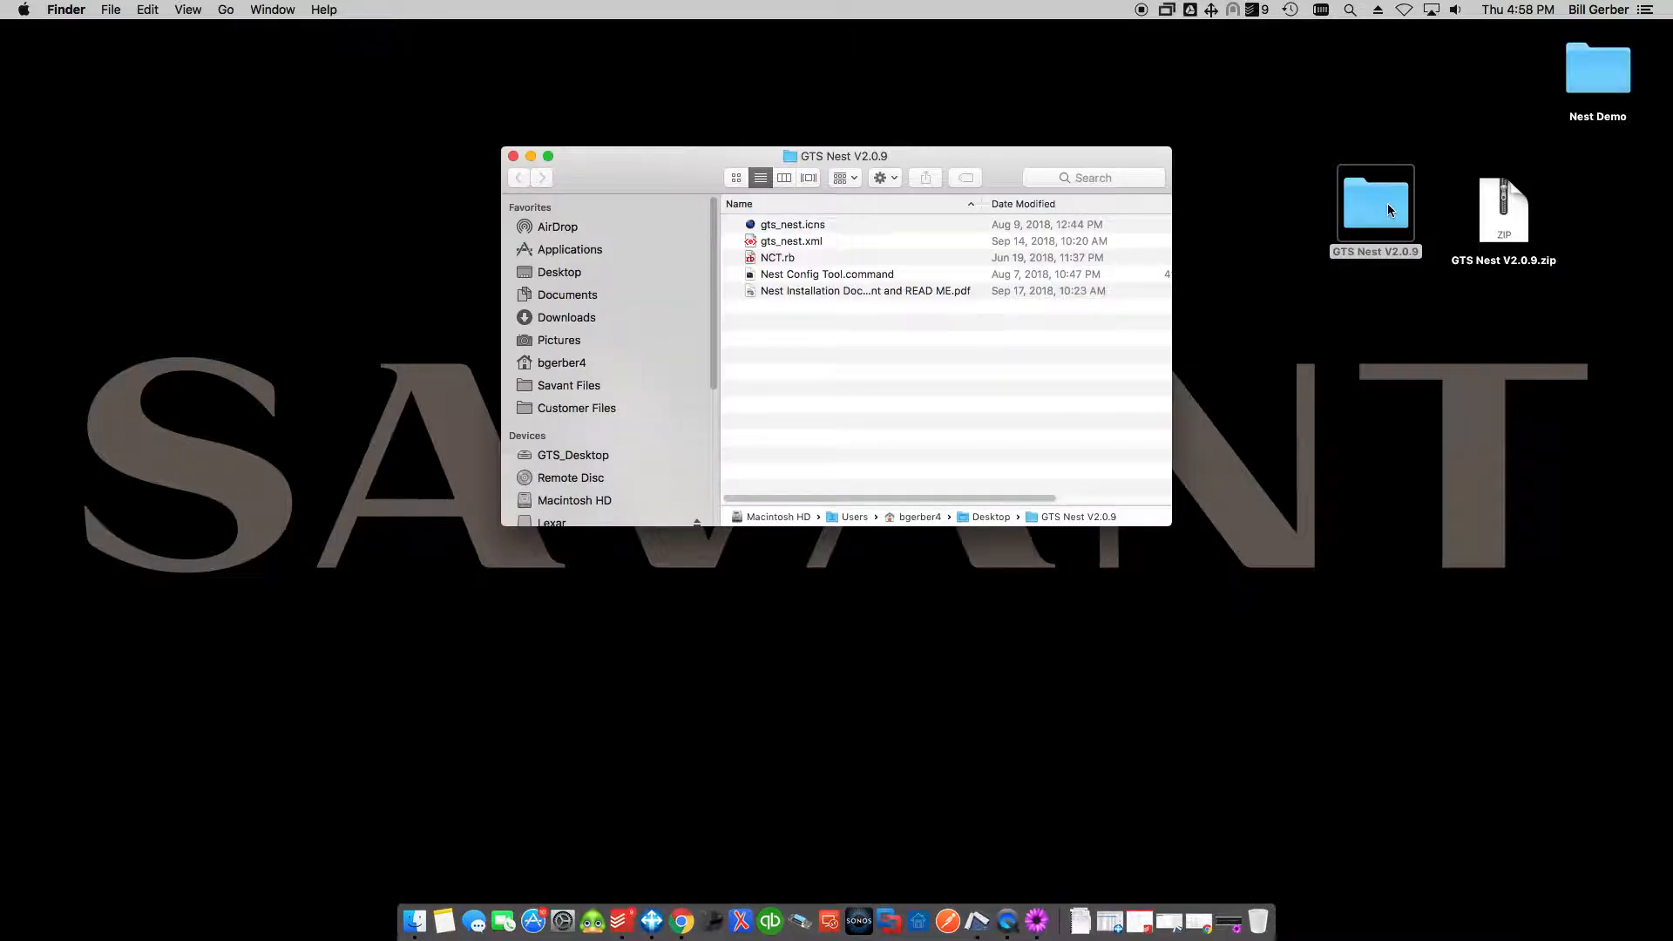
Step: Look over the READ ME PDF, gts_nest.xml and gts_nest.icns files and reposition the folder window
click(770, 292)
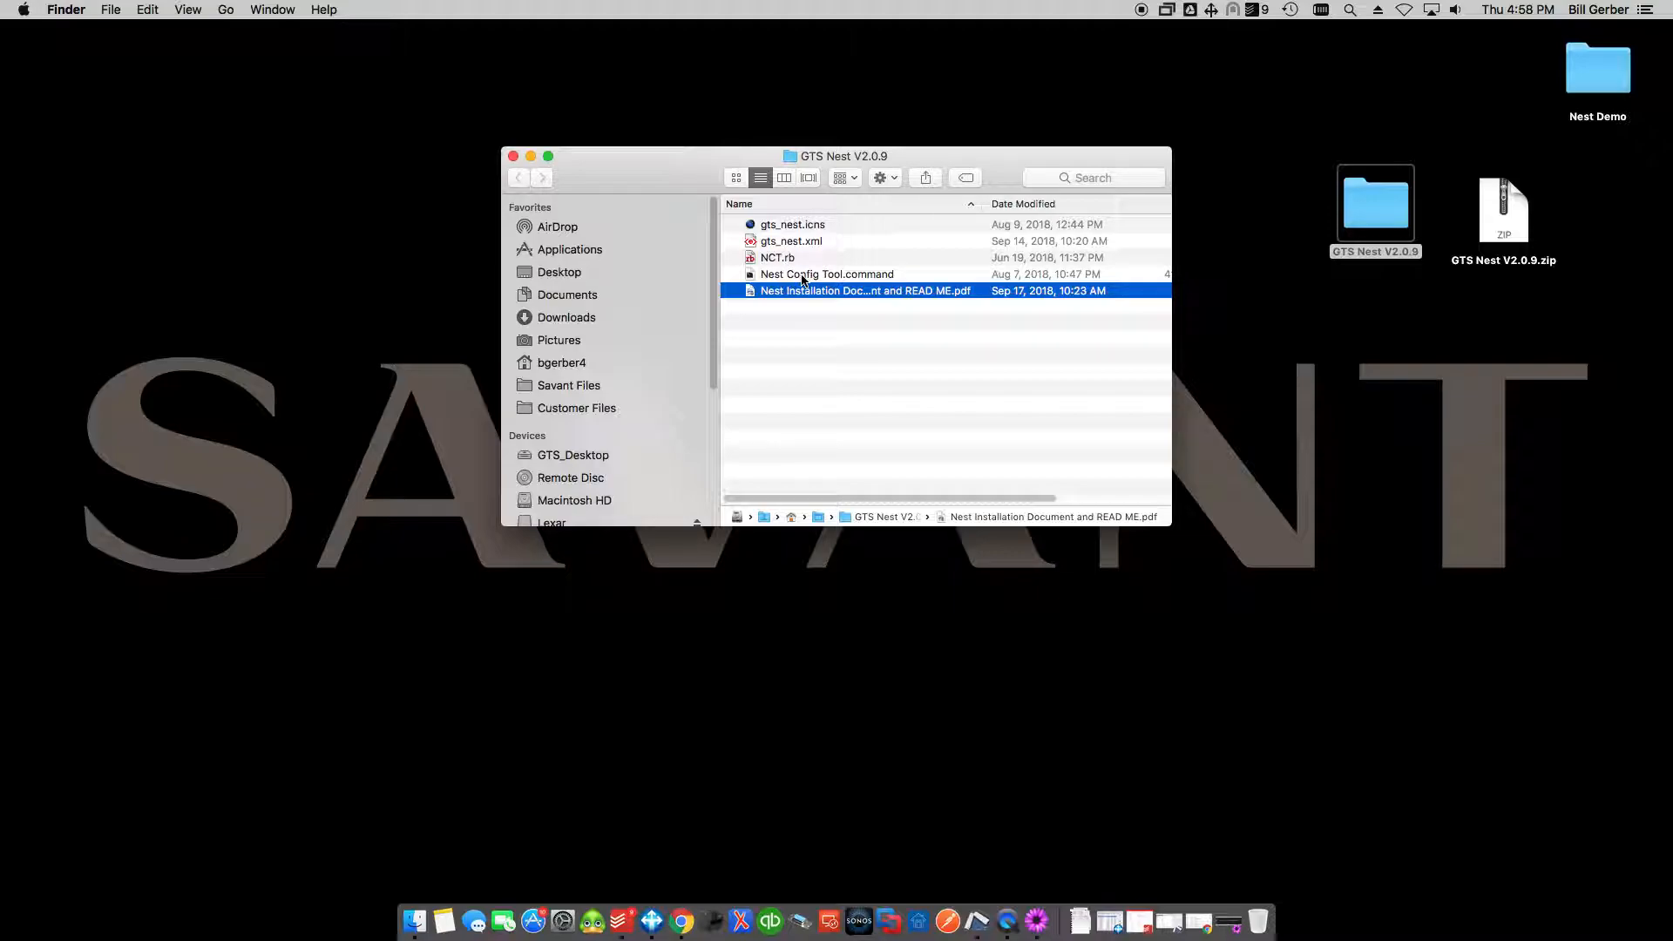
click(792, 247)
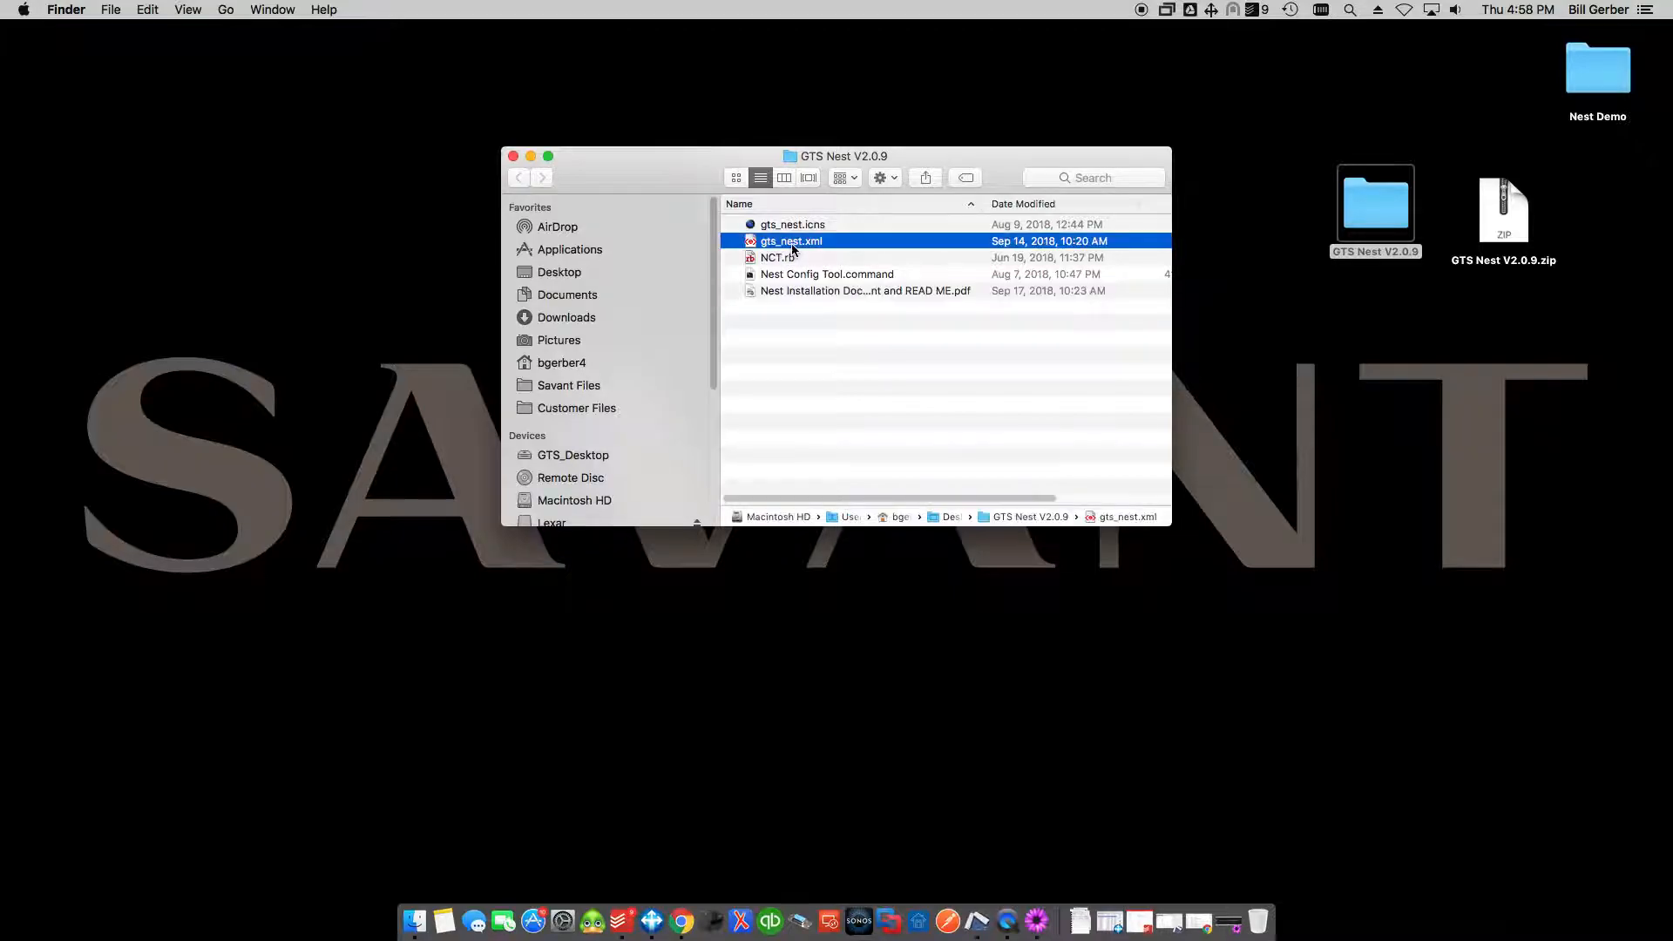
click(811, 229)
drag(707, 189, 736, 196)
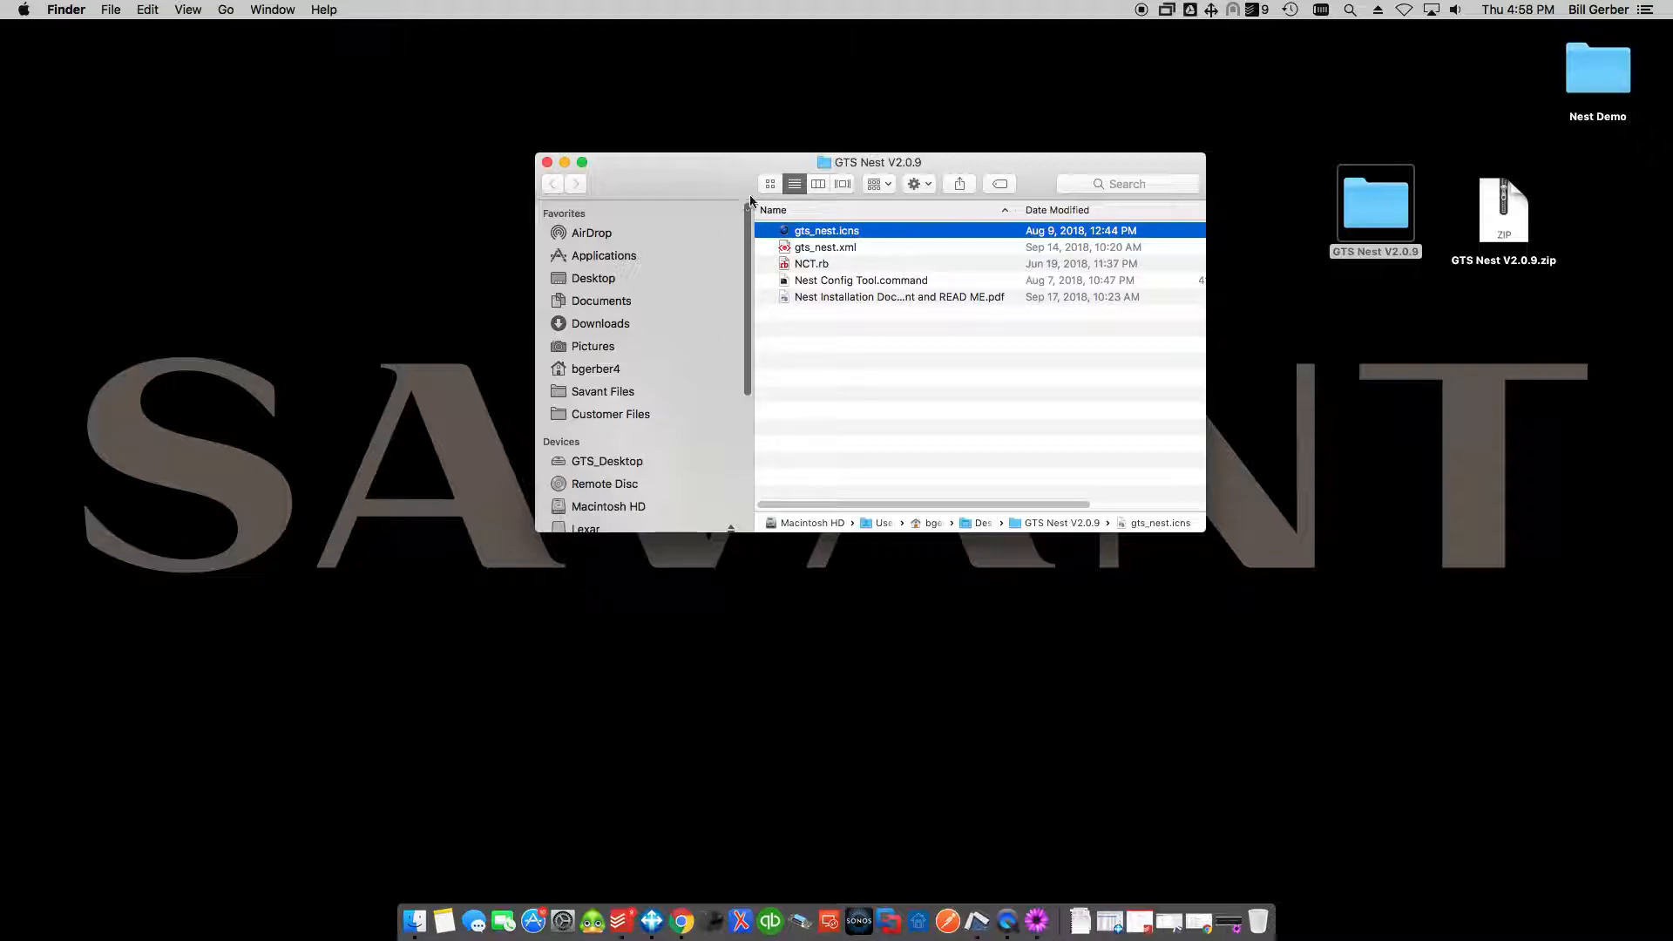
Step: Bring up the Nest Demo blueprint and open the Blueprint preferences
click(979, 923)
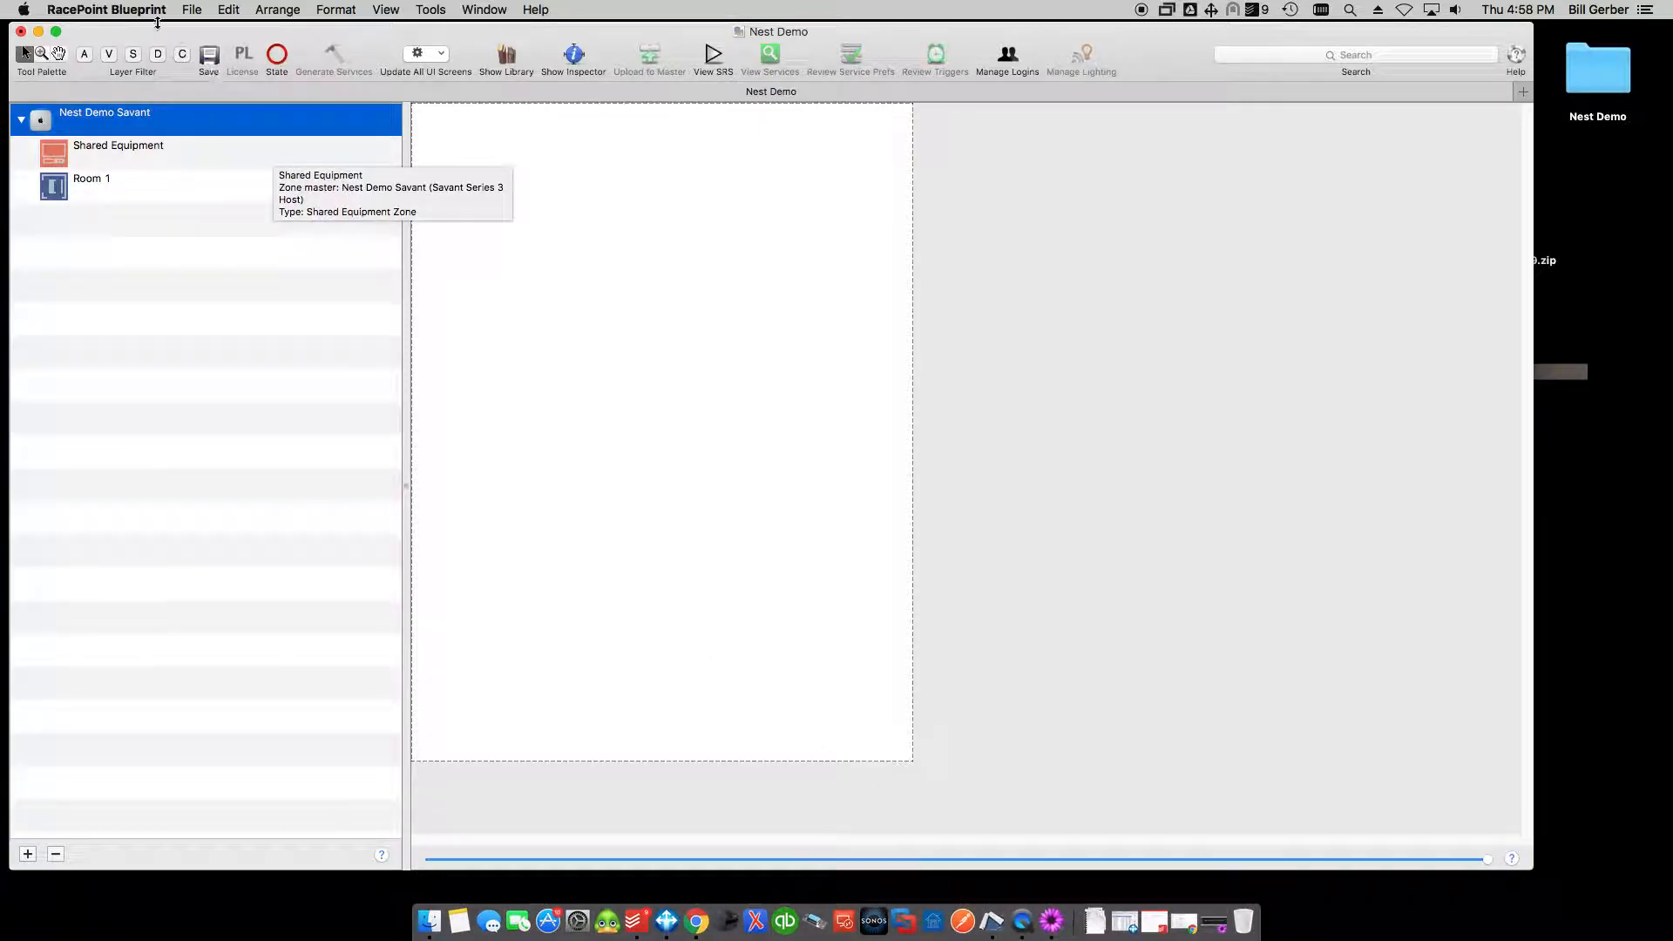
click(131, 9)
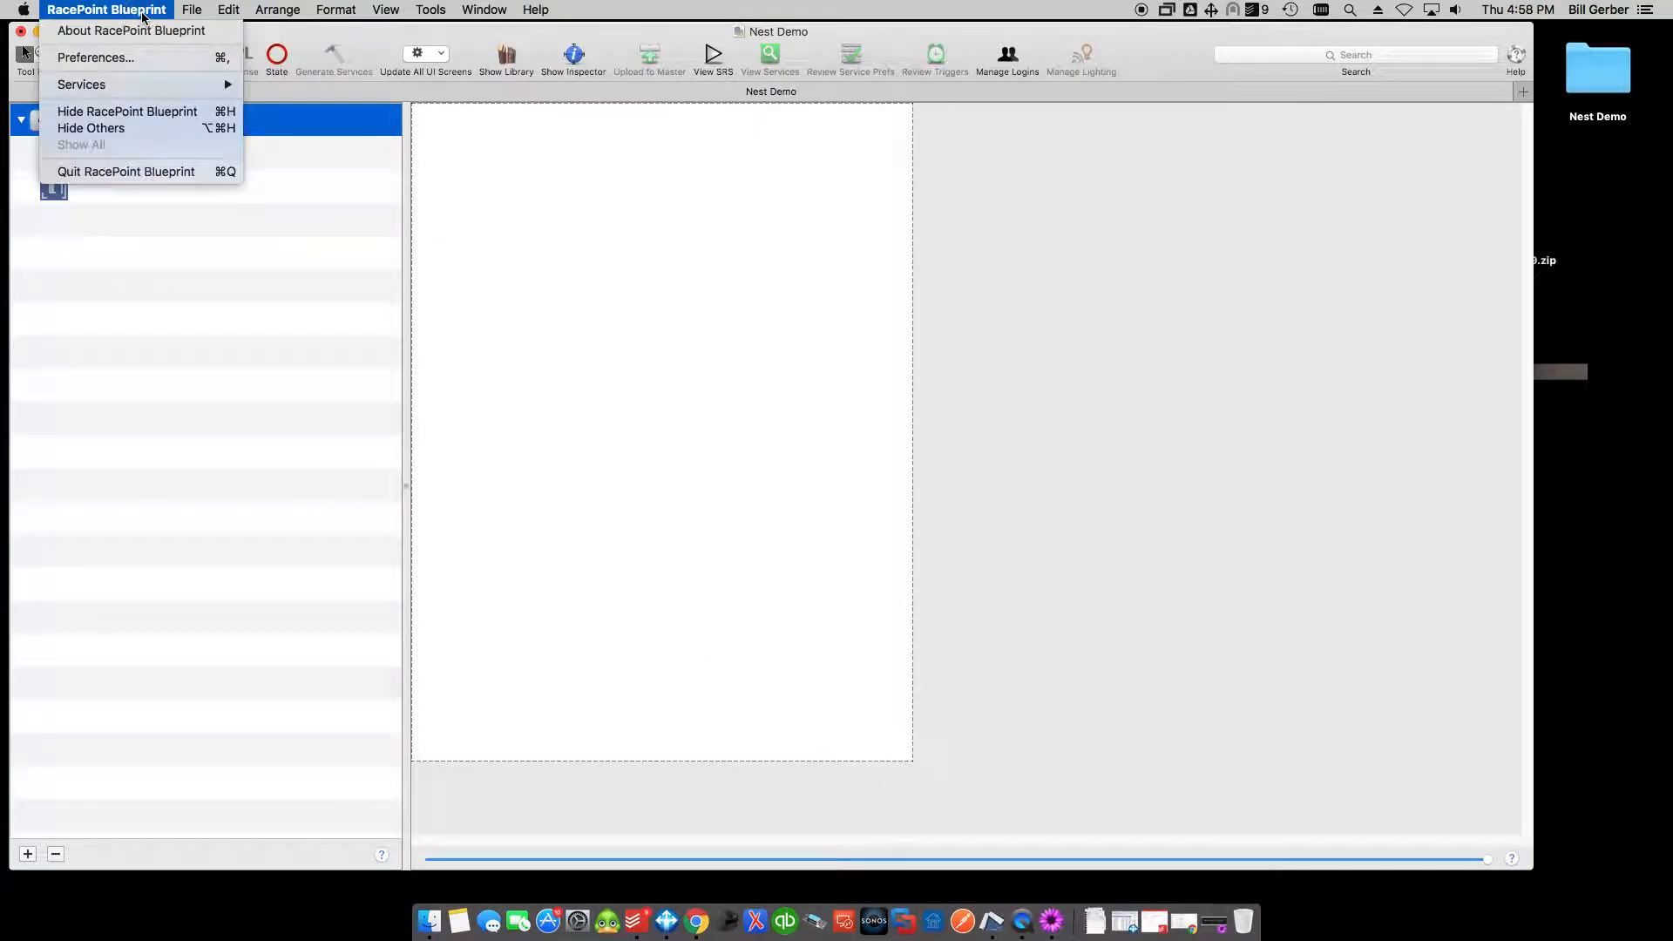
click(138, 59)
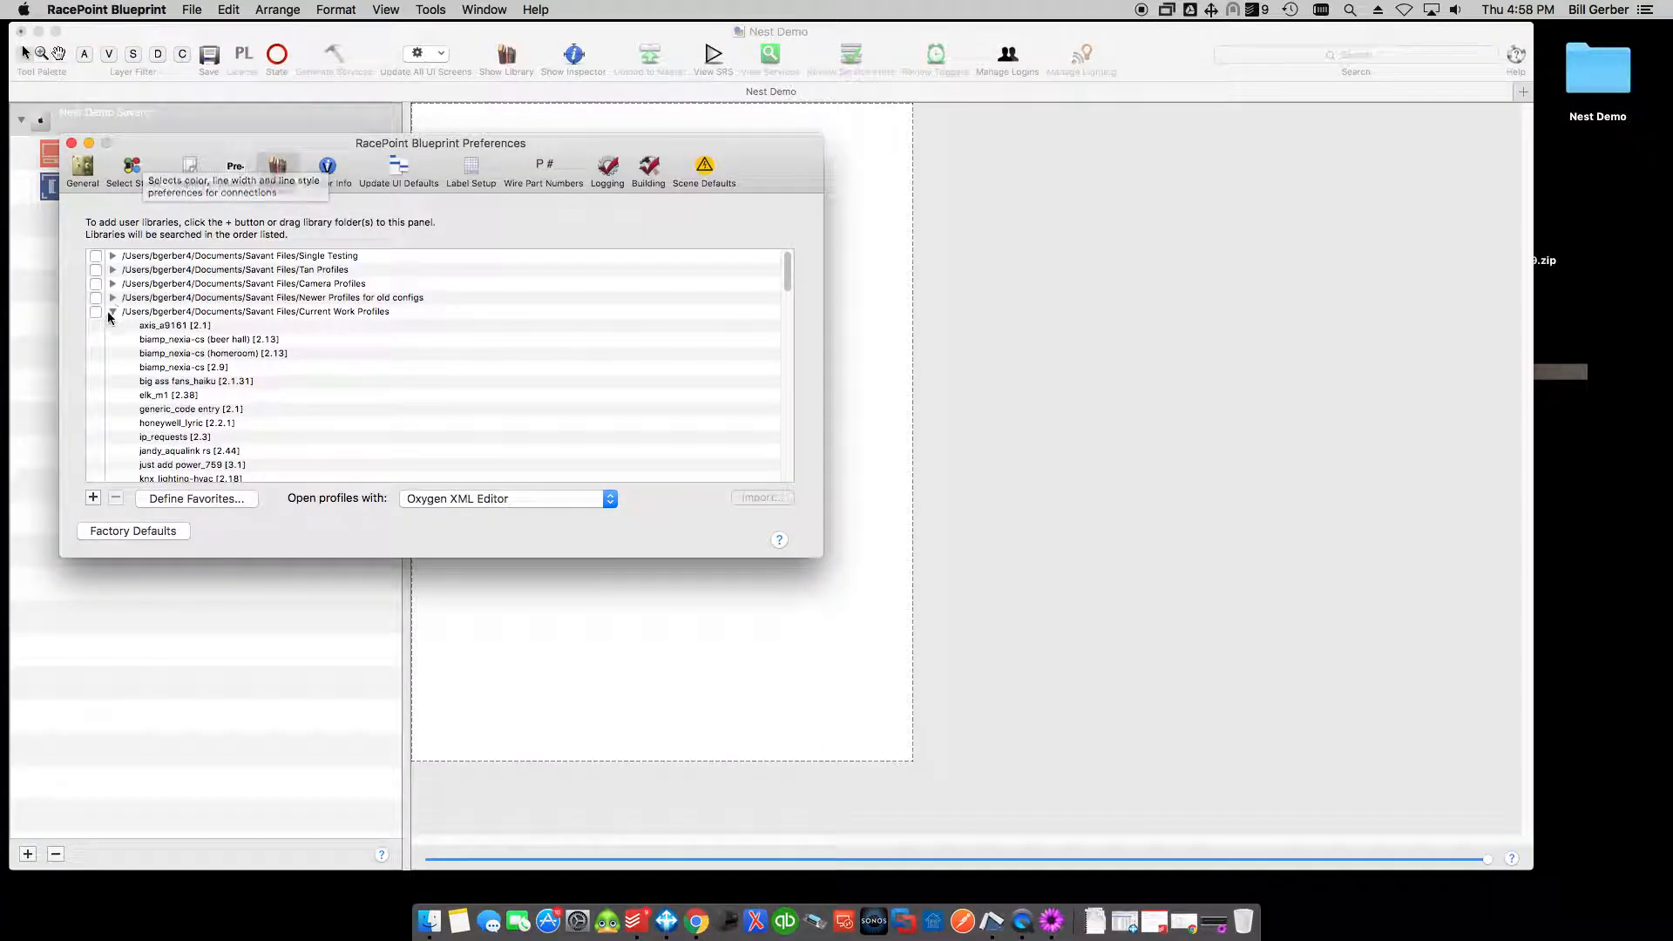
Step: Try importing the GTS Nest V2.0.9 folder into Custom Profiles and dismiss the 'Profile failed to load' error
click(112, 312)
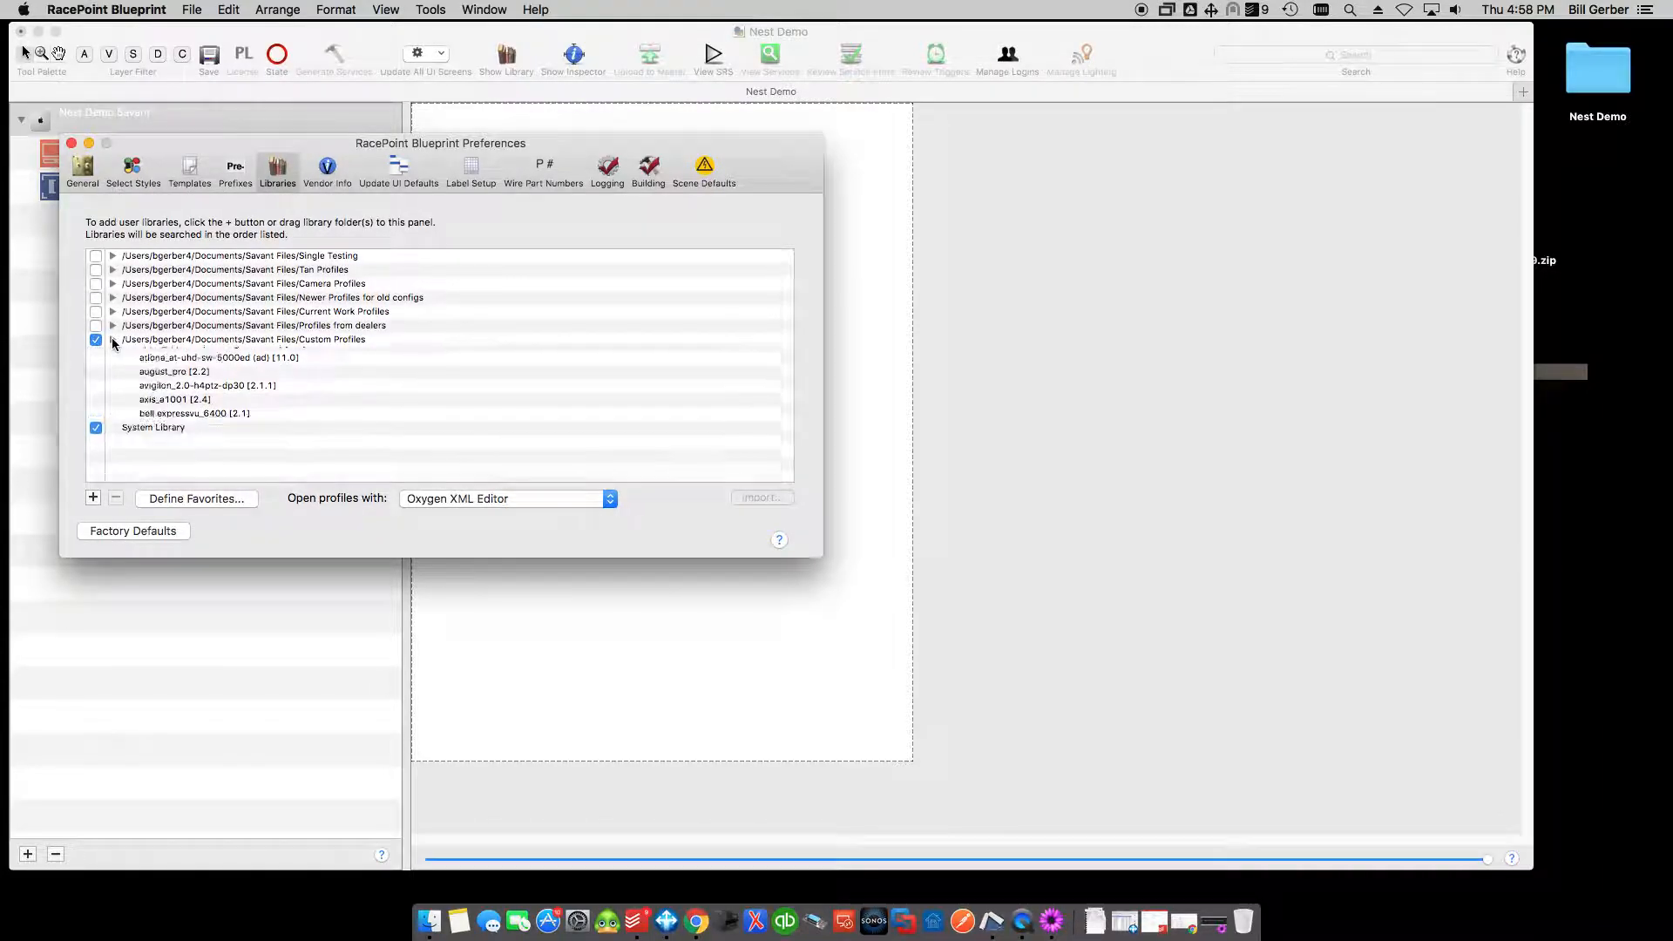
click(160, 341)
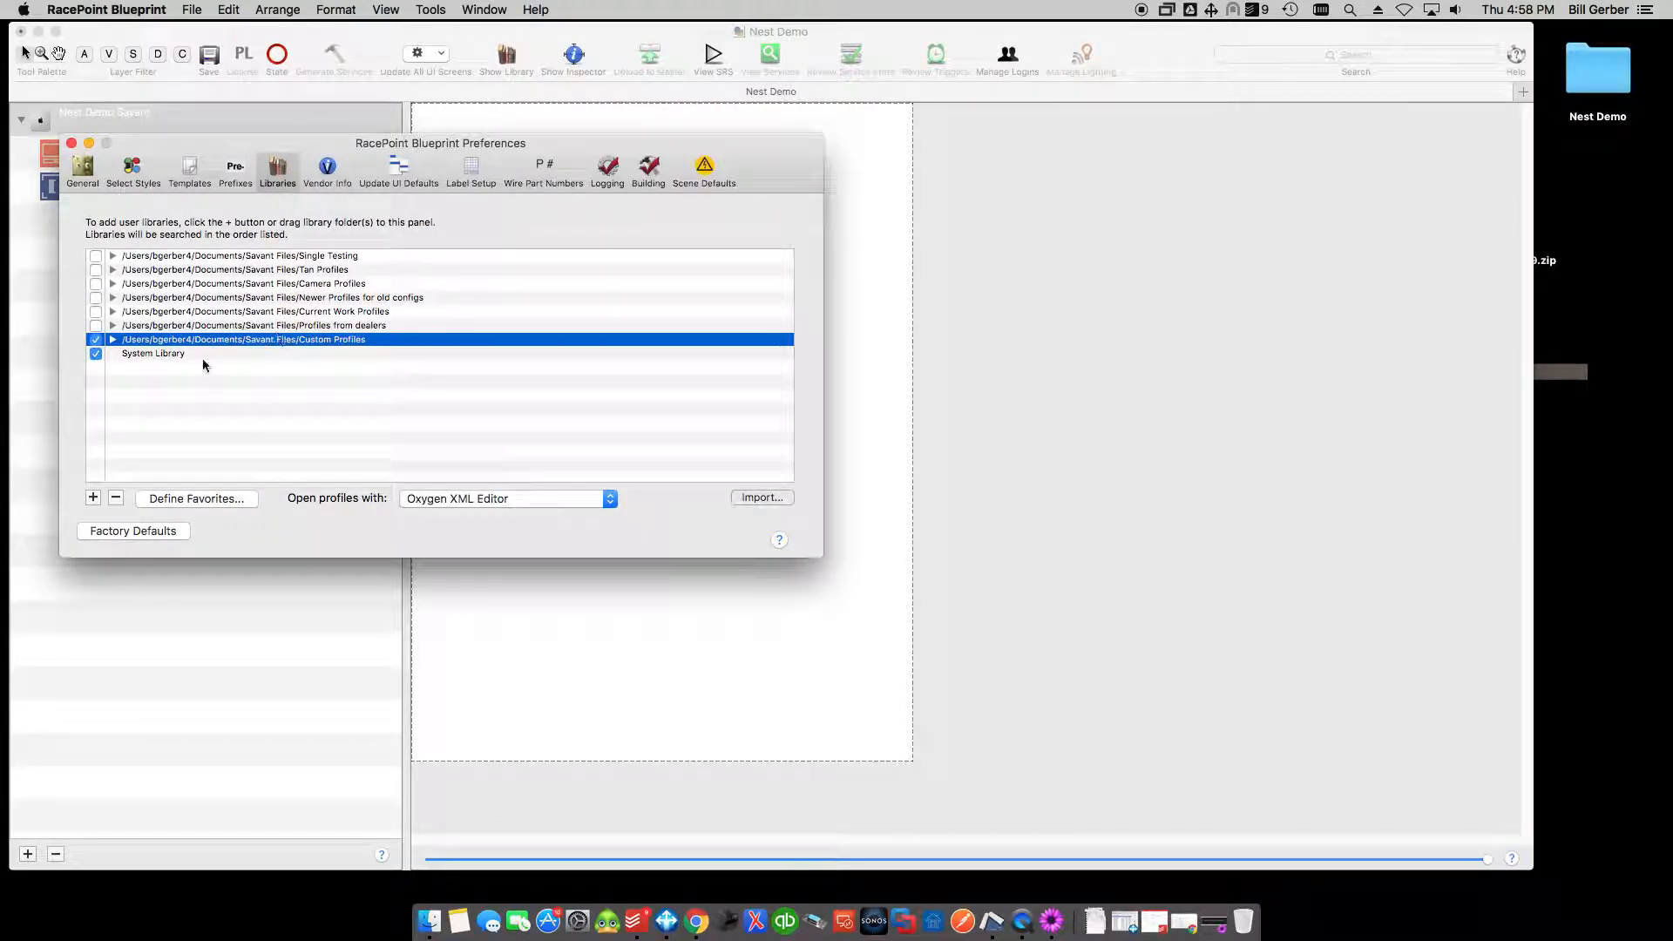
click(763, 499)
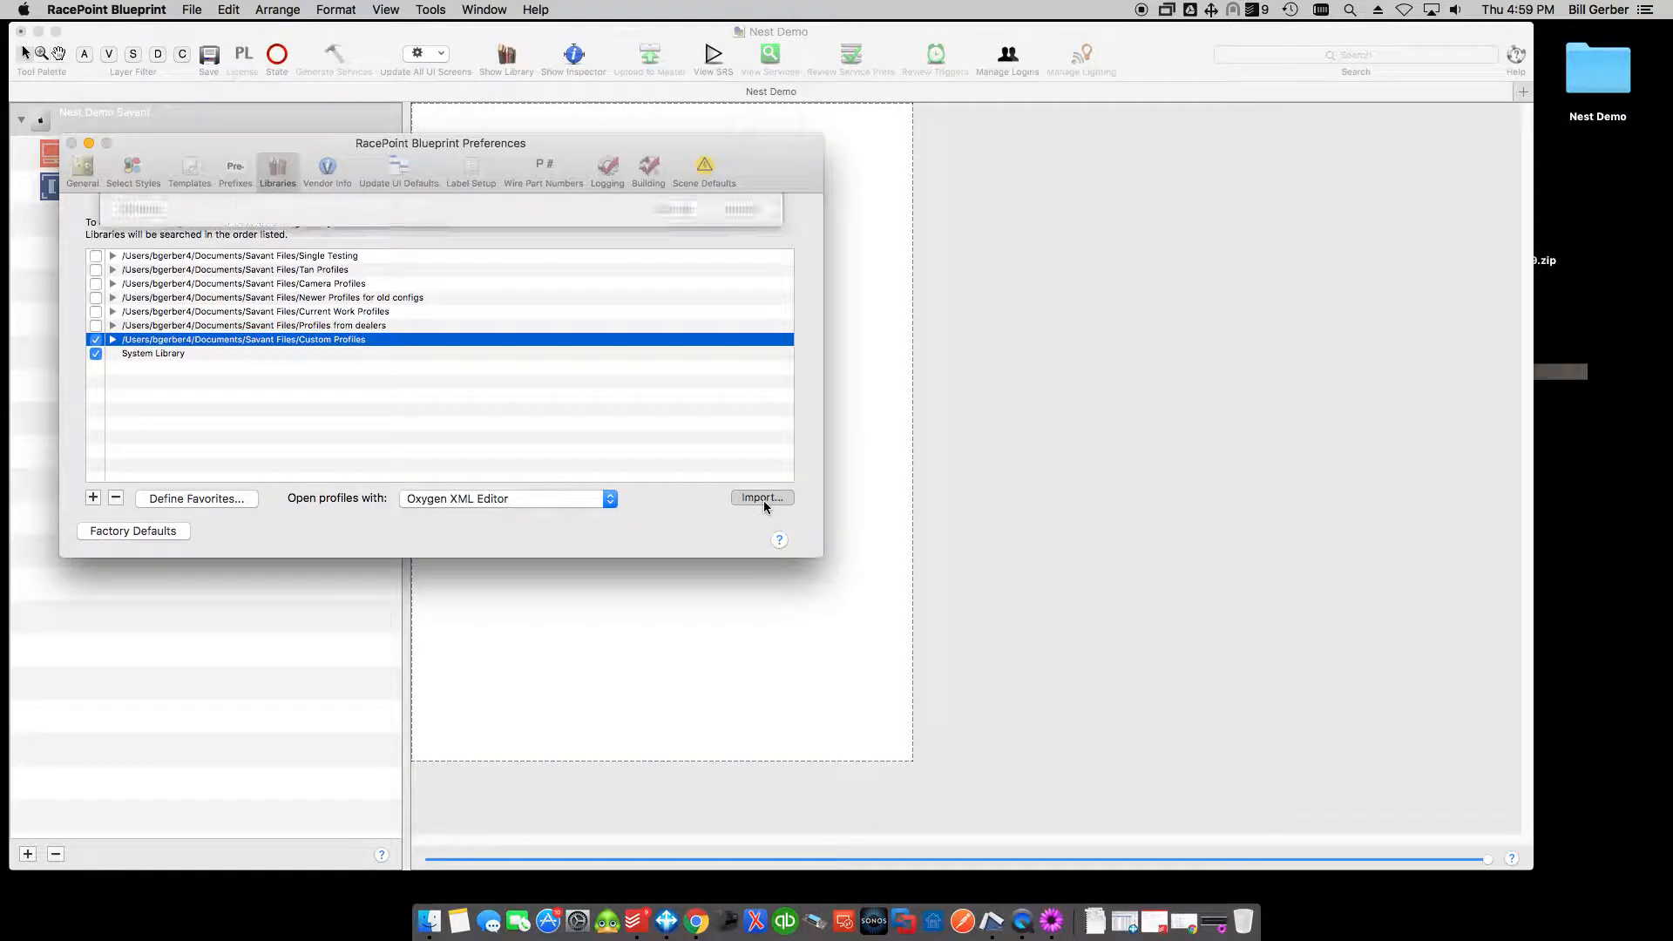
click(372, 253)
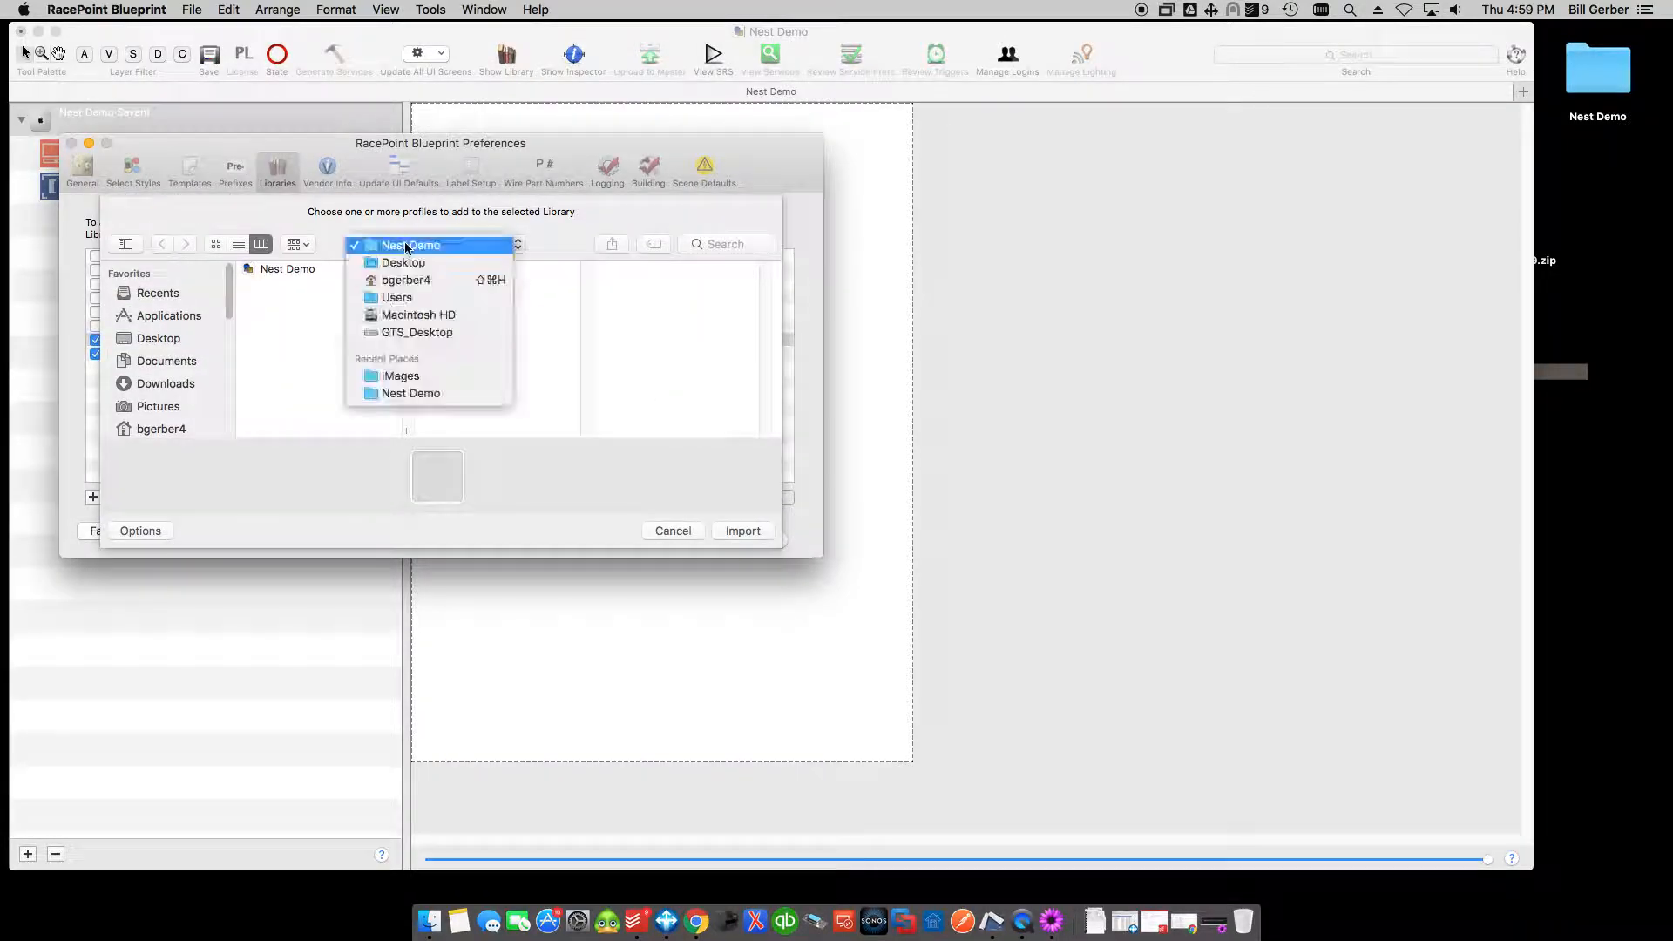
click(411, 265)
double_click(290, 285)
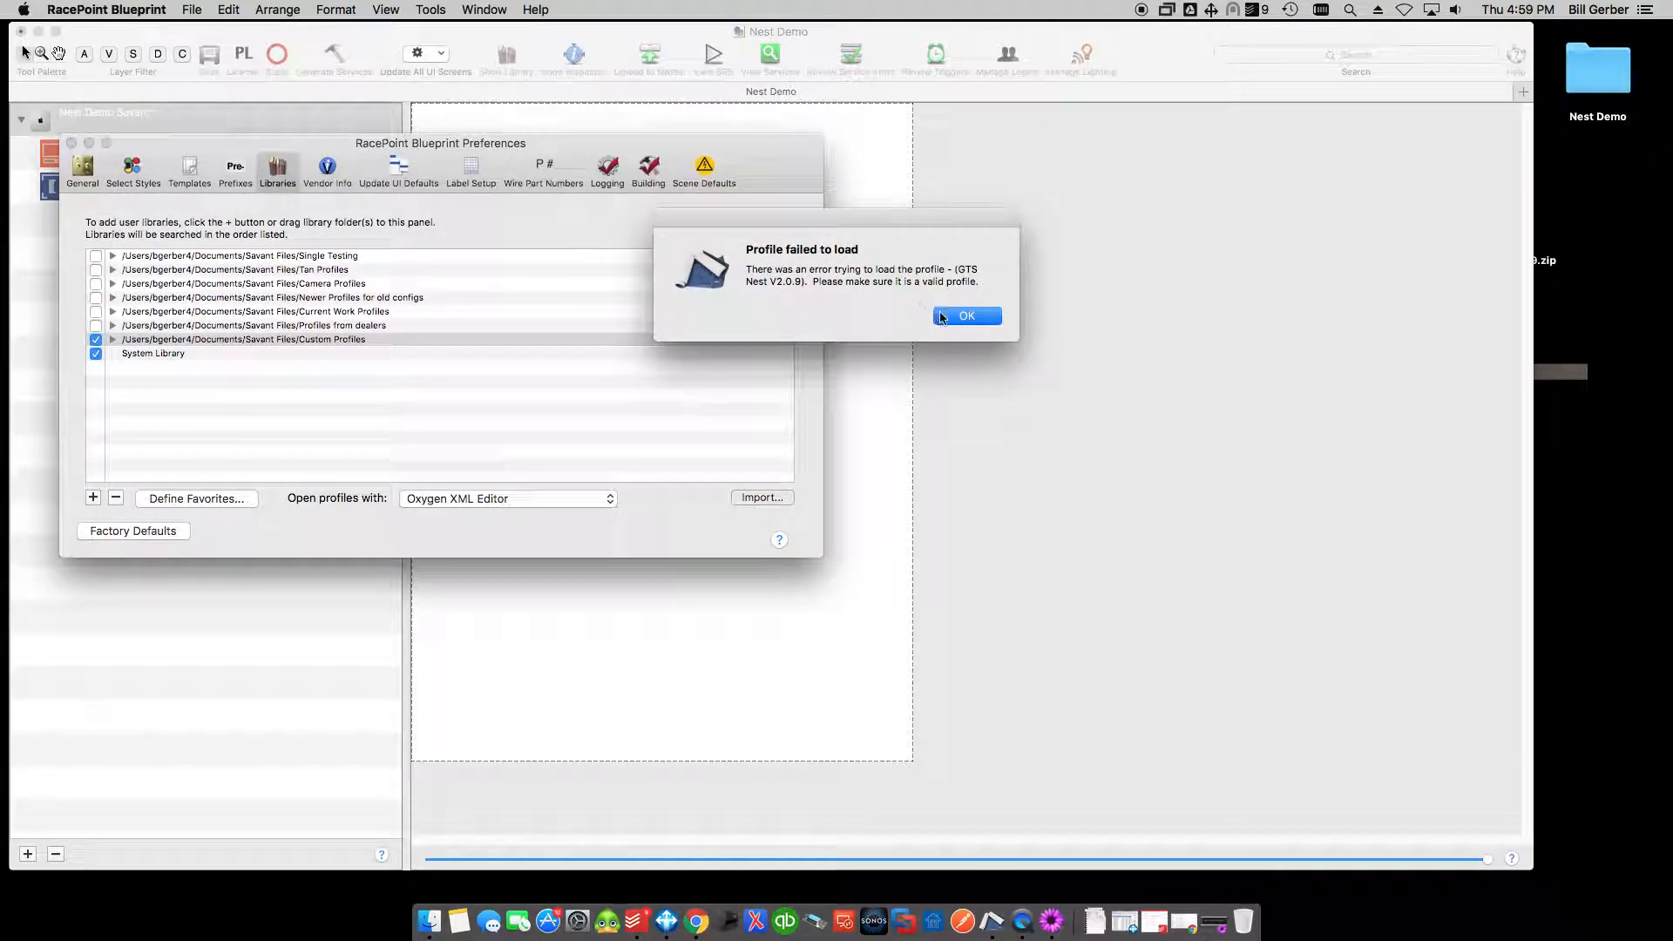
click(940, 316)
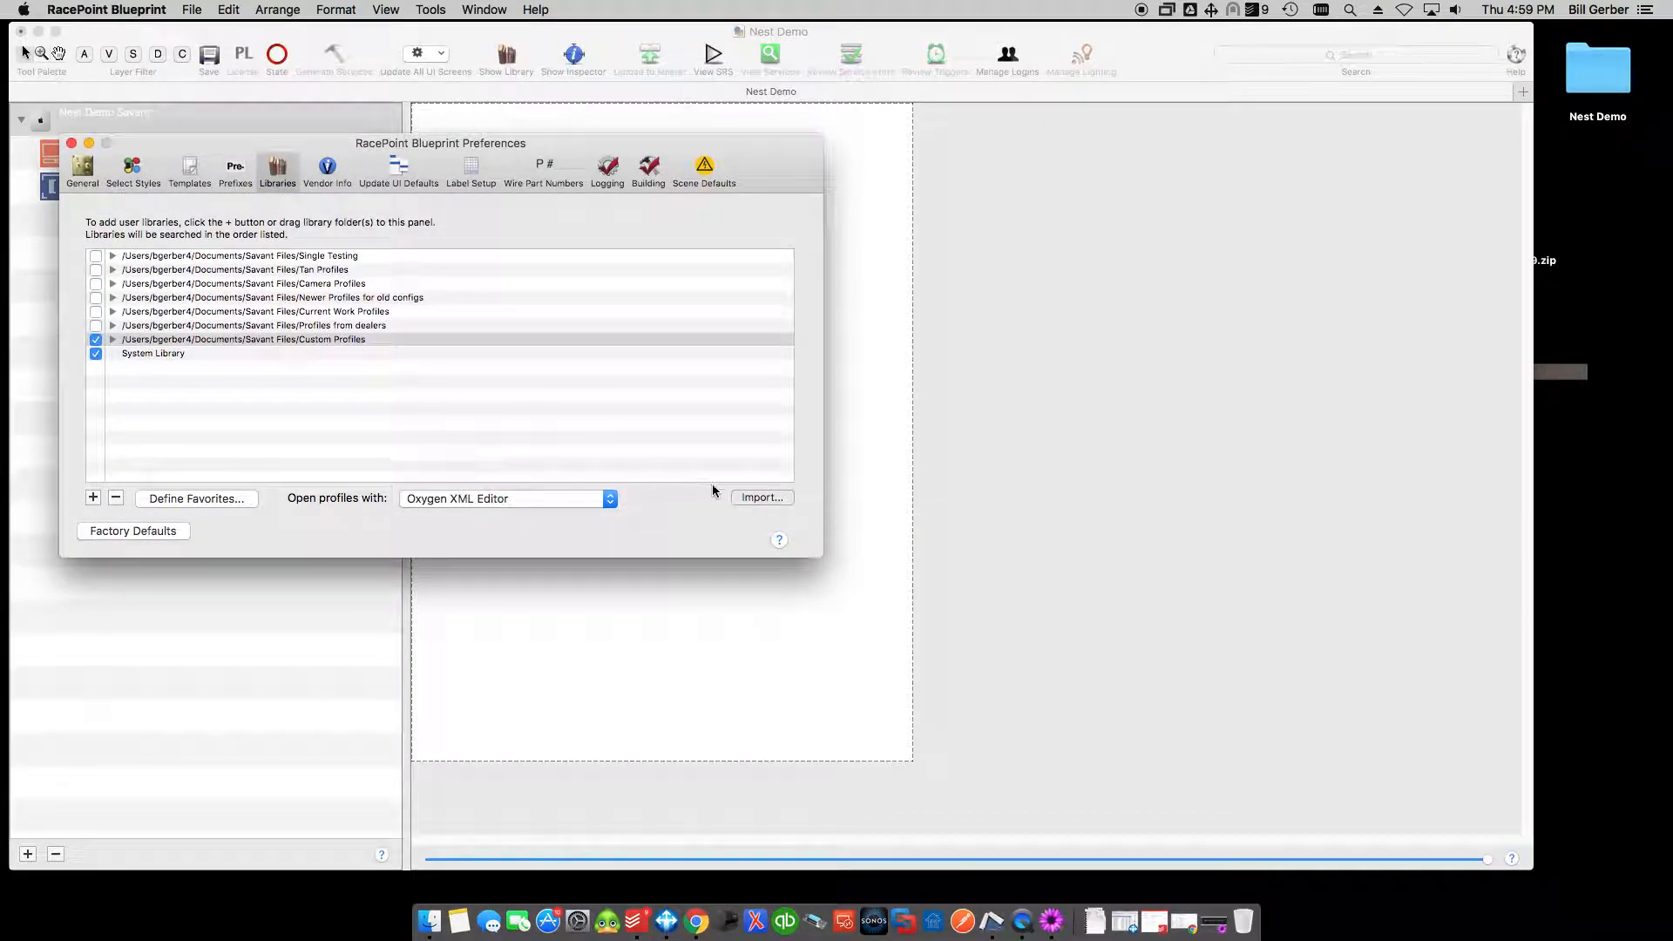
Step: Import gts_nest.xml into the Custom Profiles library and close the Preferences window
click(761, 497)
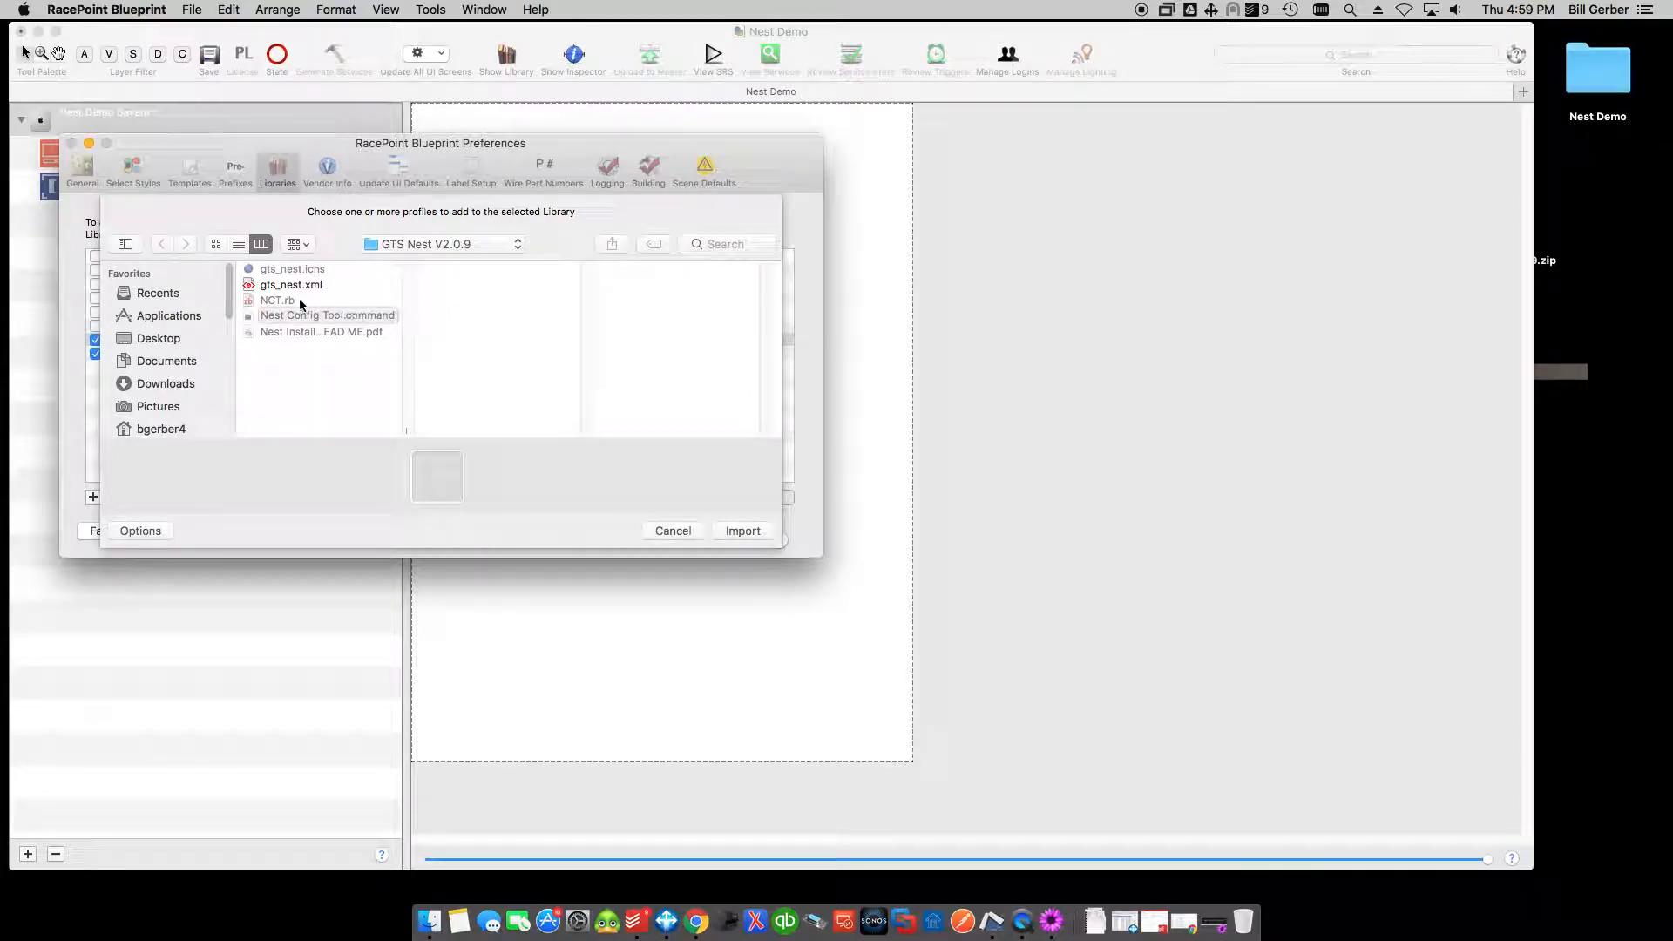
click(291, 285)
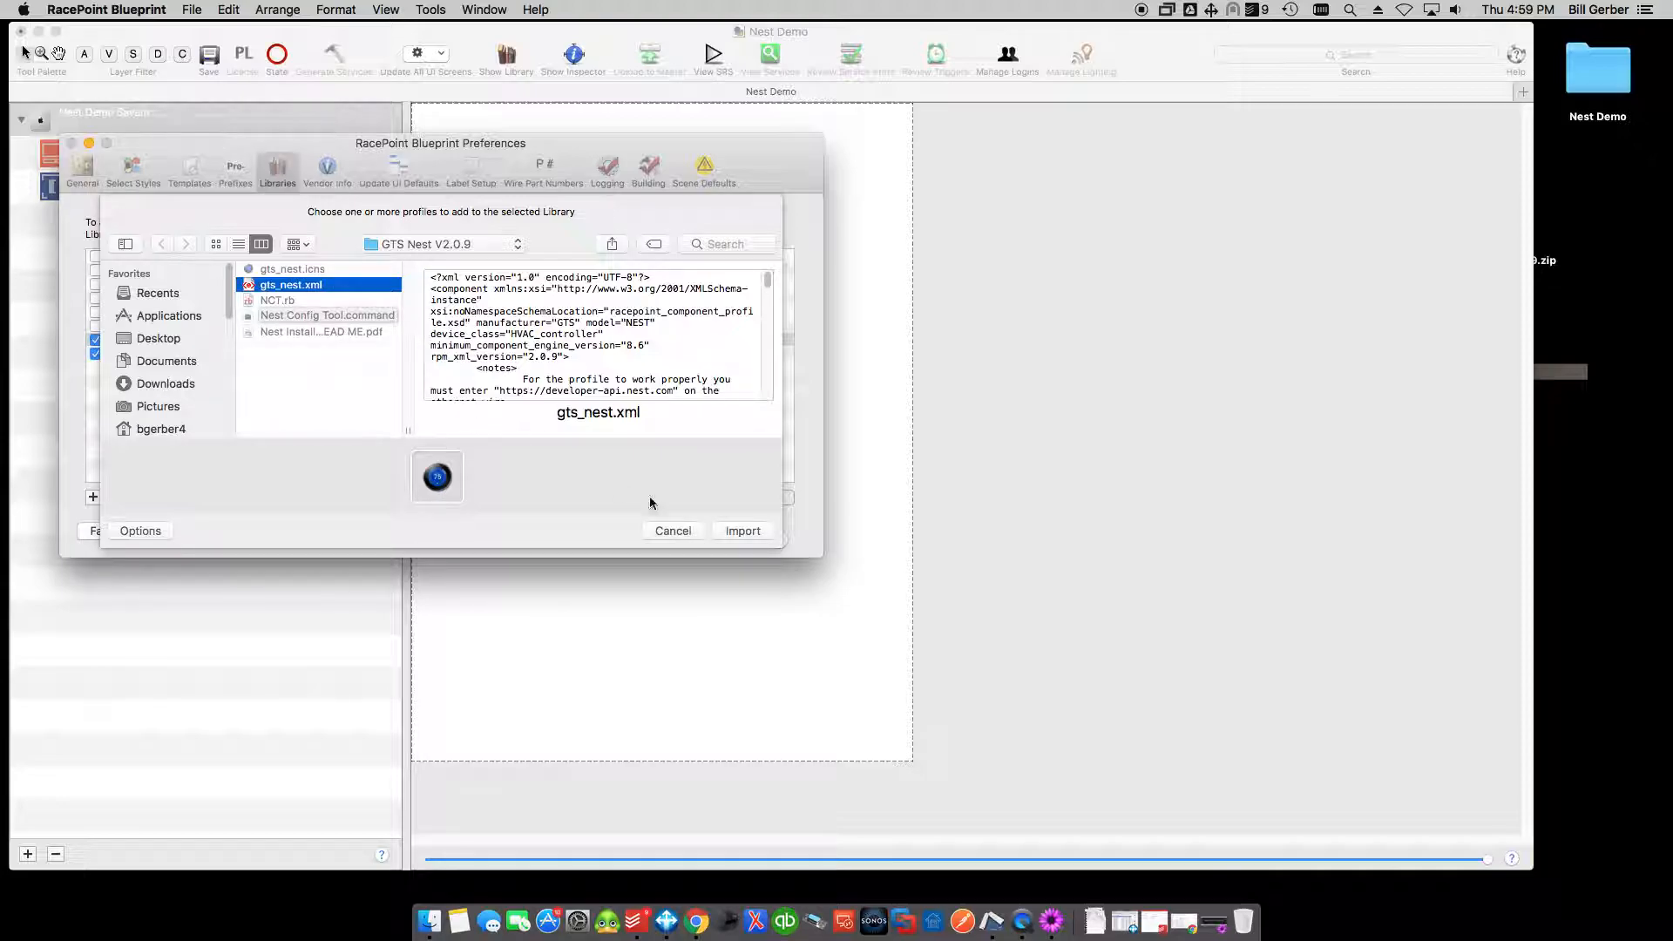
click(744, 531)
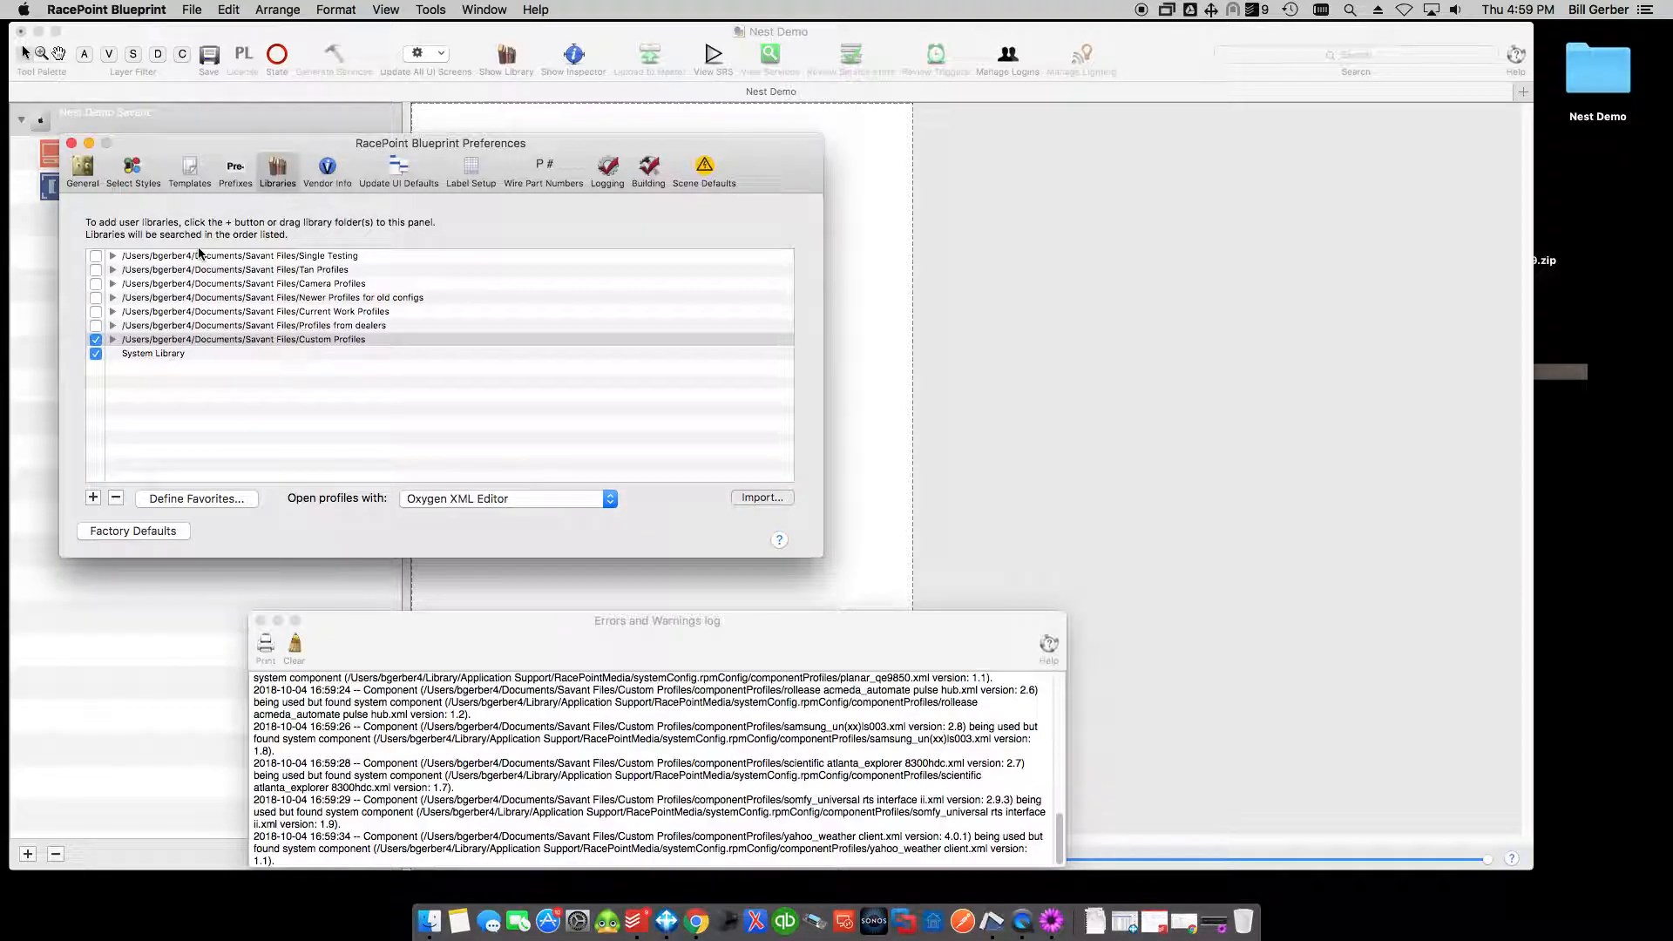
click(71, 143)
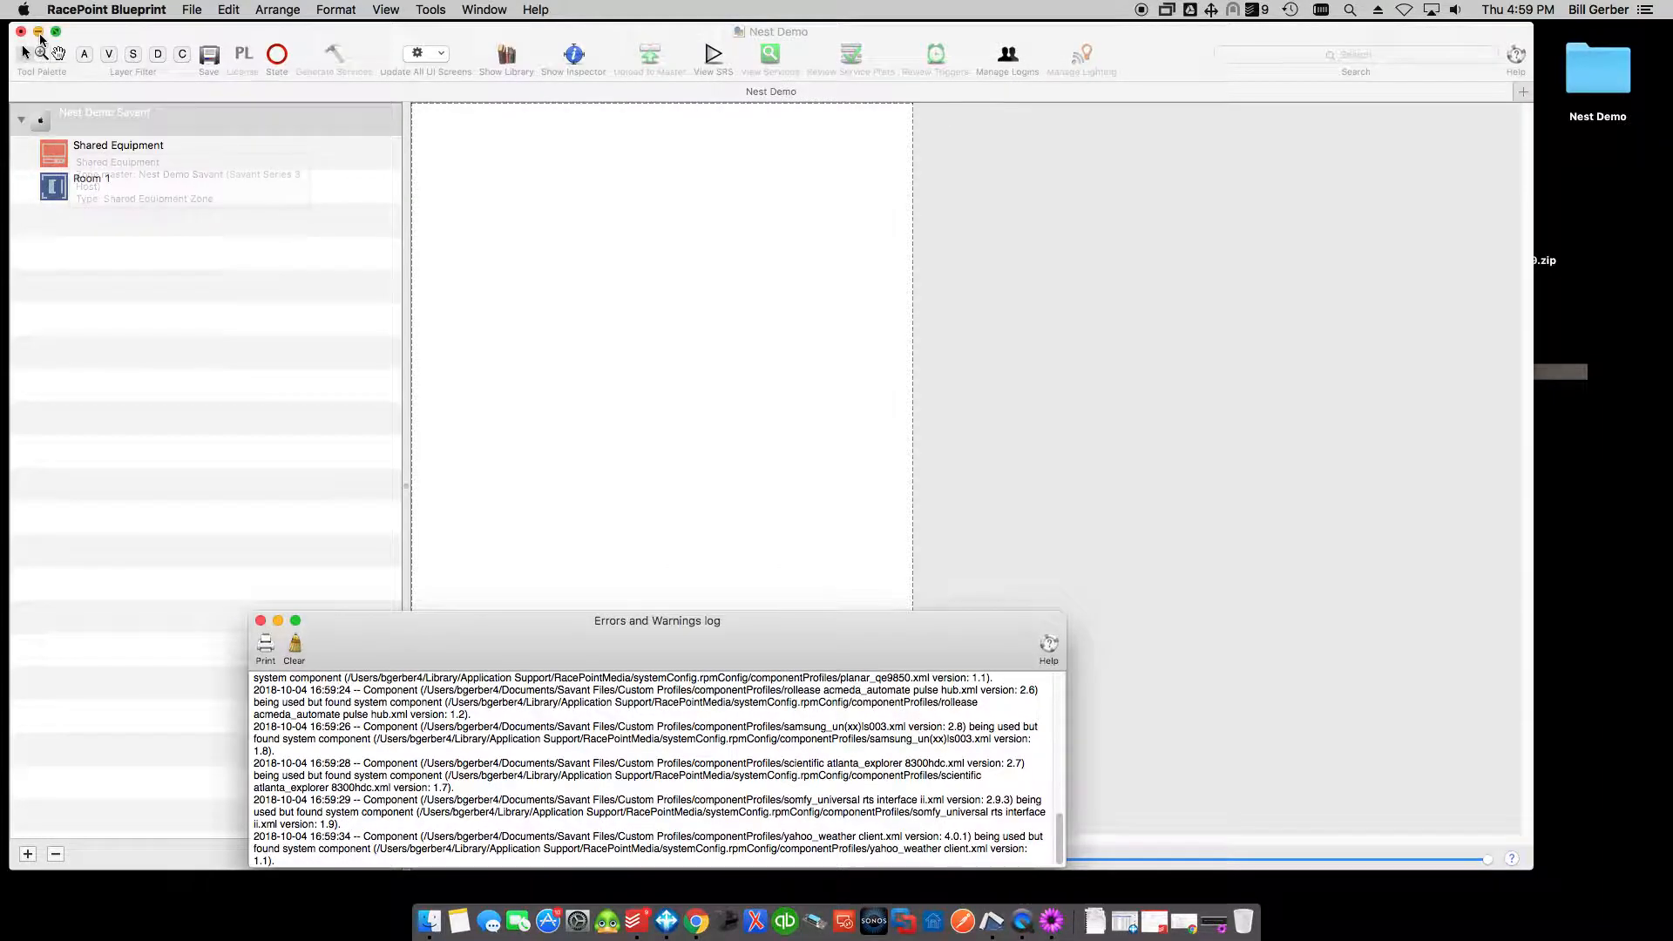
Step: Open the Nest installation PDF from the GTS Nest folder and follow its goo.gl authorization link
key(super+m)
drag(747, 175, 822, 168)
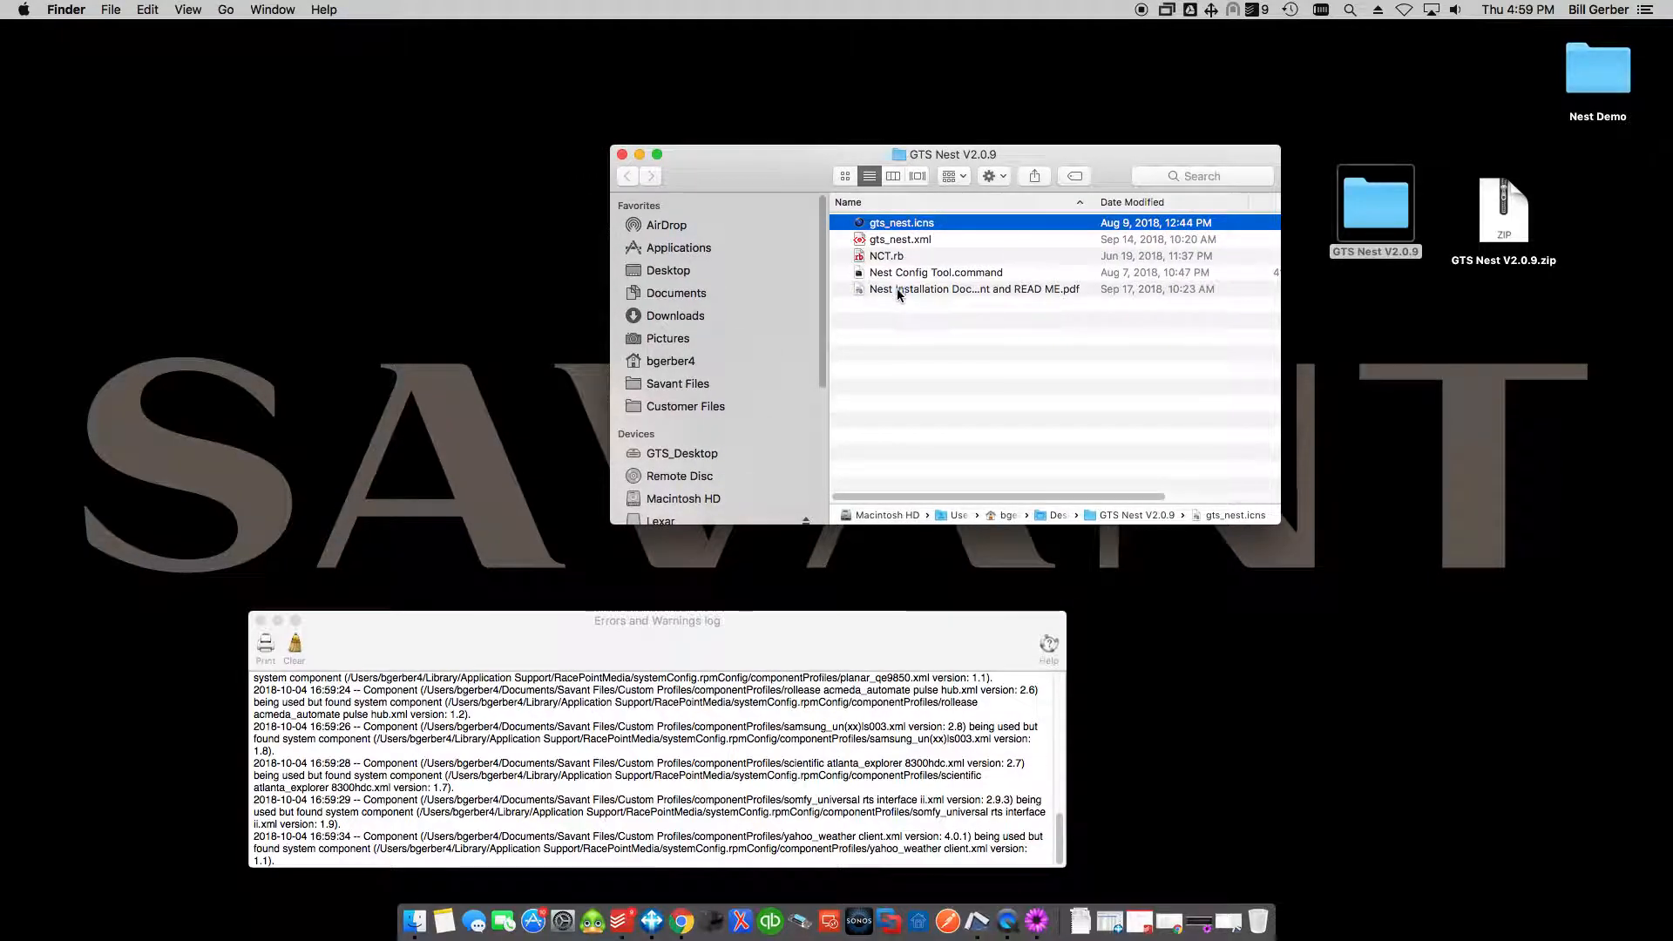
double_click(897, 290)
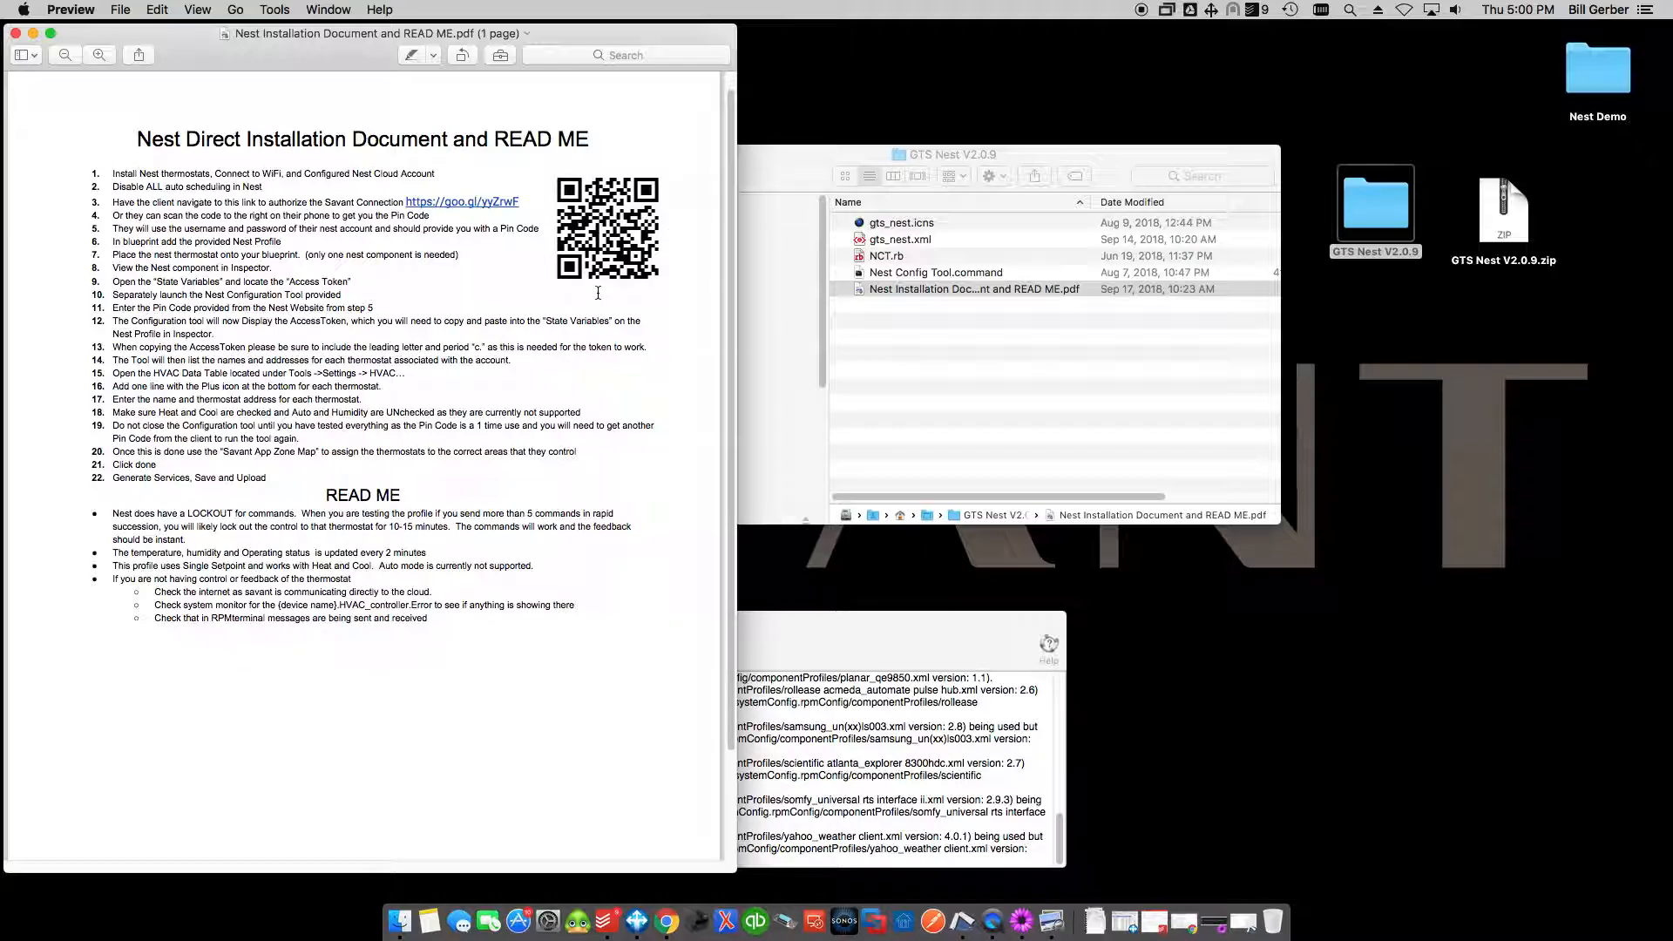
click(455, 205)
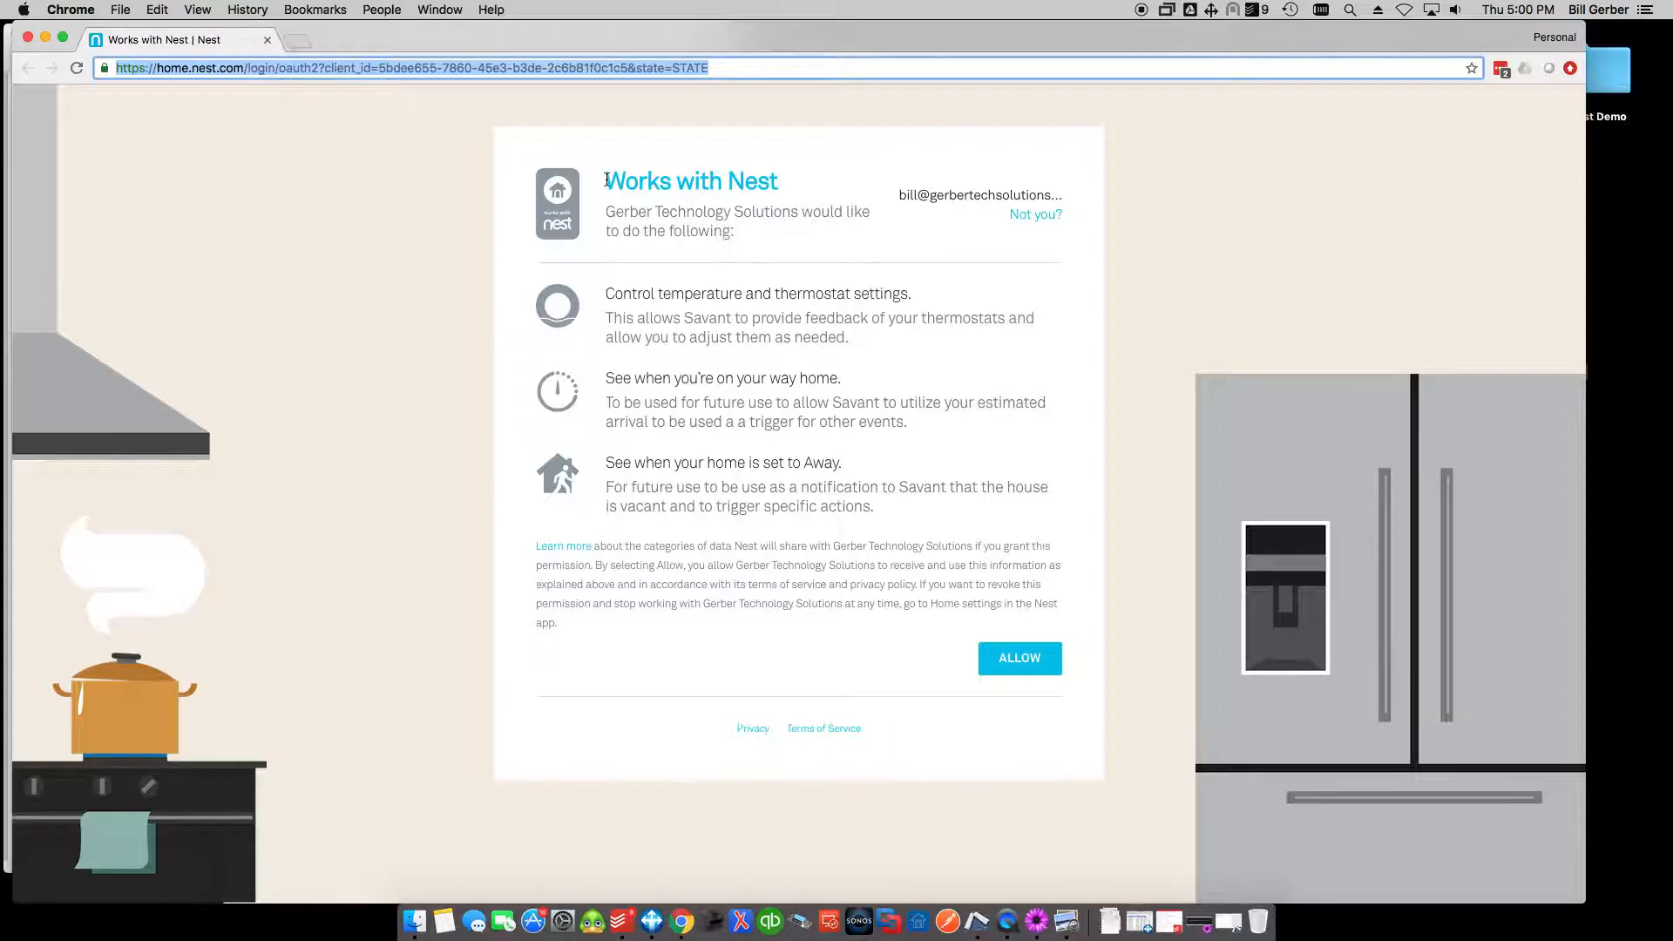
Step: Review the requested thermostat and Away permissions, allow Savant access, and select the displayed pincode
drag(607, 216, 860, 232)
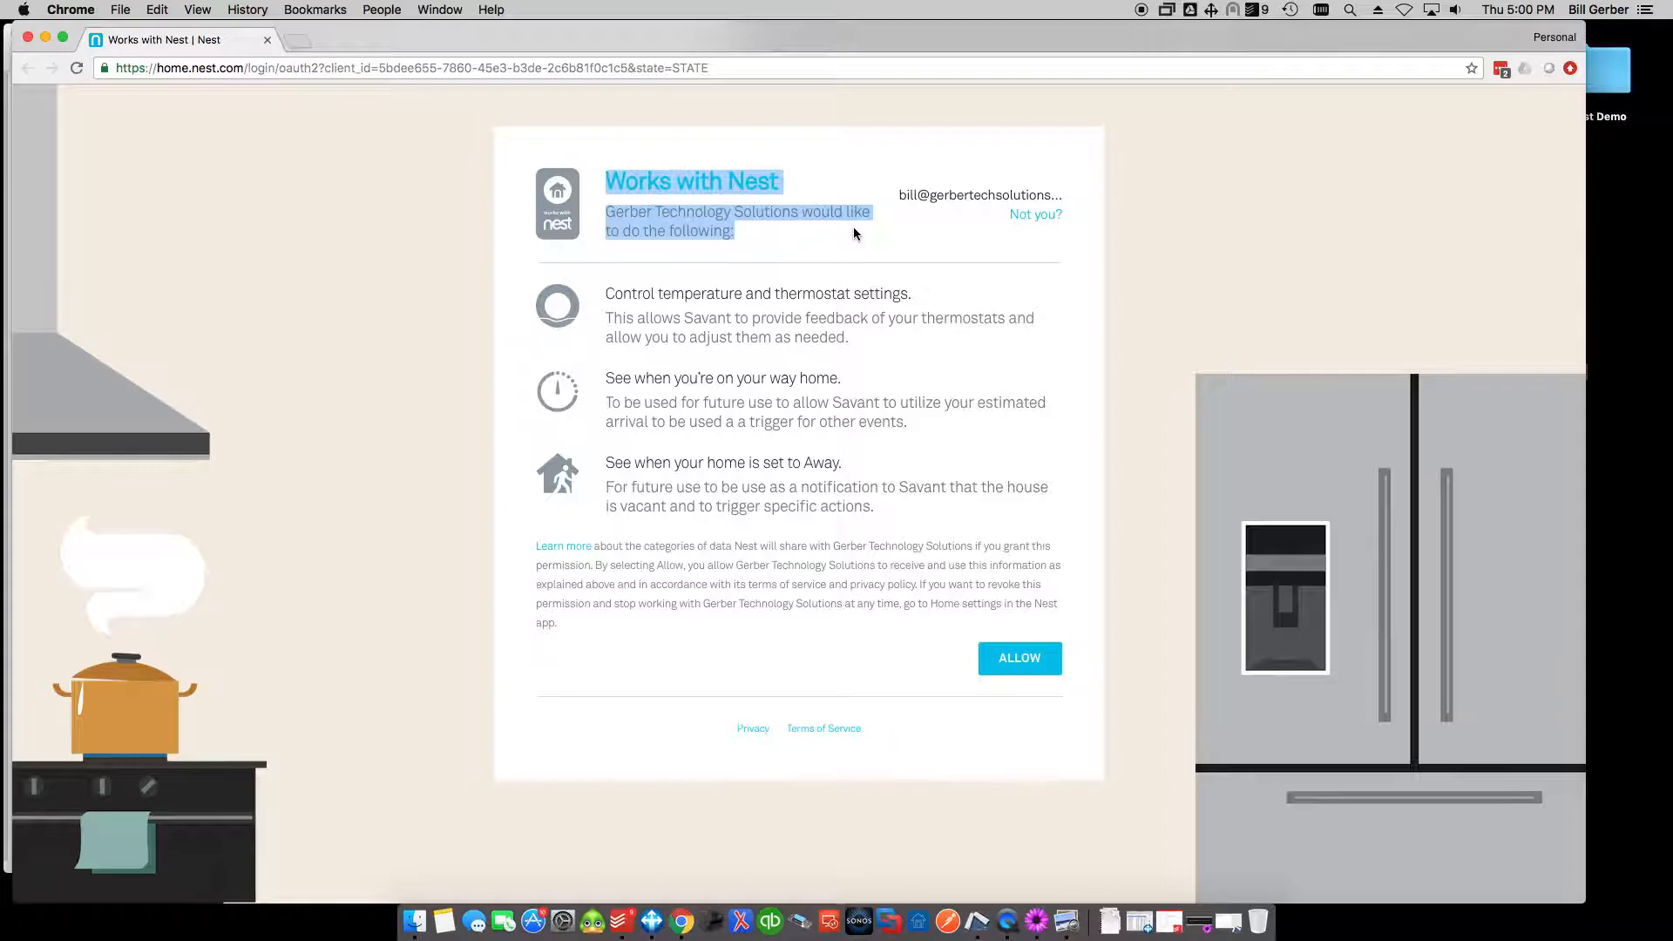
click(850, 228)
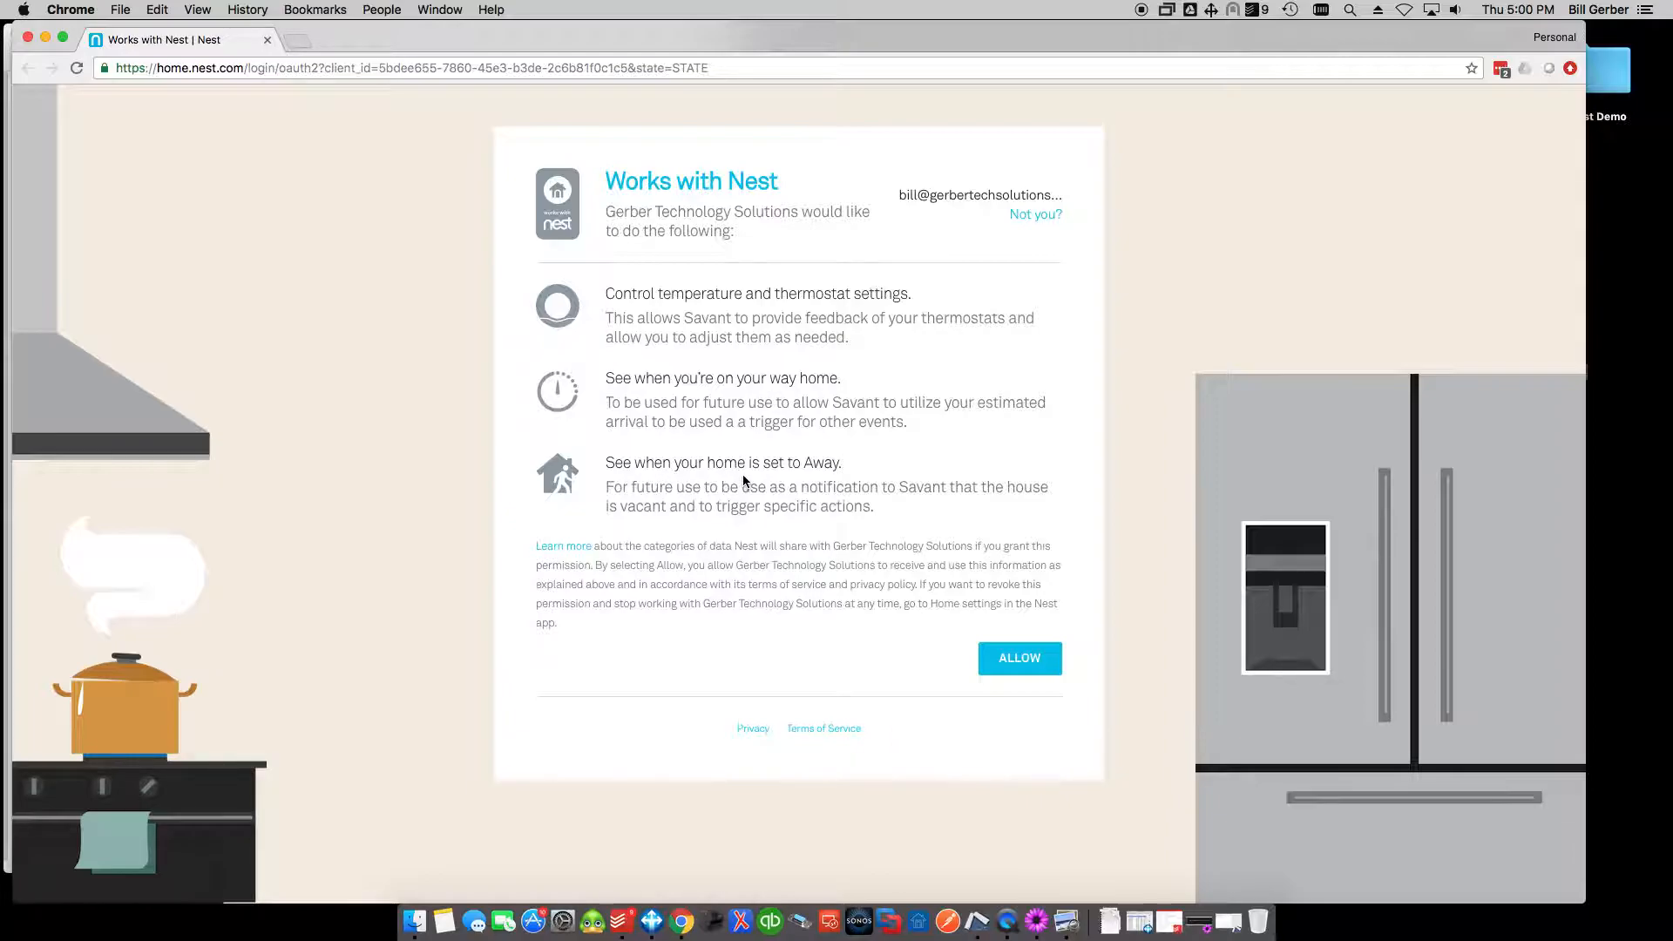
drag(601, 377, 856, 462)
click(854, 462)
click(1041, 666)
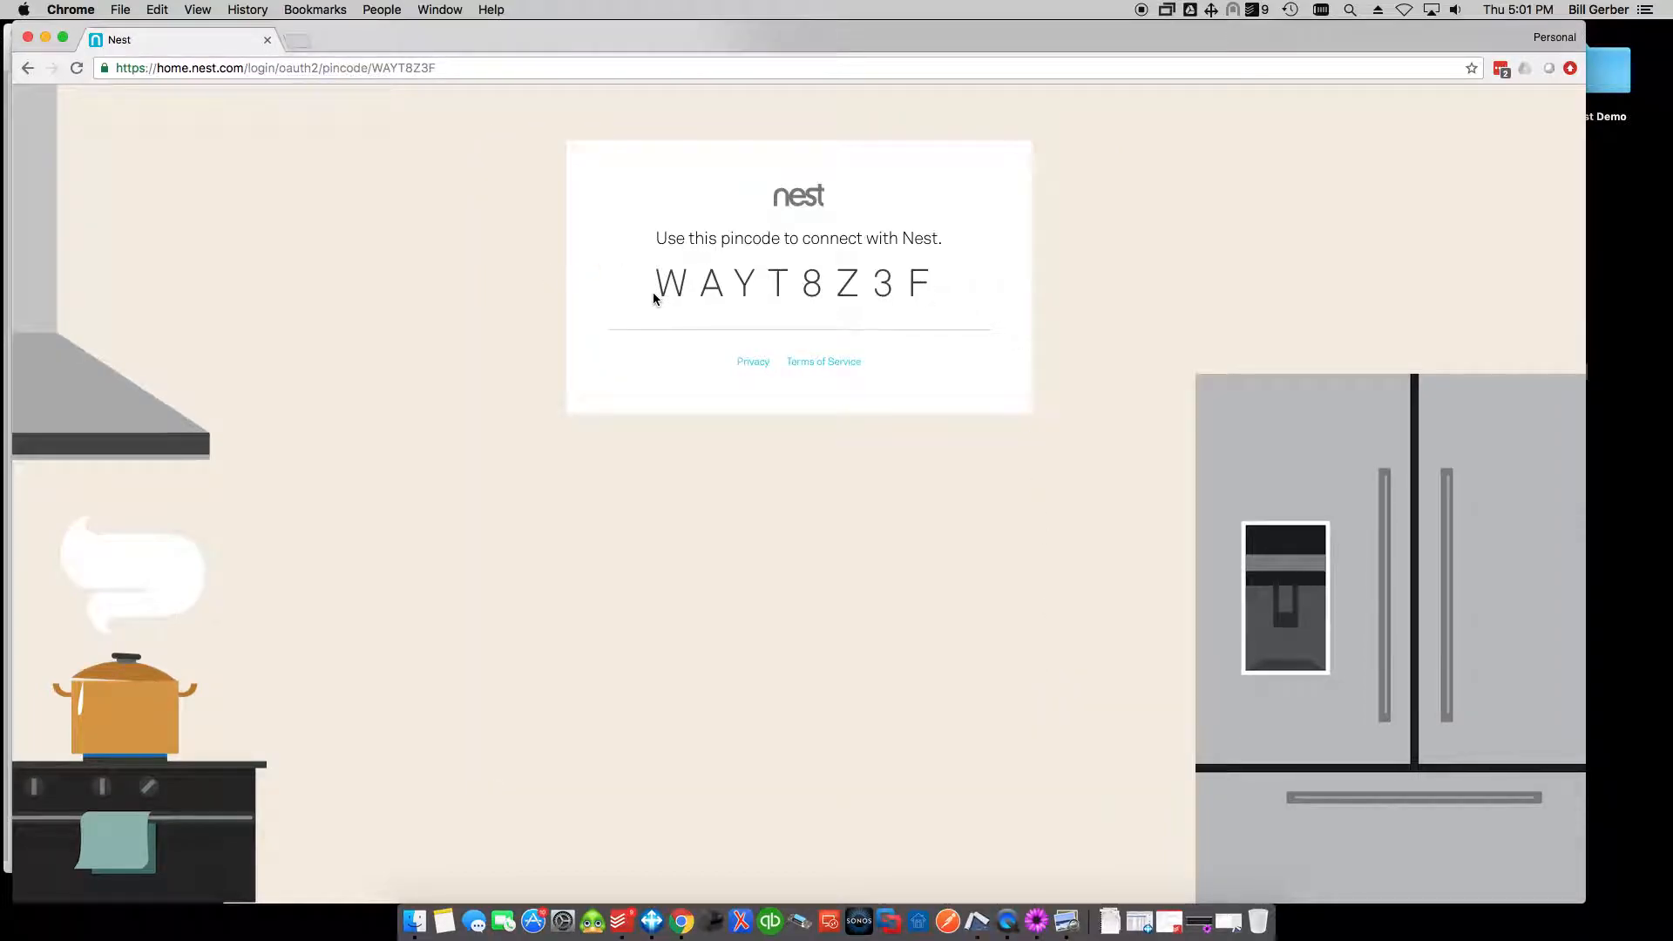
drag(655, 284, 927, 285)
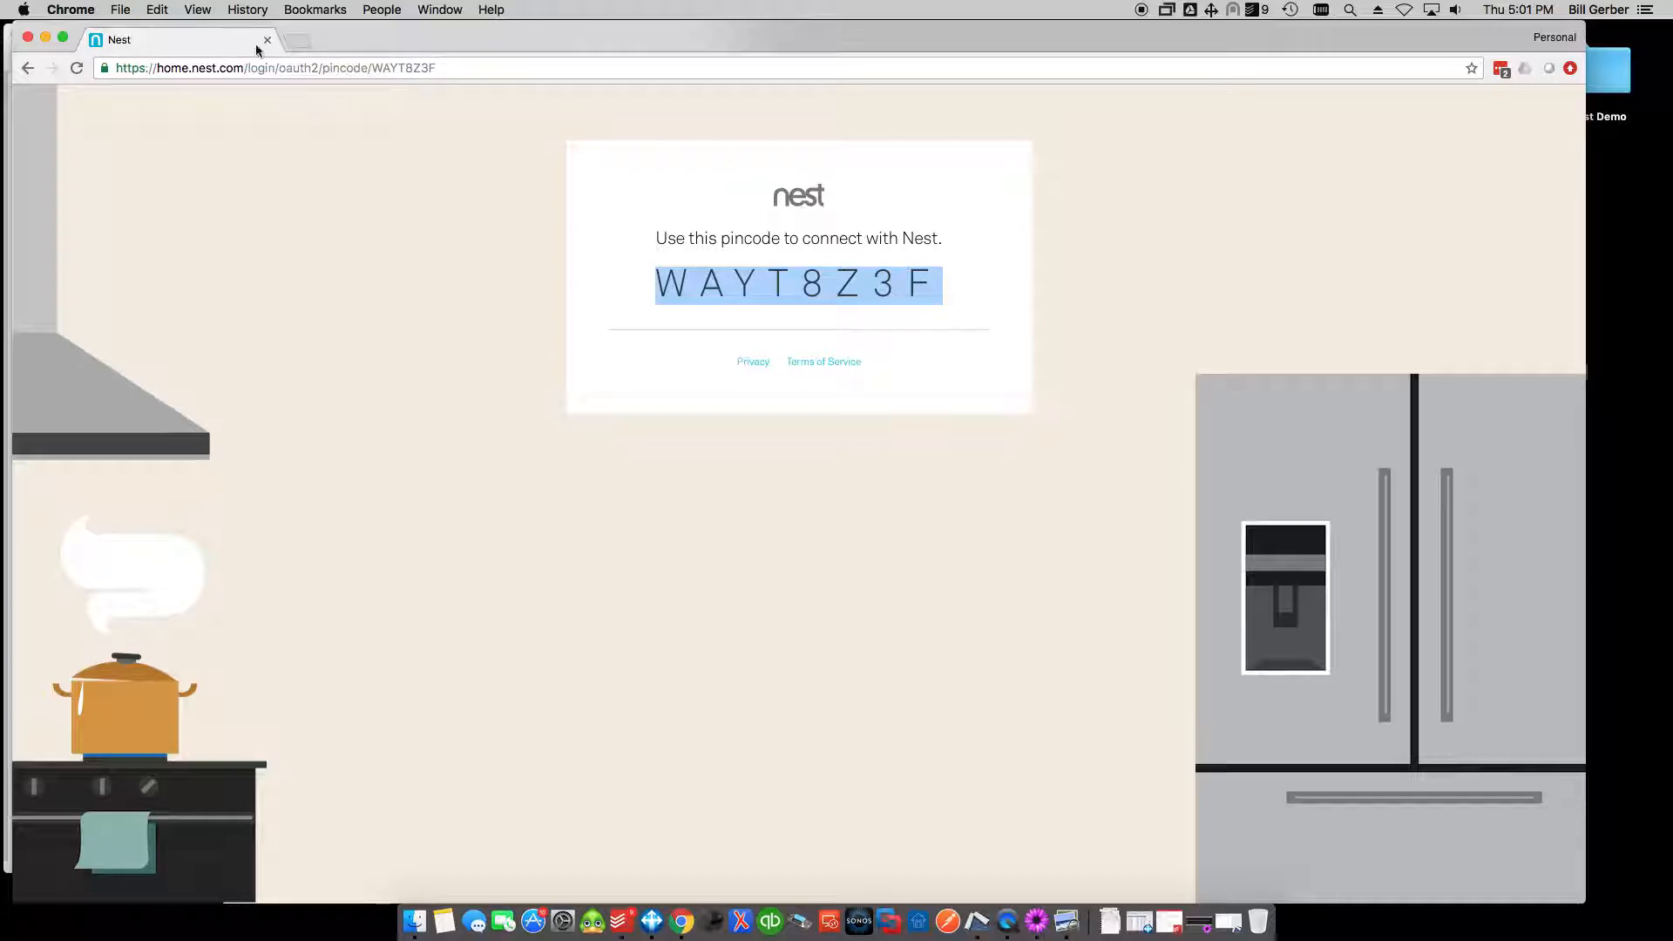
Step: Run Nest Config Tool.command from the GTS Nest folder and paste in the client's Nest pincode
click(28, 37)
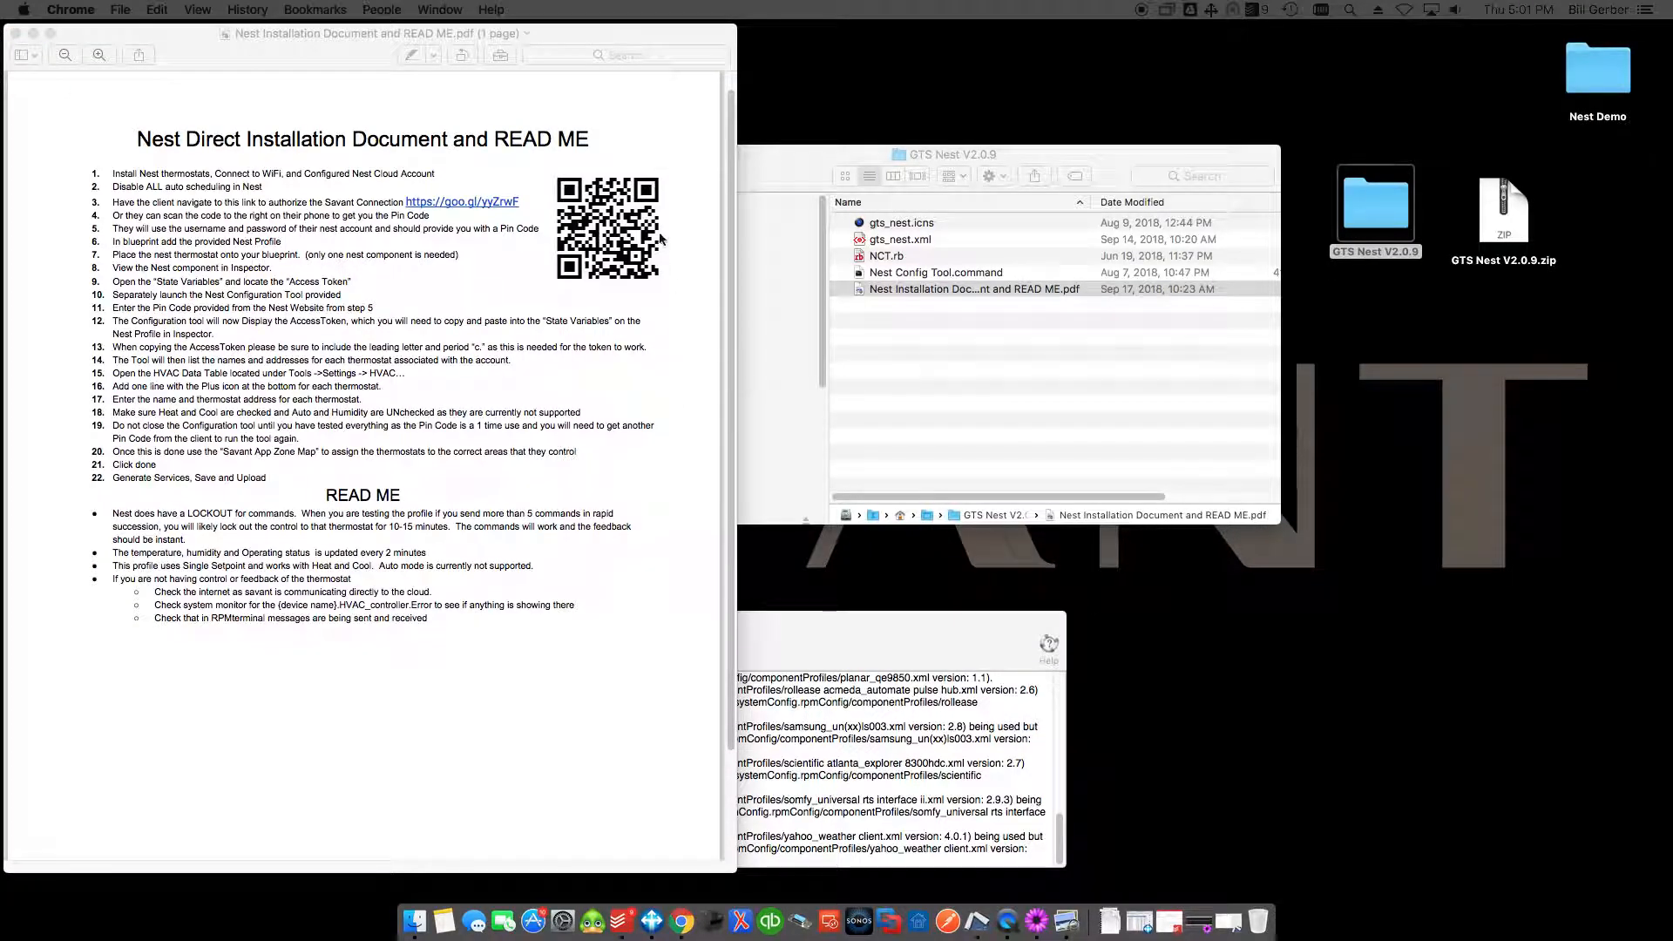
click(940, 279)
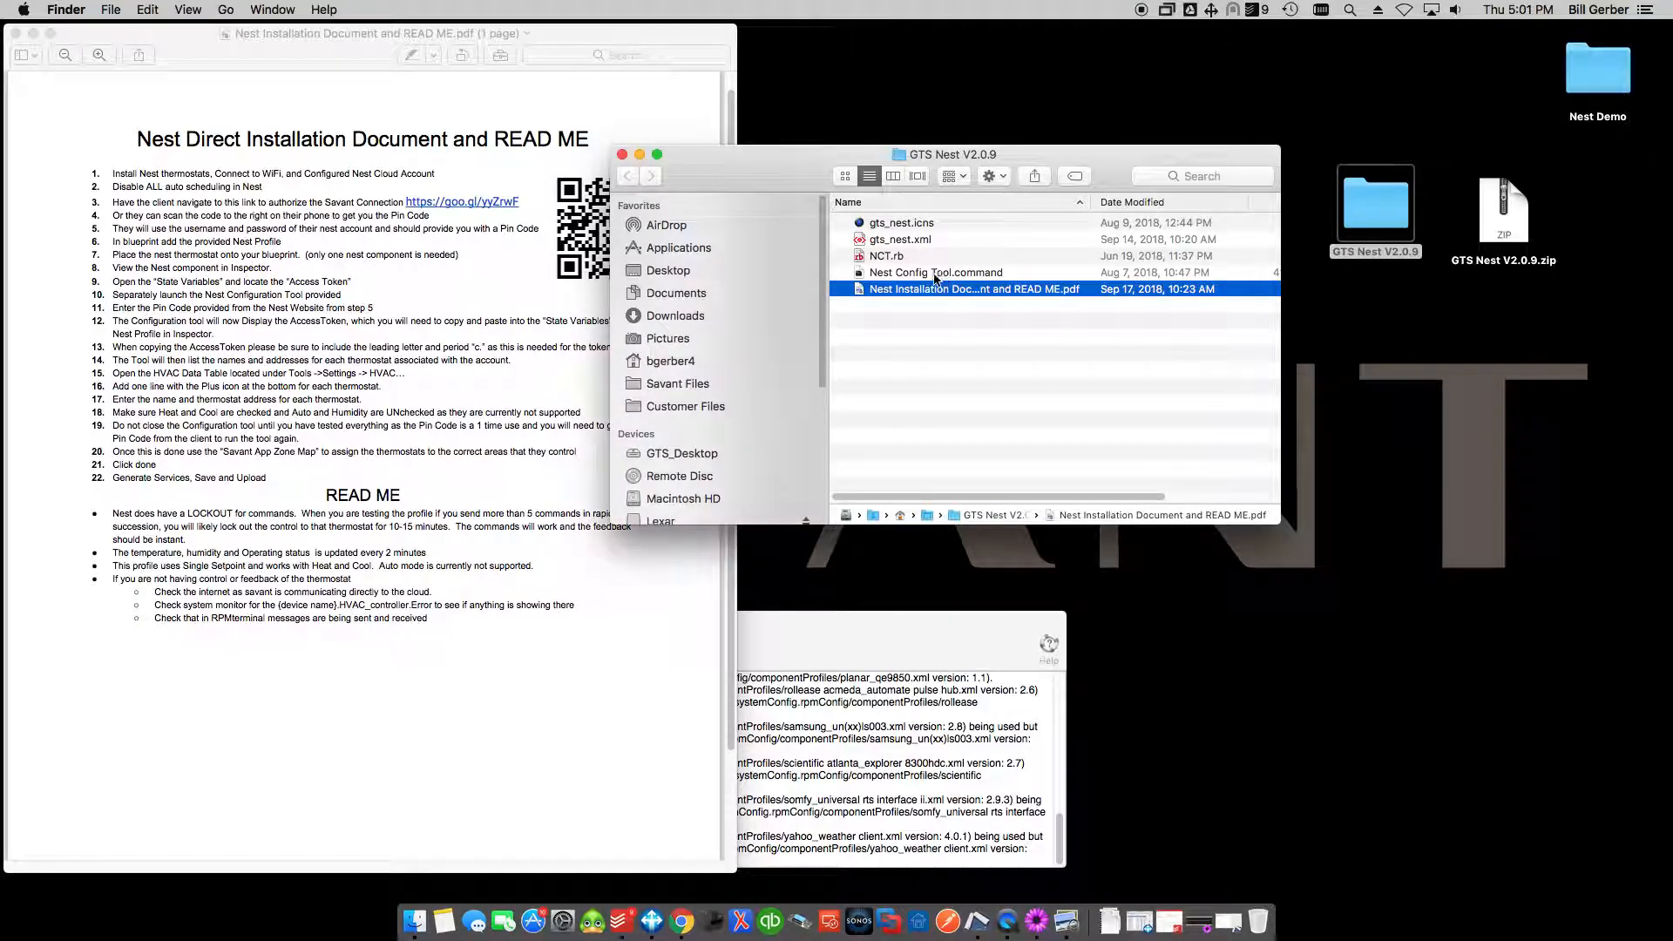
click(932, 273)
double_click(921, 275)
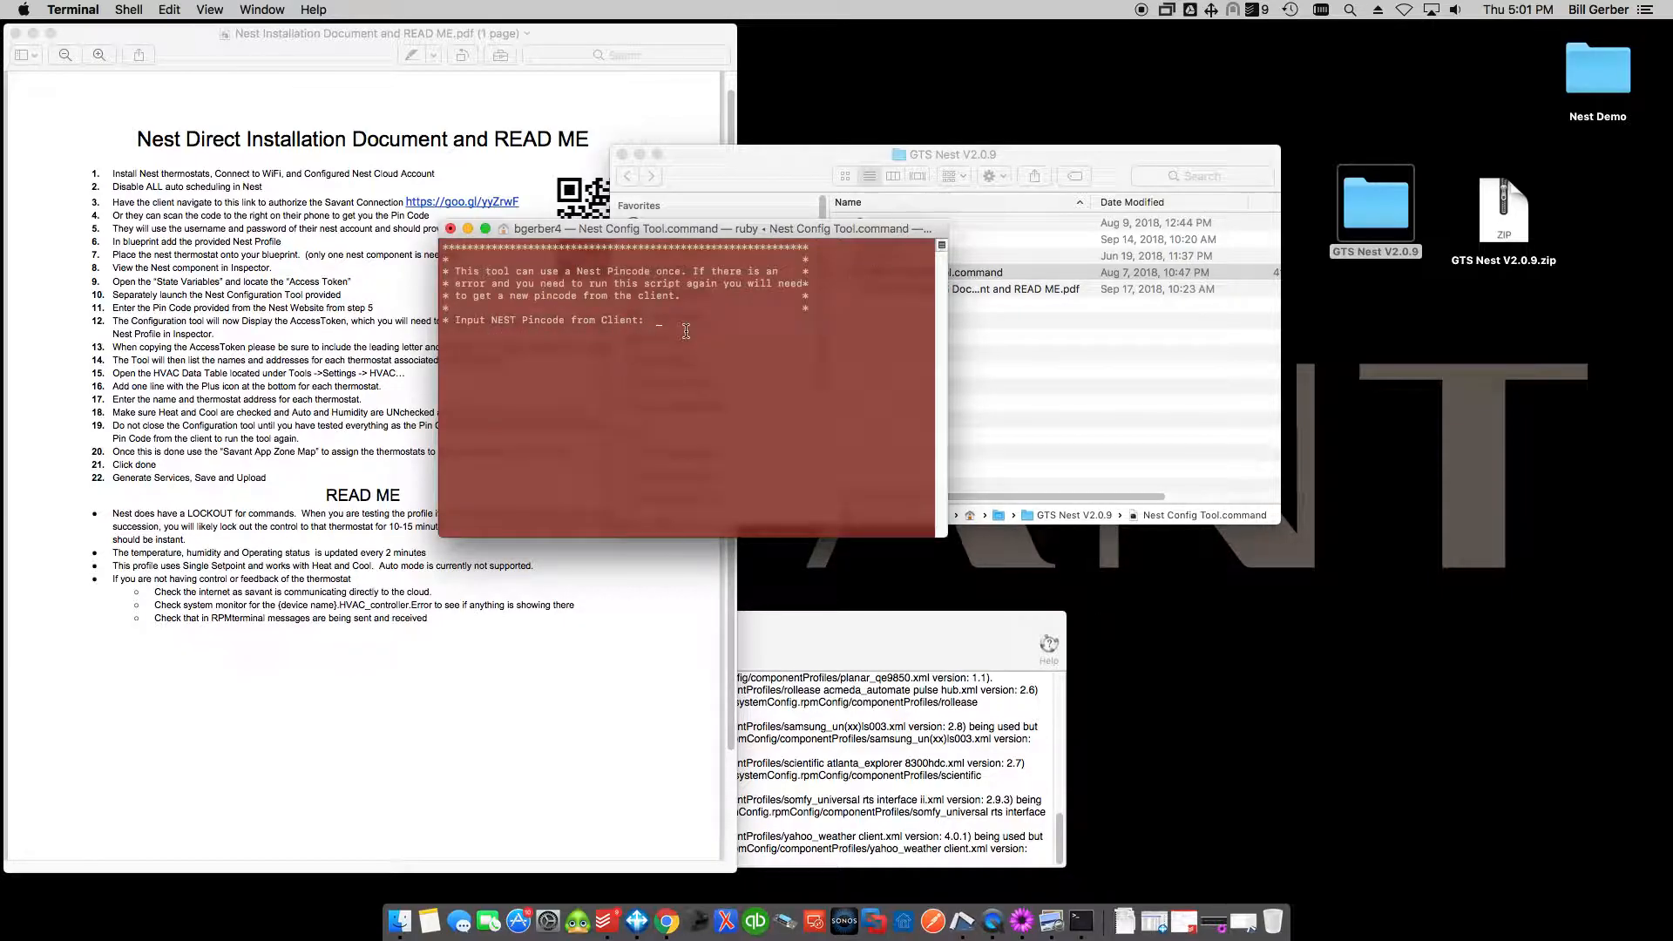
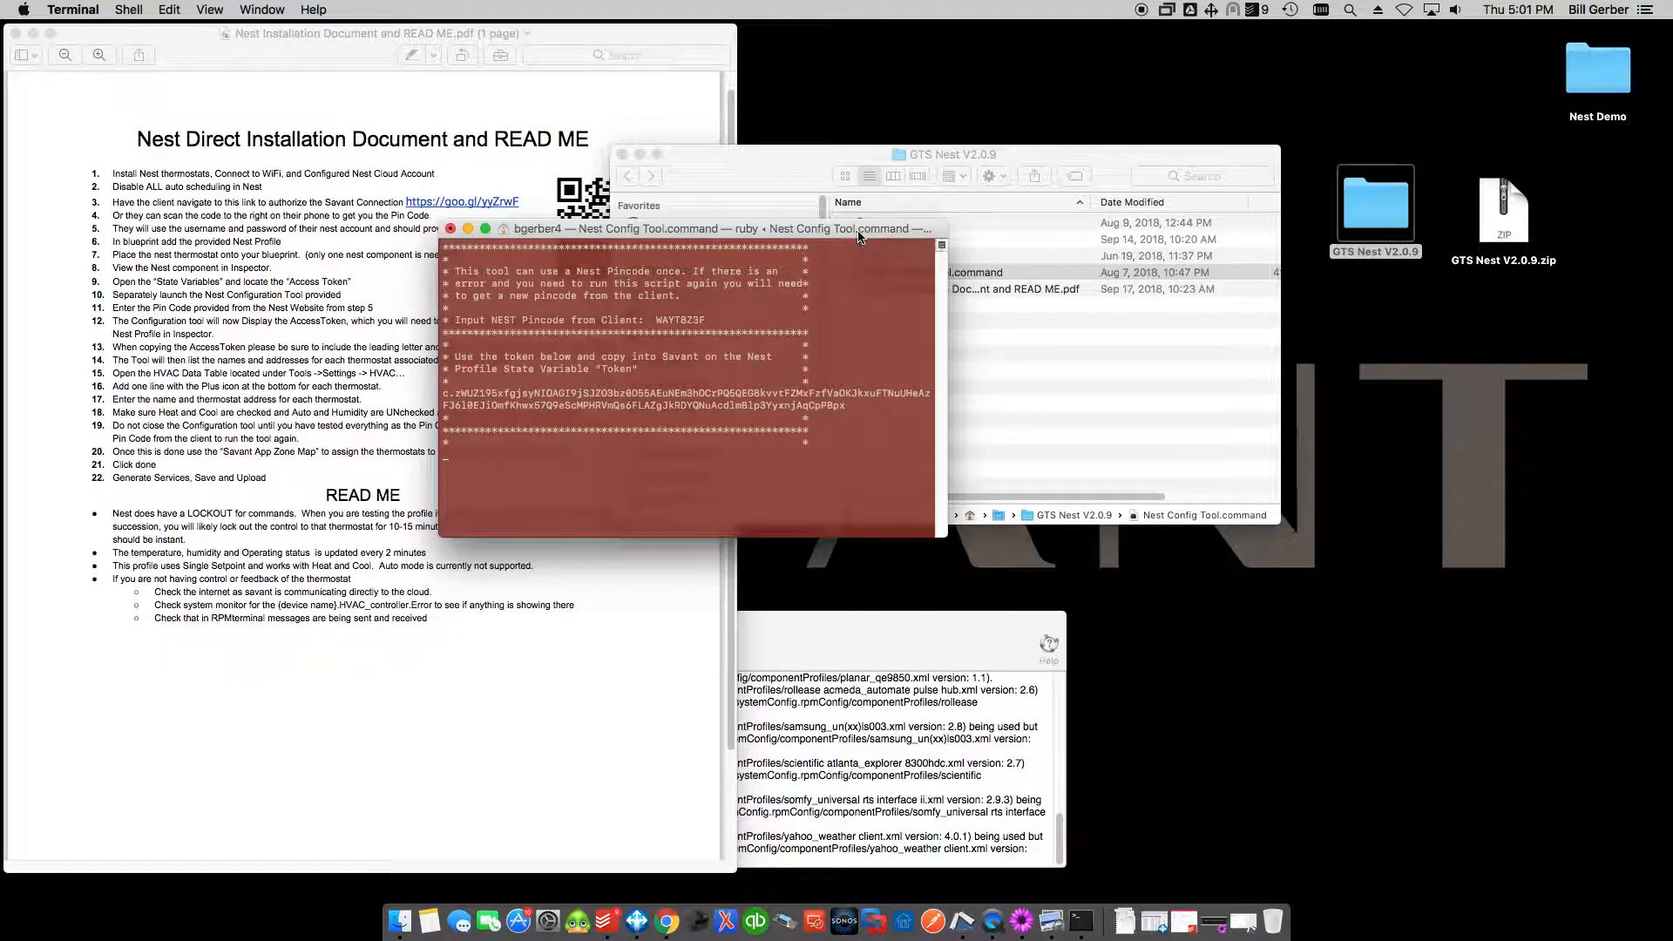
Step: Enlarge the Terminal window, select the access token and four thermostat rows, then move it aside
drag(858, 232, 1164, 82)
drag(1247, 381, 1237, 589)
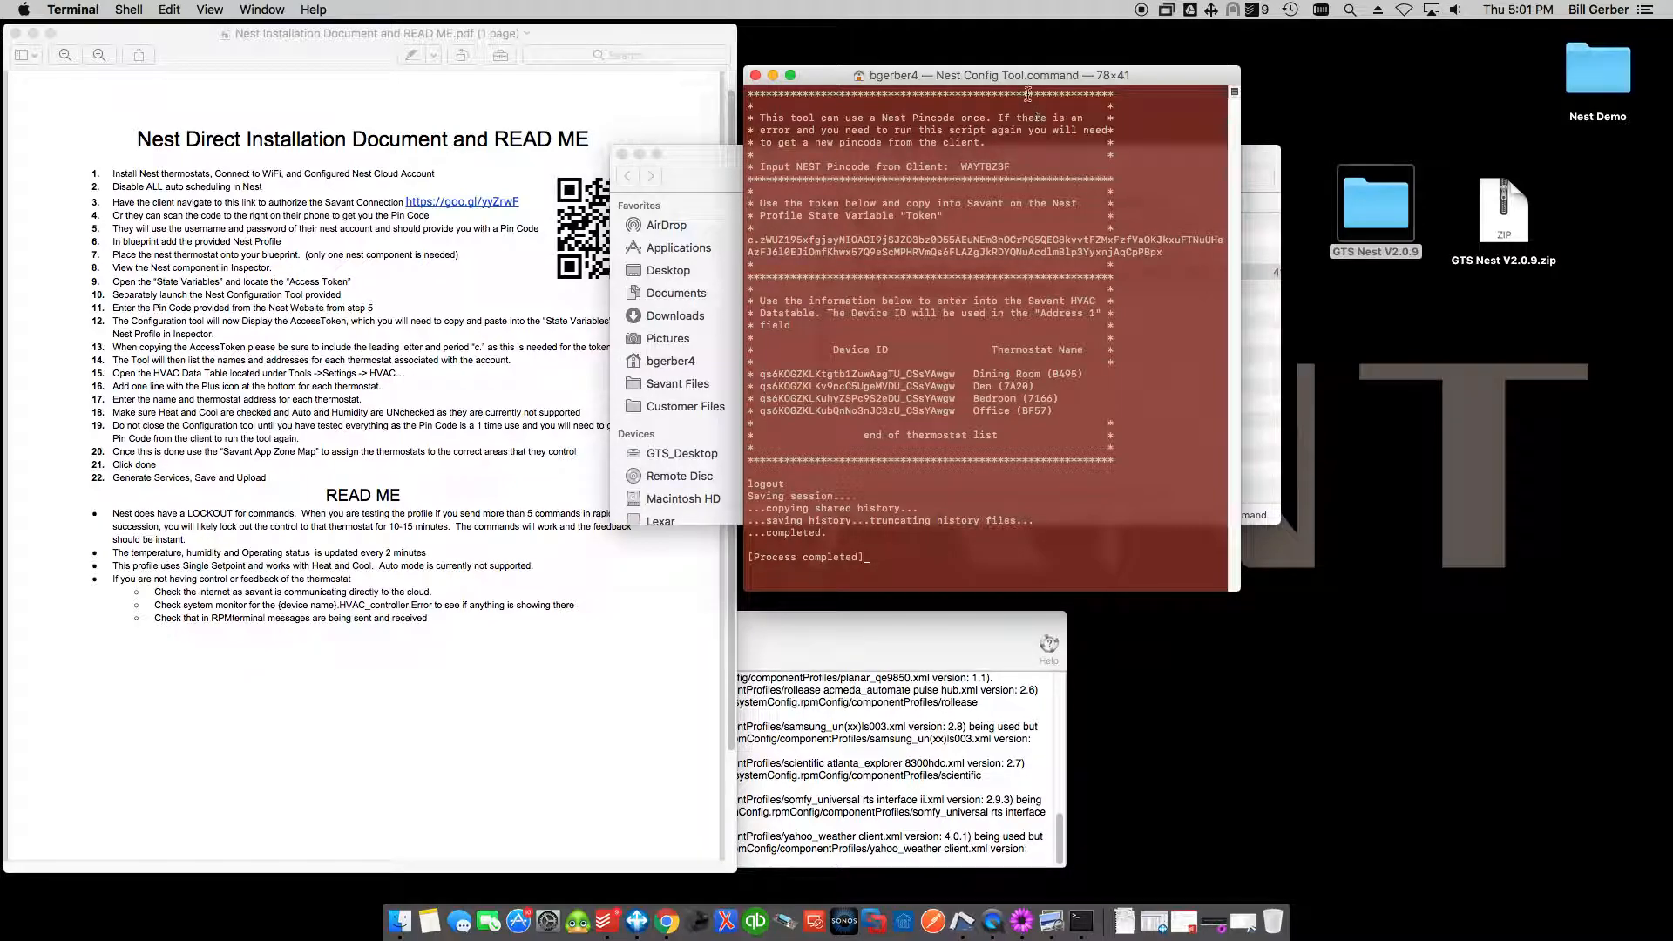
drag(1022, 76, 1126, 83)
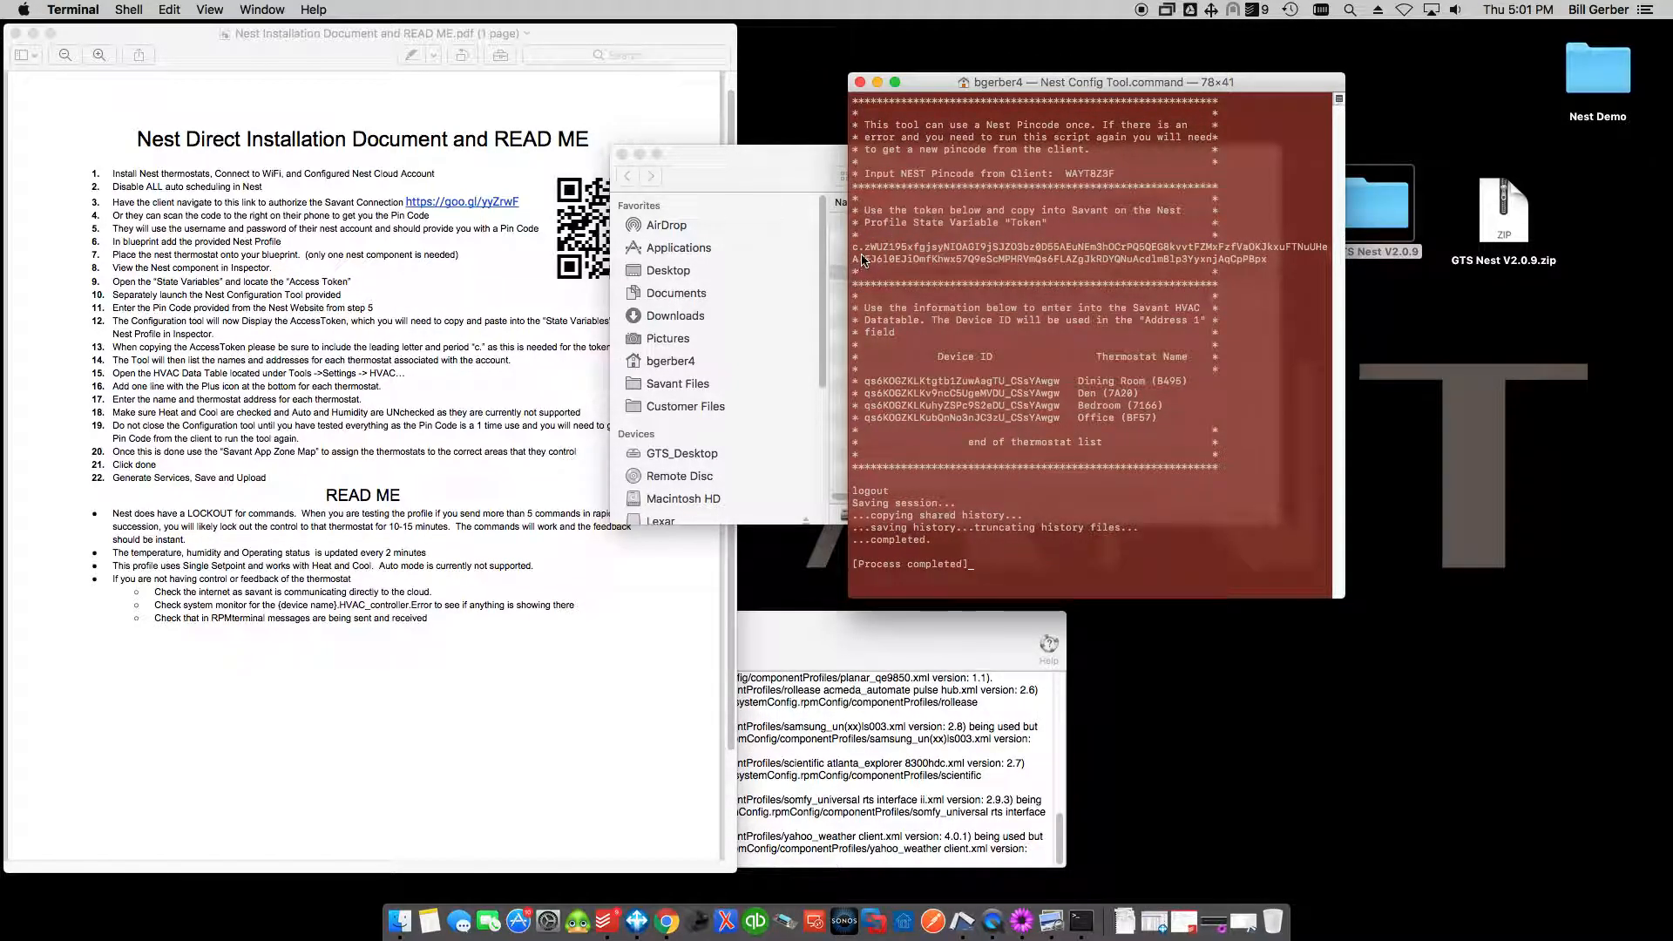
drag(856, 255, 1268, 260)
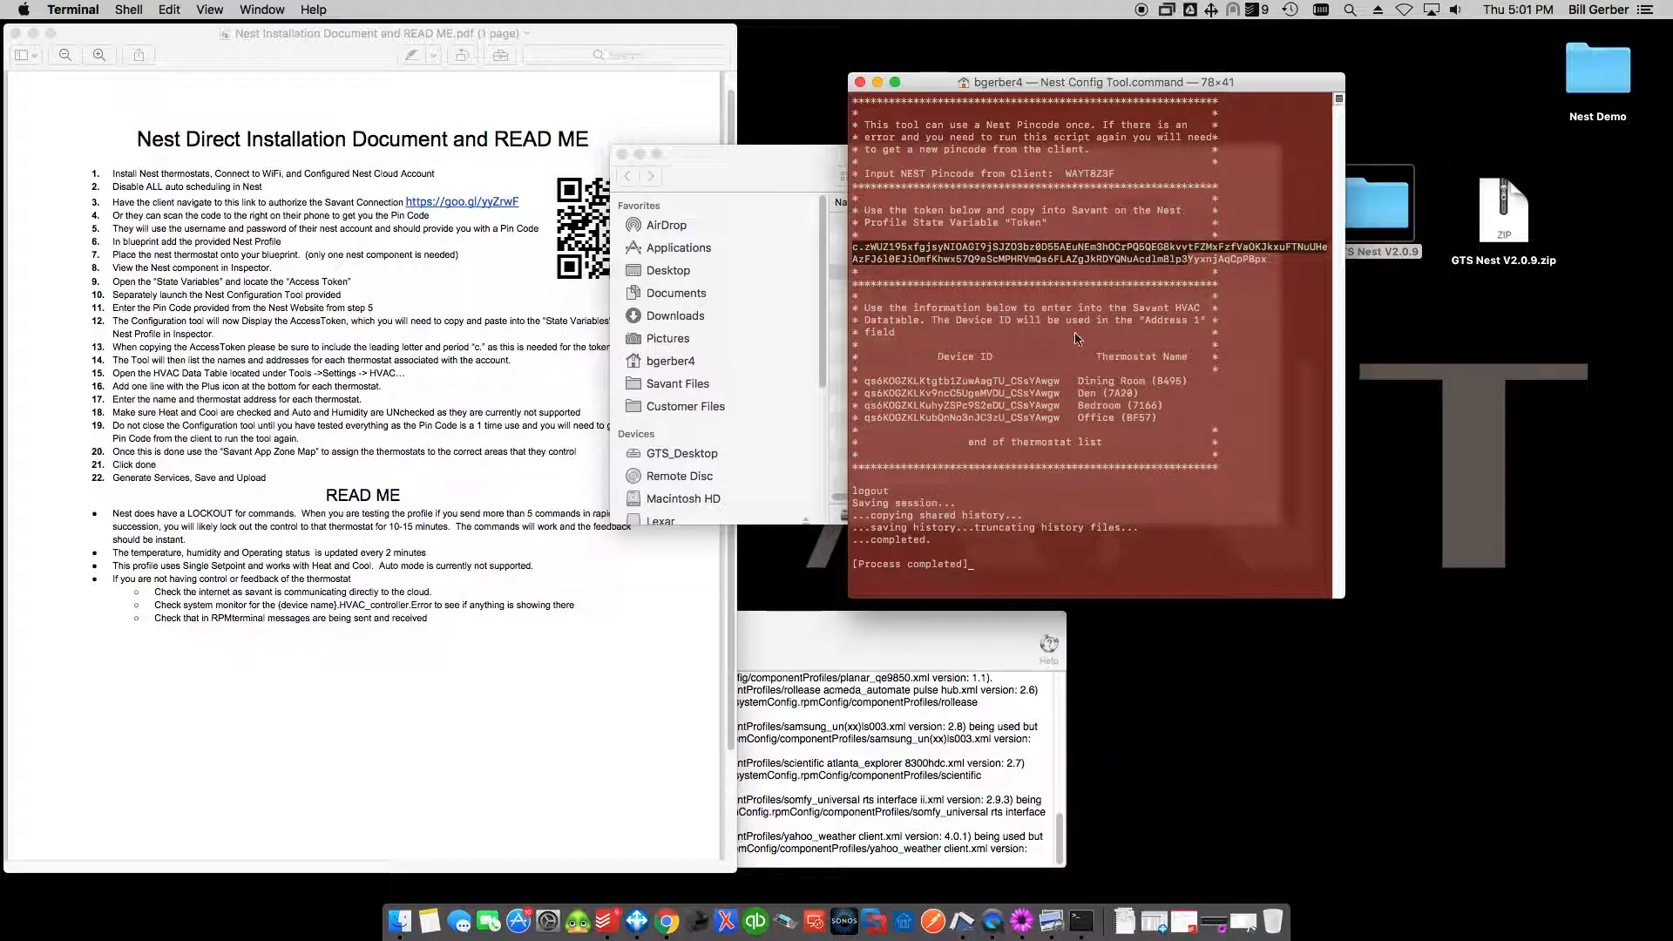
drag(893, 381, 1112, 422)
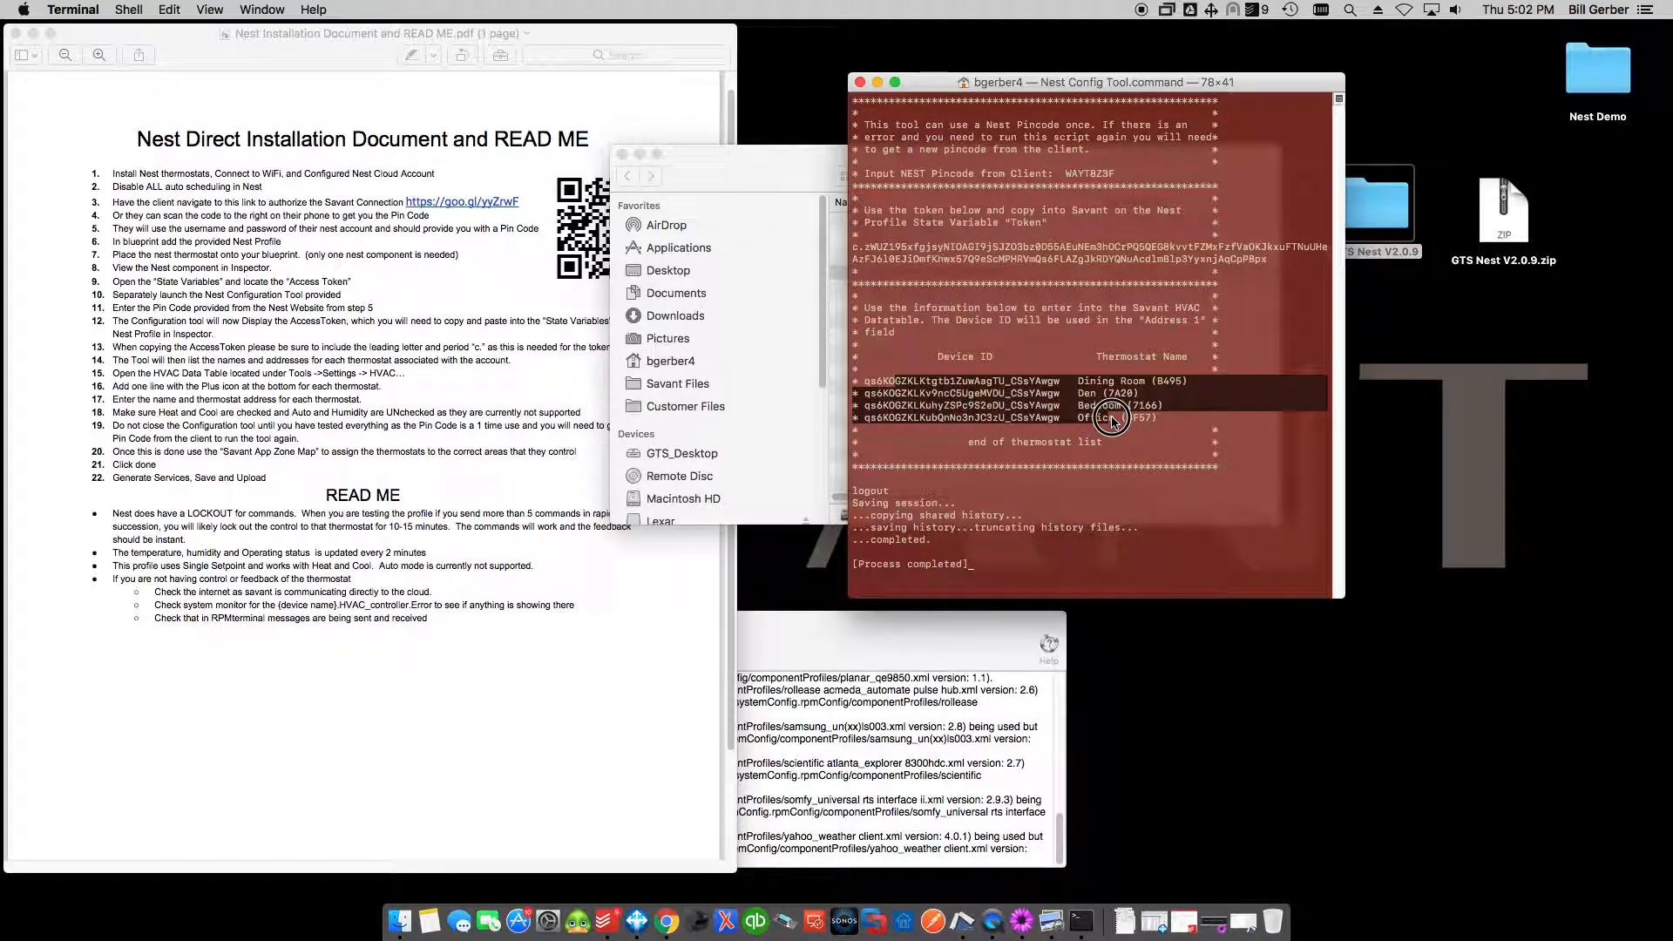
click(1151, 392)
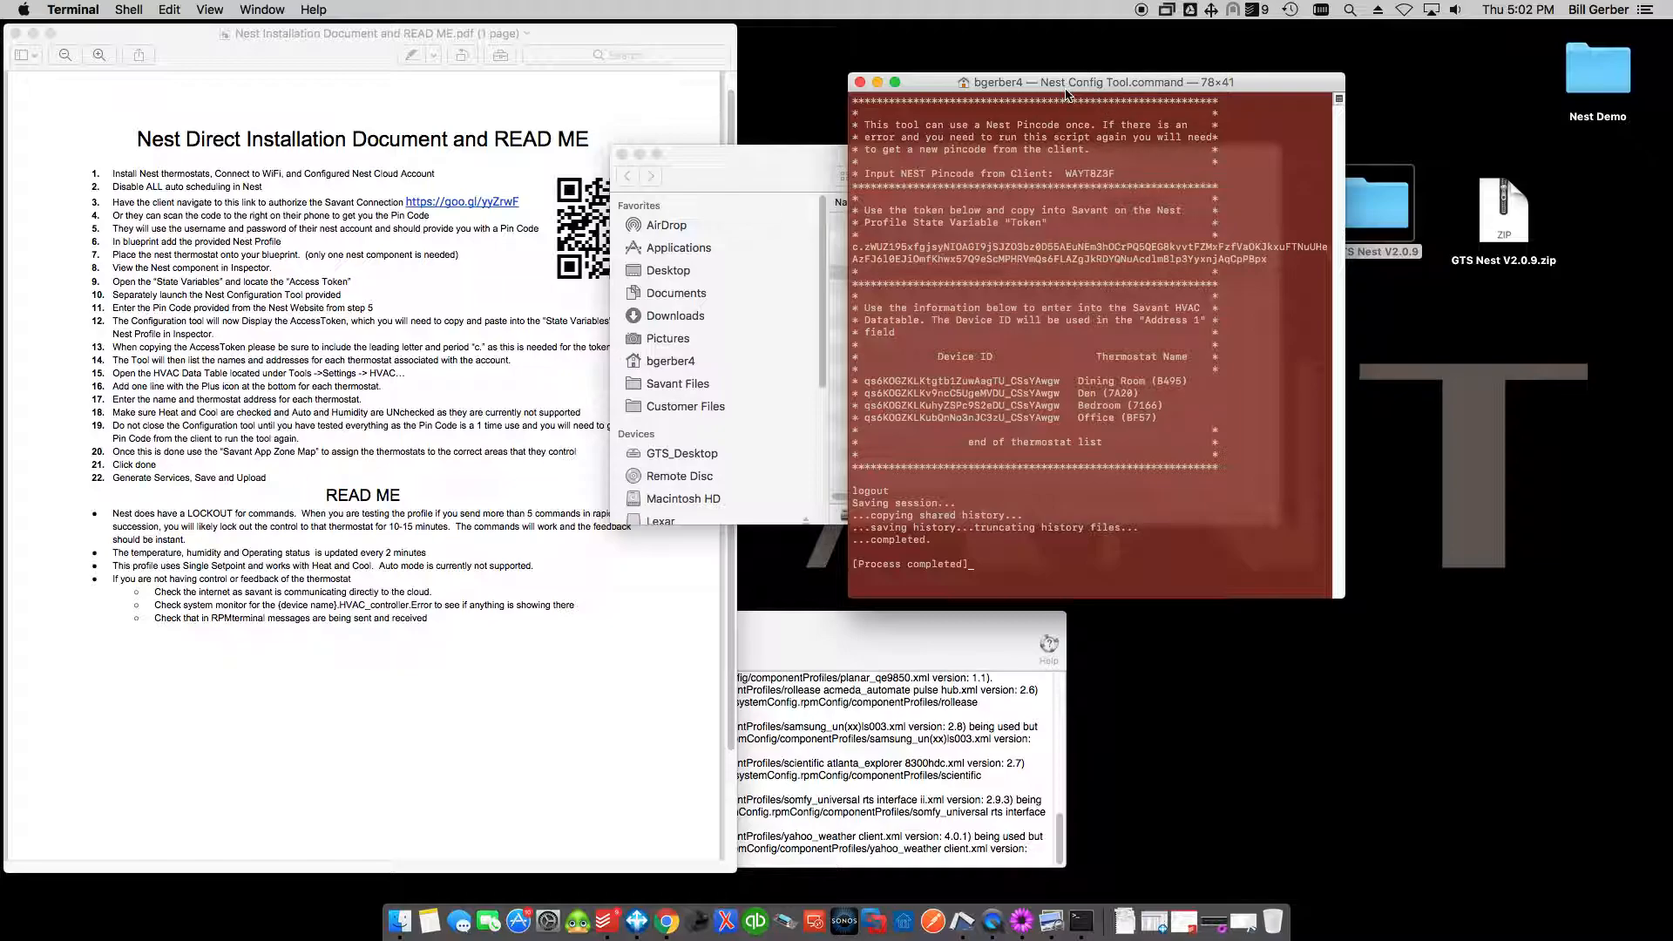
drag(1067, 91, 1233, 147)
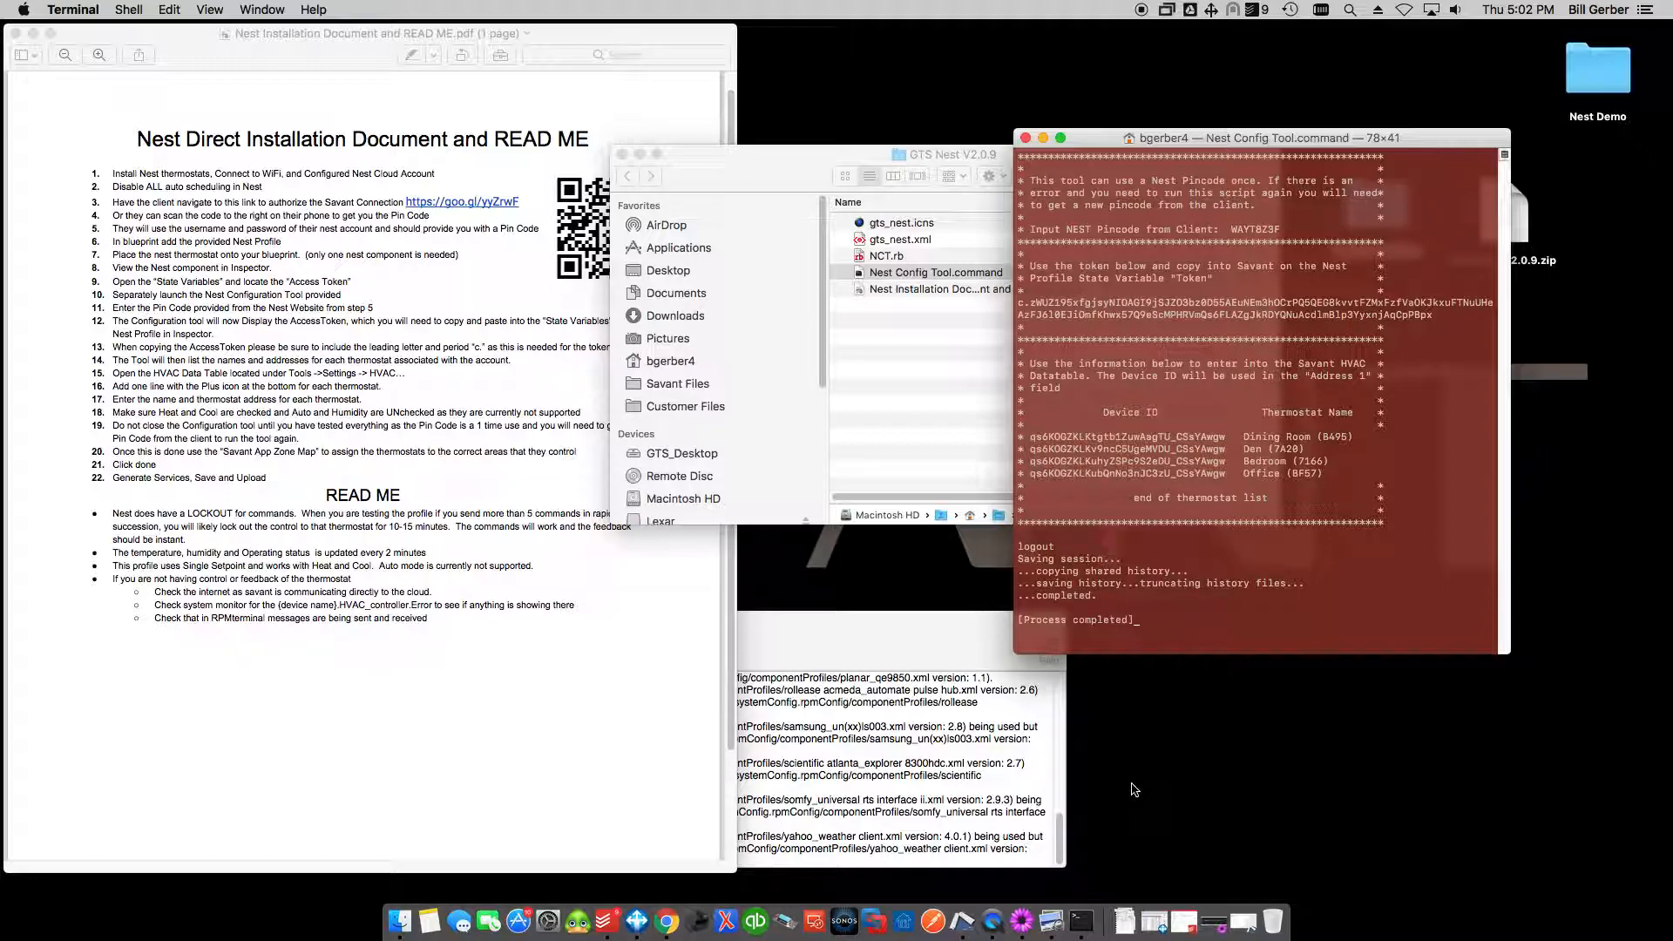
Step: Reopen the recent Nest Demo project and place the Nest Demo Savant host on the canvas
click(963, 925)
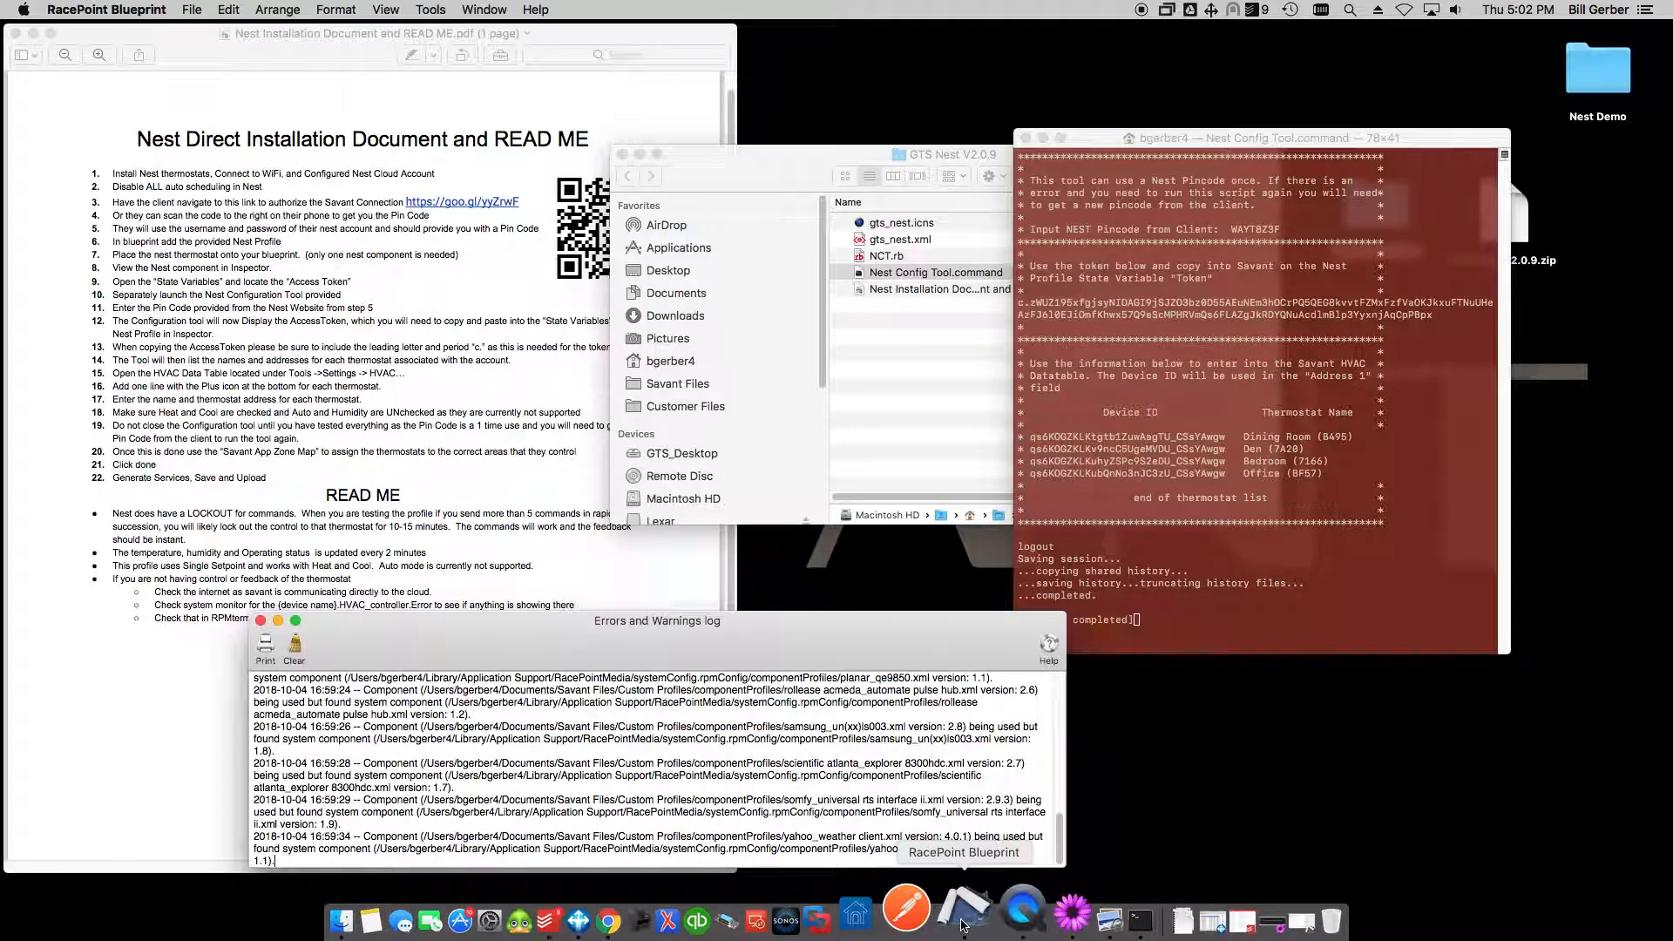
click(192, 9)
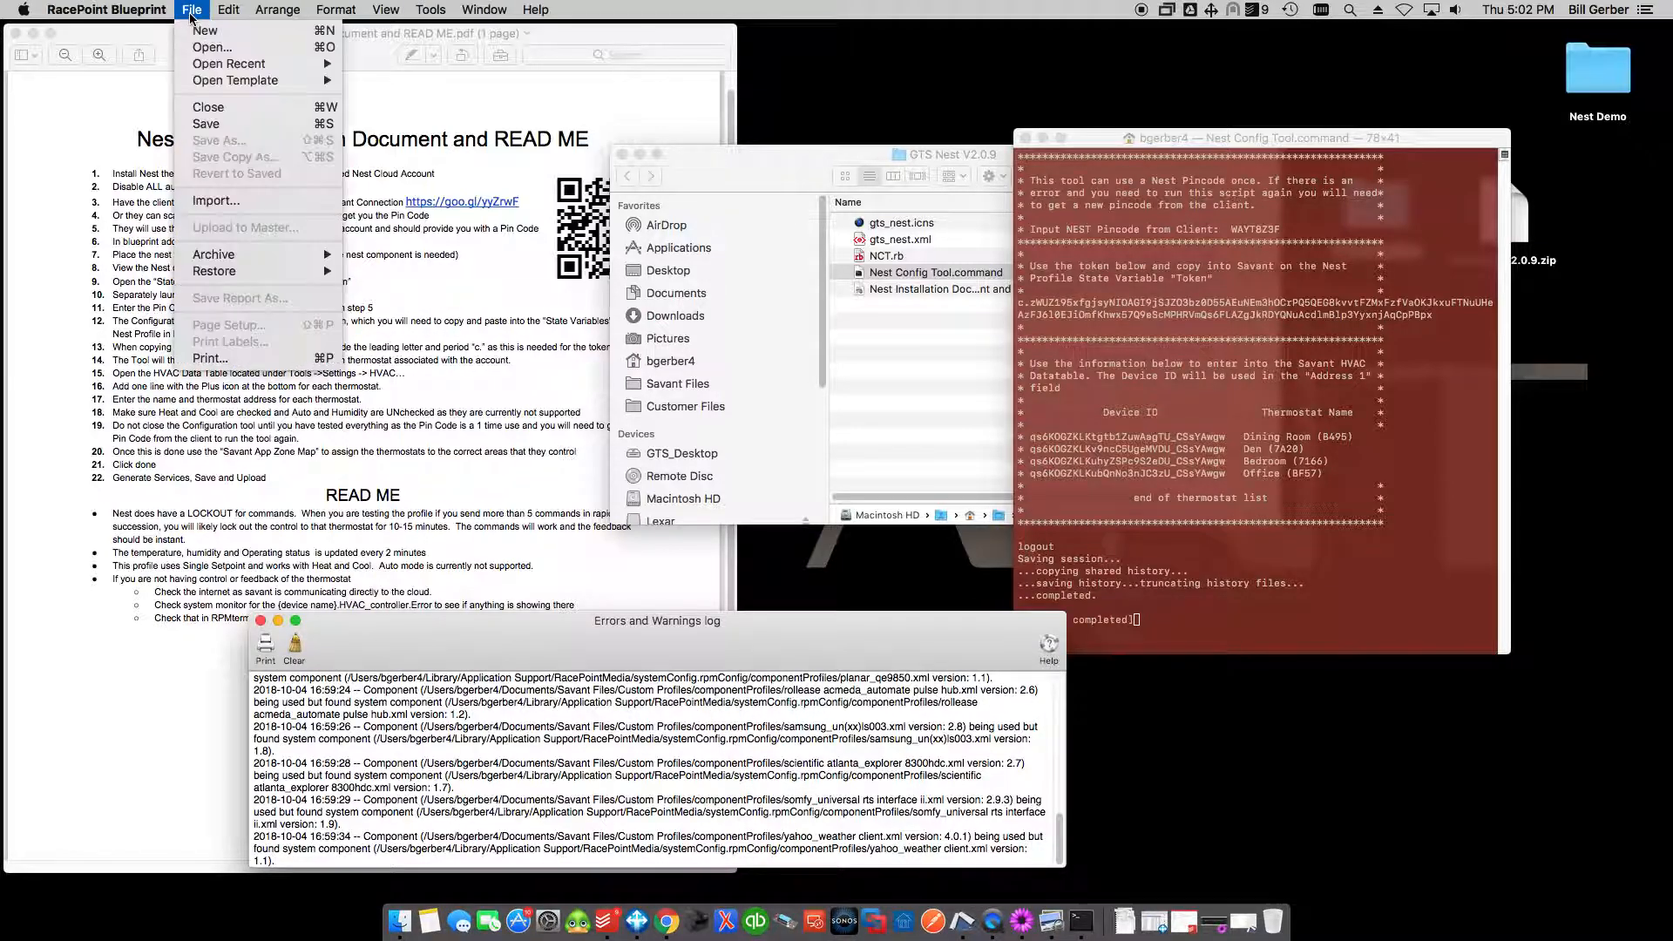
mouse_move(212, 65)
click(418, 61)
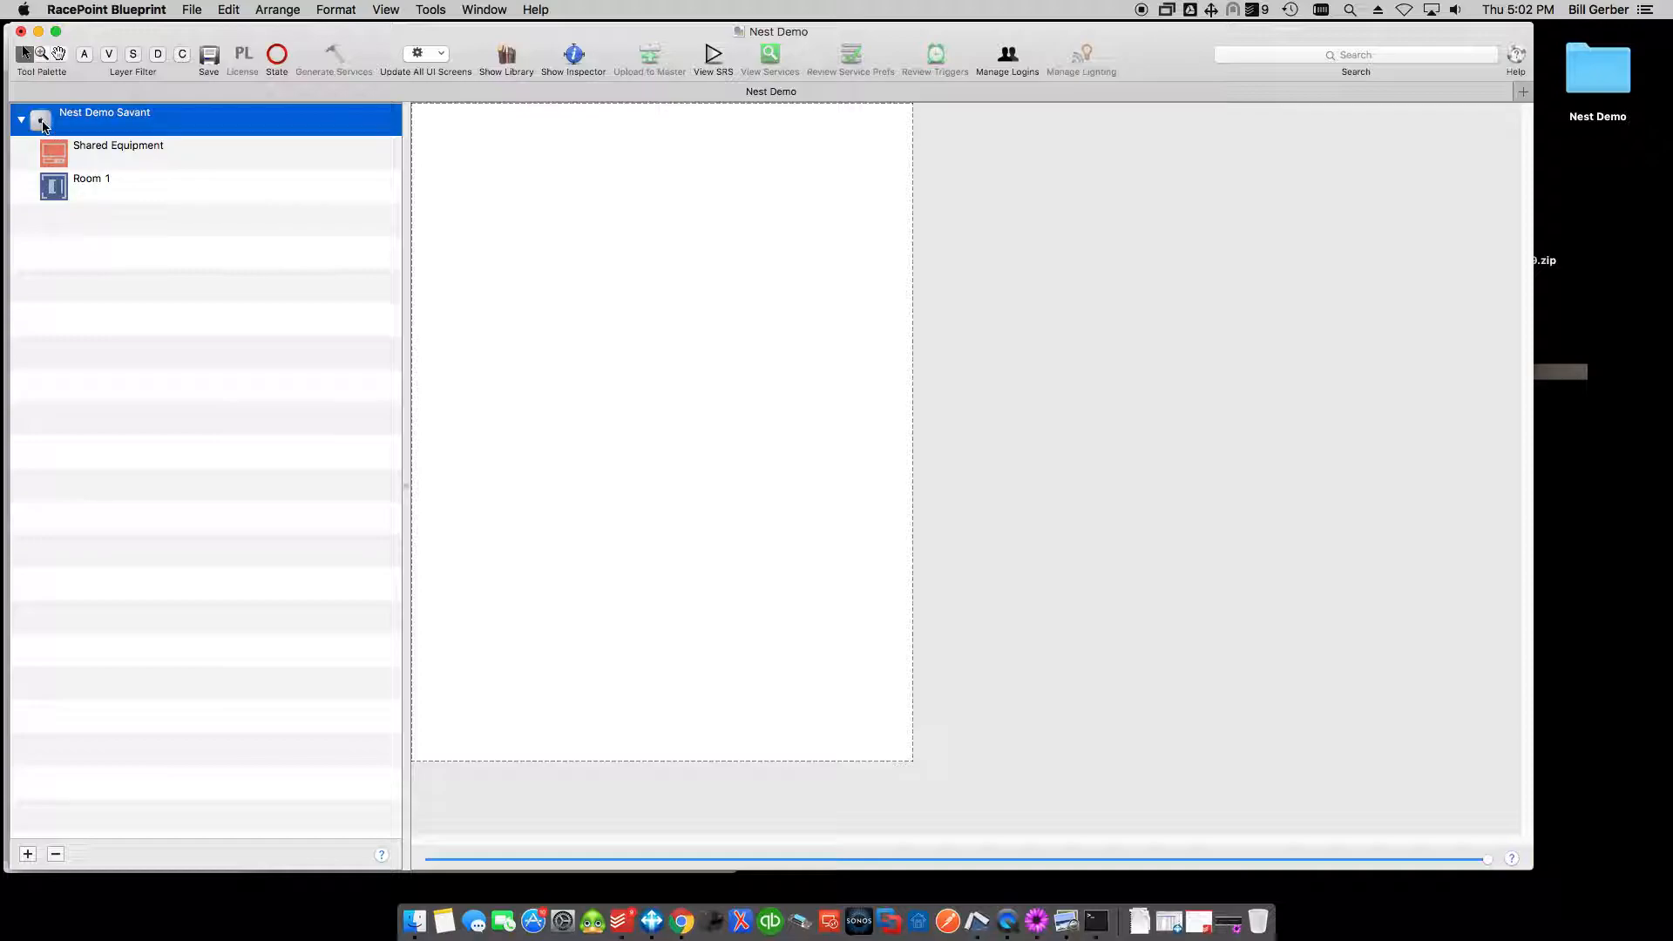
drag(43, 126, 484, 129)
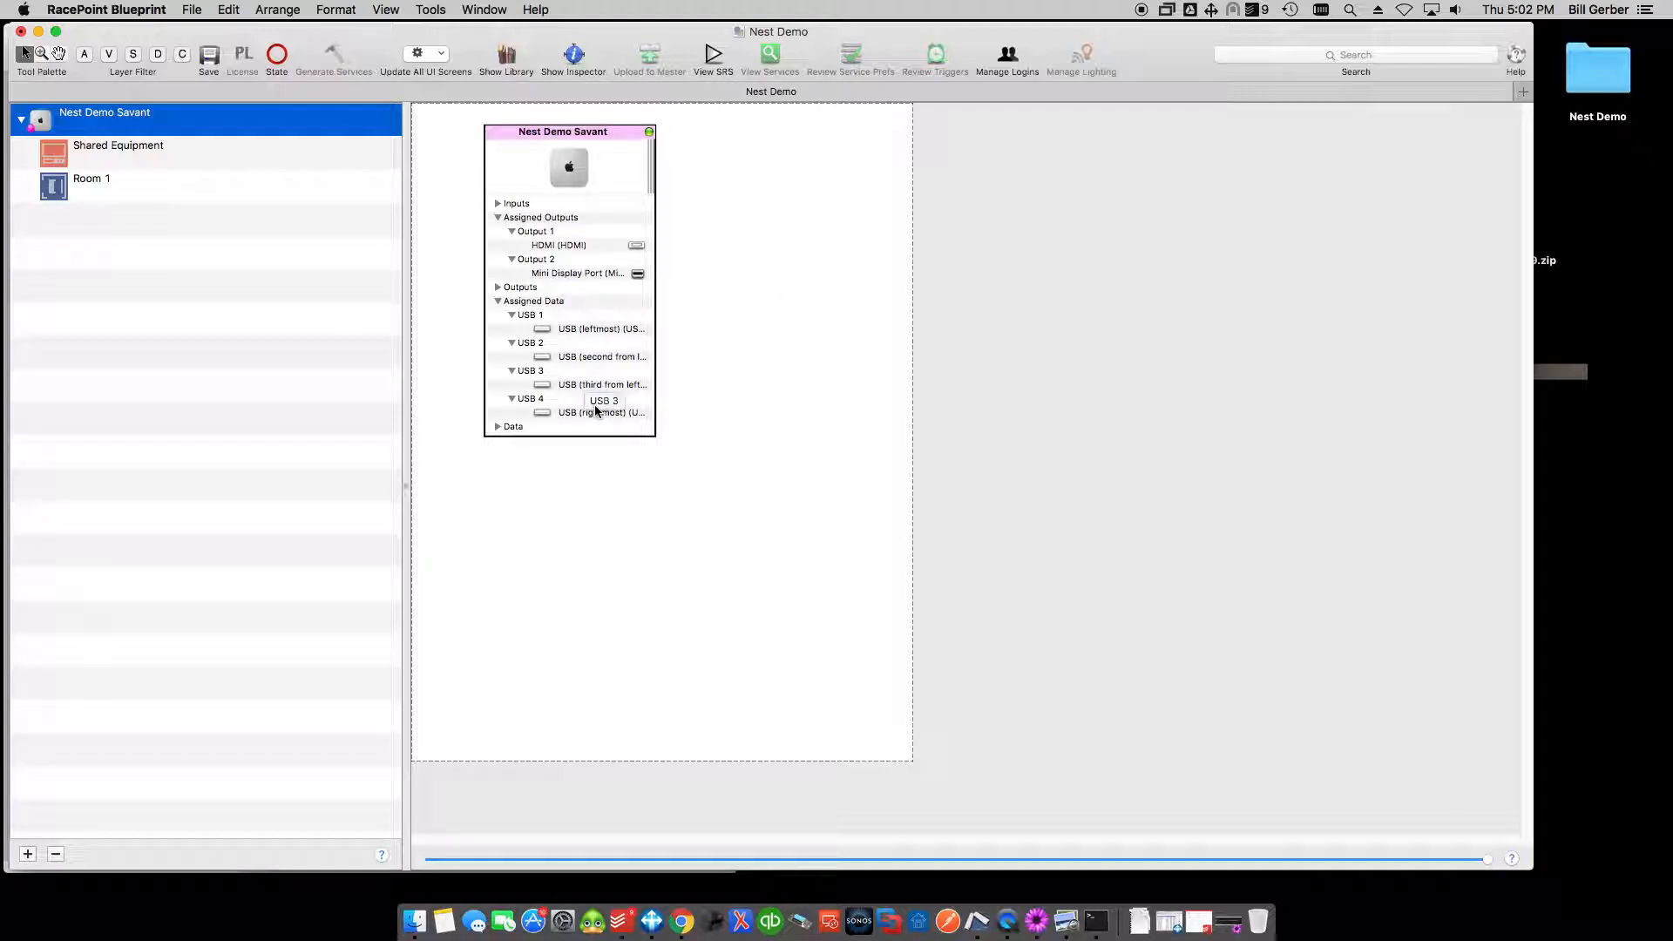
Step: Add a GTS NEST [IP] component from the library search, named Nest, to Shared Equipment
click(507, 57)
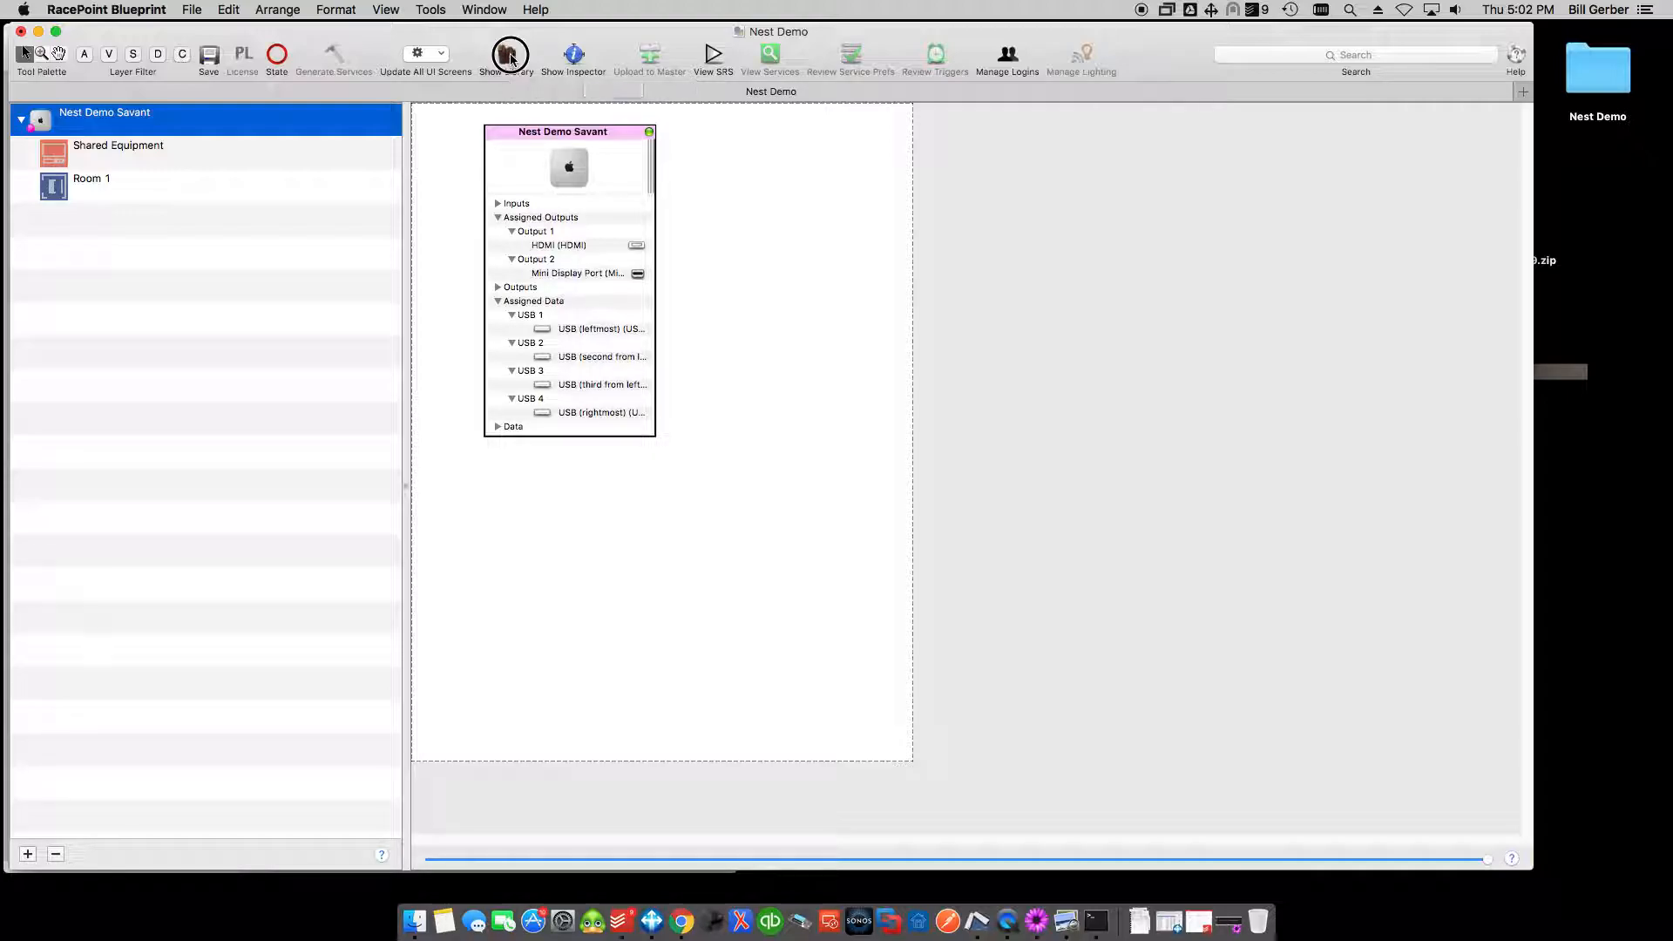
text(nest)
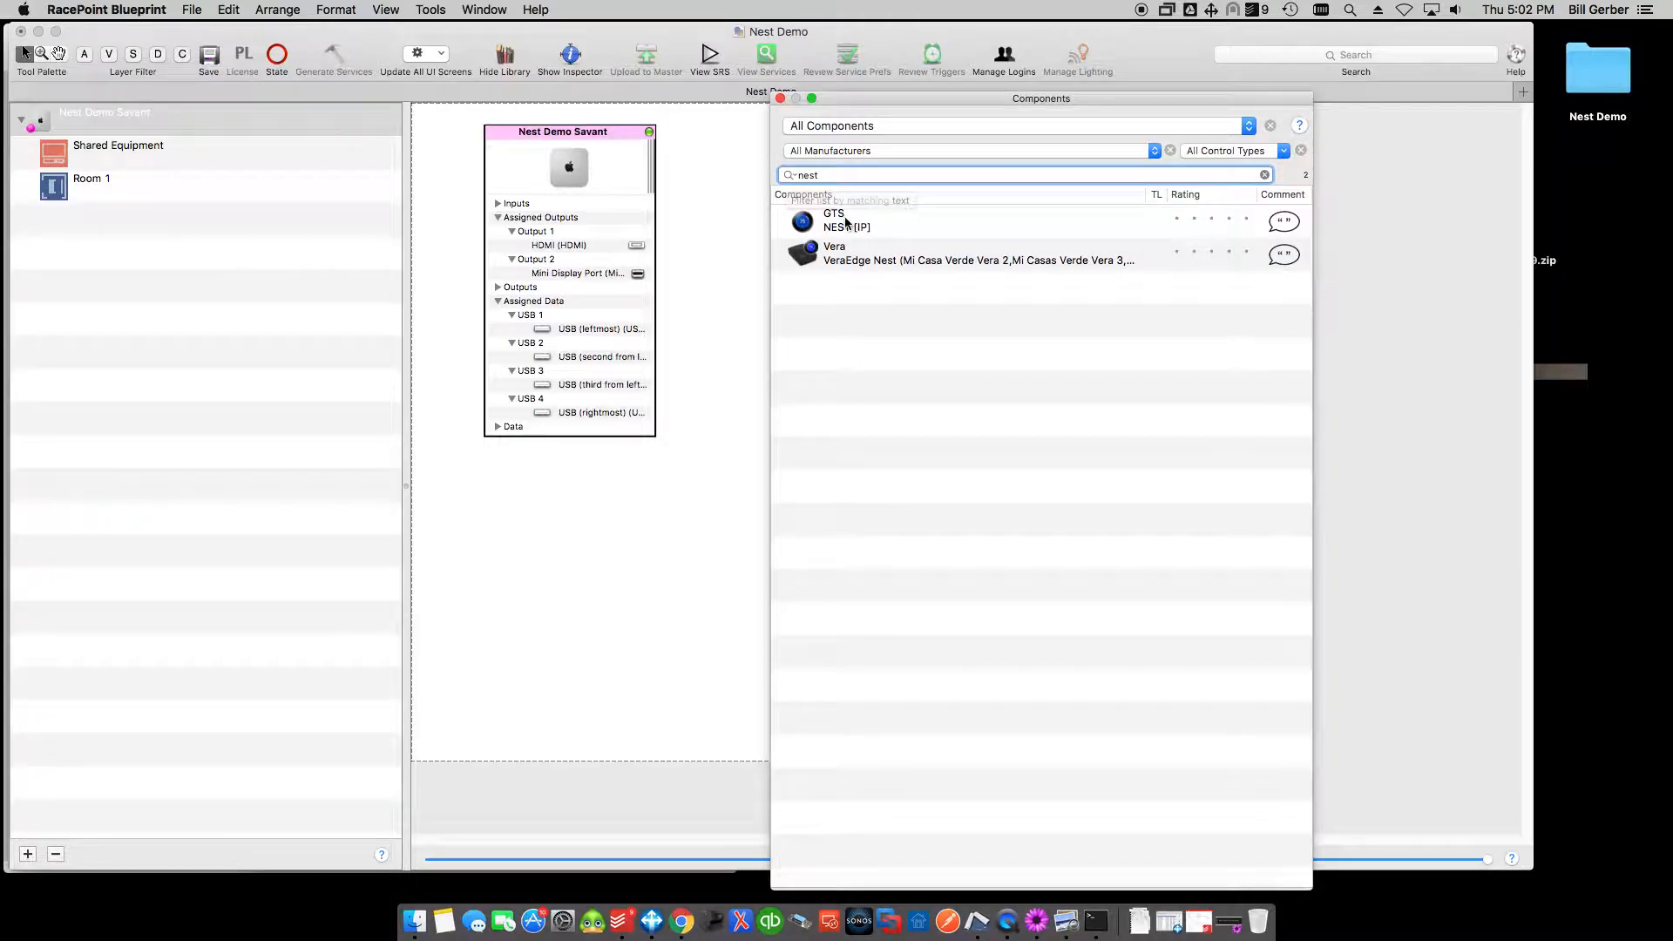
click(848, 220)
drag(802, 222, 556, 555)
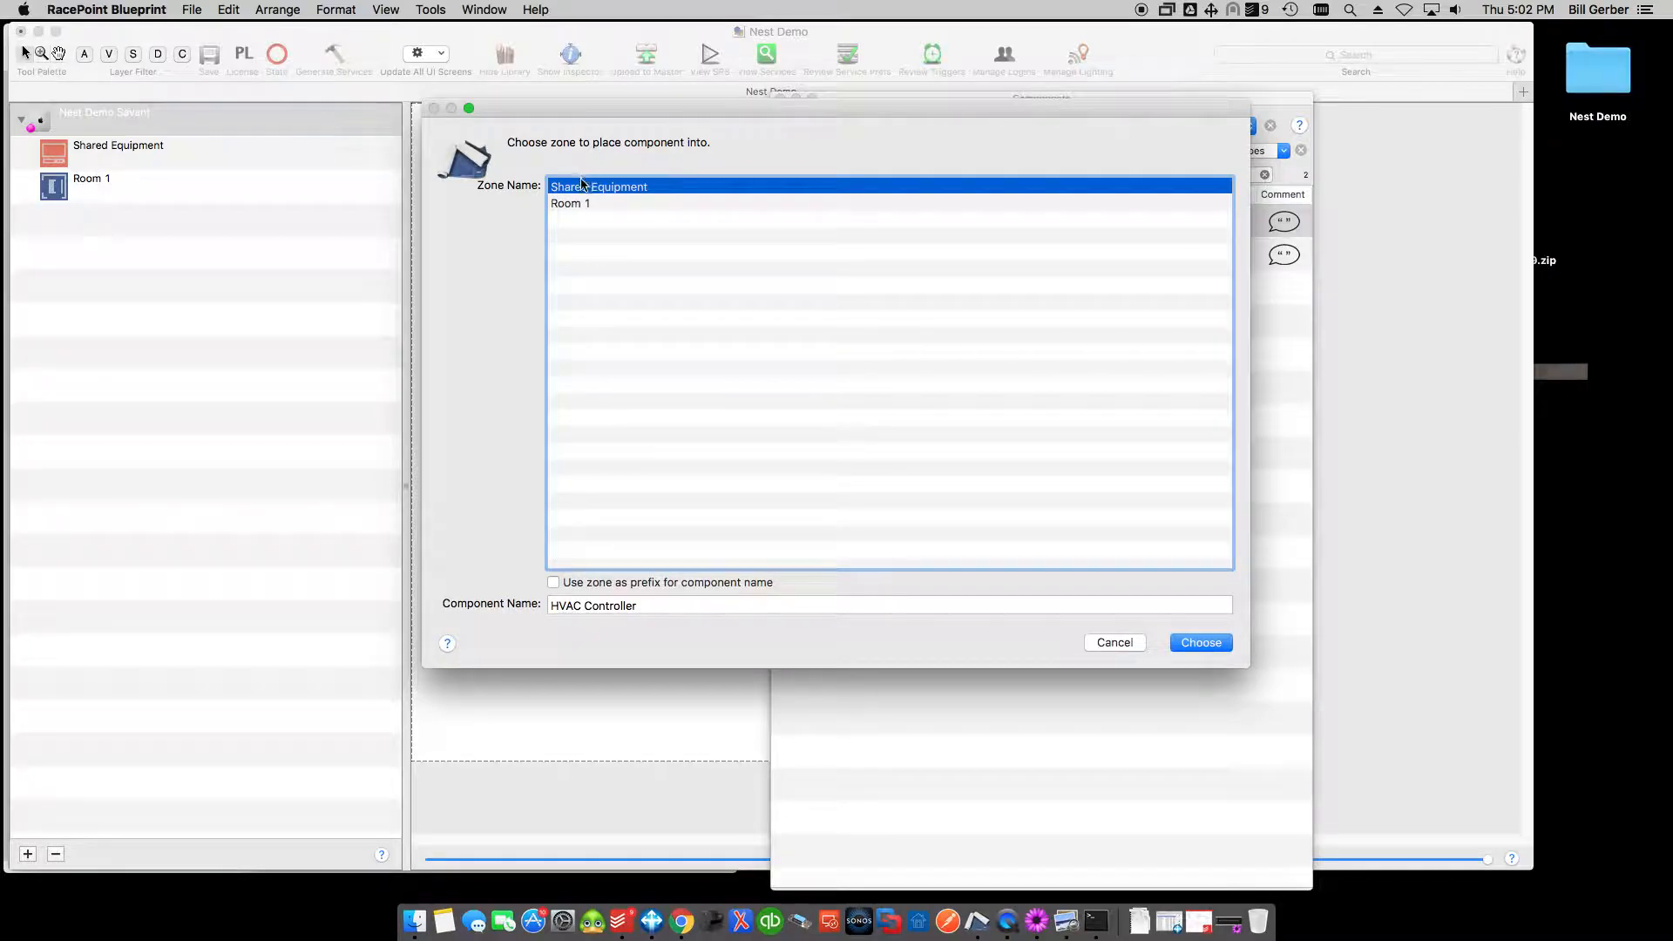
triple_click(582, 601)
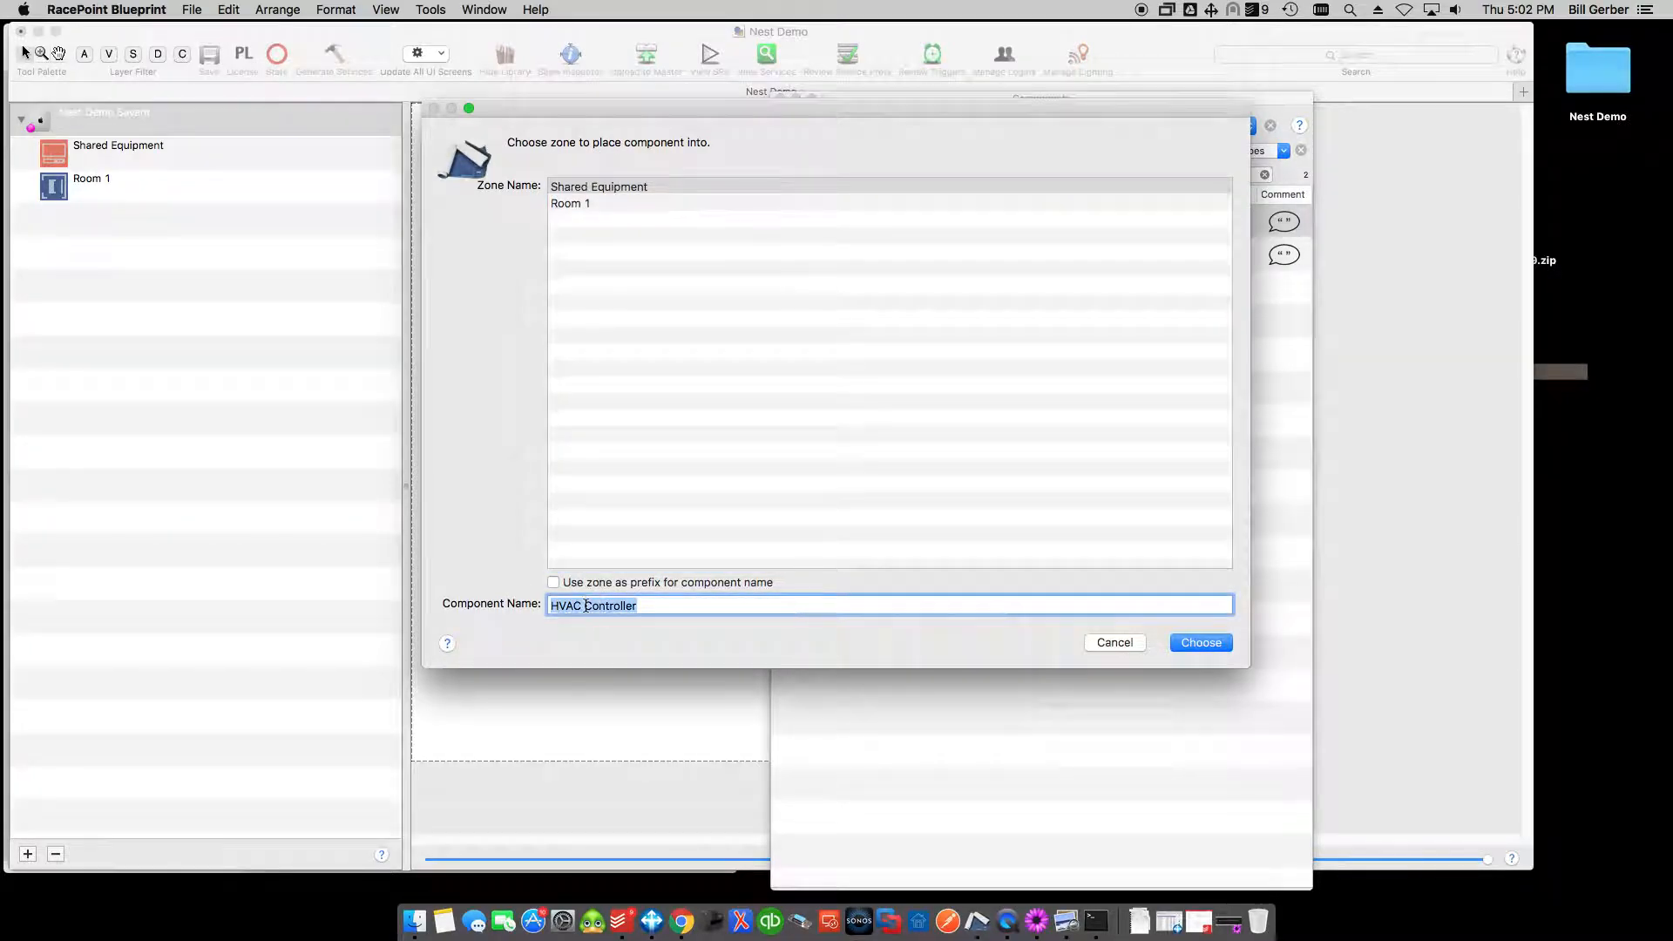
text(Nest)
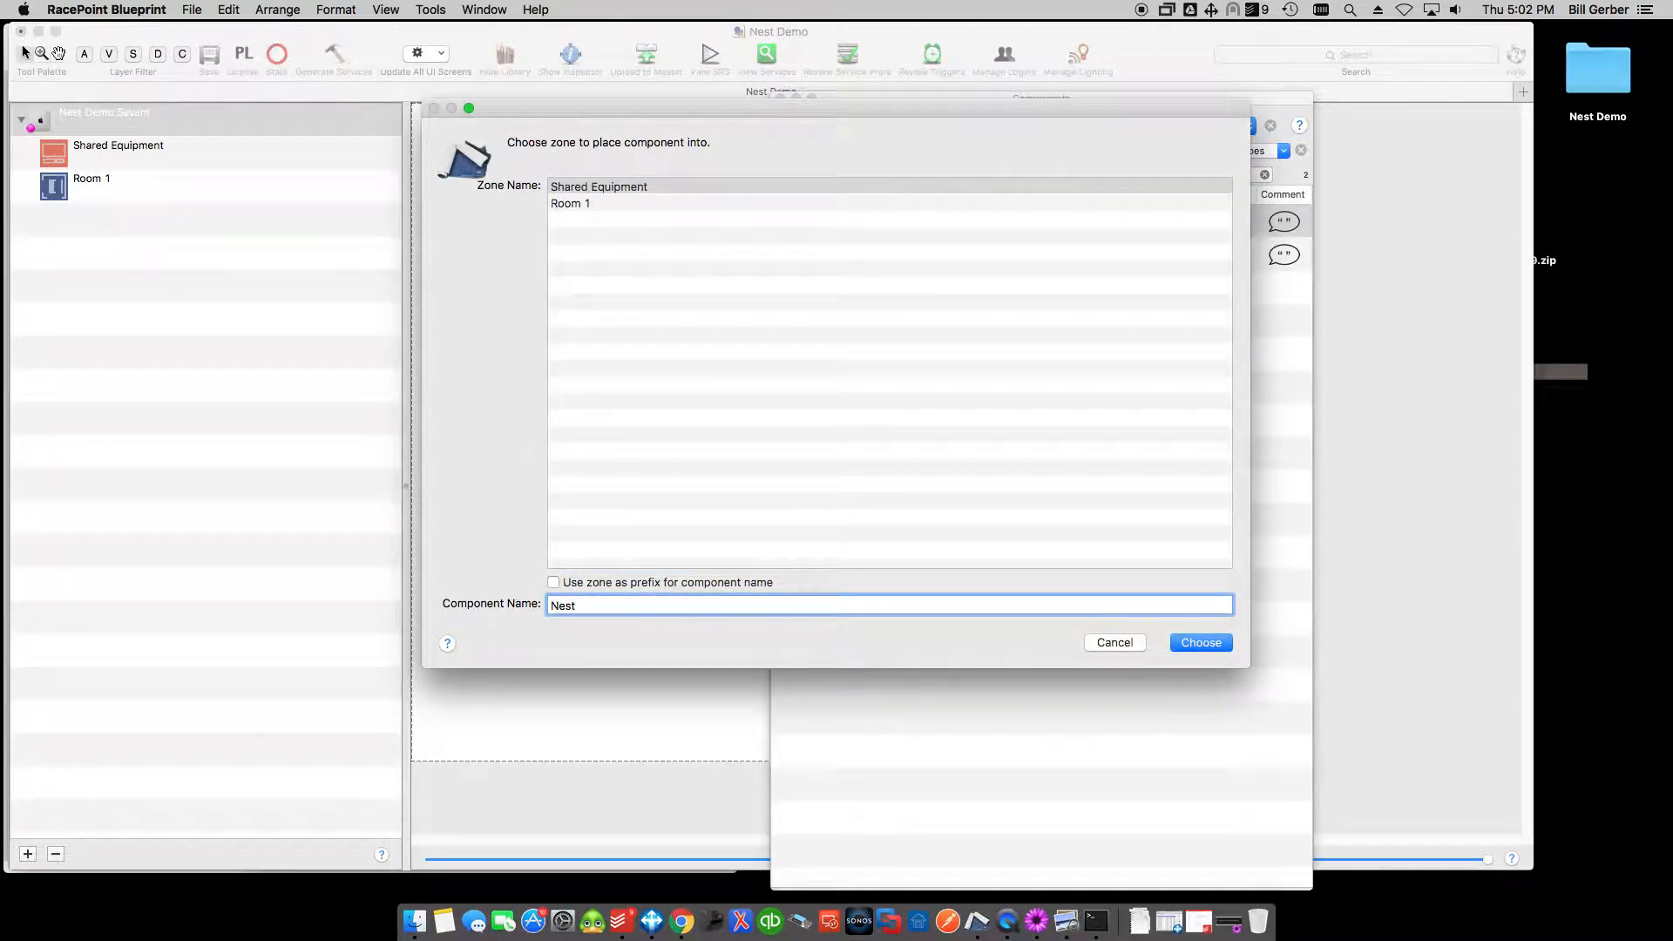
click(1202, 645)
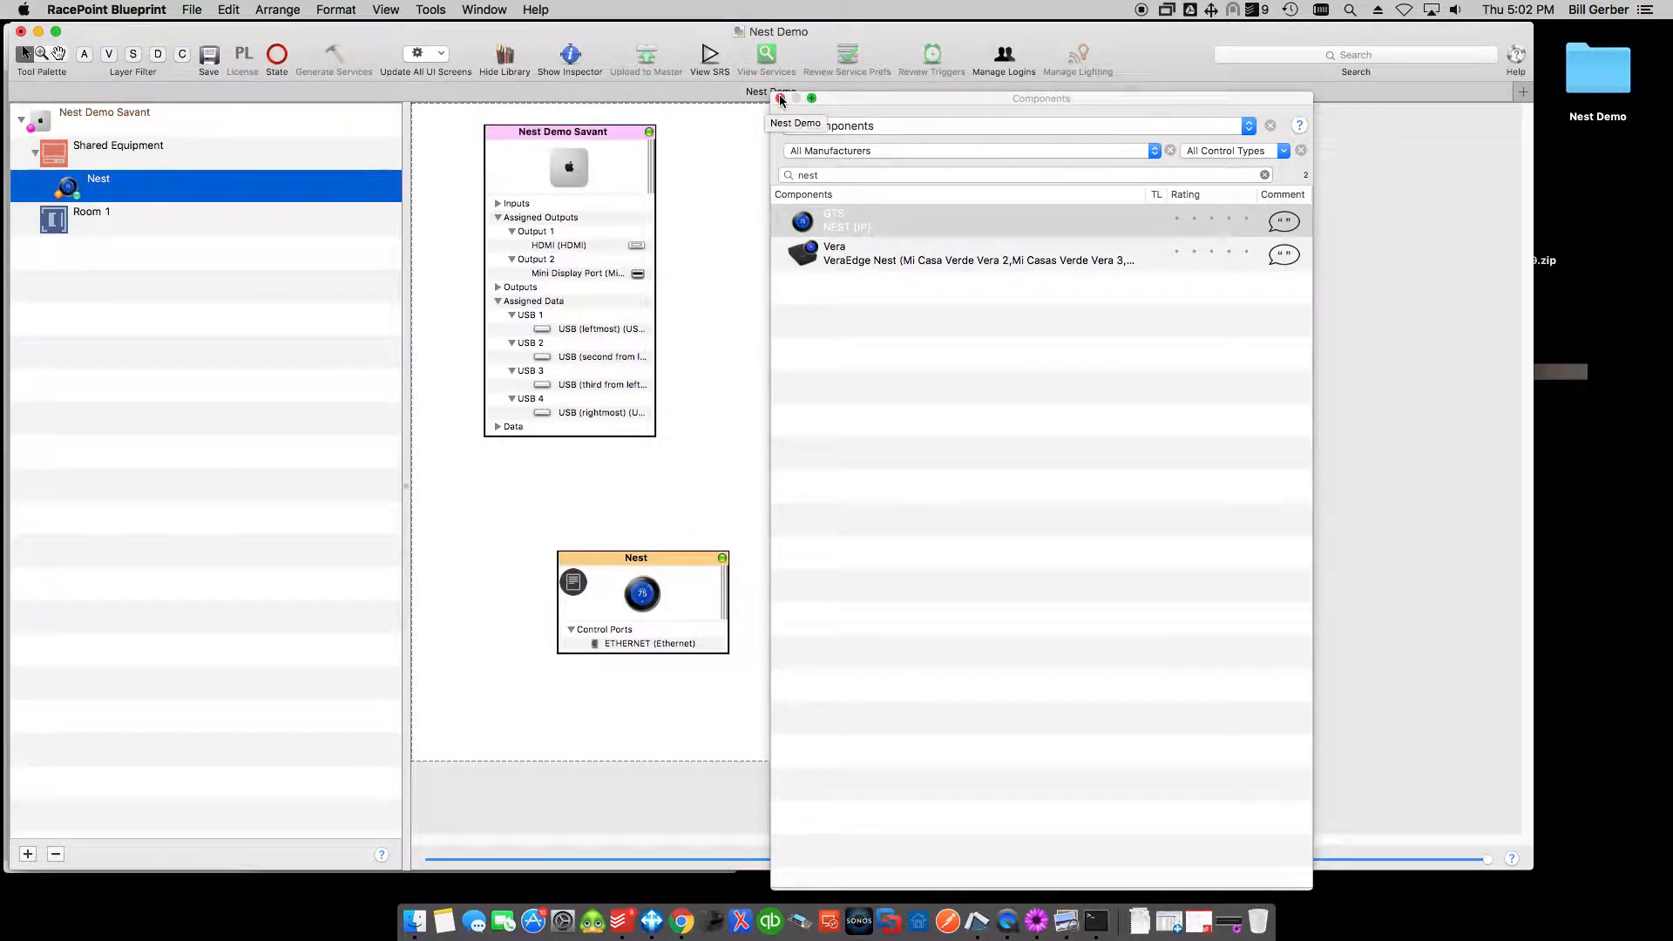
click(779, 99)
Step: Position the Nest block just below the Nest Demo Savant host
drag(693, 561, 624, 507)
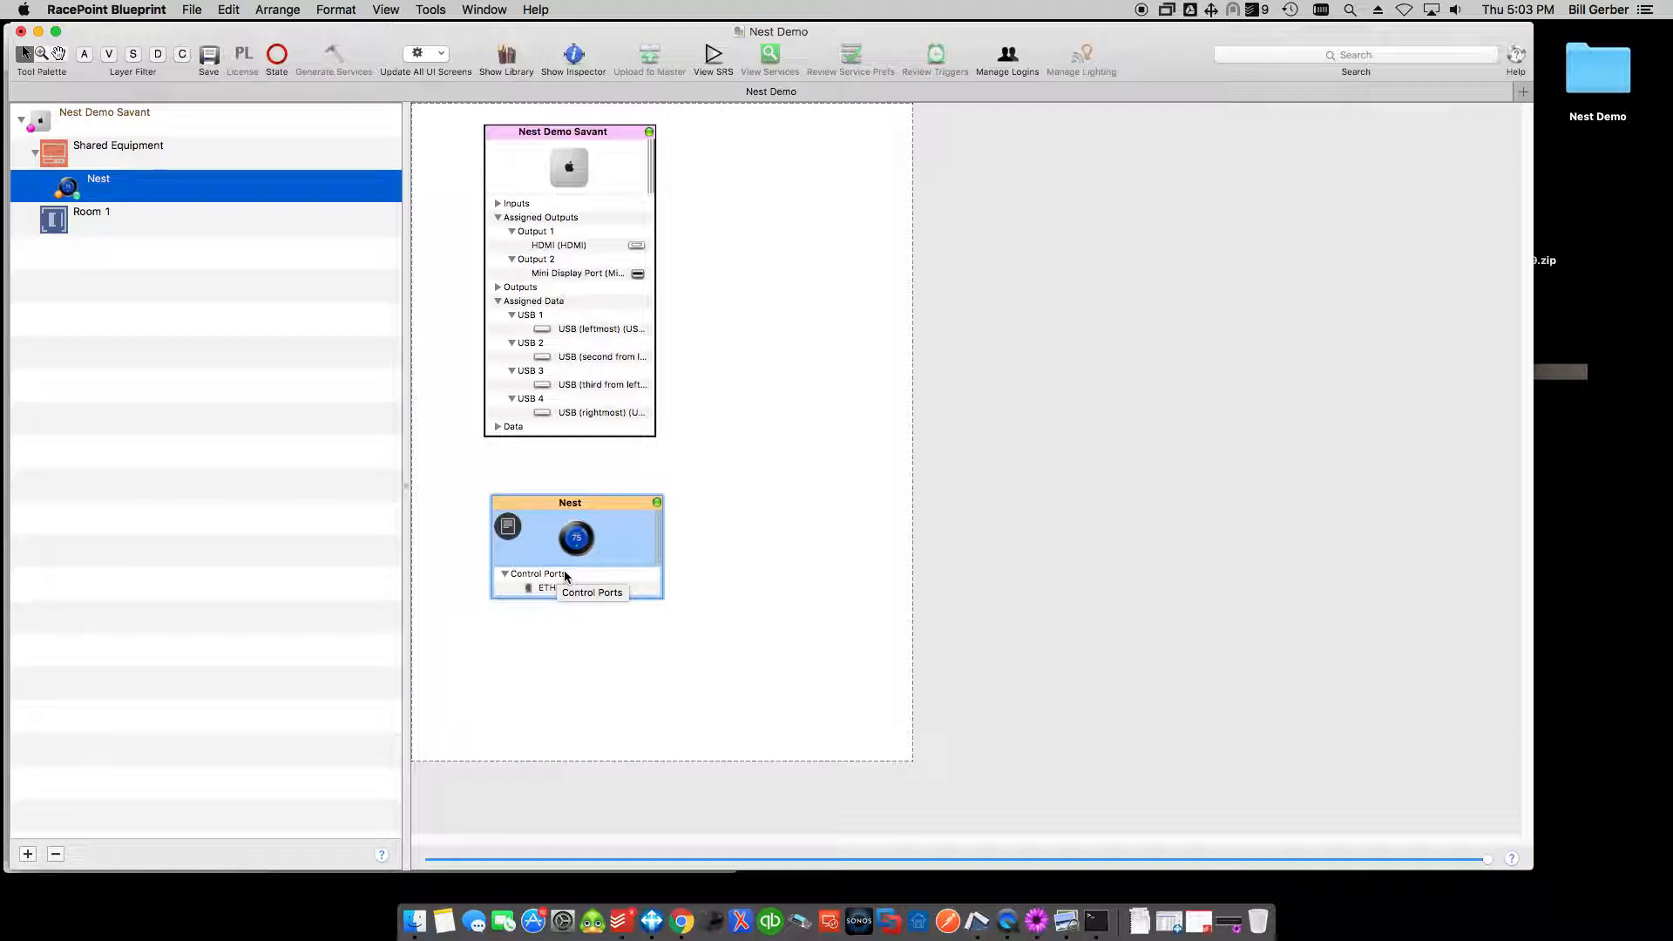
mouse_move(539, 511)
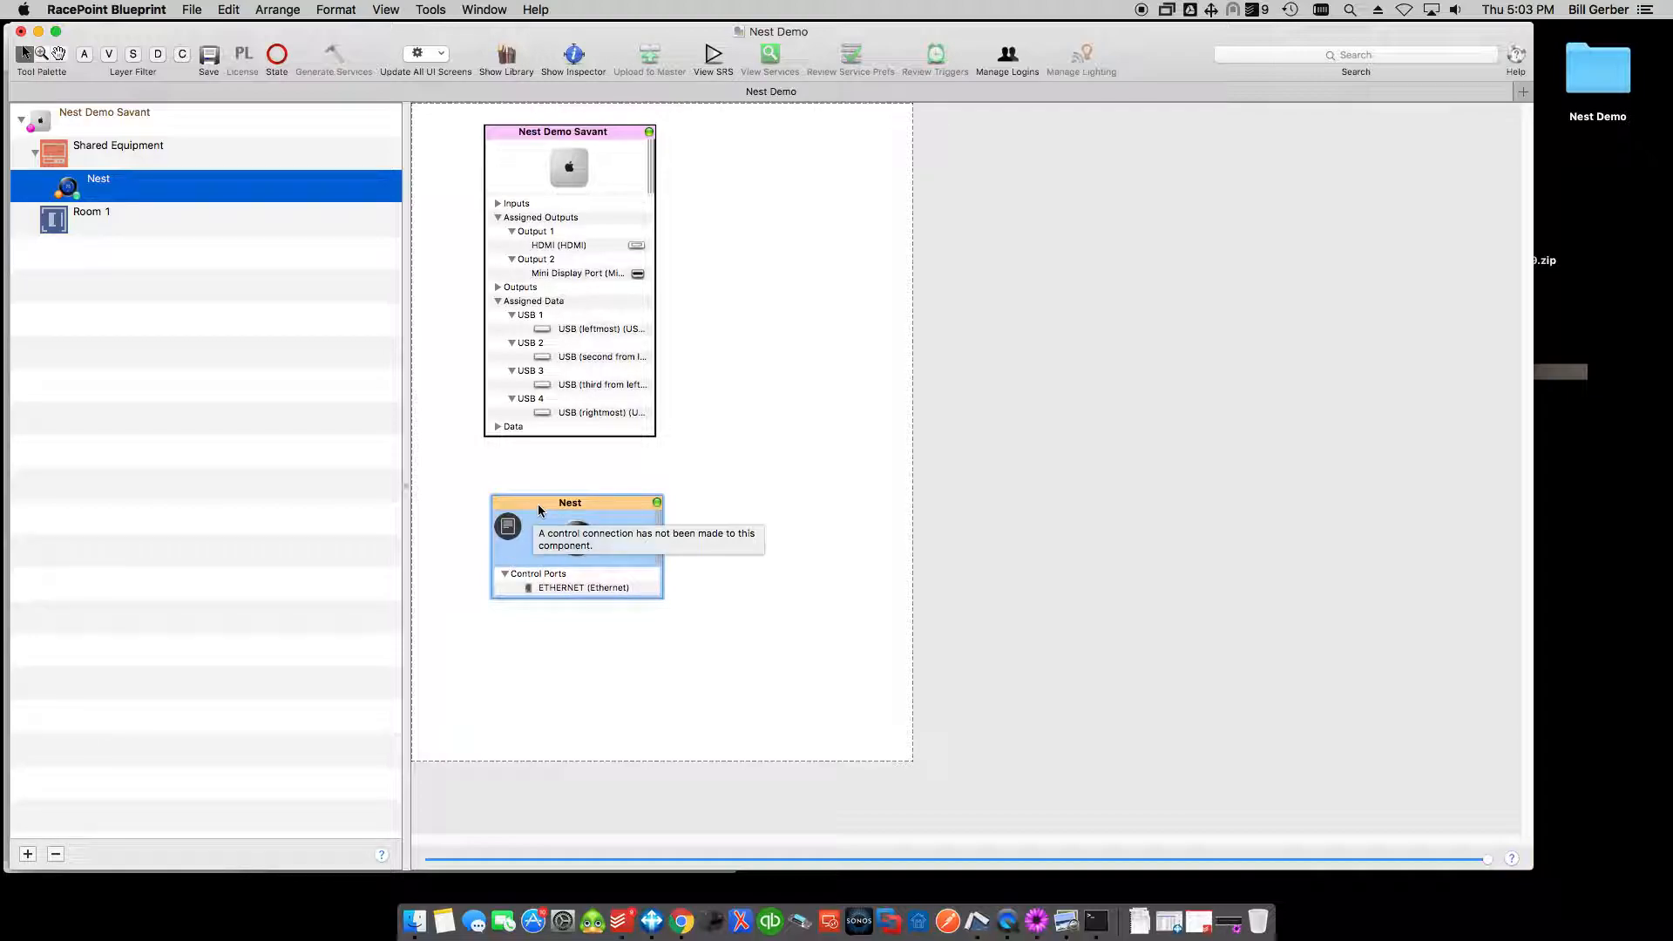
drag(540, 511, 535, 503)
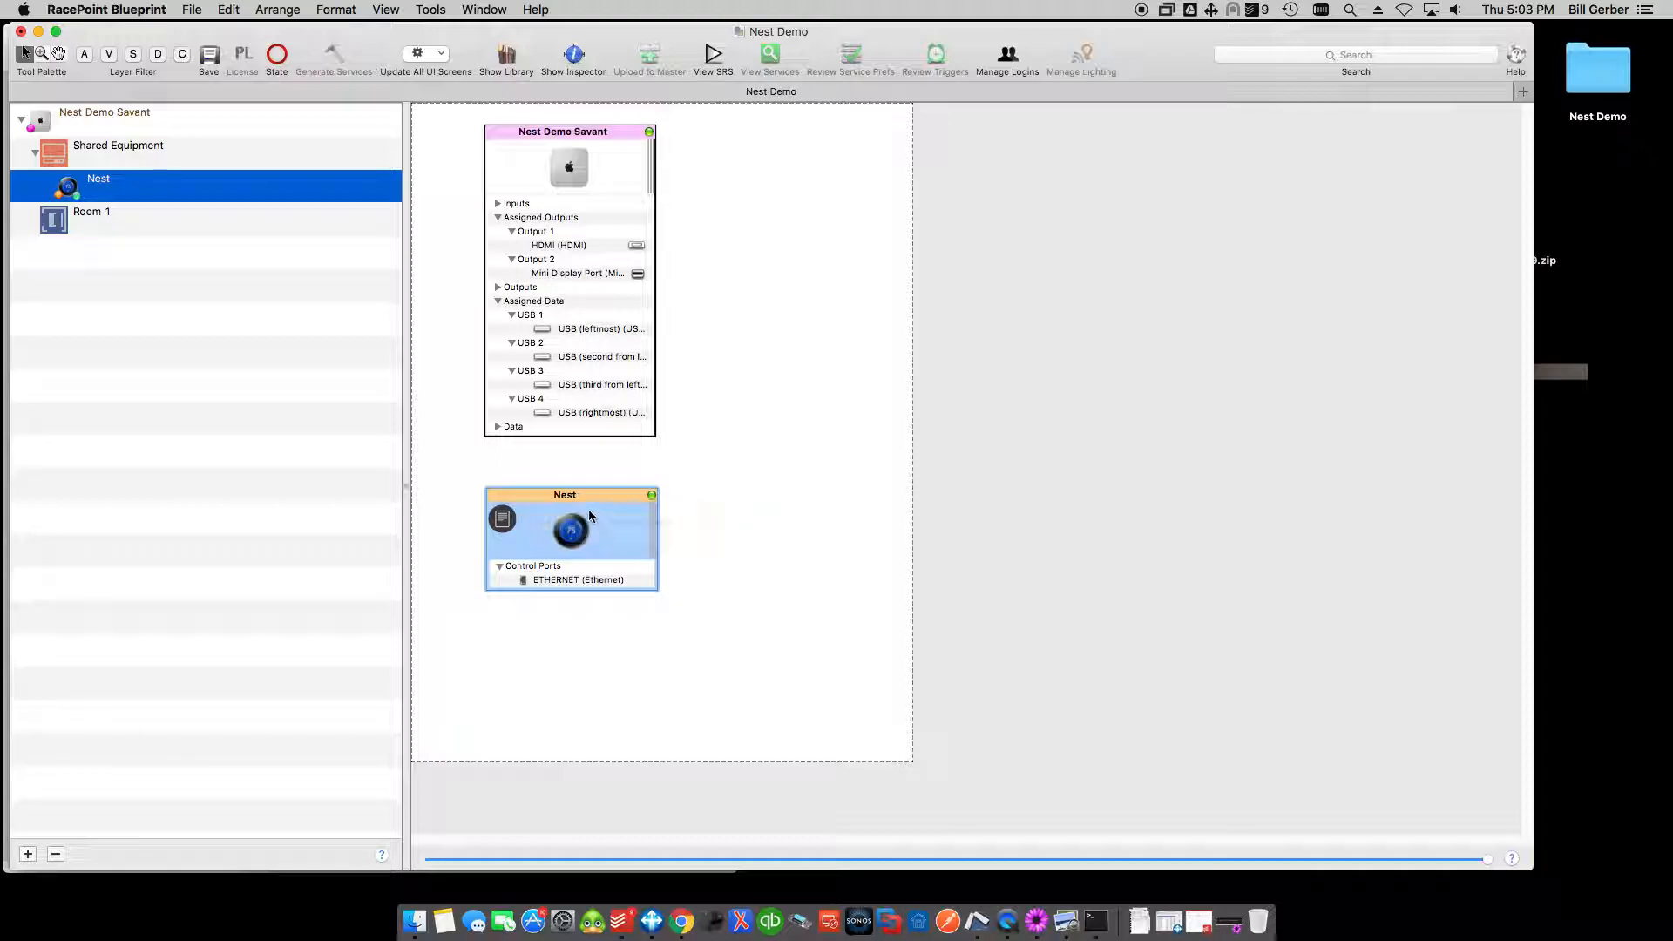
Step: Read the Nest documentation notes, selecting the developer-api.nest.com URL, then close them
double_click(505, 520)
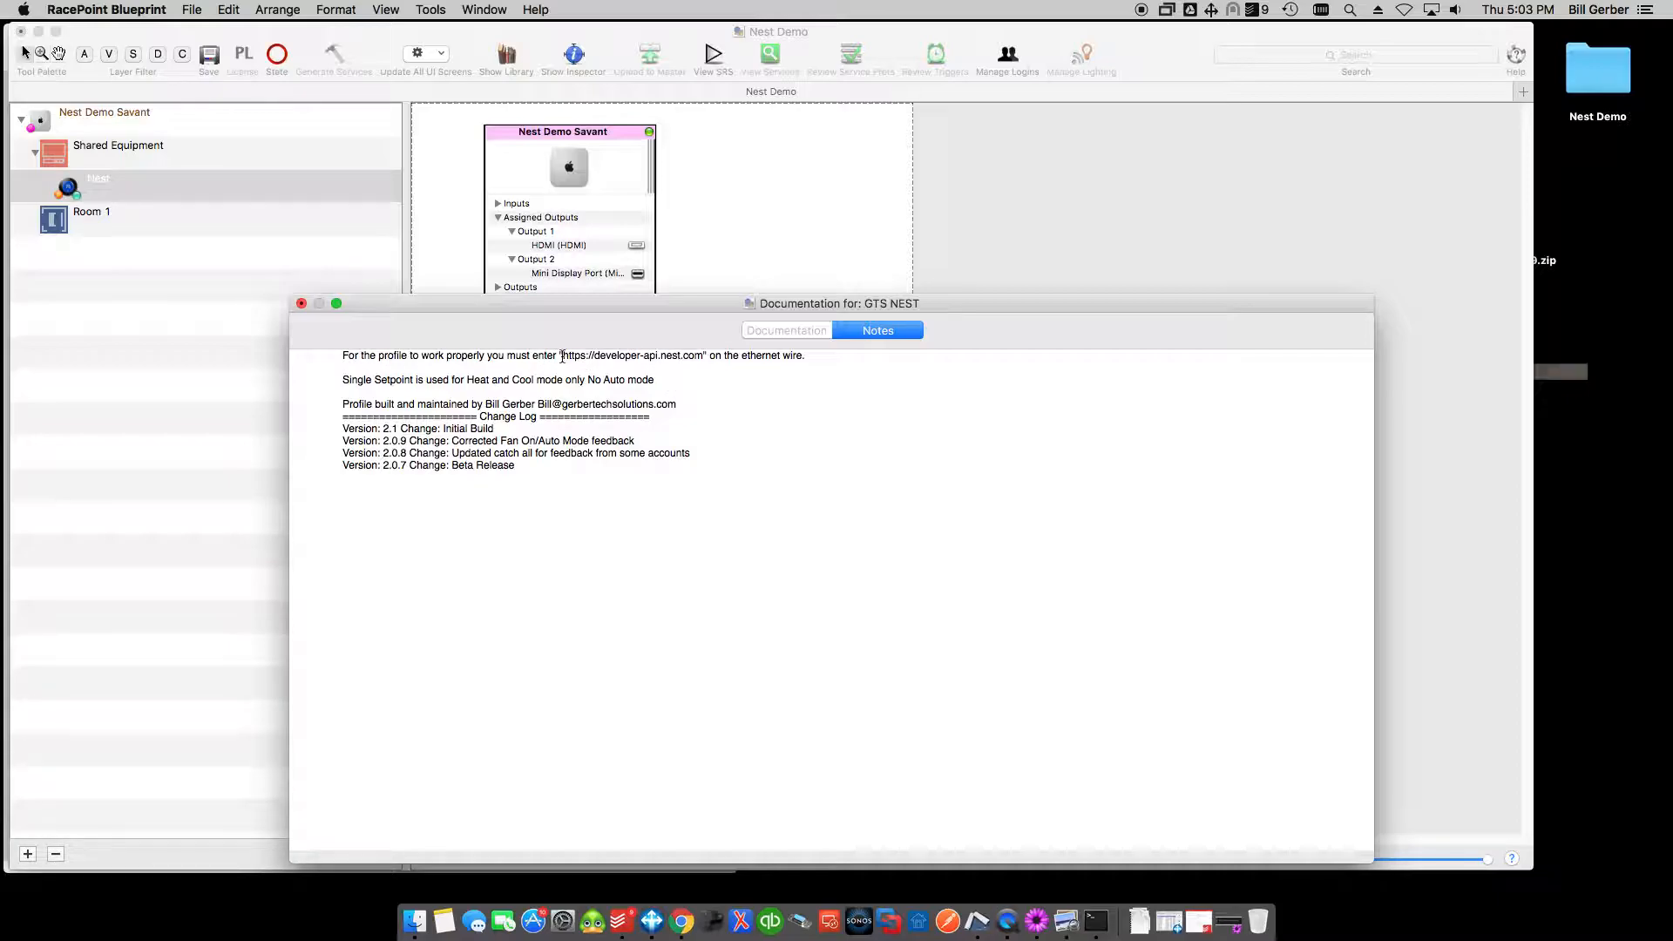
drag(563, 358, 702, 356)
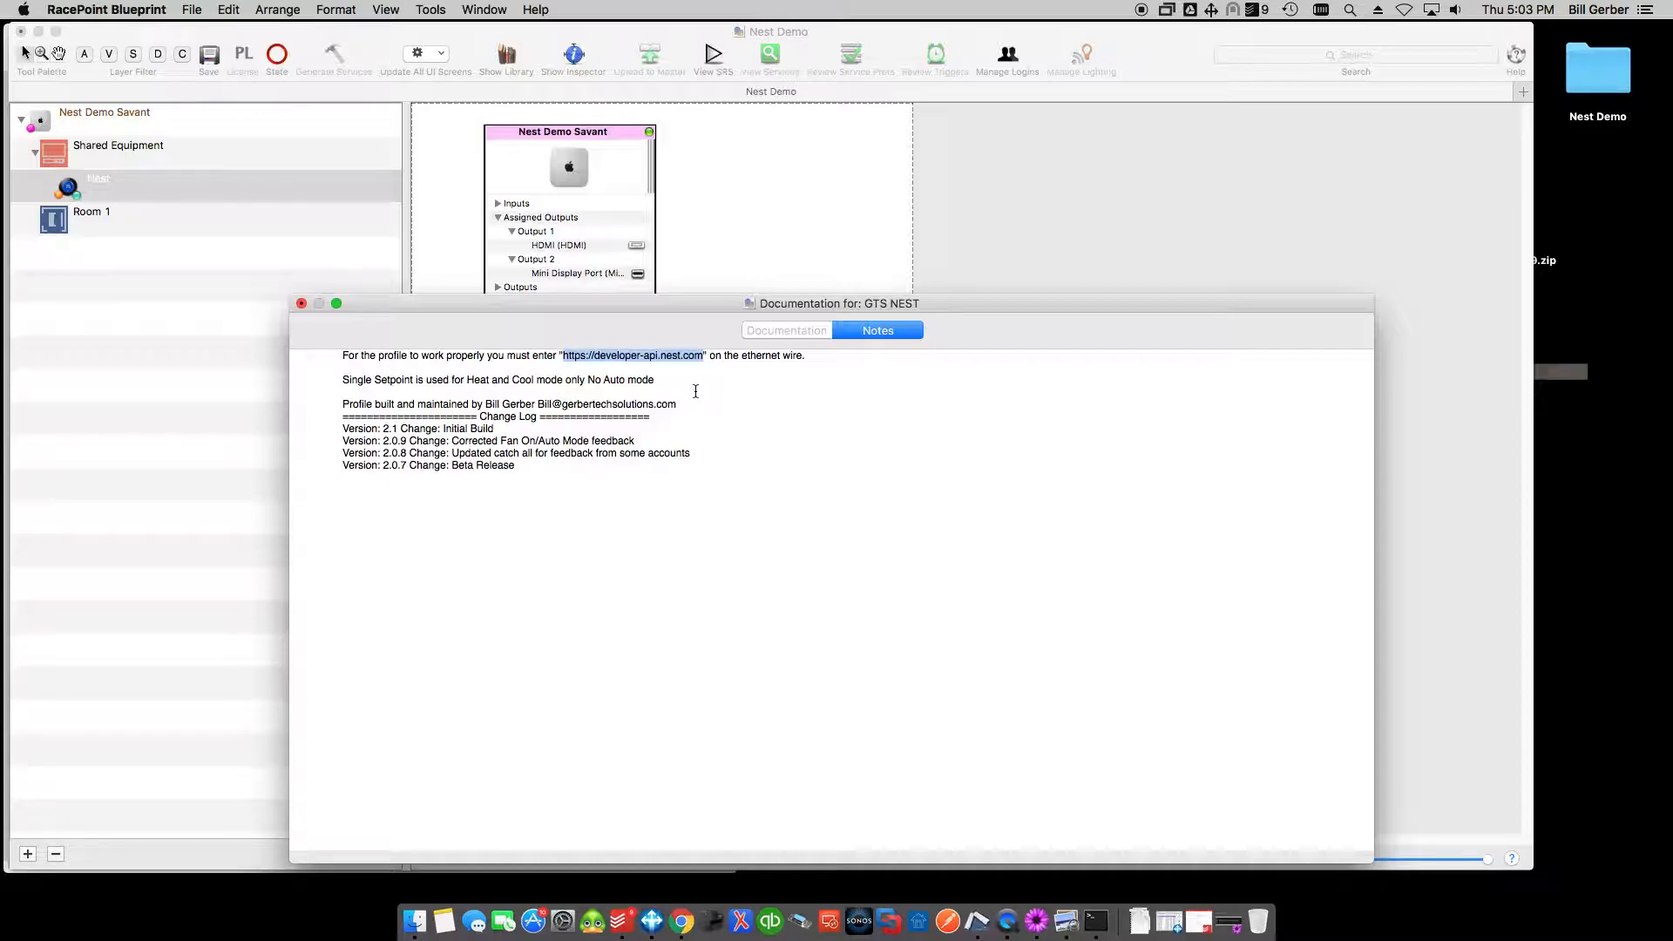
click(301, 305)
right_click(568, 583)
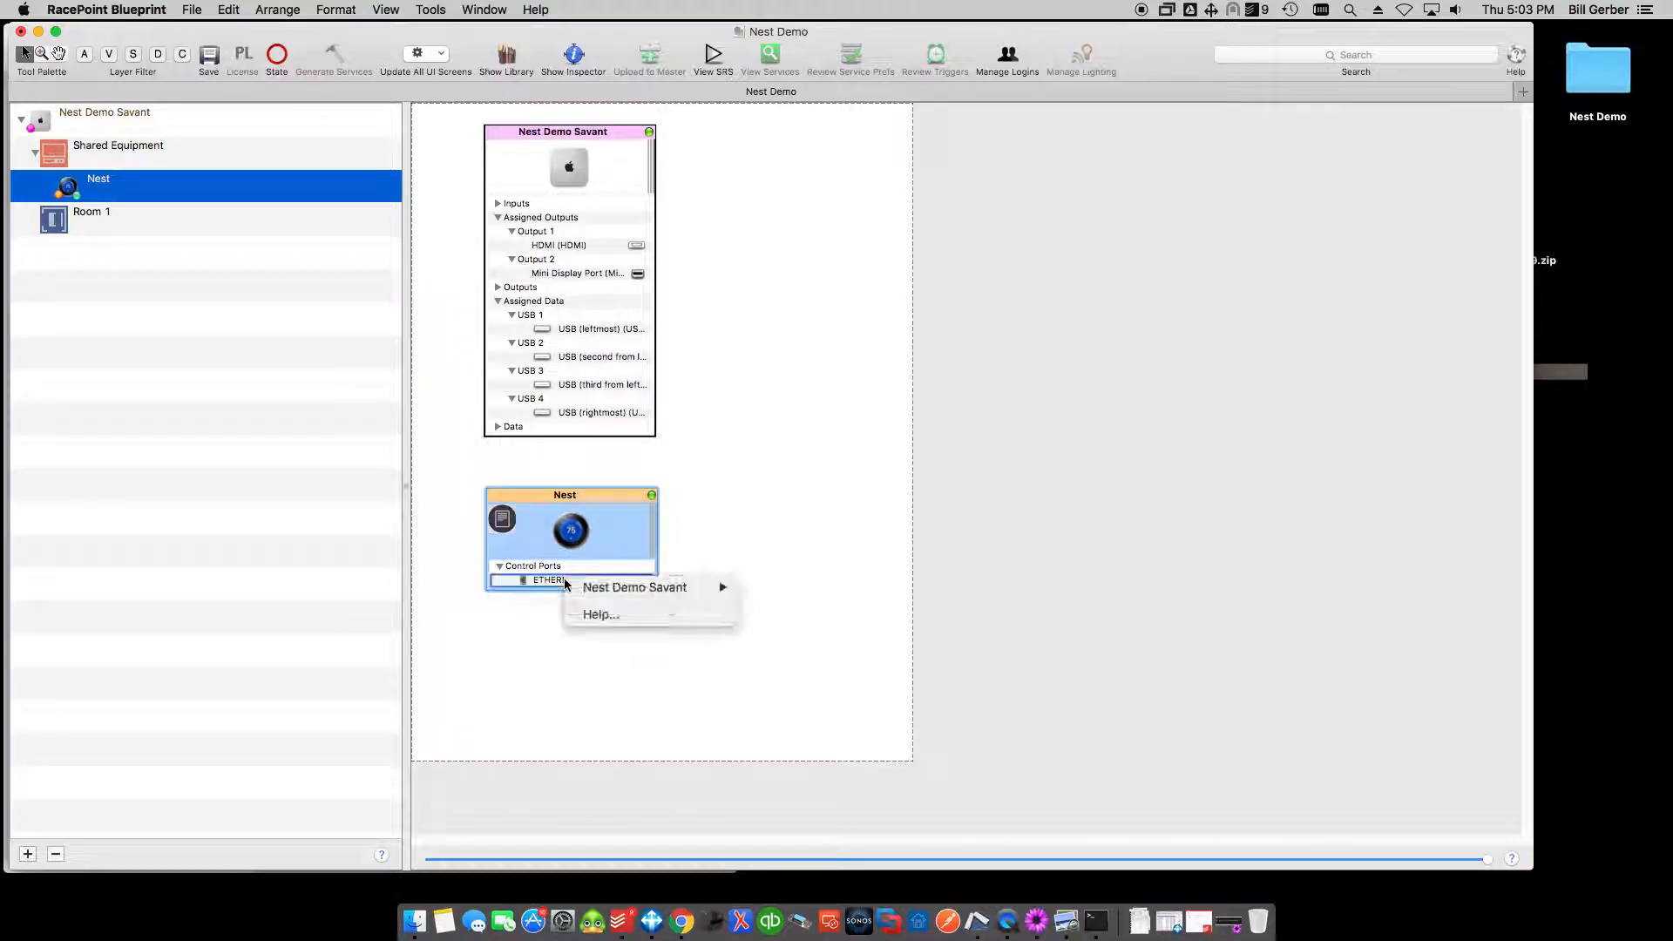
mouse_move(611, 589)
click(795, 589)
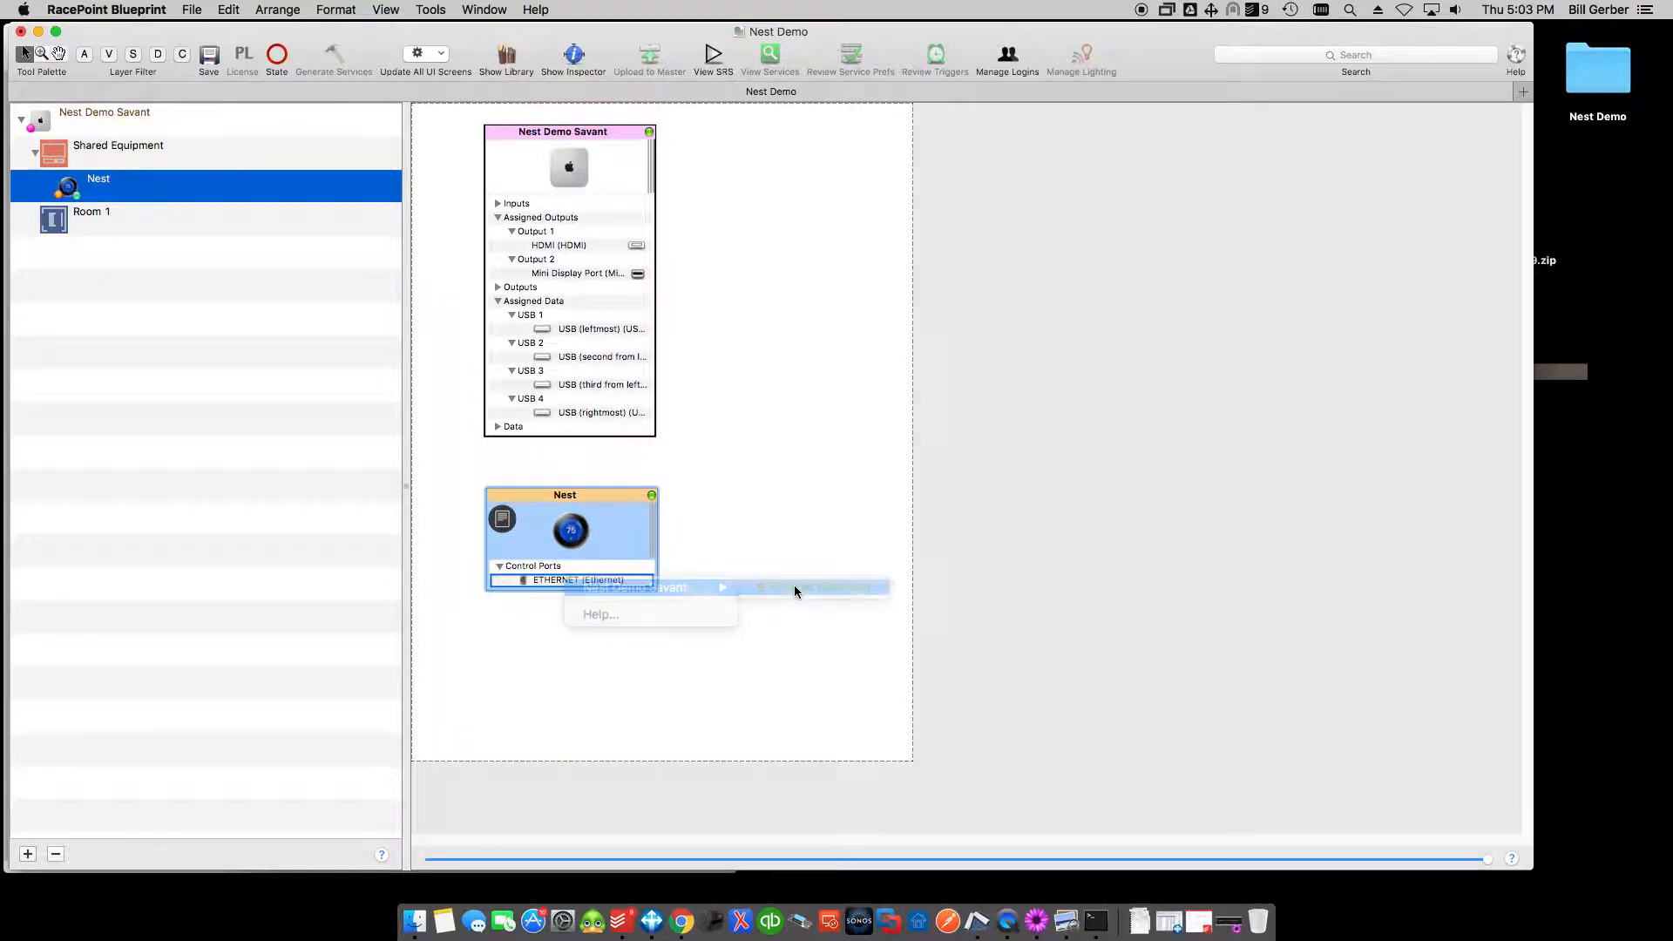
text(https://developer-api.nest.com)
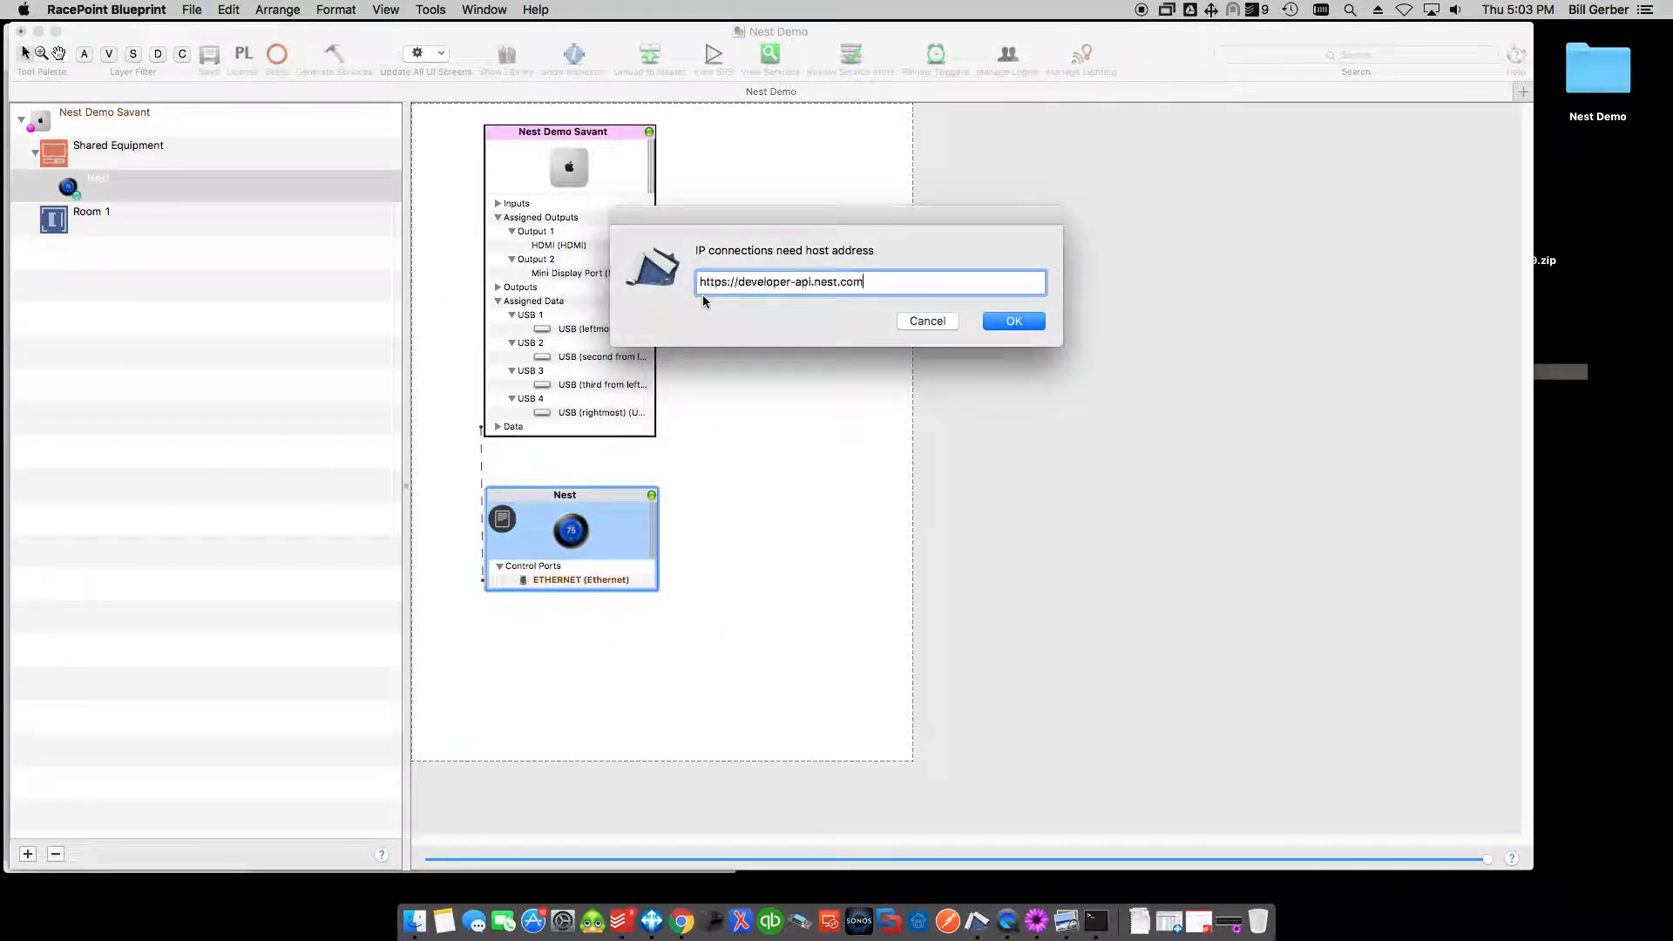
click(1014, 322)
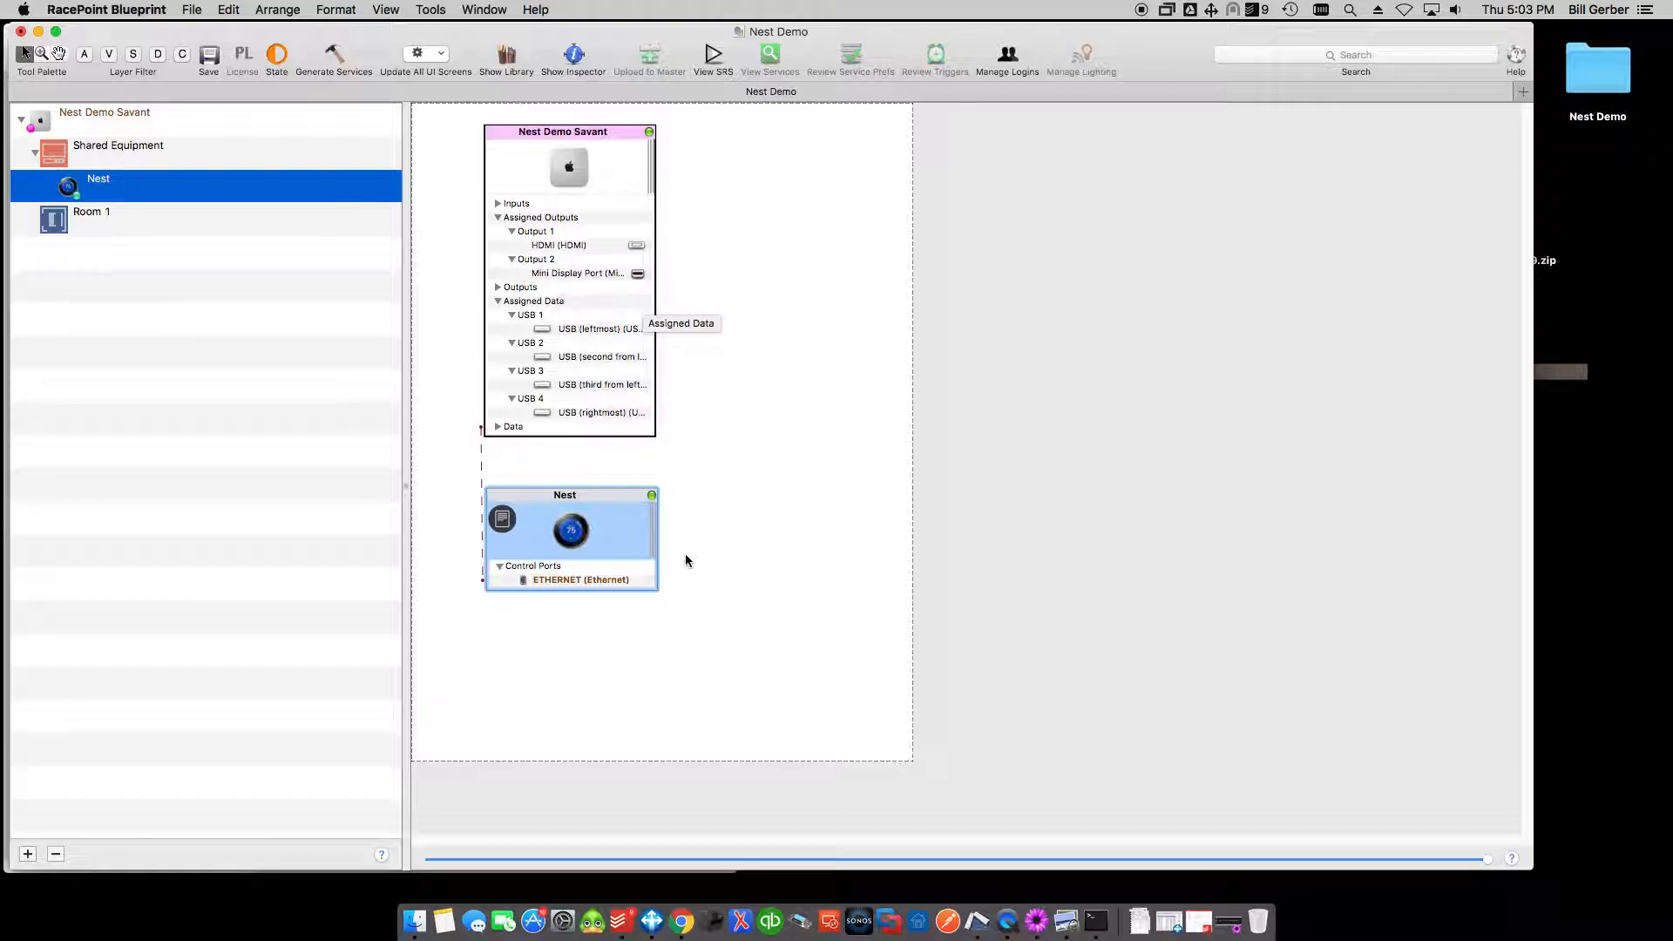
click(616, 528)
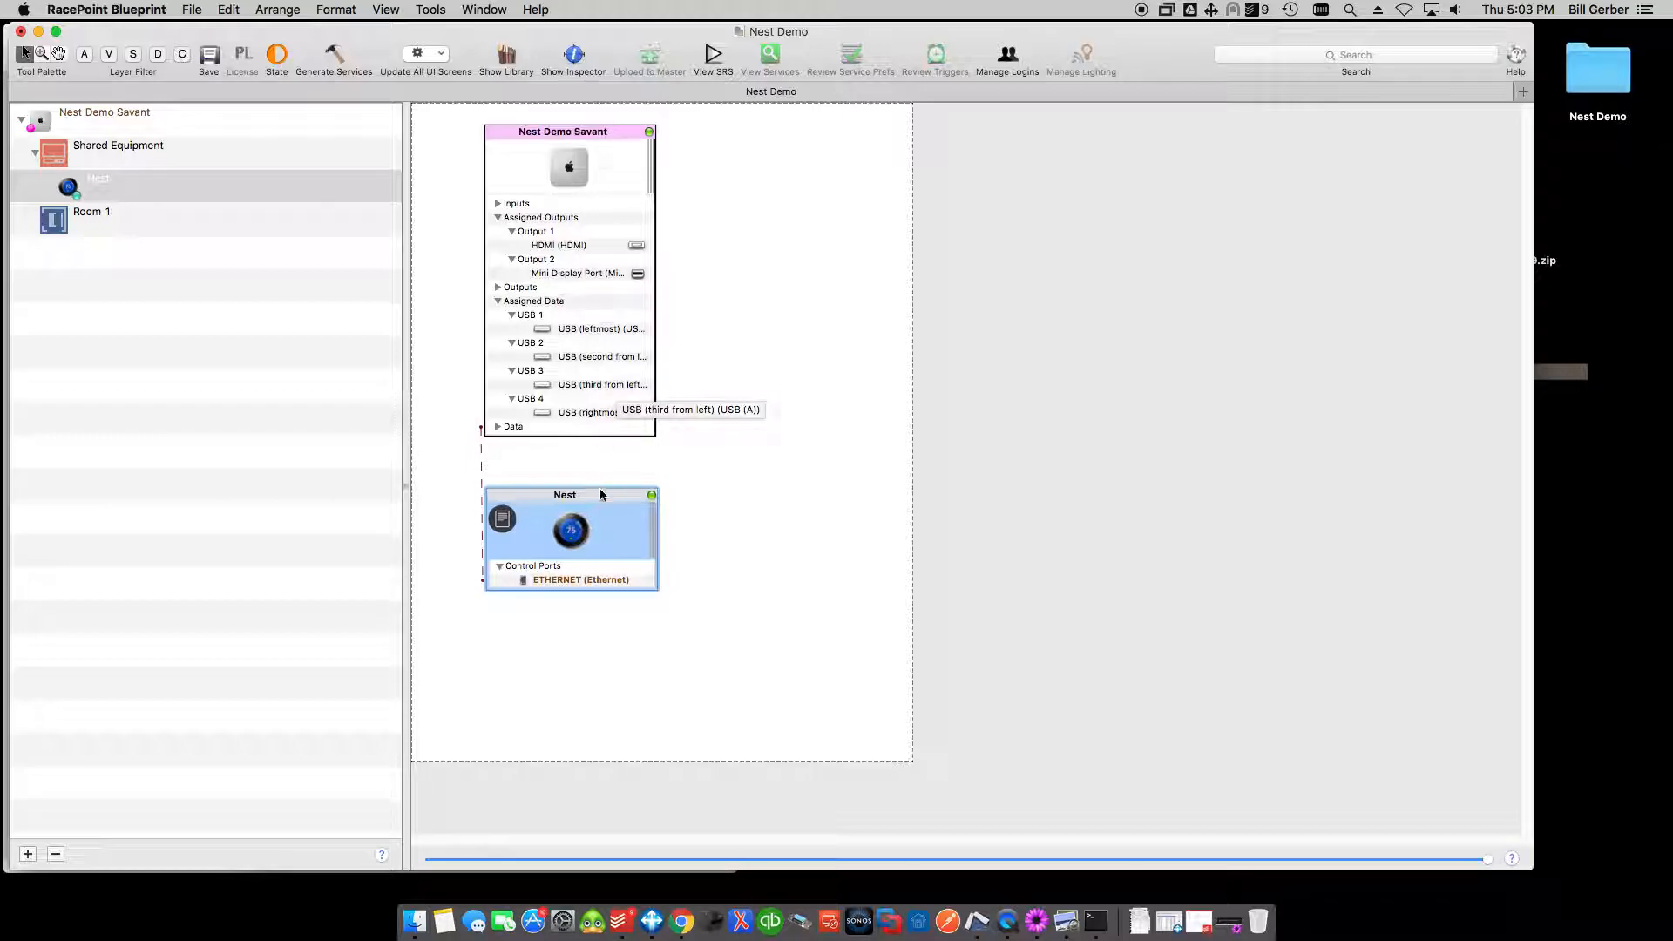
Step: Show the Nest component's state variables and begin editing AccessToken's Initial Value
click(578, 75)
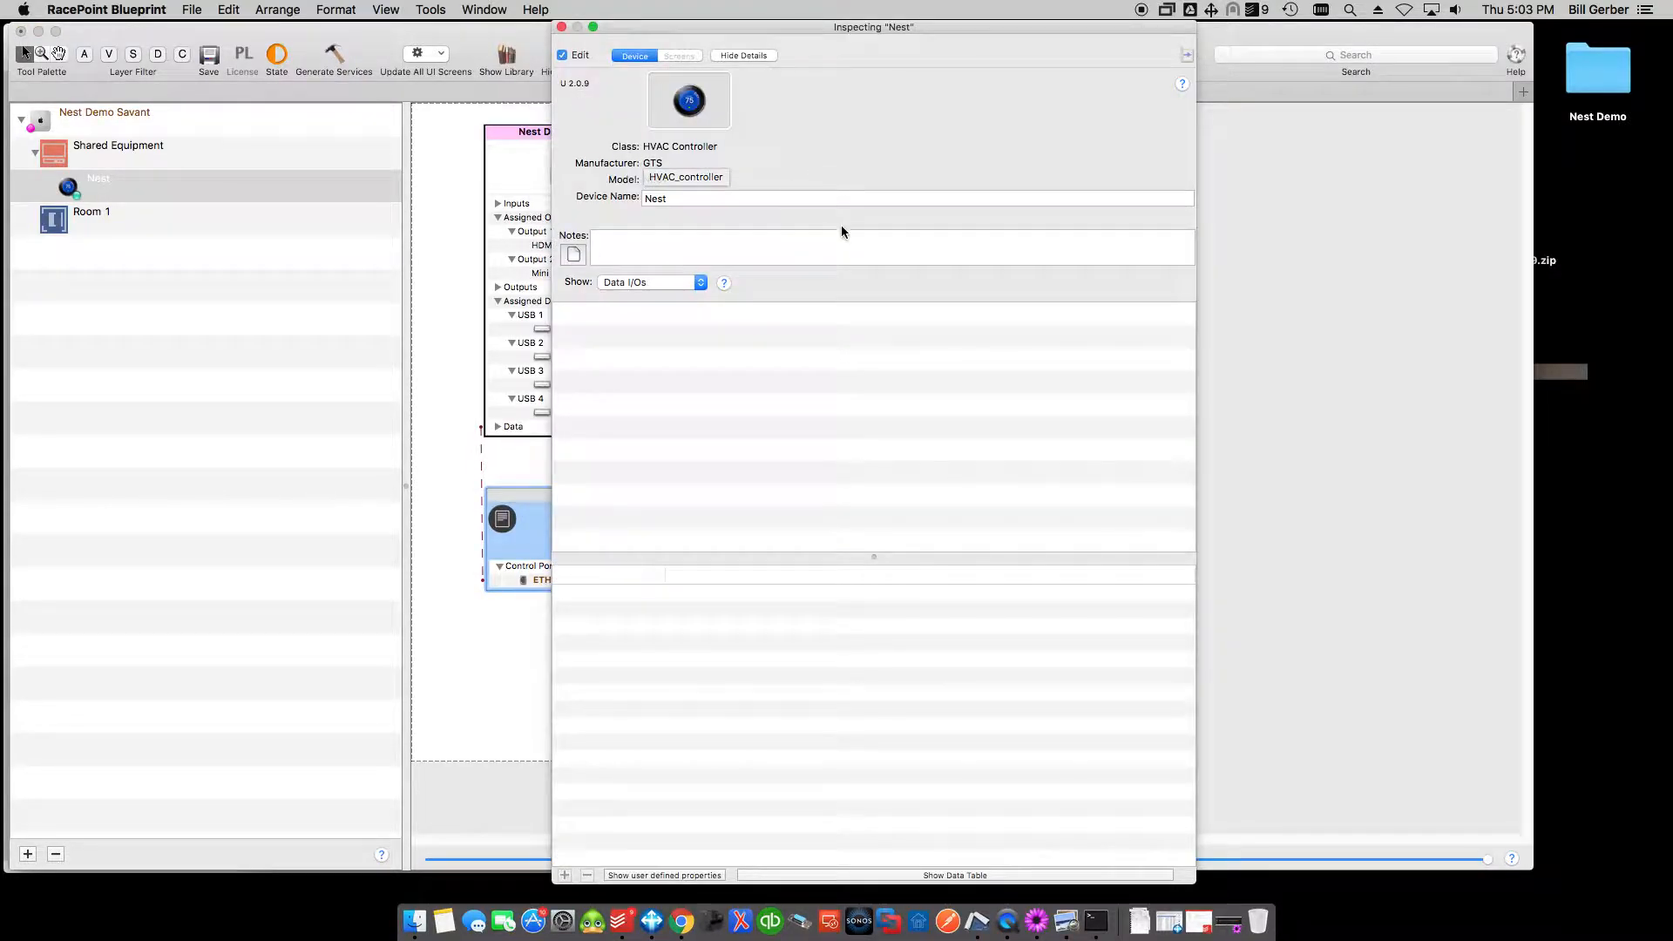
click(684, 282)
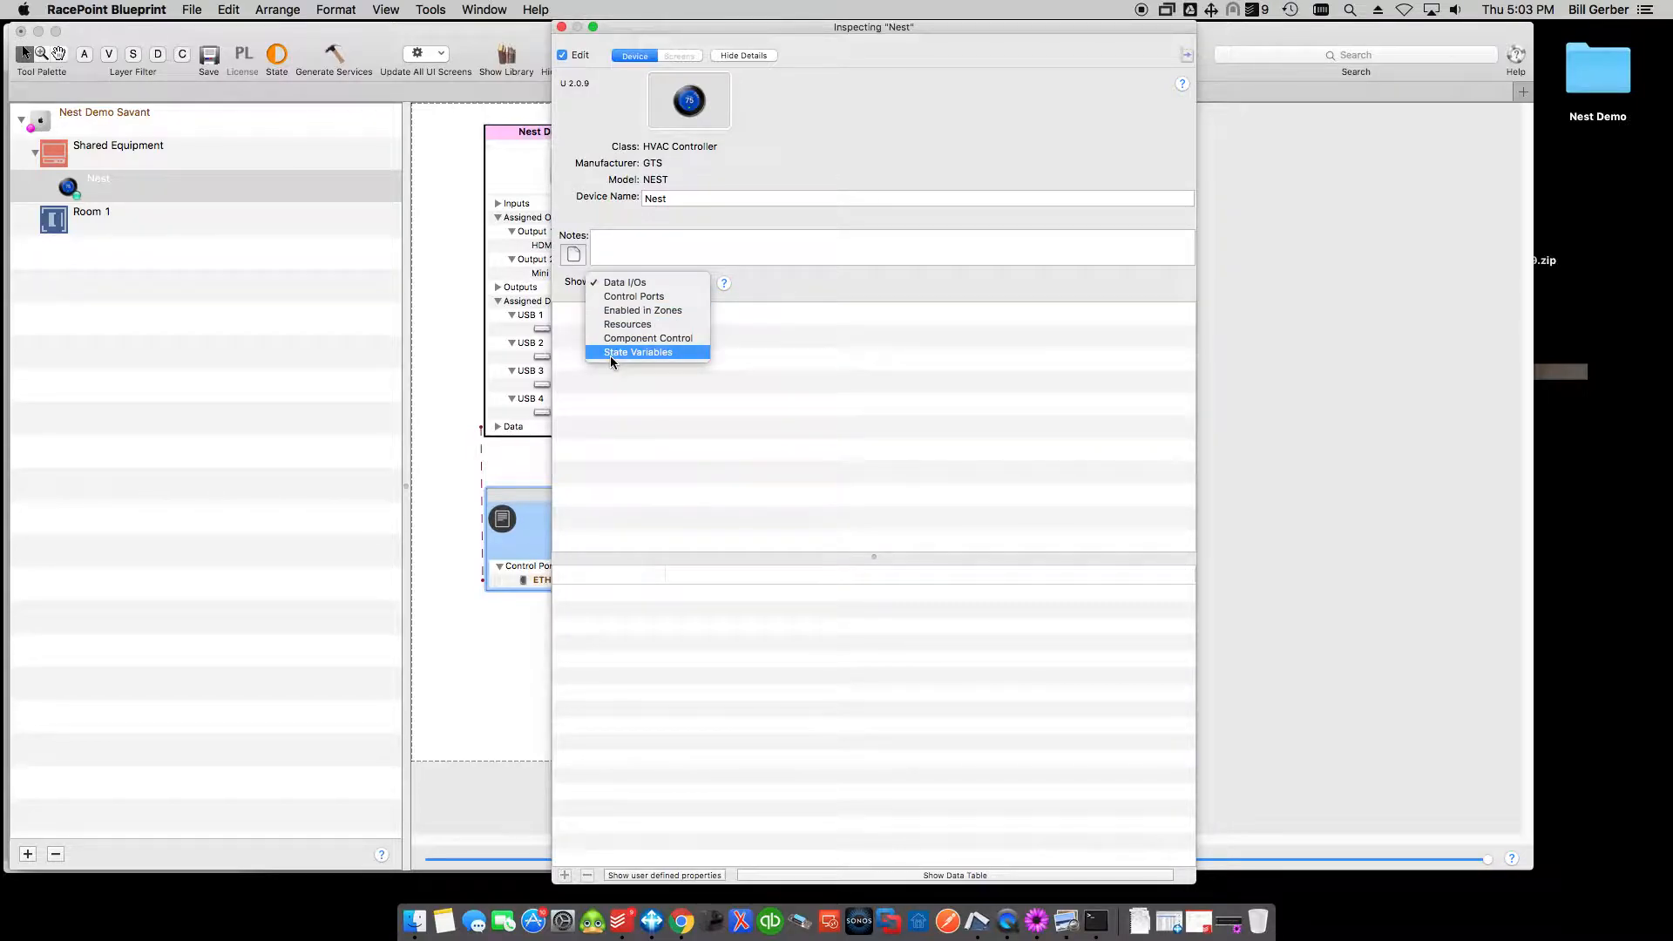
click(675, 354)
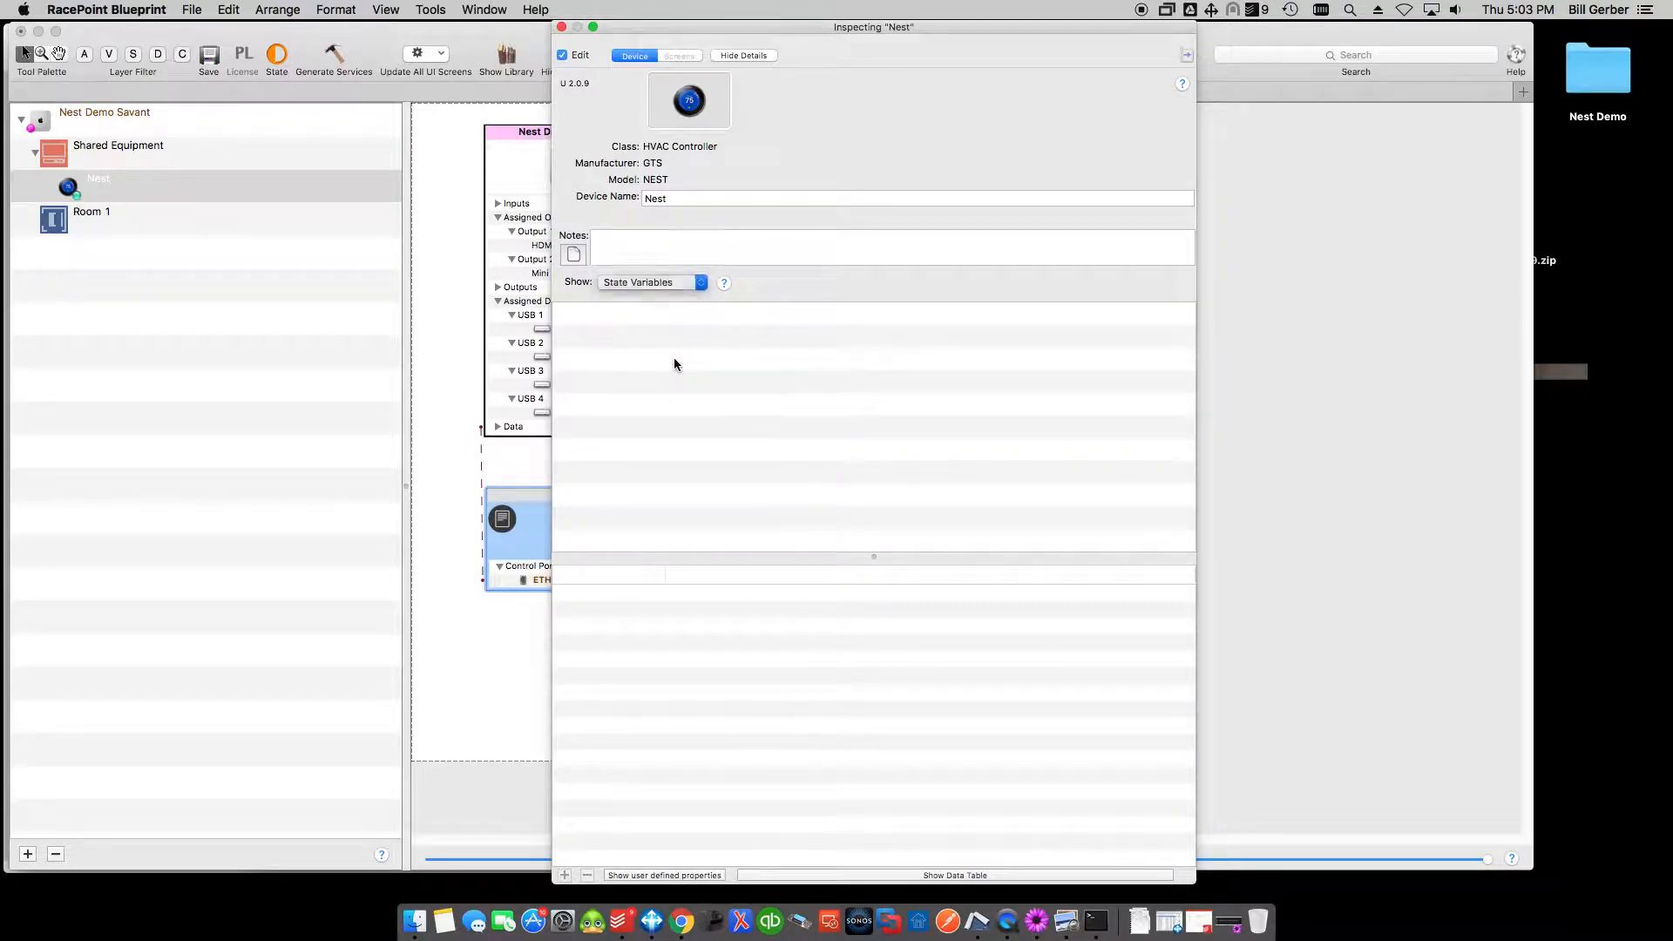
click(575, 312)
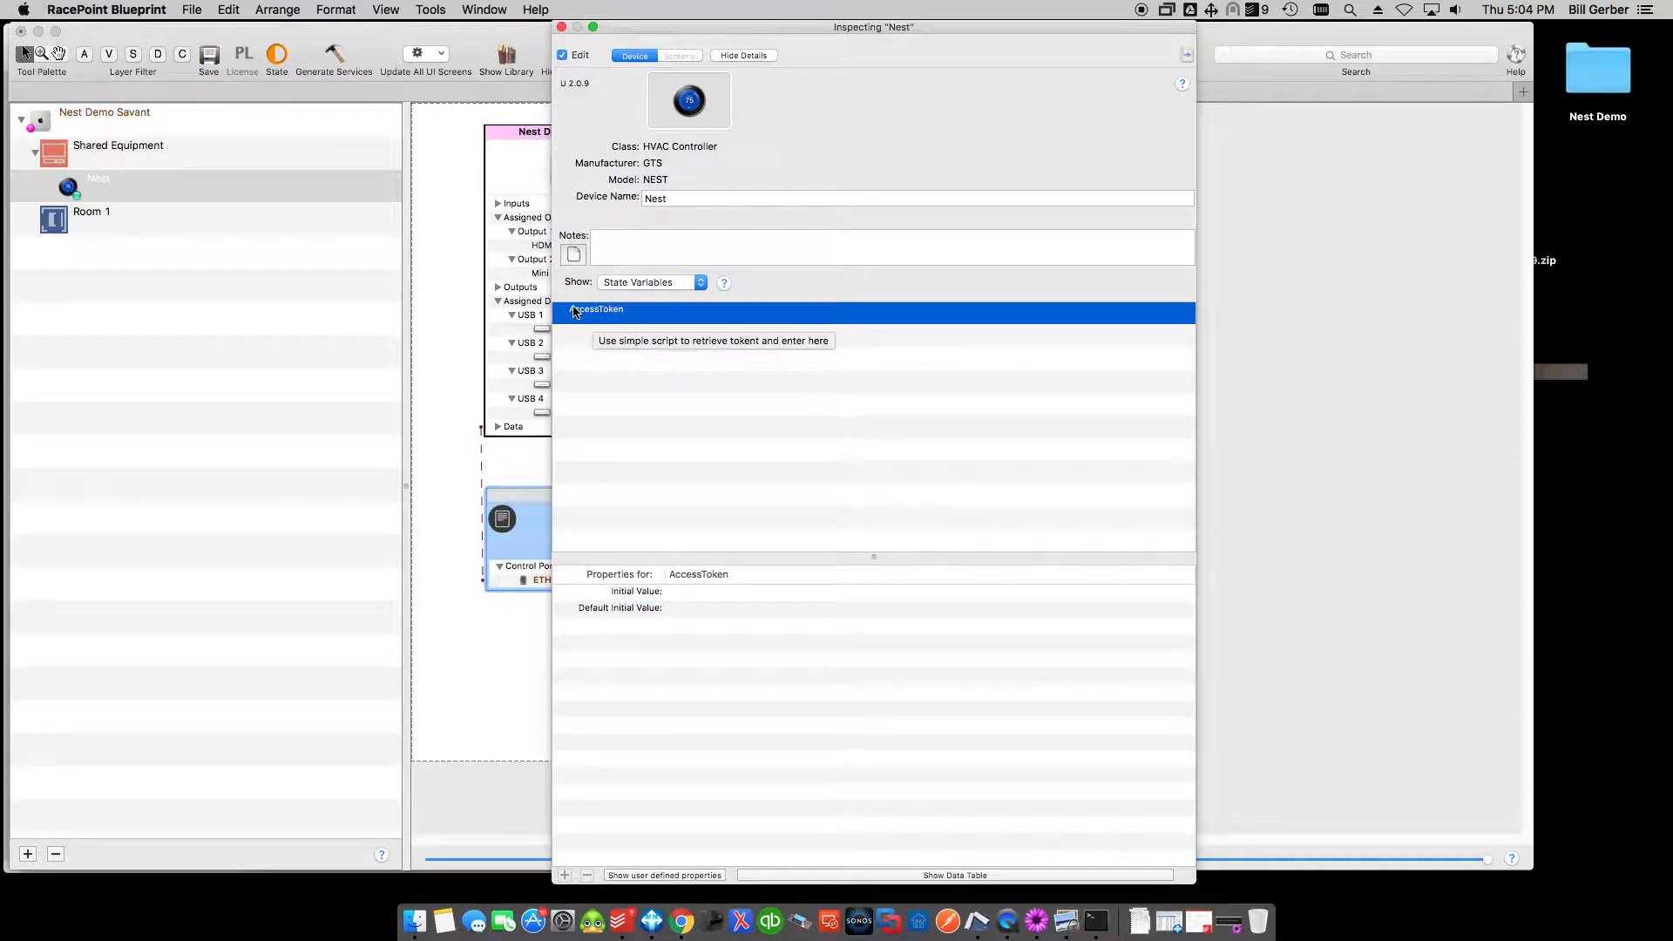
click(693, 596)
click(704, 594)
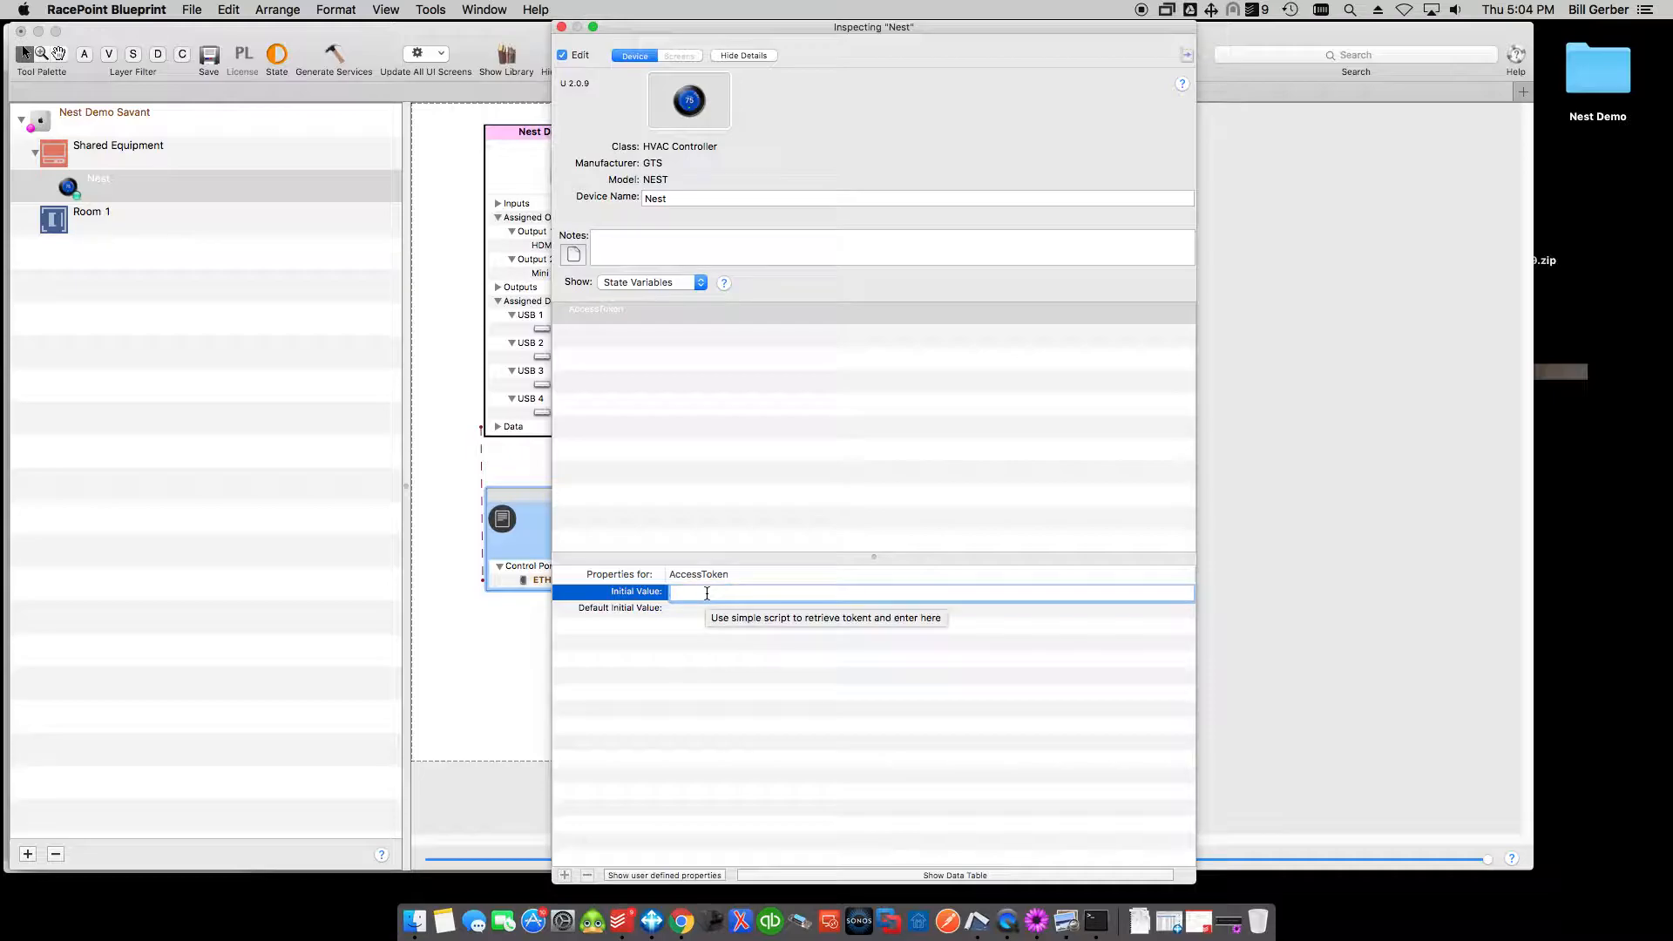
Step: Copy the access token from the Nest config tool output in Terminal
click(1097, 921)
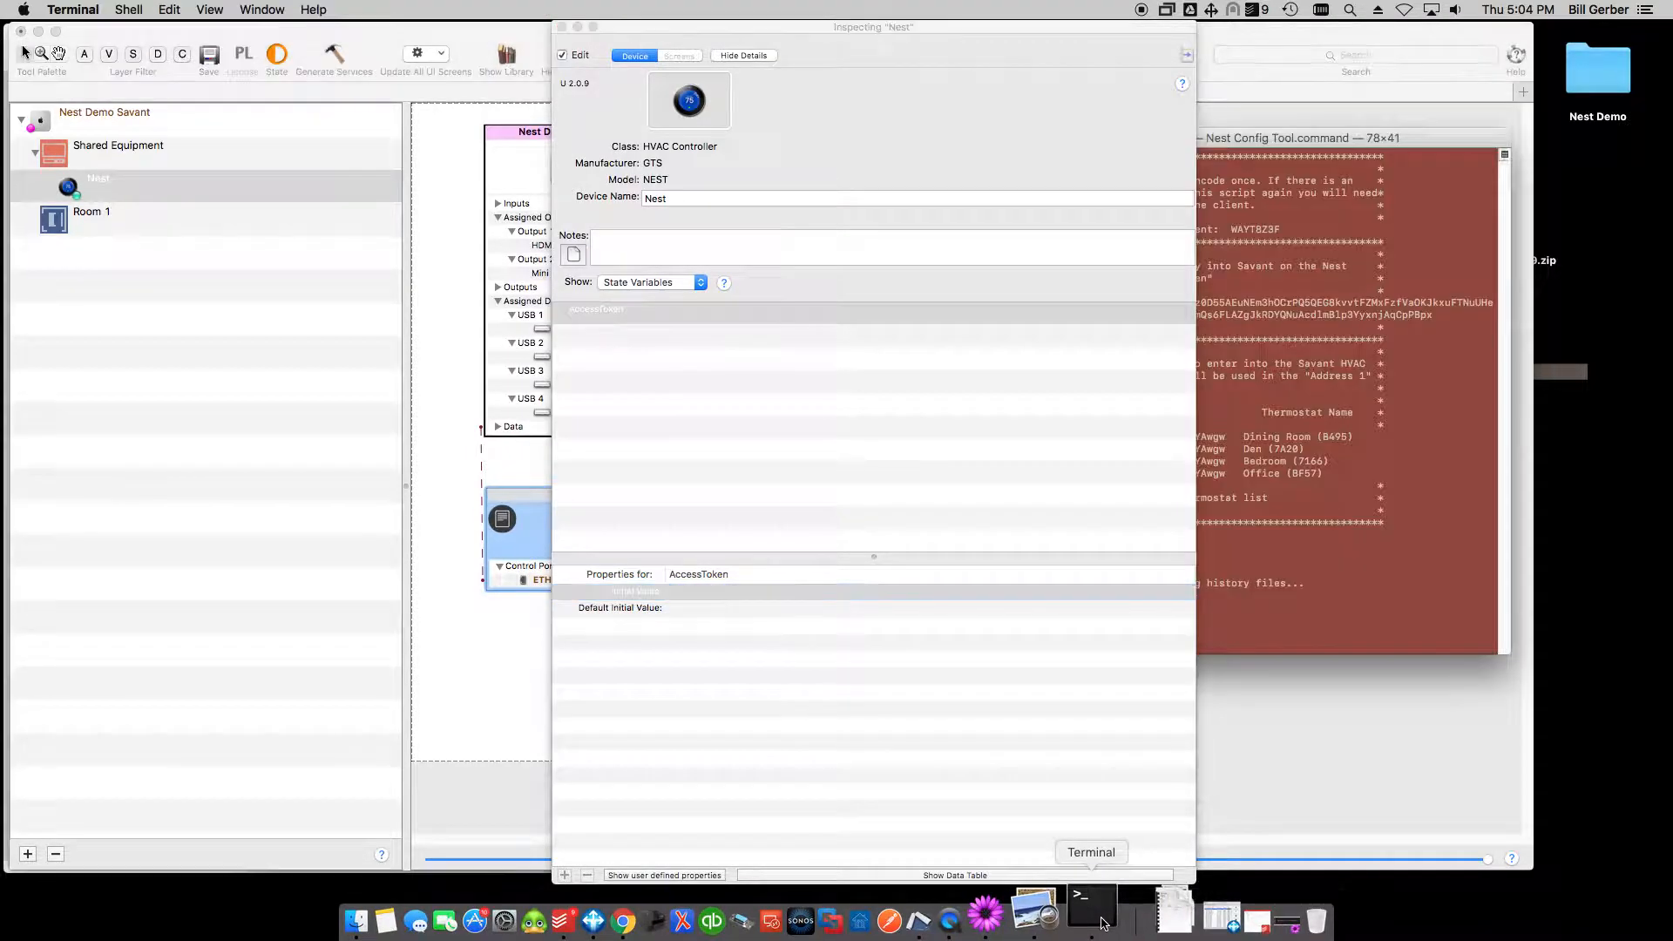
drag(1318, 138, 1382, 136)
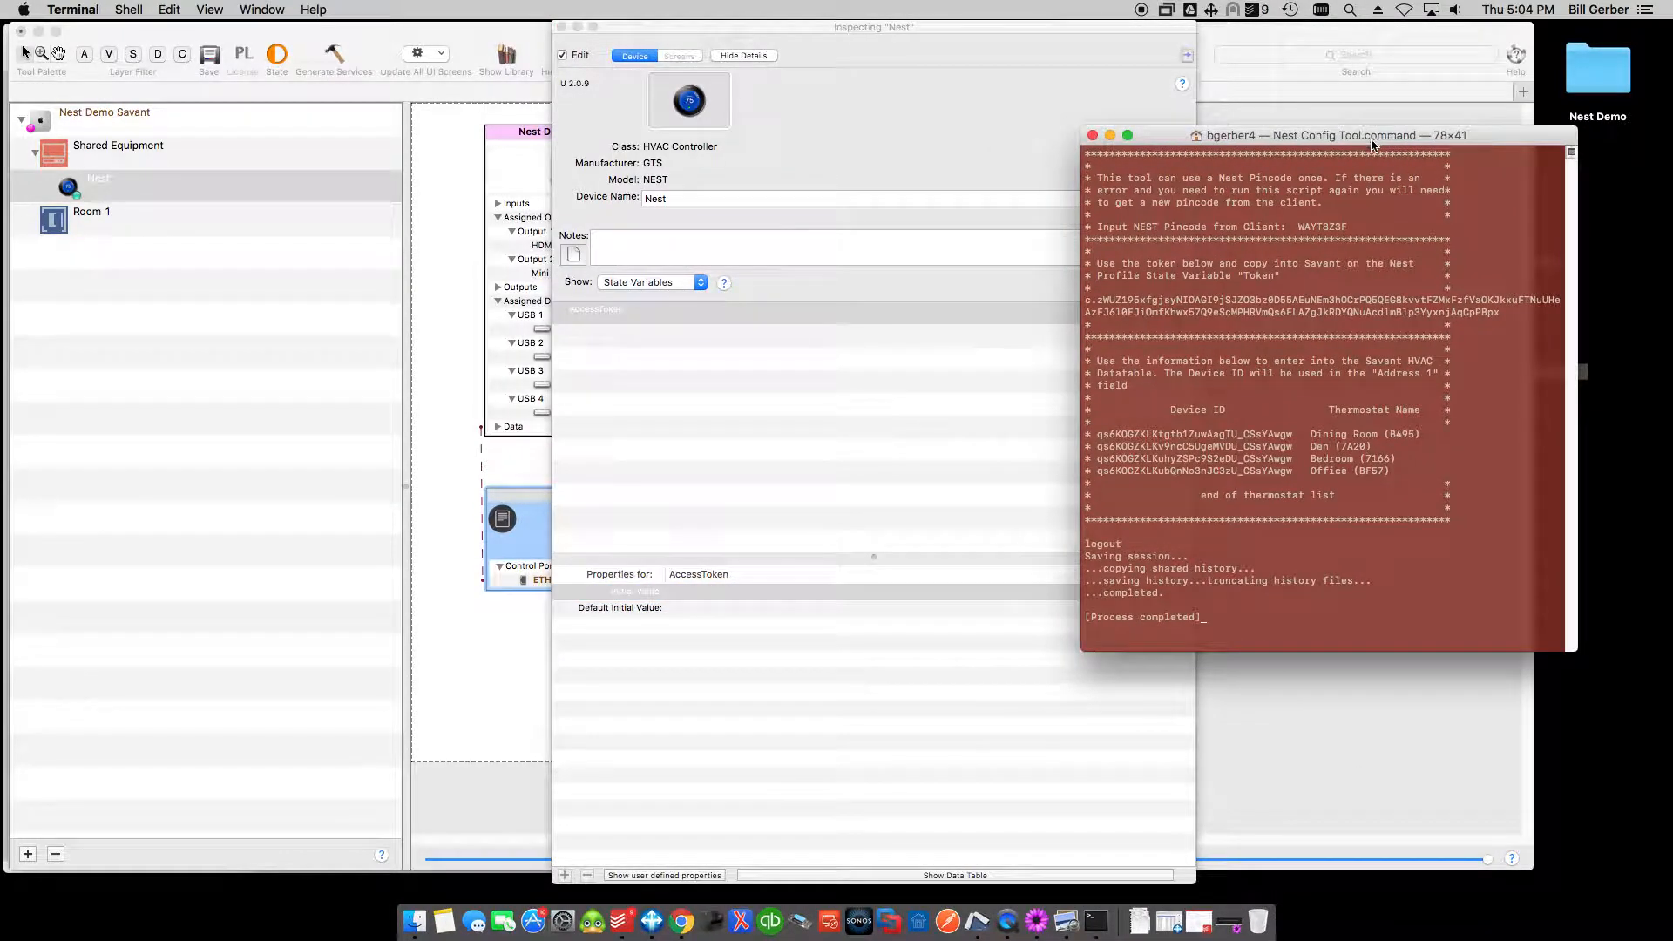
drag(1056, 27, 955, 27)
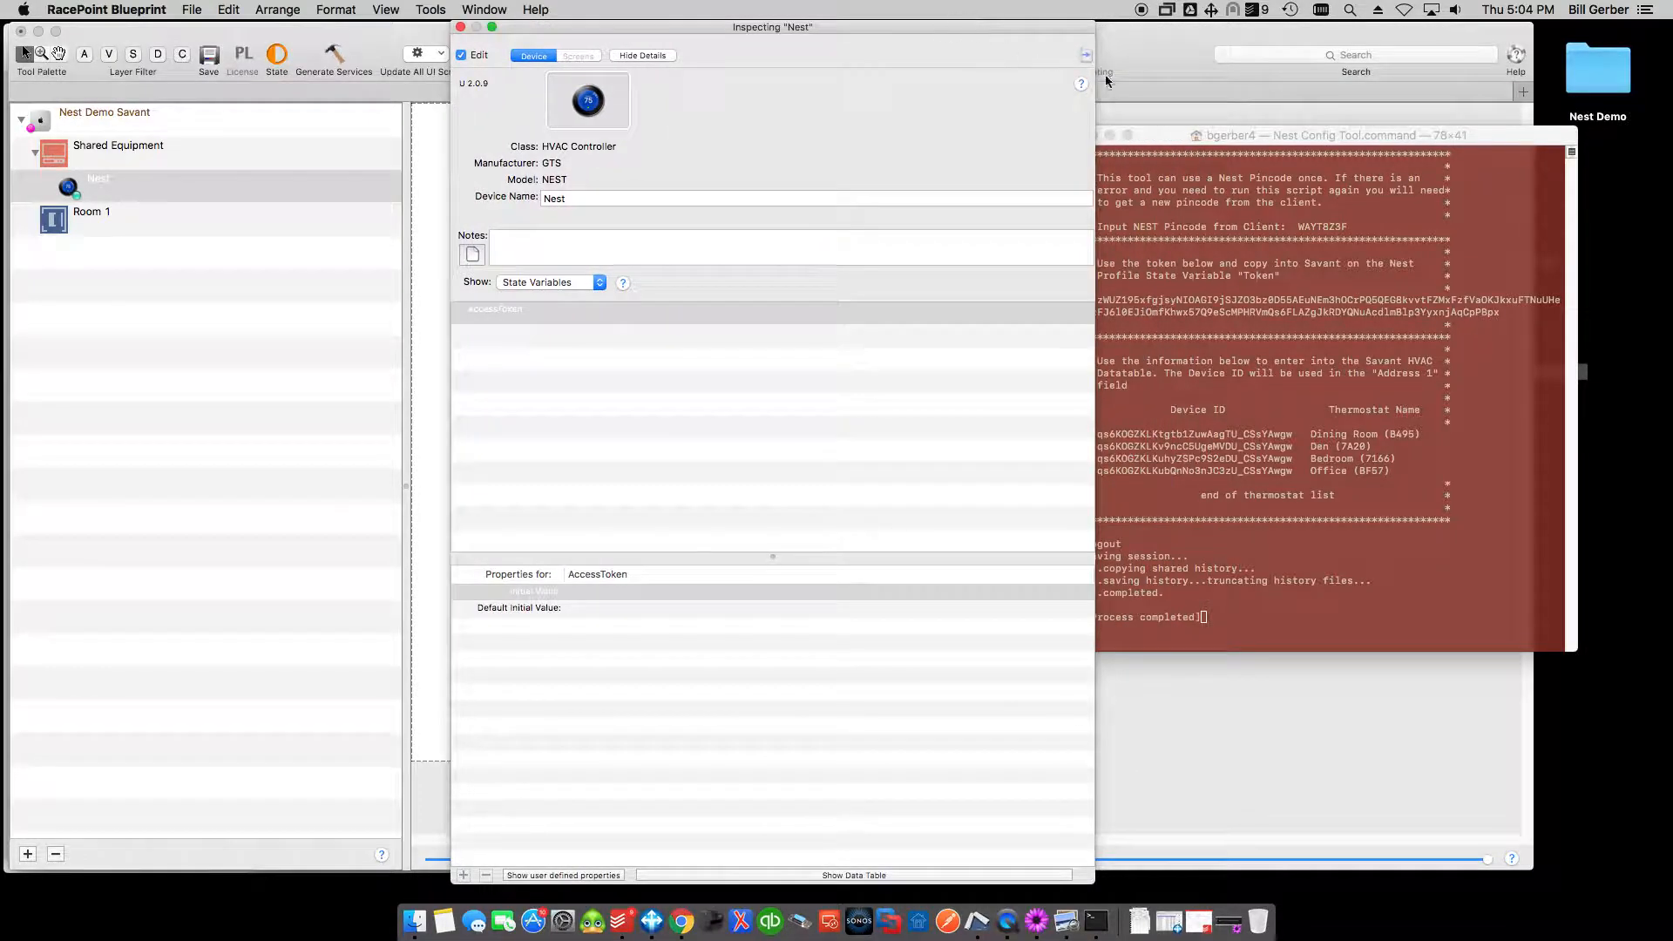
click(1305, 141)
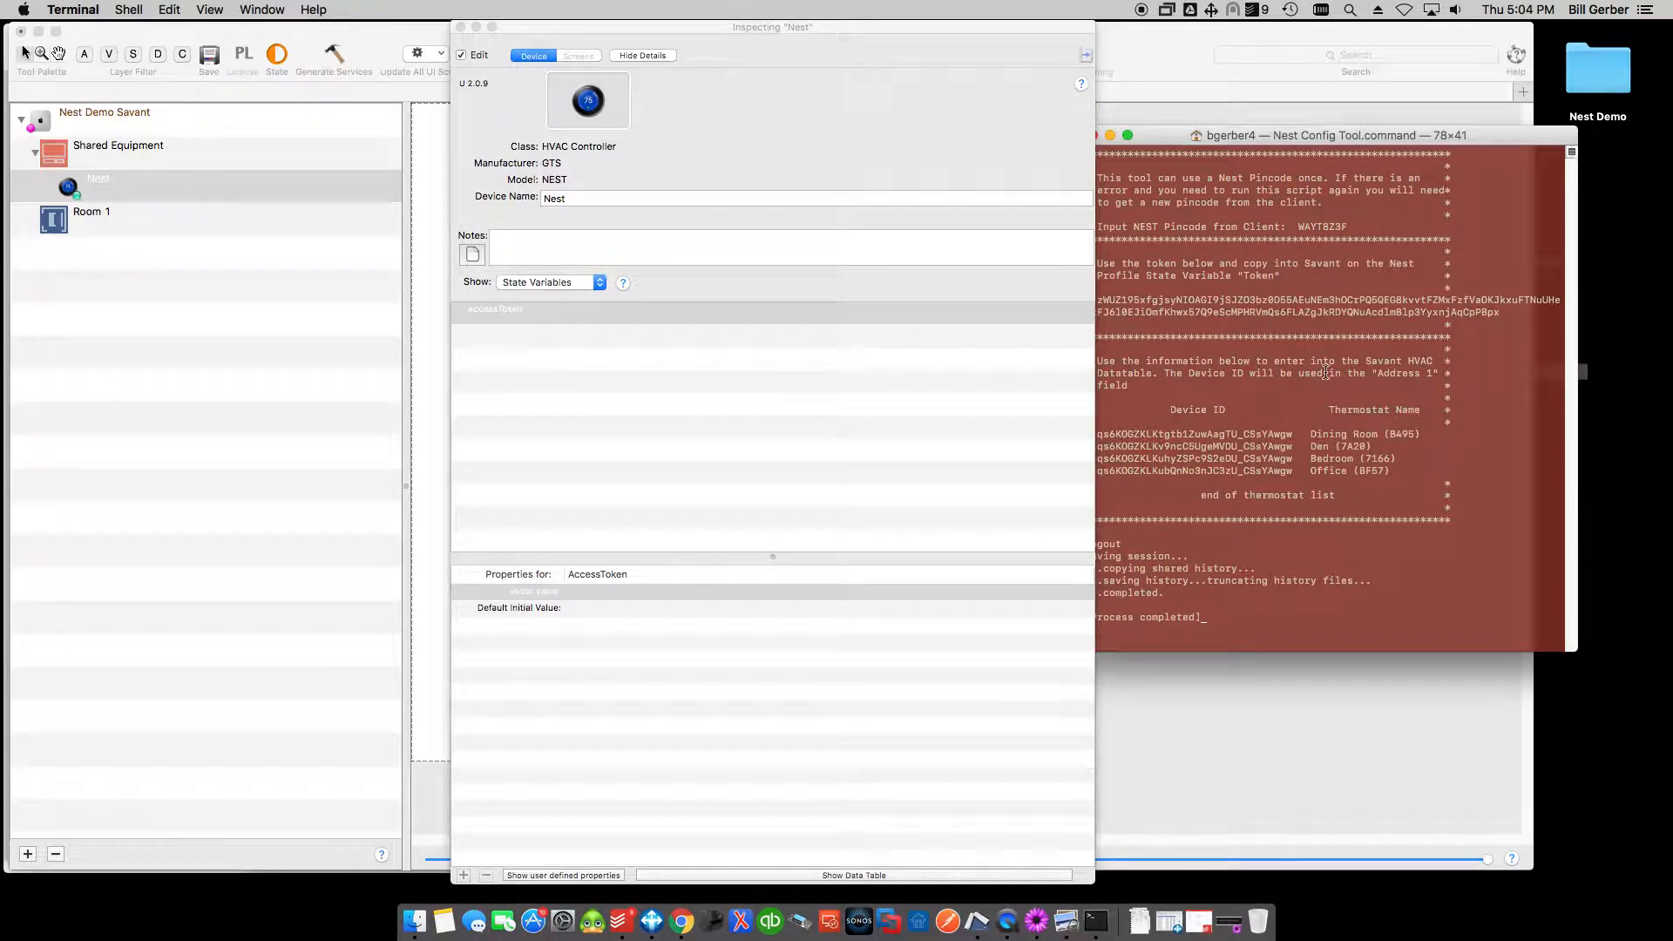
click(1260, 315)
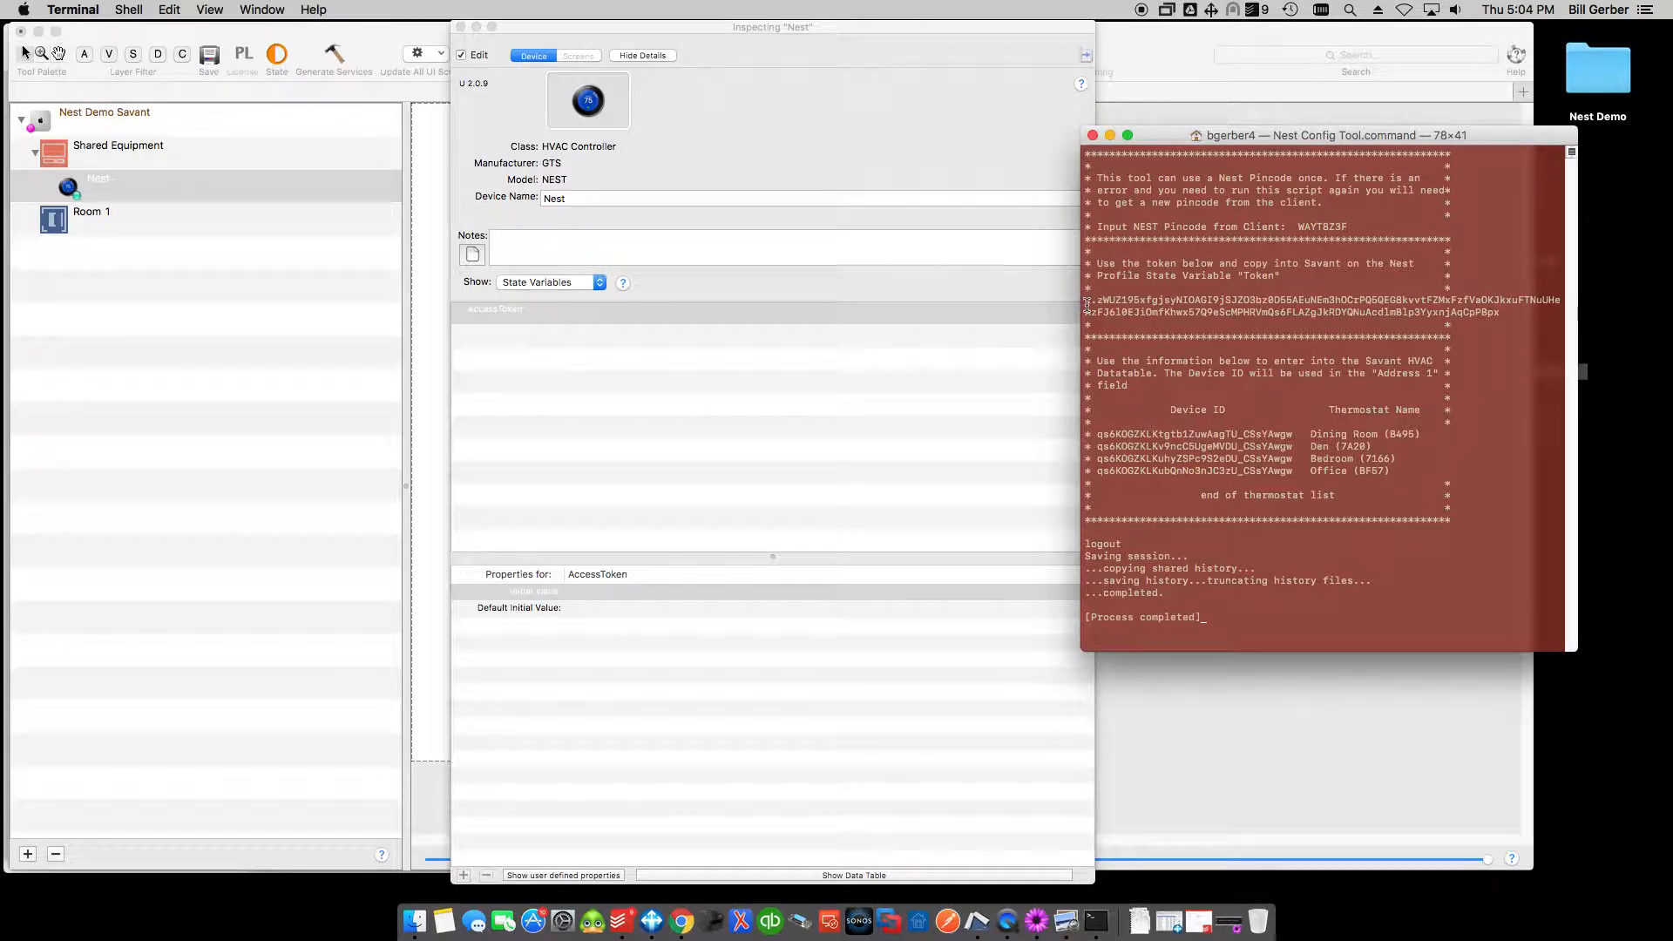
double_click(1242, 301)
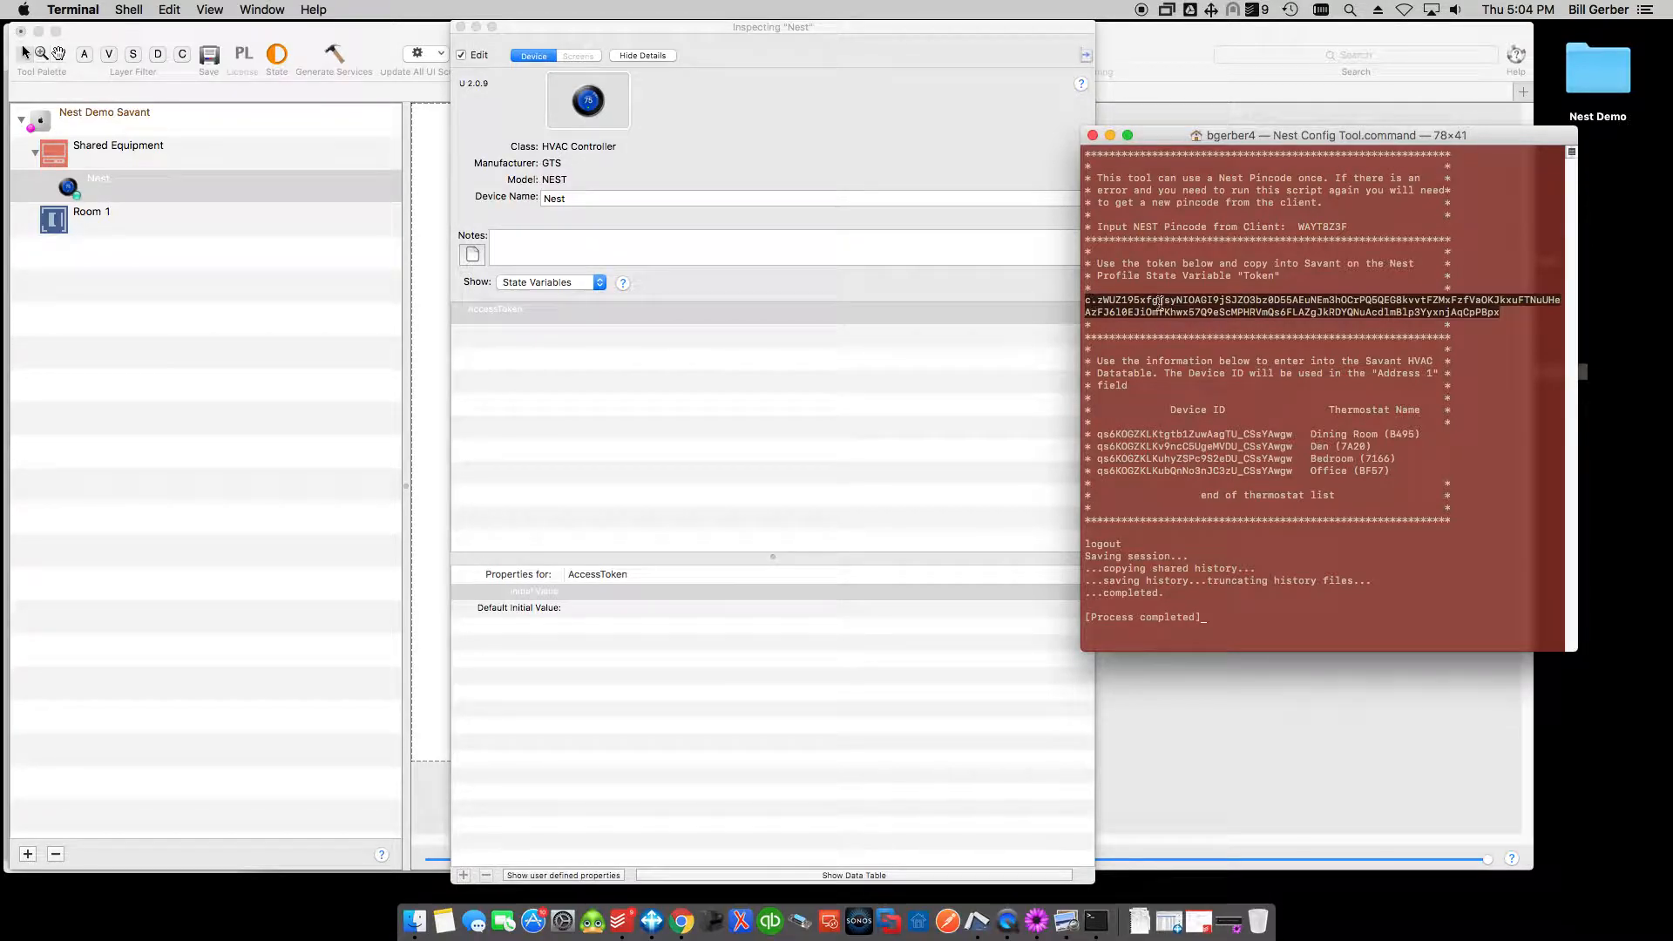
click(1506, 313)
drag(1483, 311, 1160, 301)
key(super+c)
click(1505, 314)
drag(1504, 313, 1378, 311)
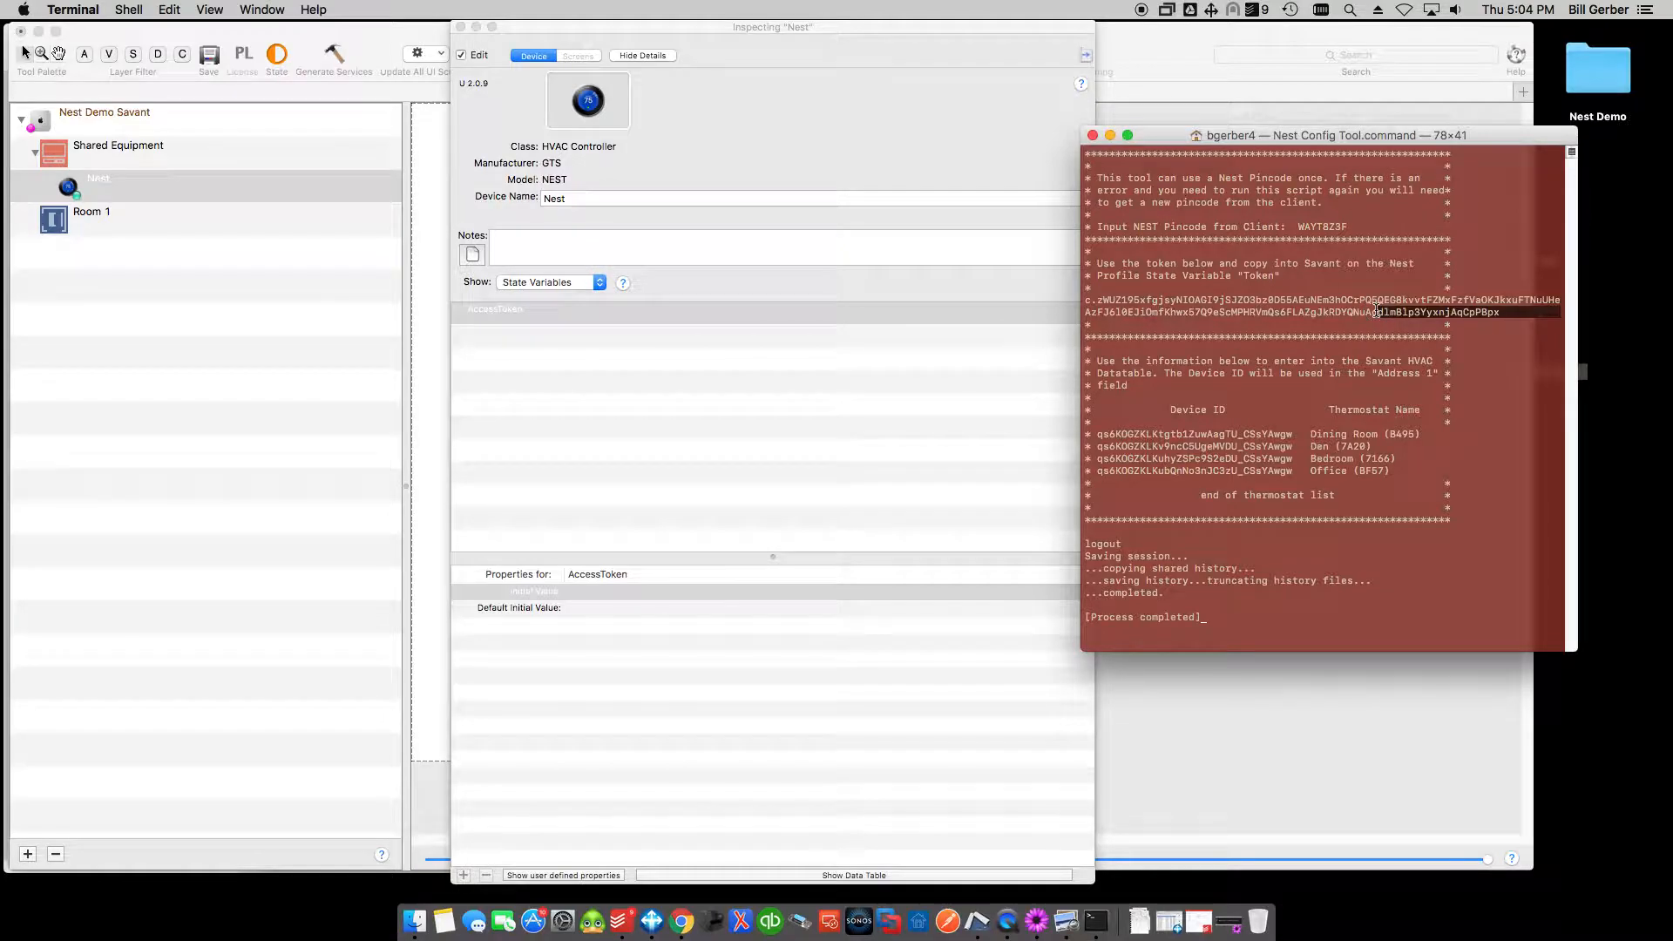
click(1317, 302)
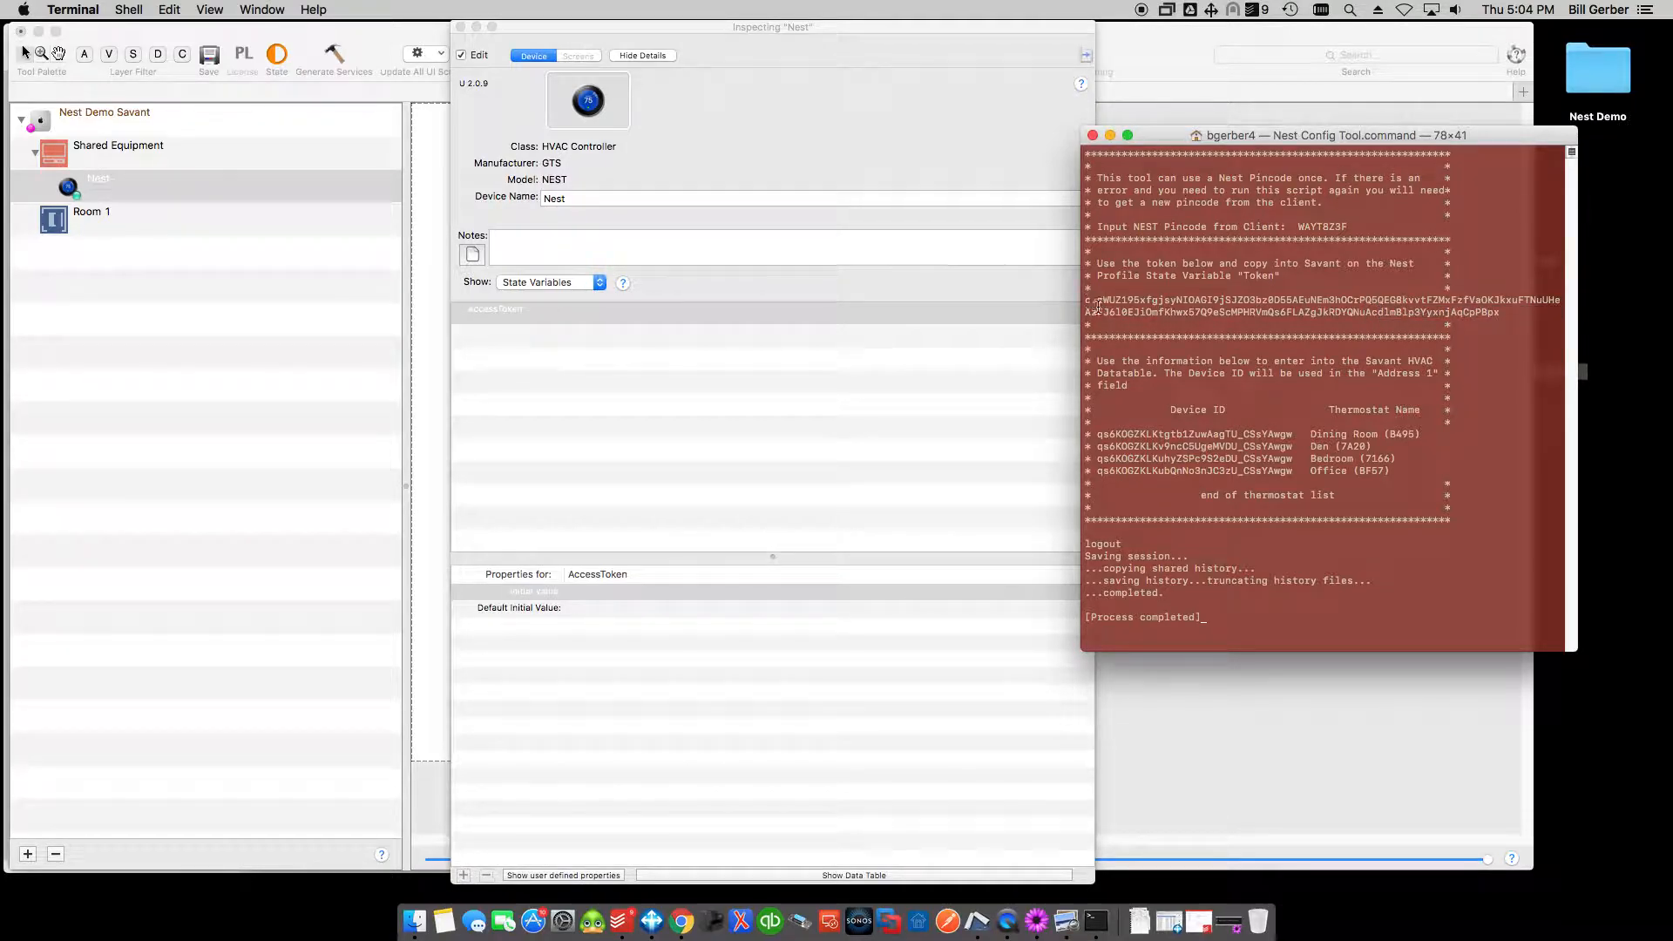
Step: Paste the access token into AccessToken's Initial Value and commit it
click(636, 592)
click(637, 594)
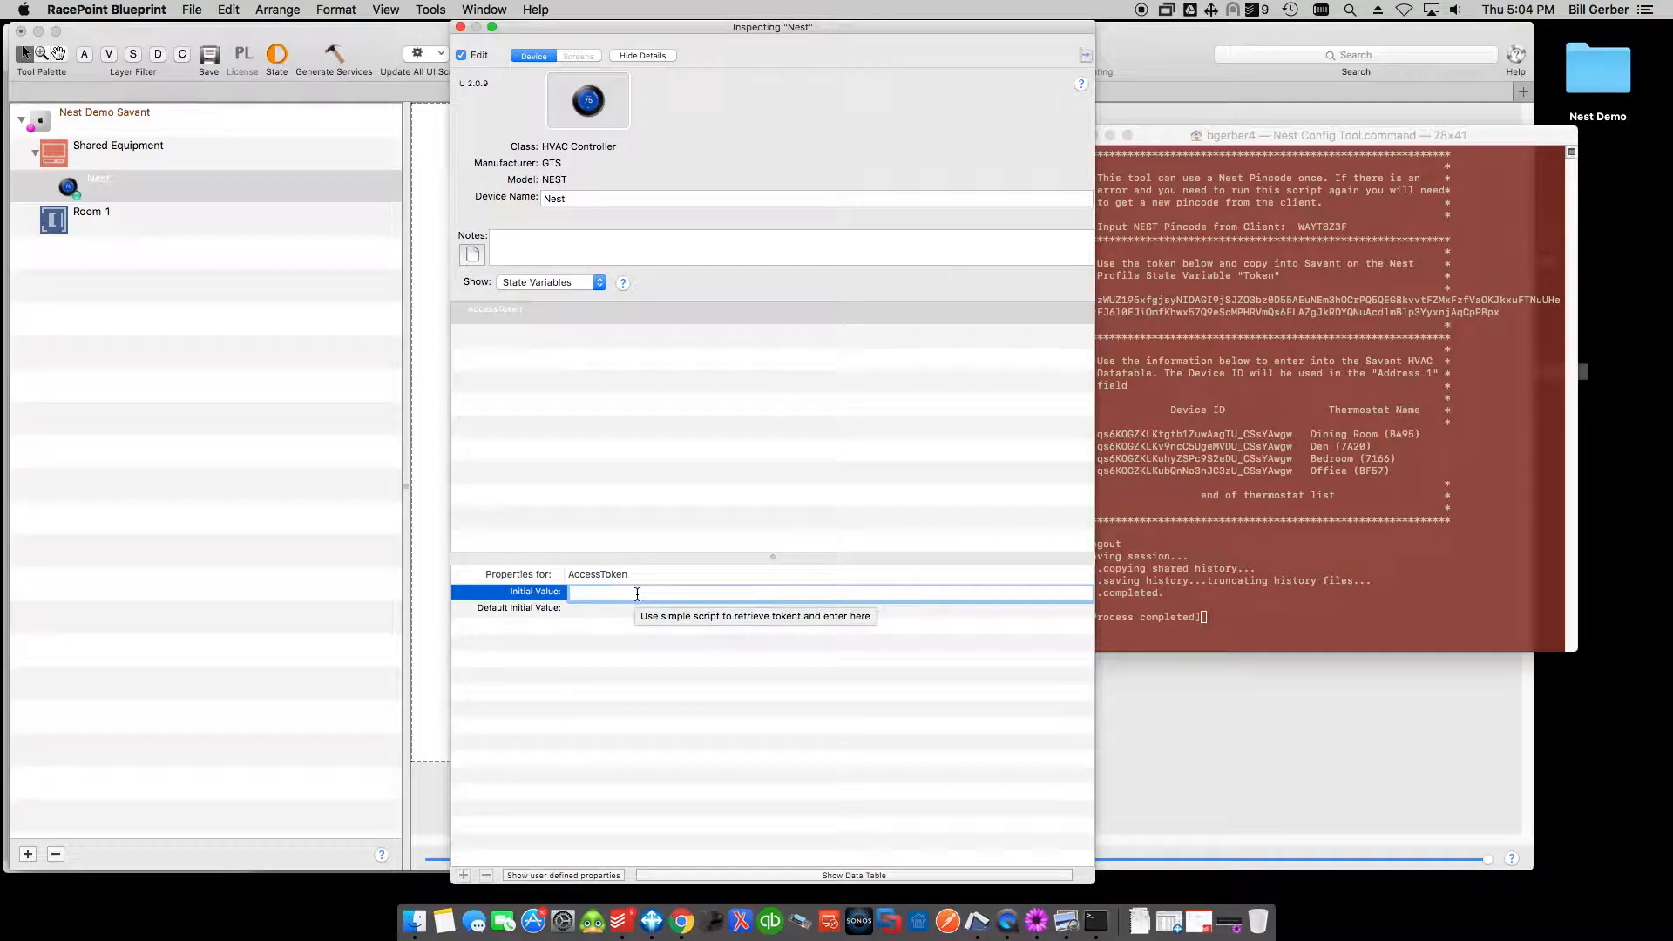
key(super+v)
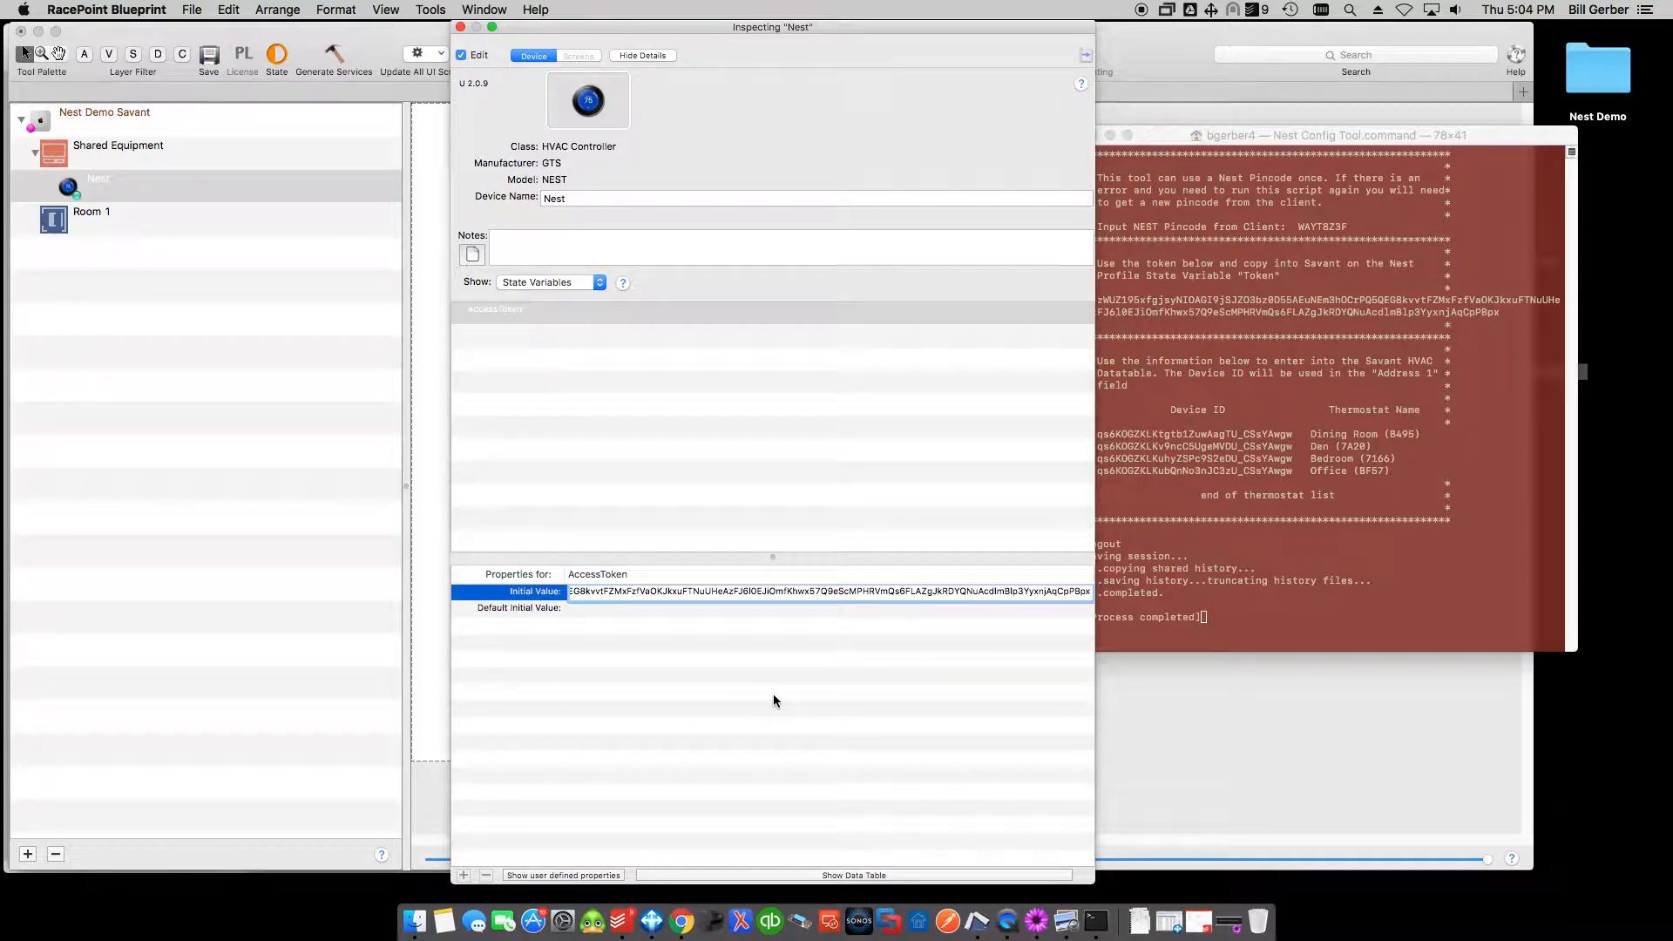
key(Return)
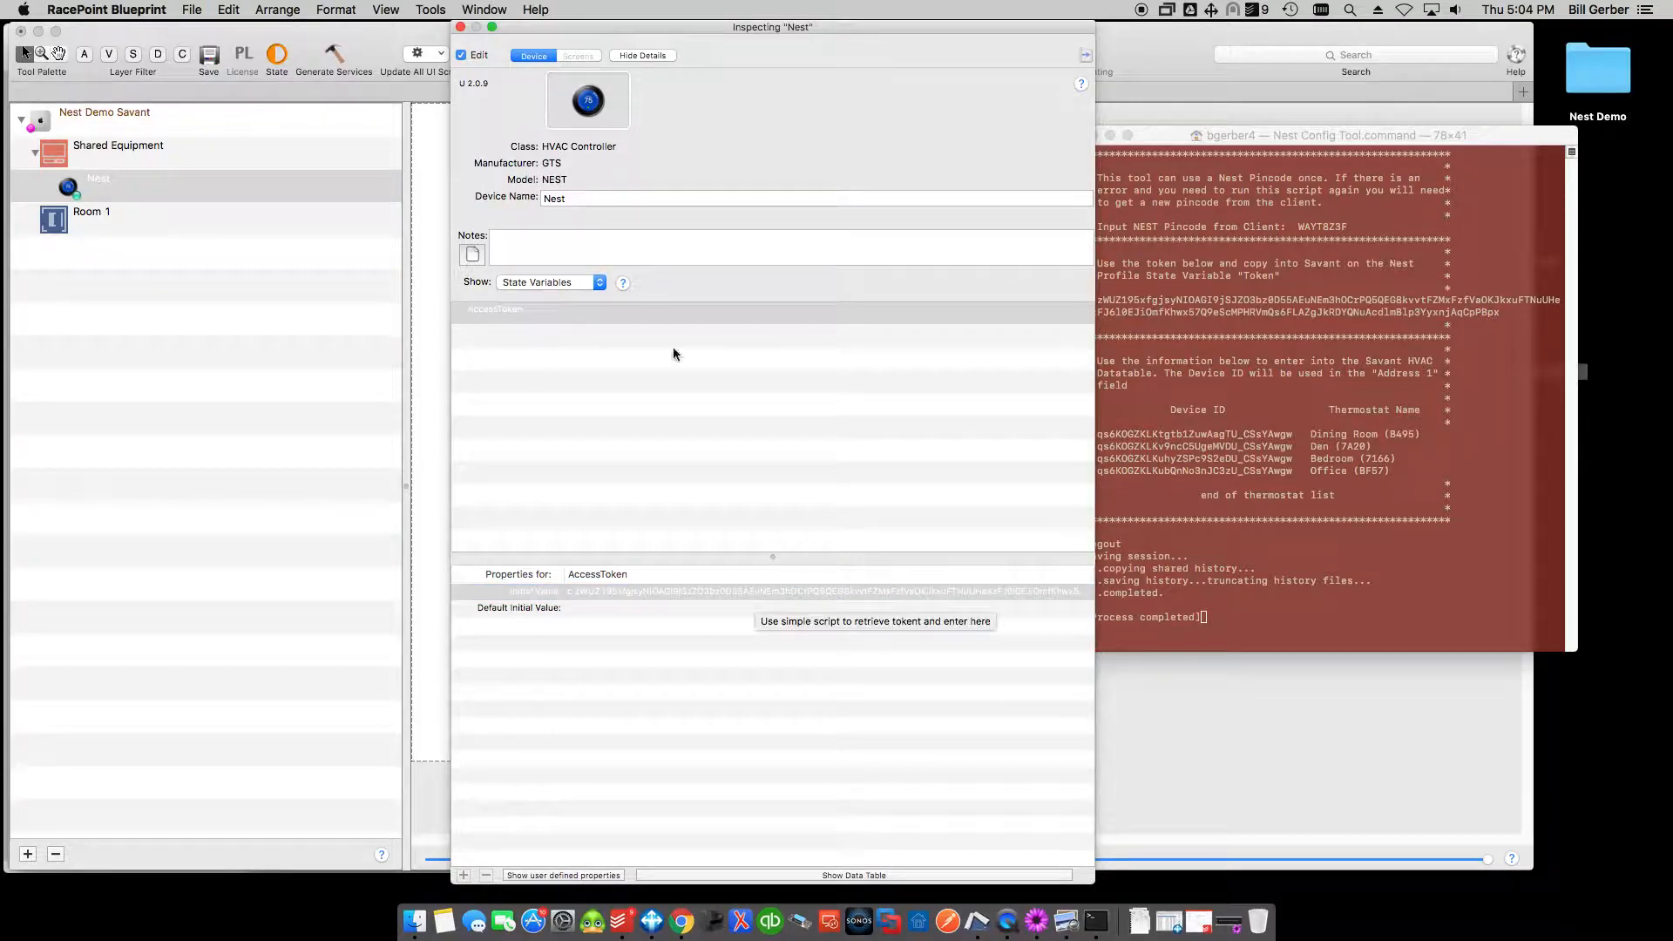
Step: Close the Nest inspector and open the HVAC Settings table from Tools > Settings
click(460, 27)
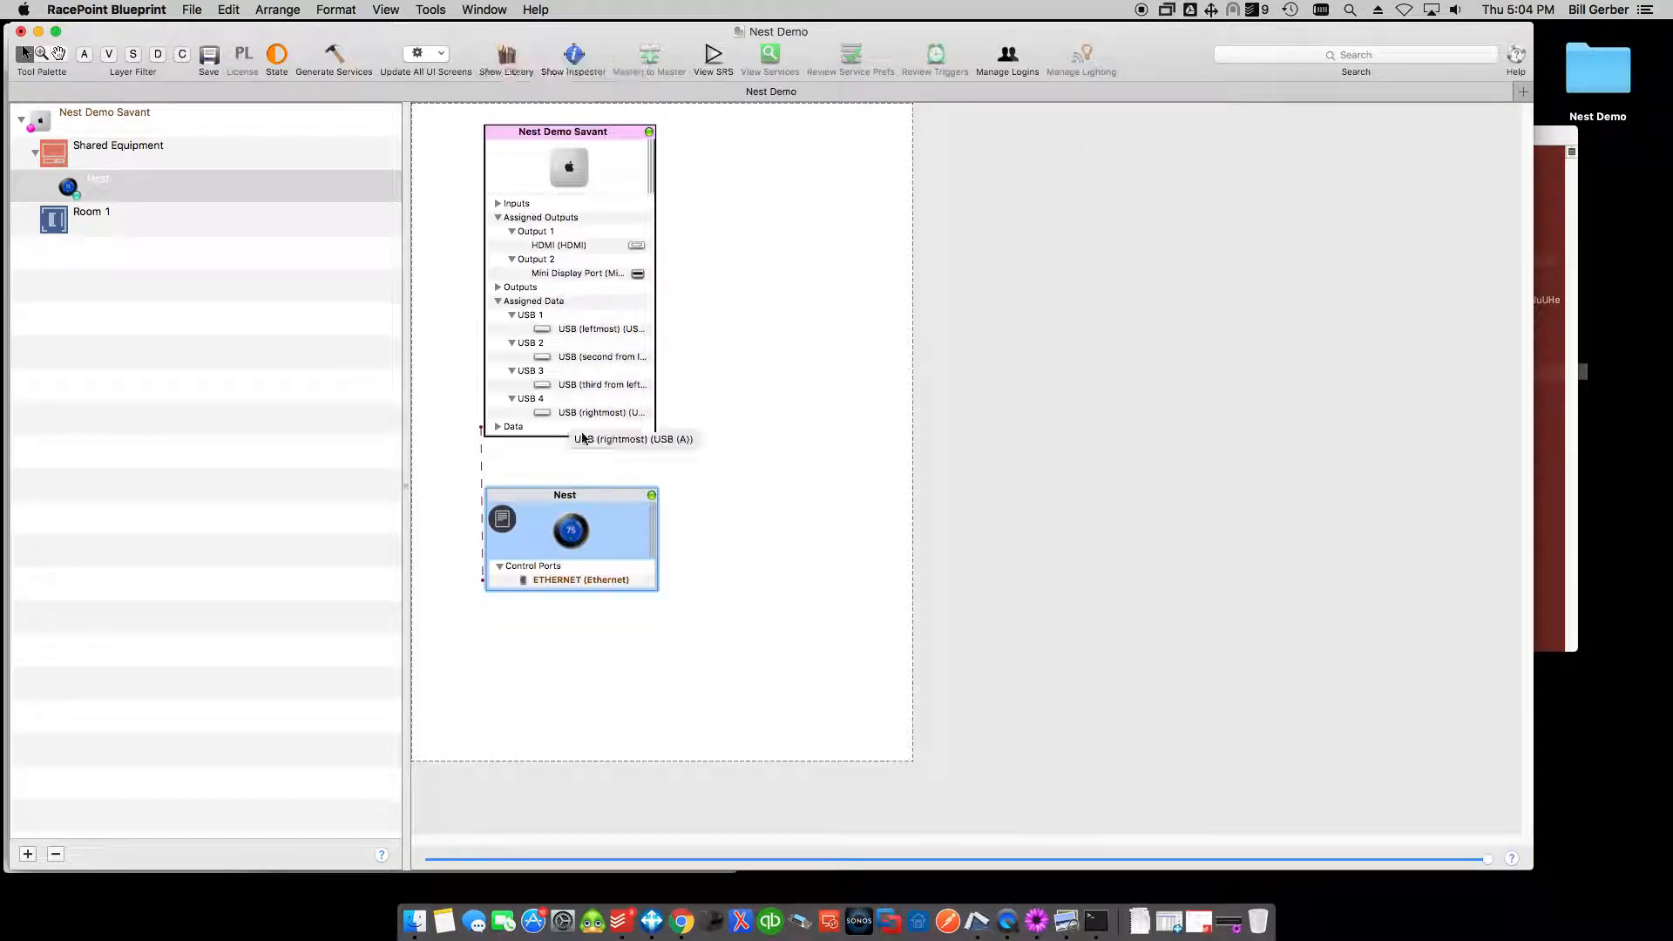
click(430, 9)
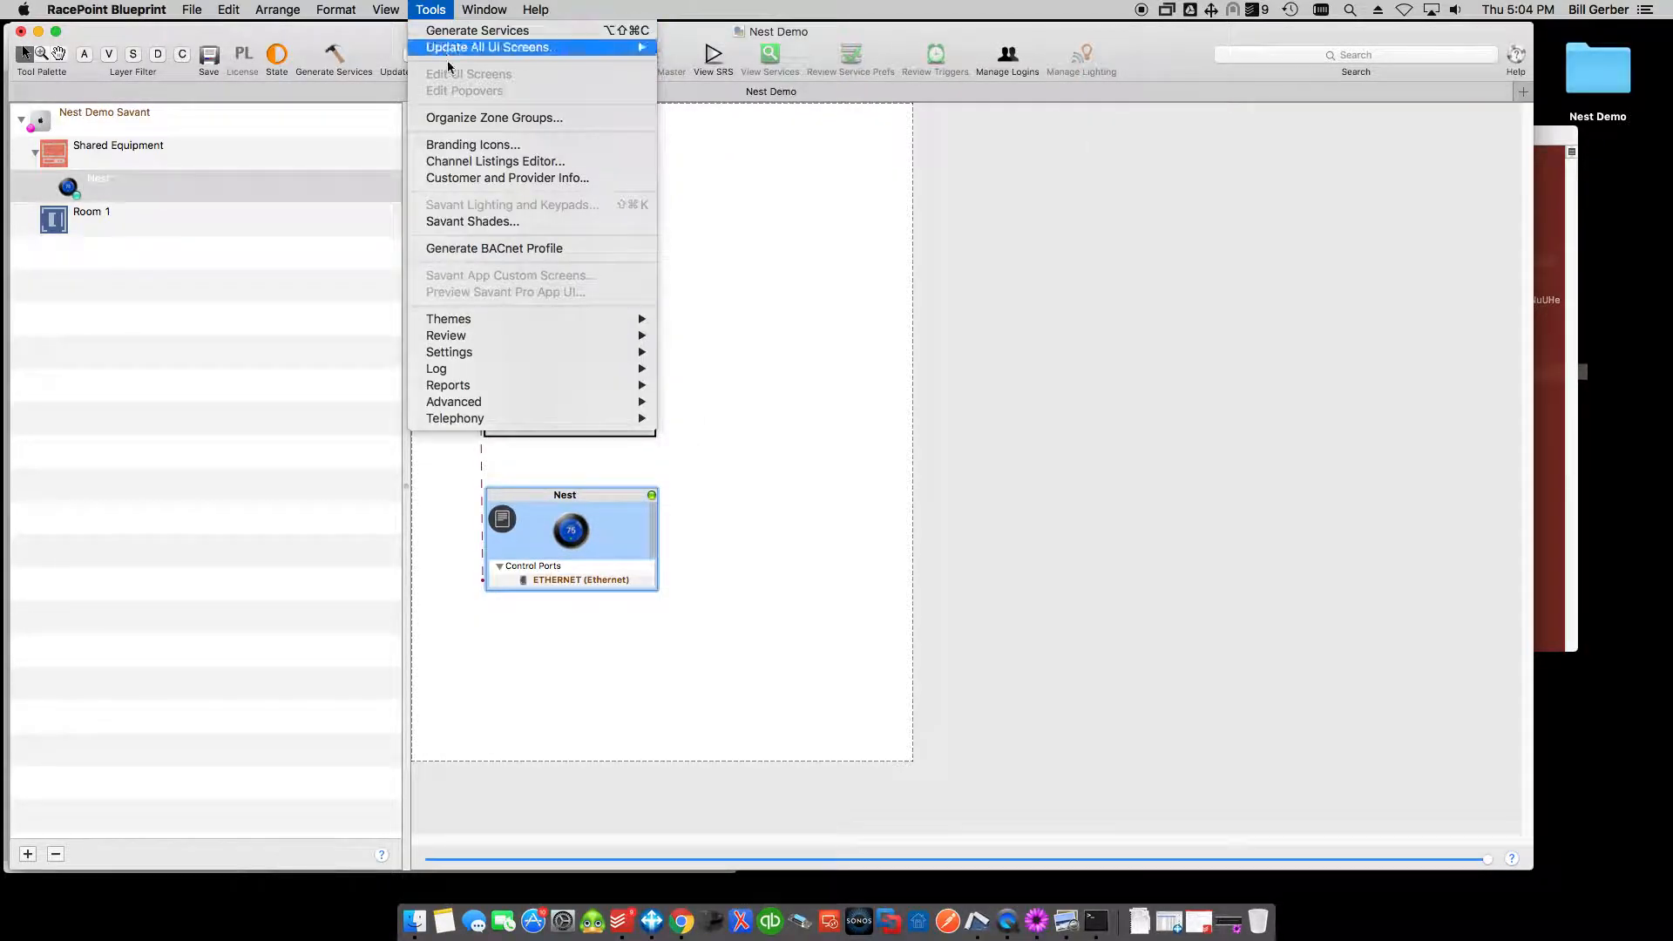
mouse_move(553, 356)
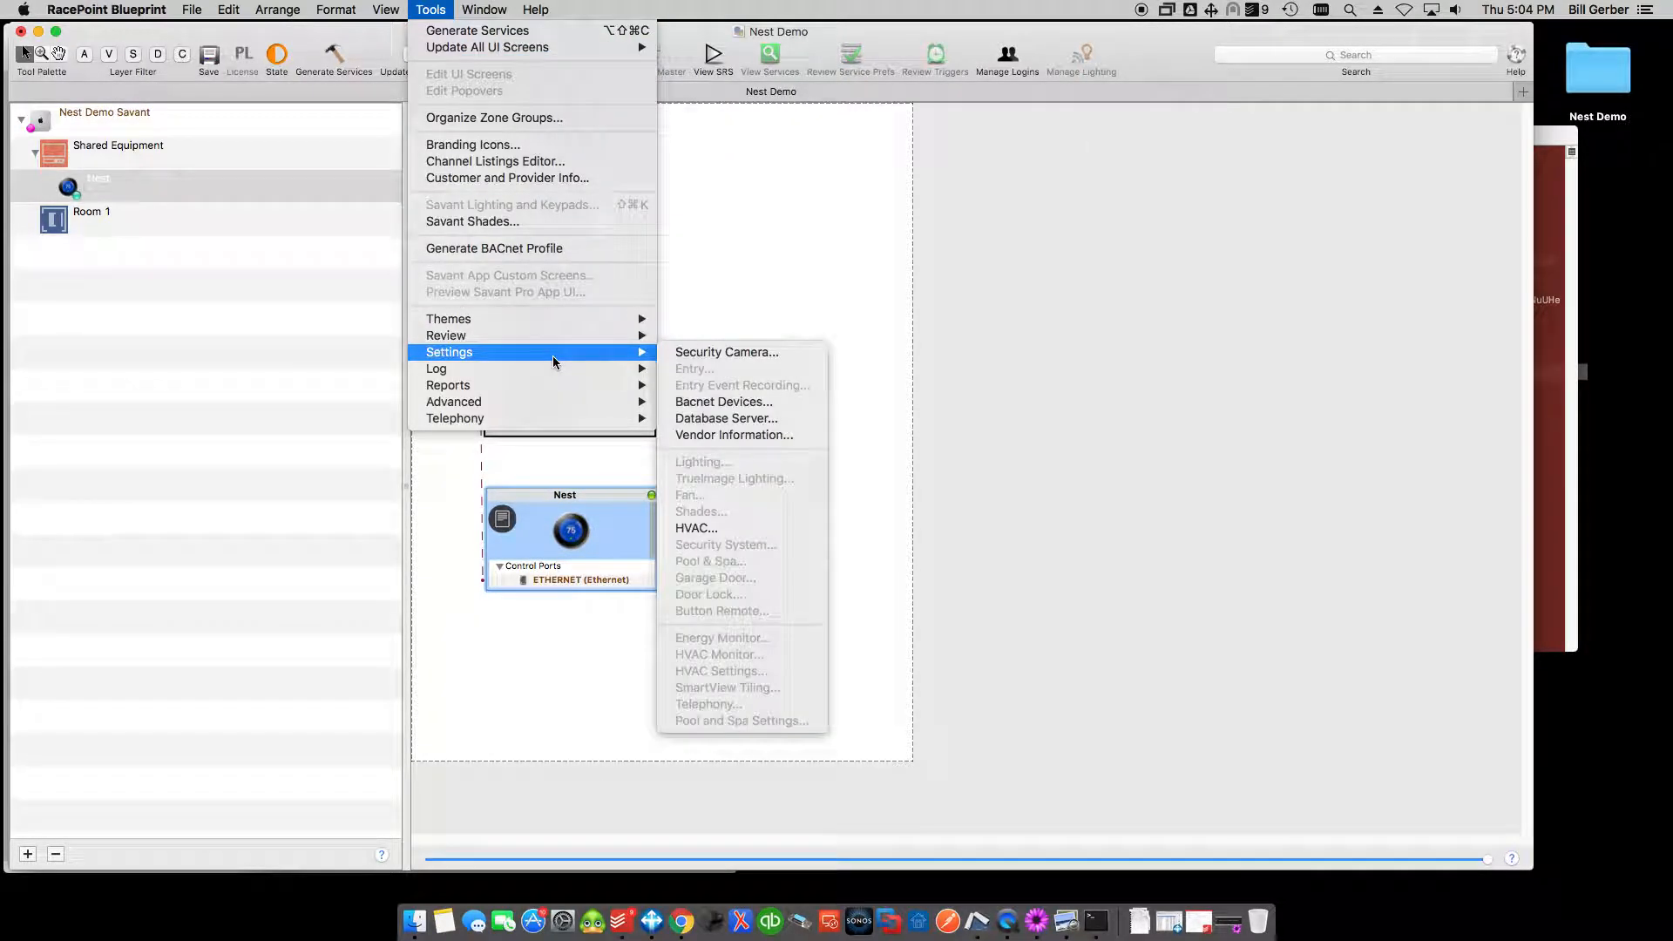
click(755, 534)
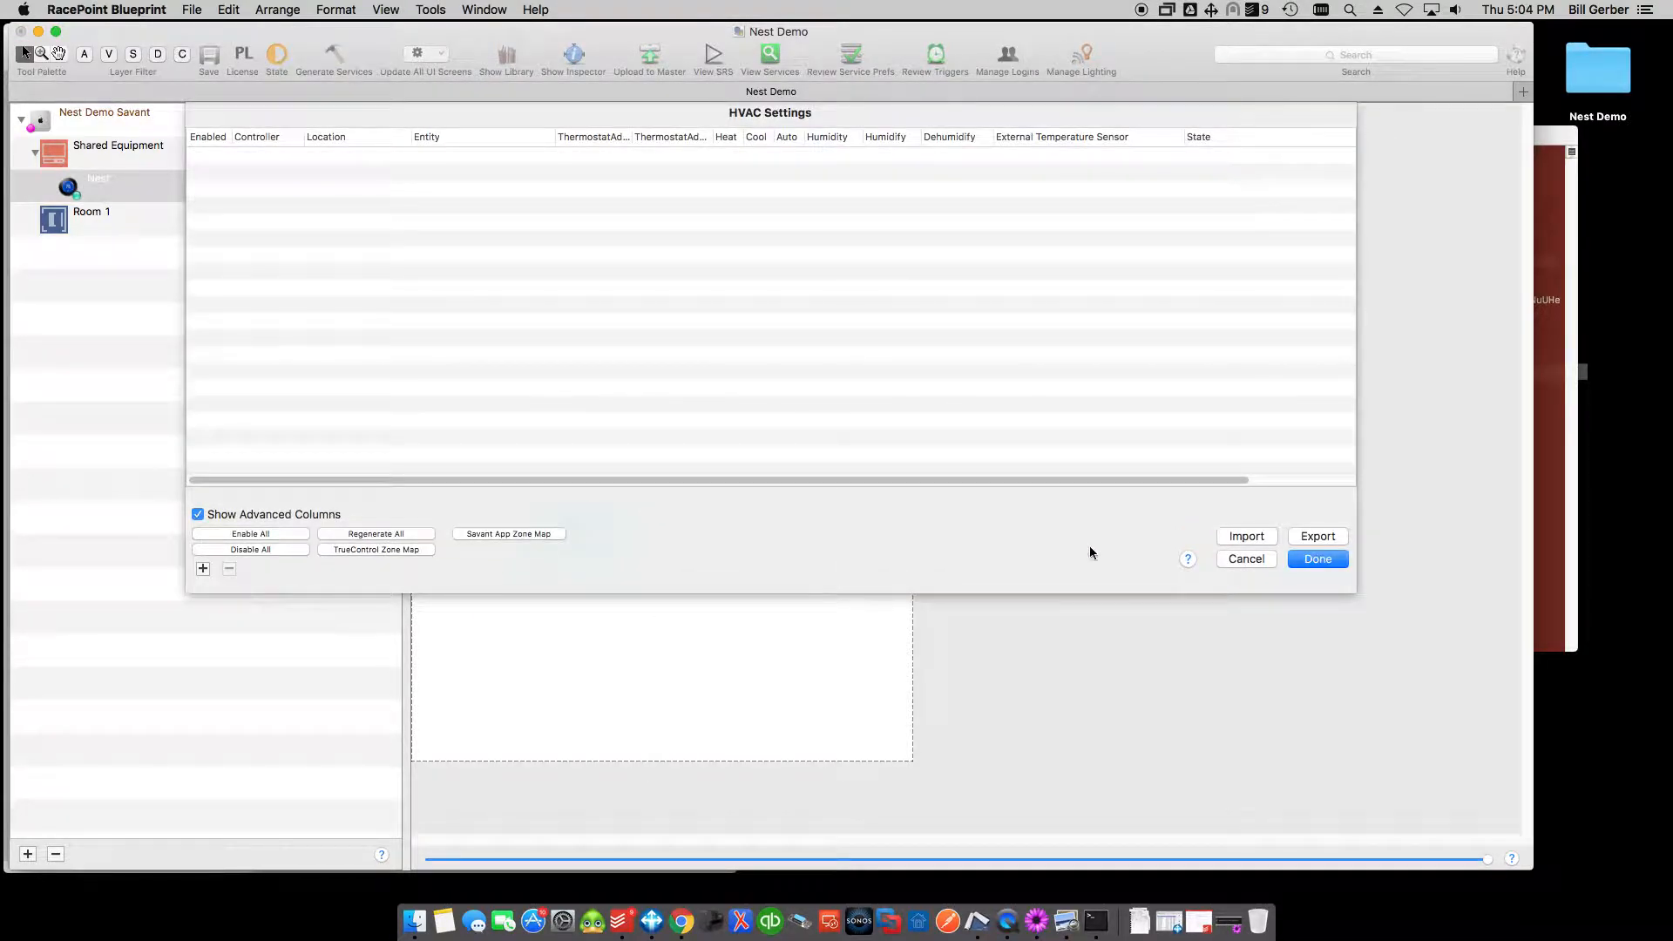
Step: Add four Nest zone rows to the HVAC Settings table
click(1559, 478)
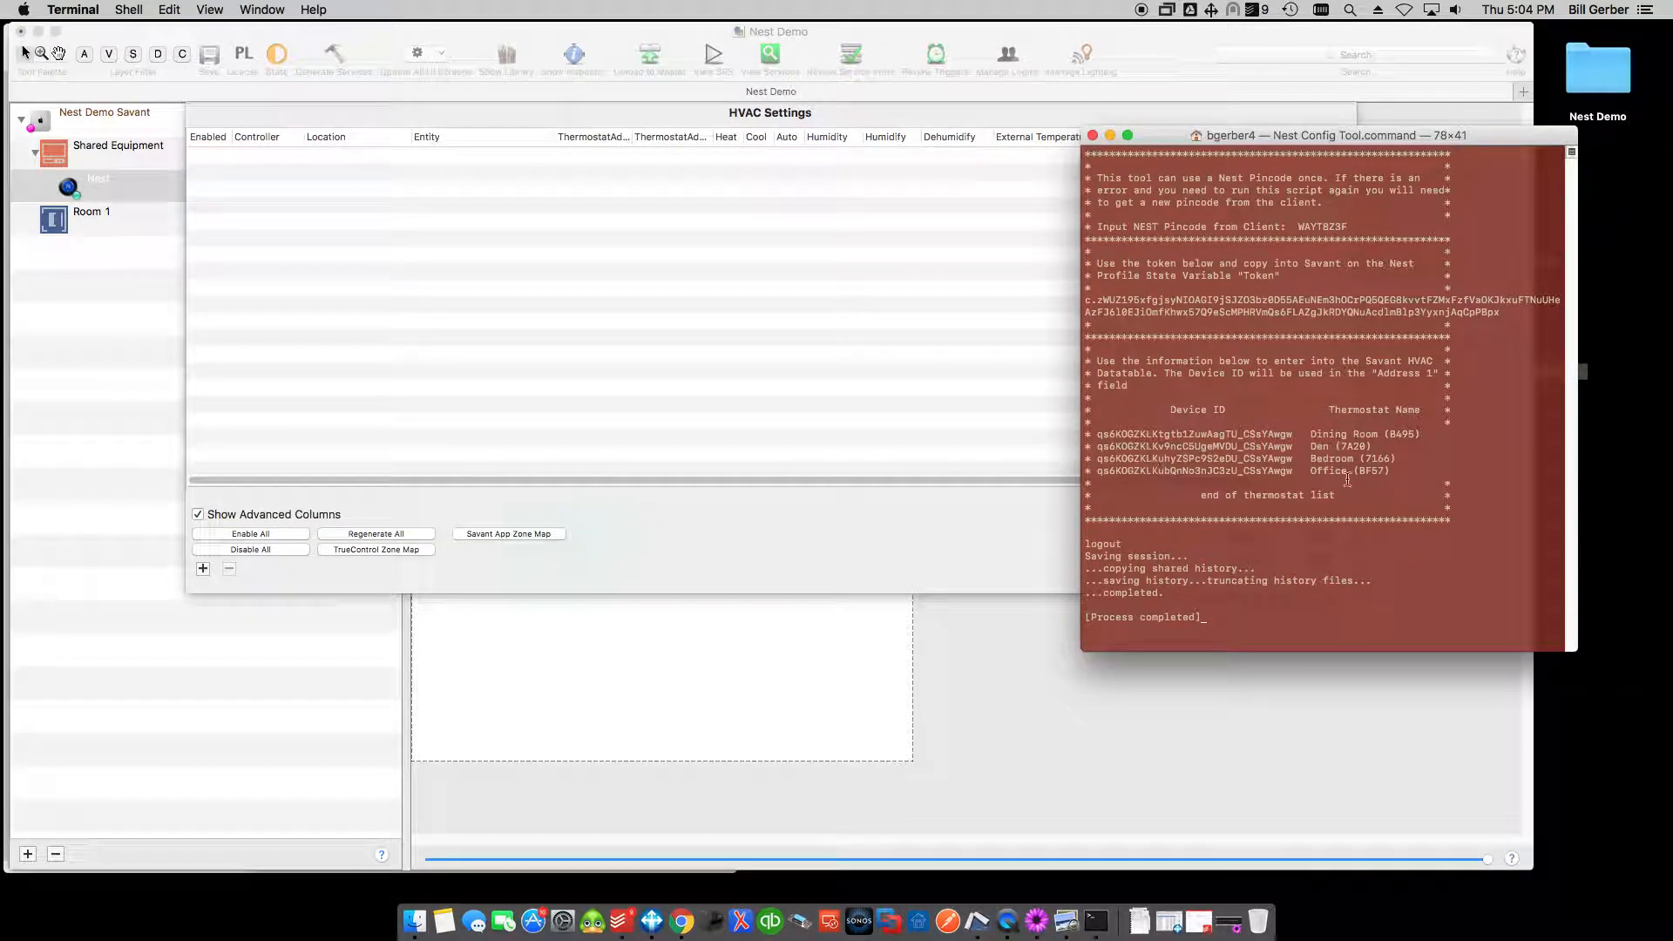
click(203, 569)
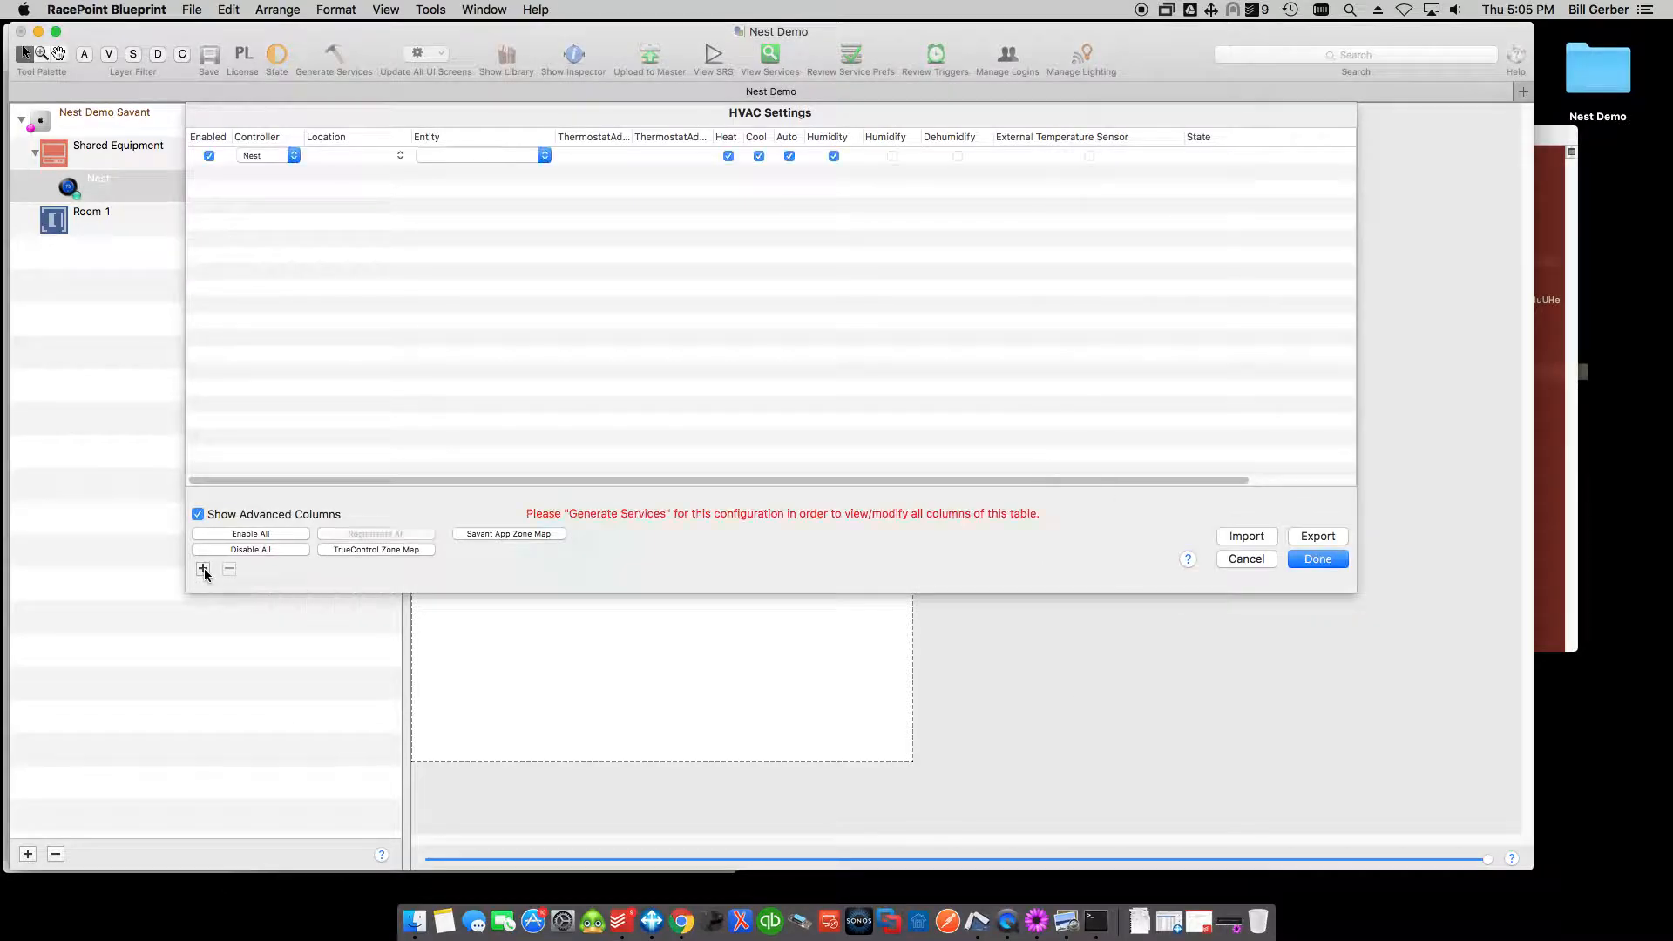
click(204, 569)
click(203, 569)
click(203, 570)
Step: Set the Entity of rows 1 and 2 to Zone
click(480, 155)
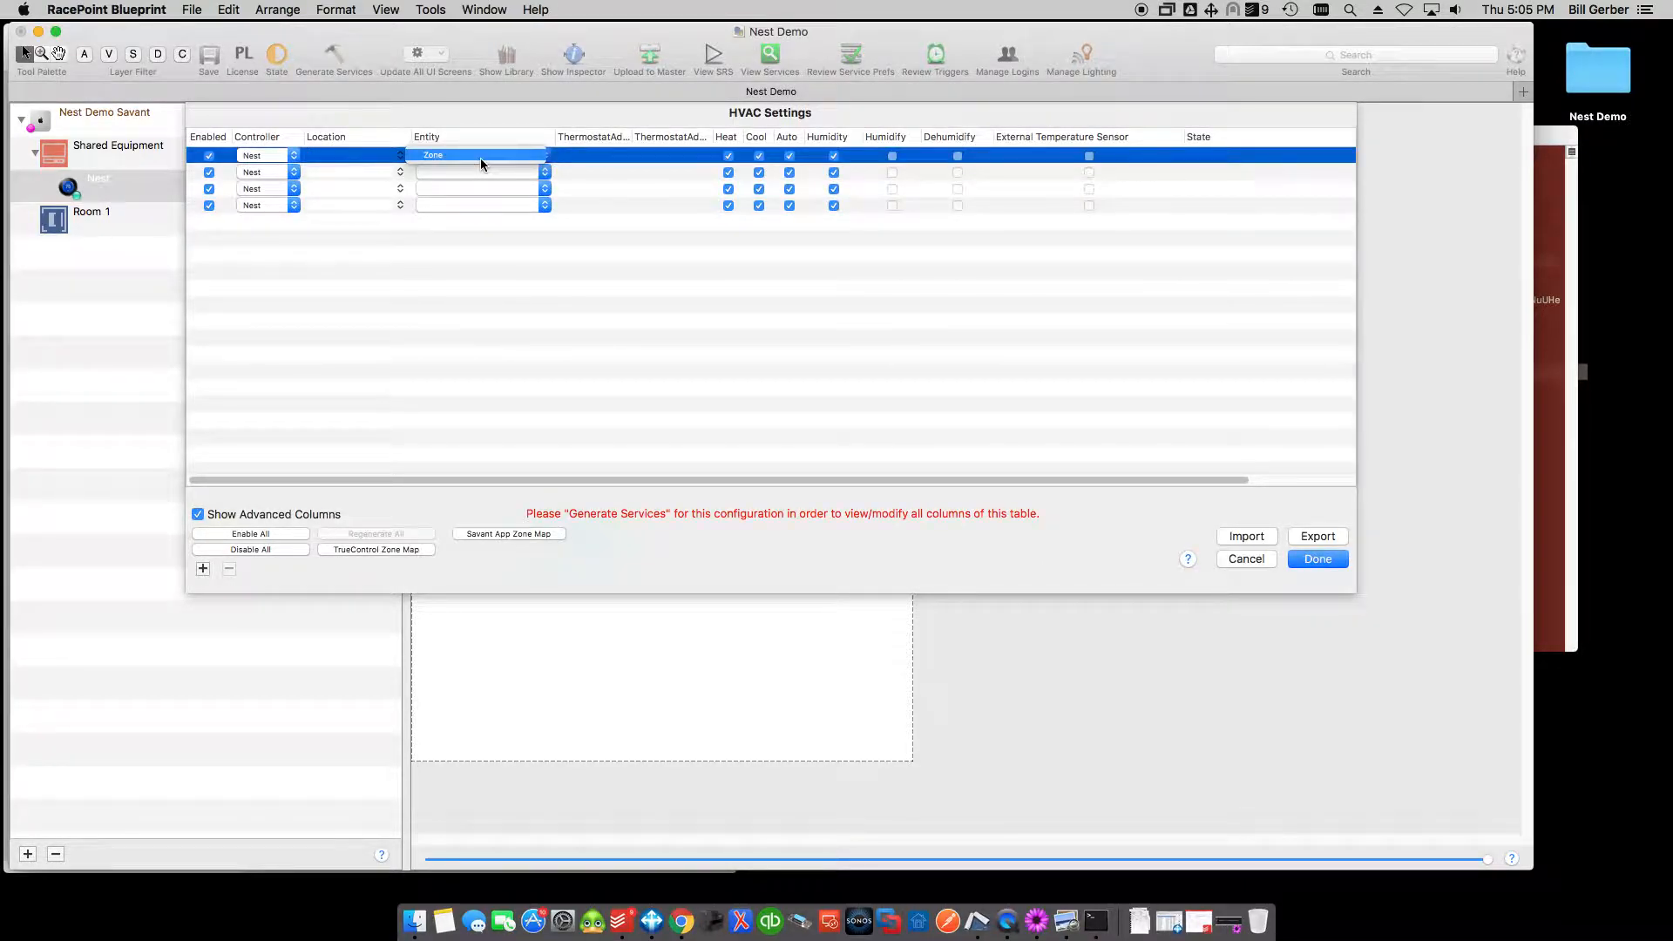
click(481, 159)
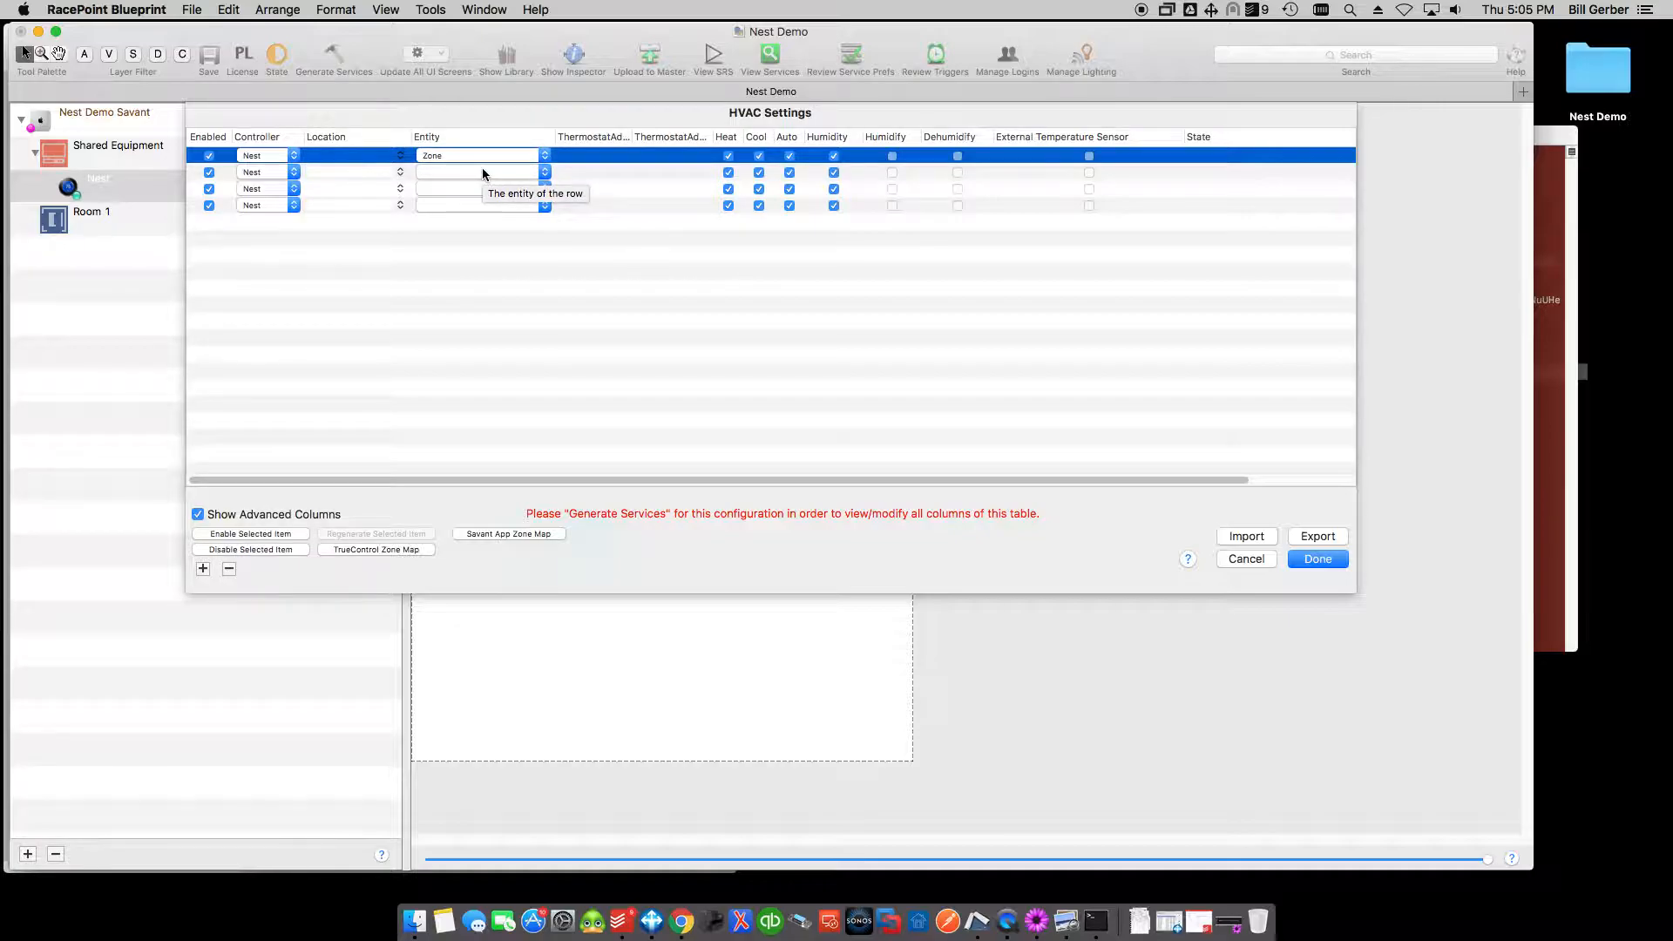
click(483, 173)
click(468, 159)
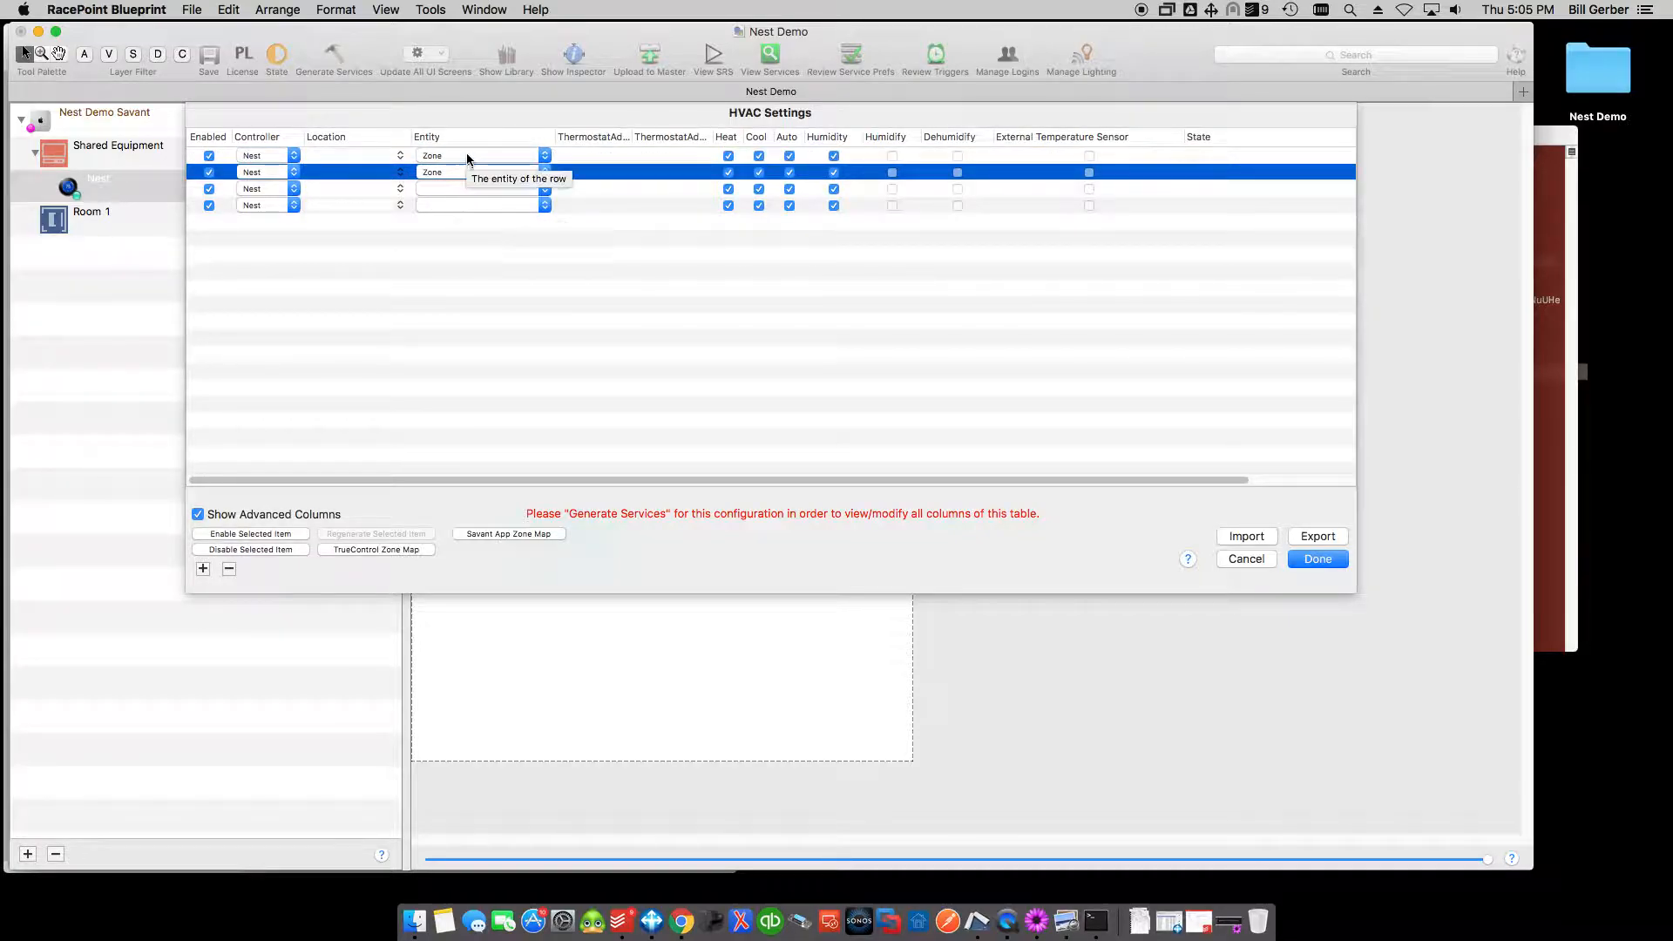
click(606, 158)
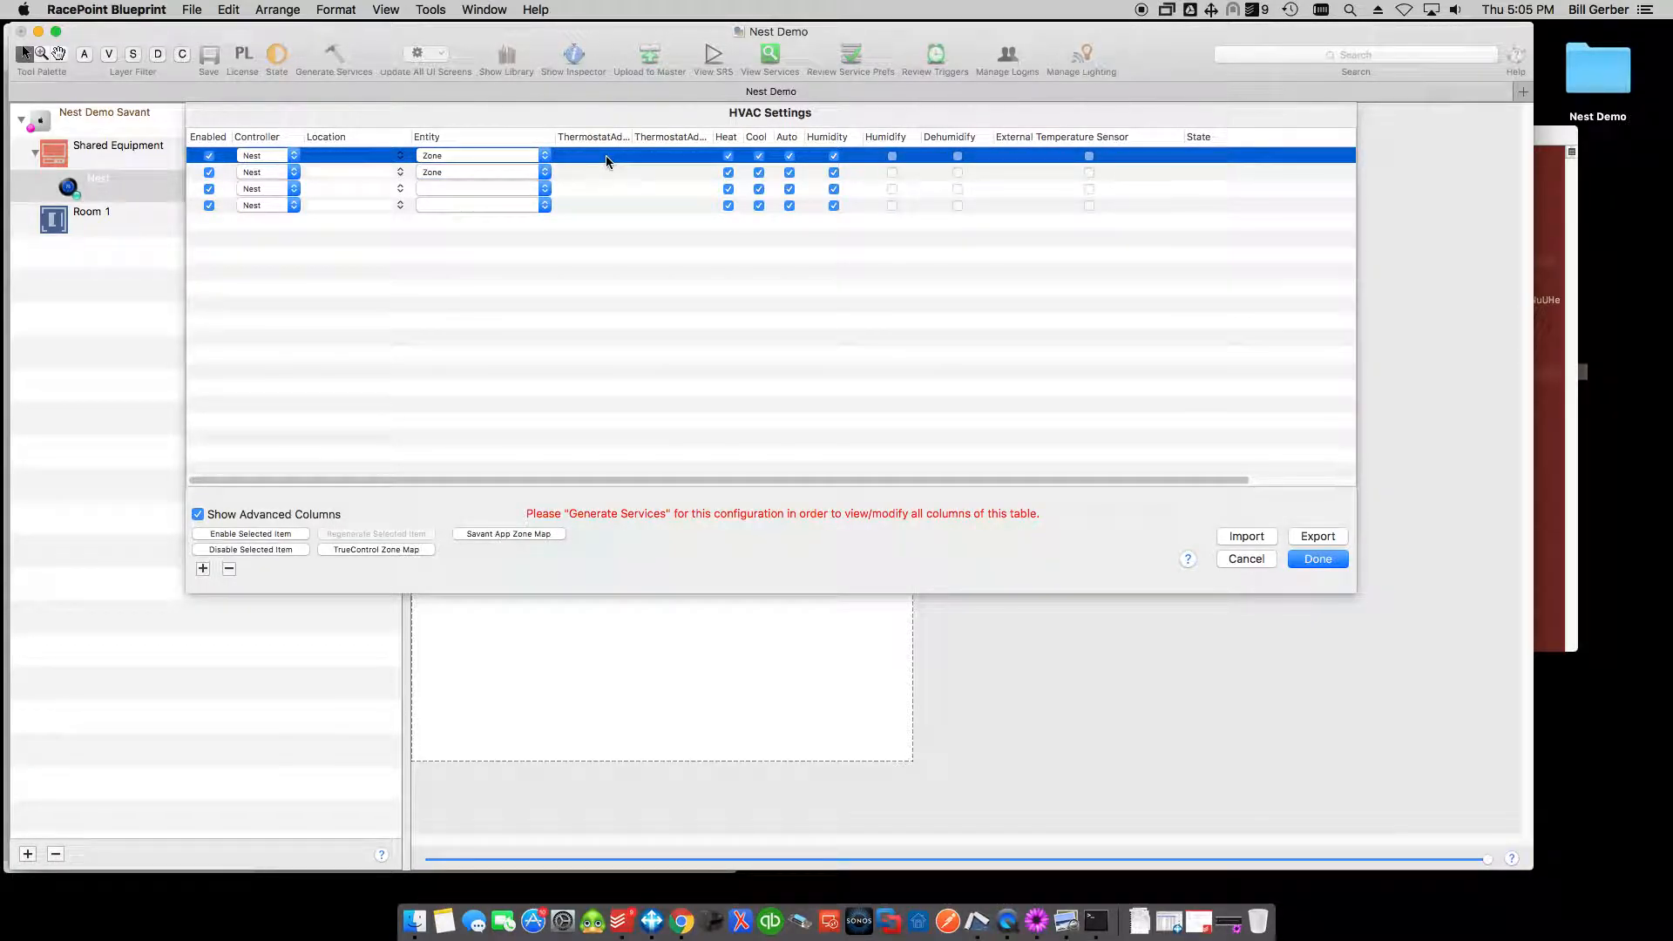
shift+click(585, 206)
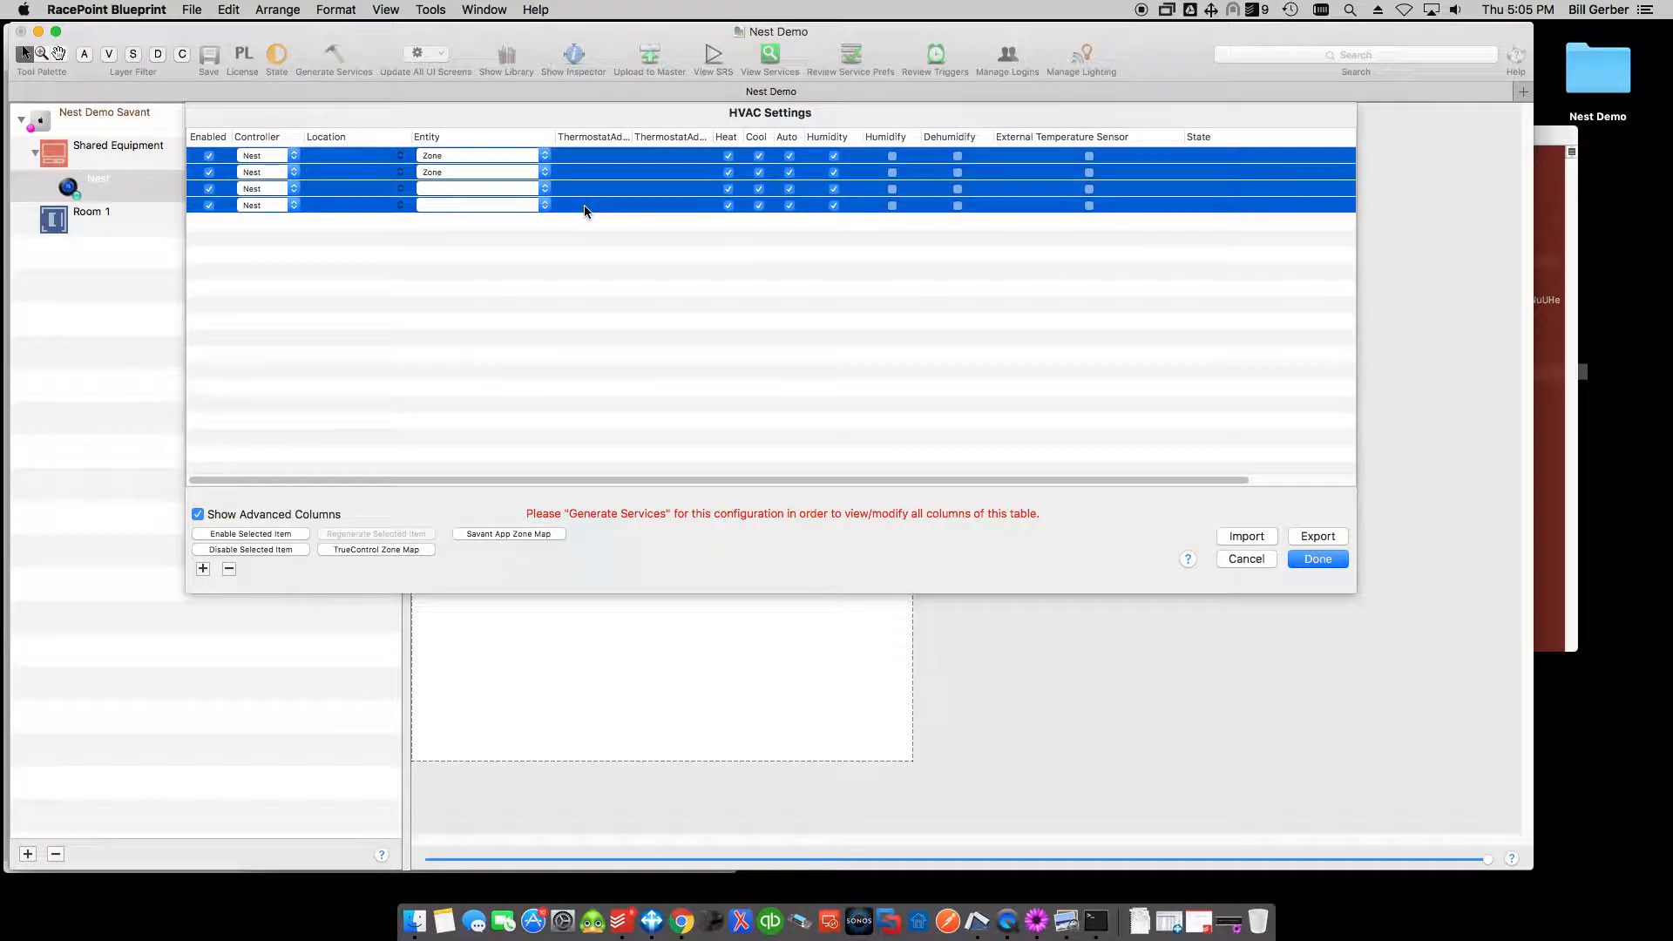
click(544, 205)
Step: Set rows 3 and 4 to Zone, then uncheck Auto and Humidity on all four rows
click(481, 207)
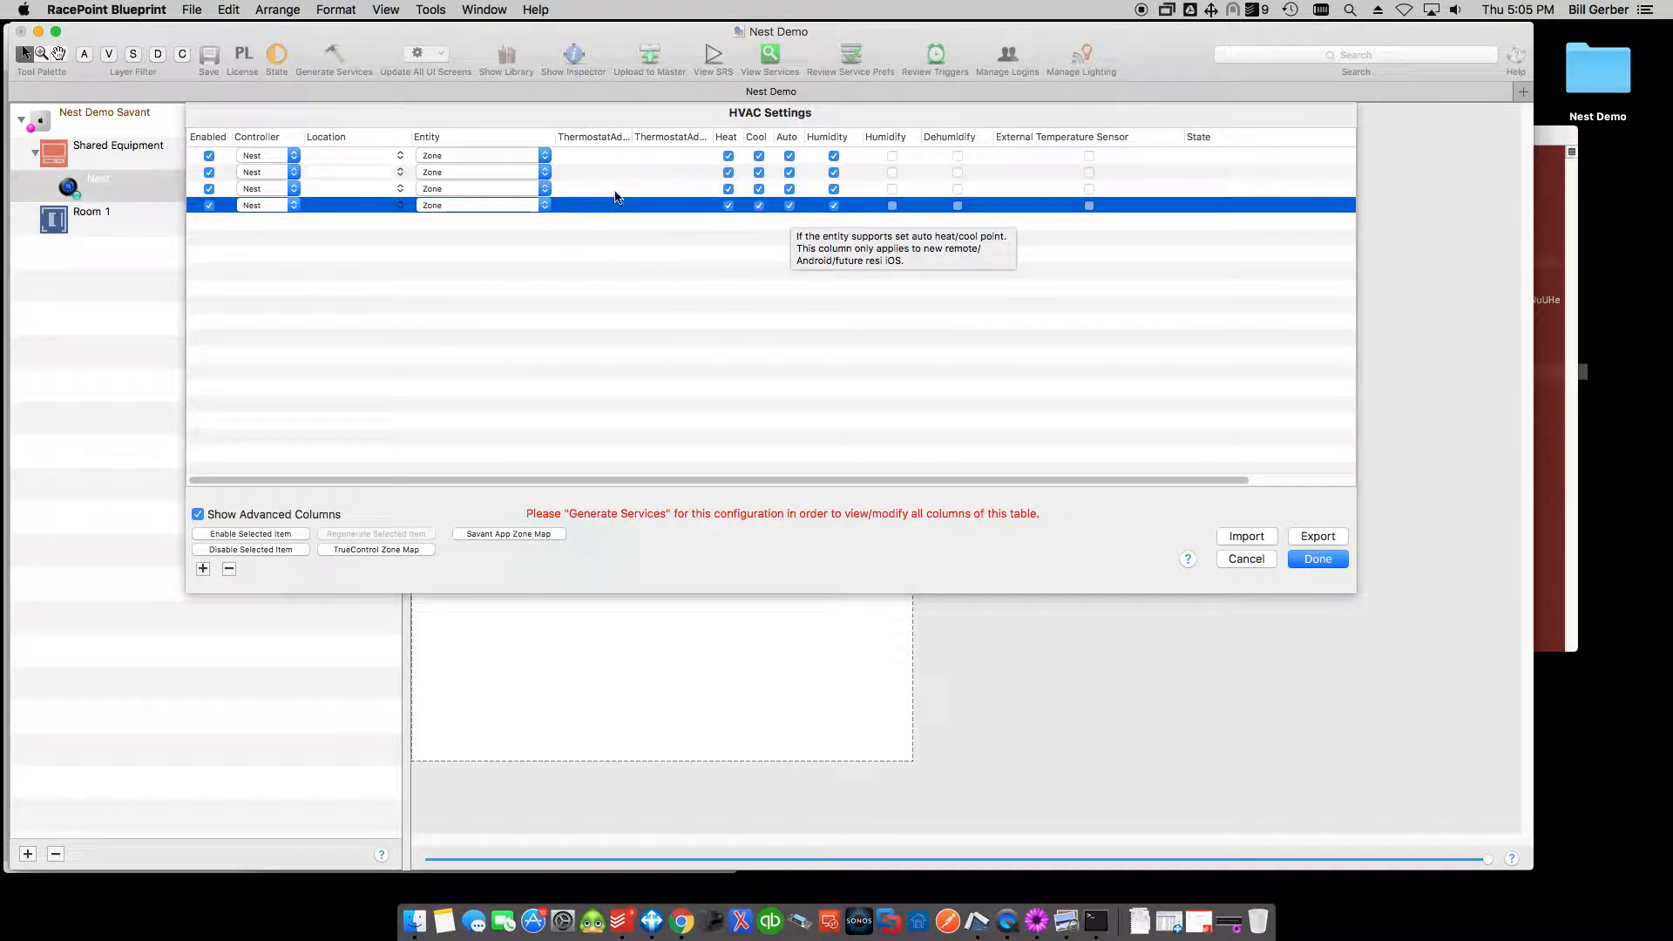
shift+click(616, 159)
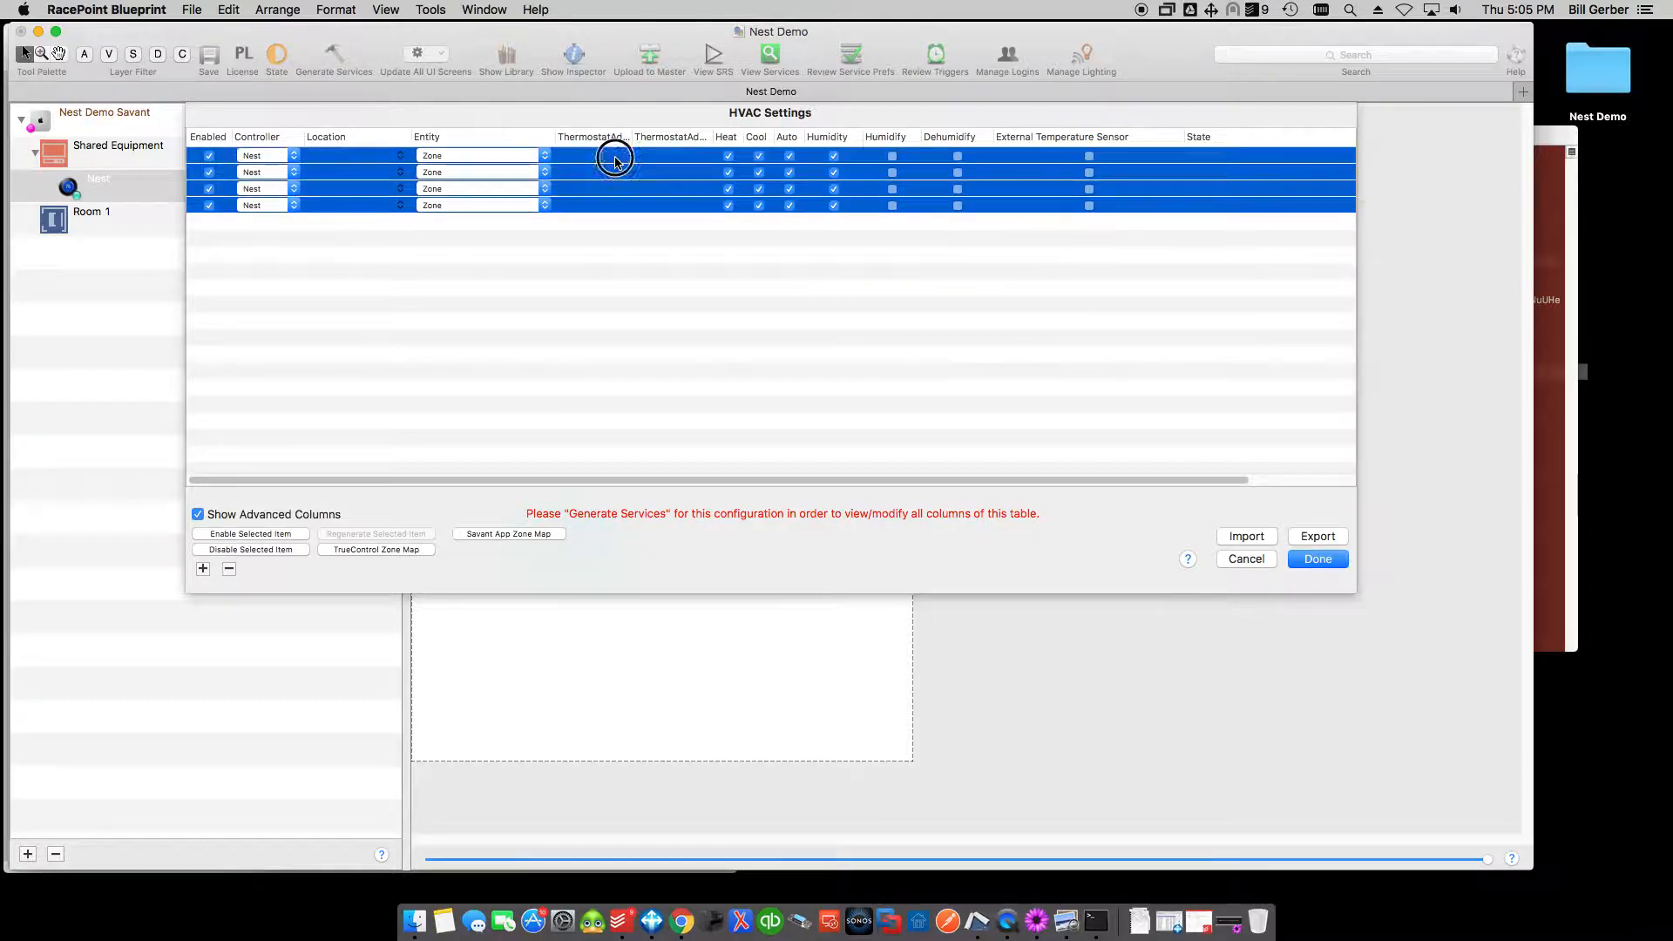
click(789, 155)
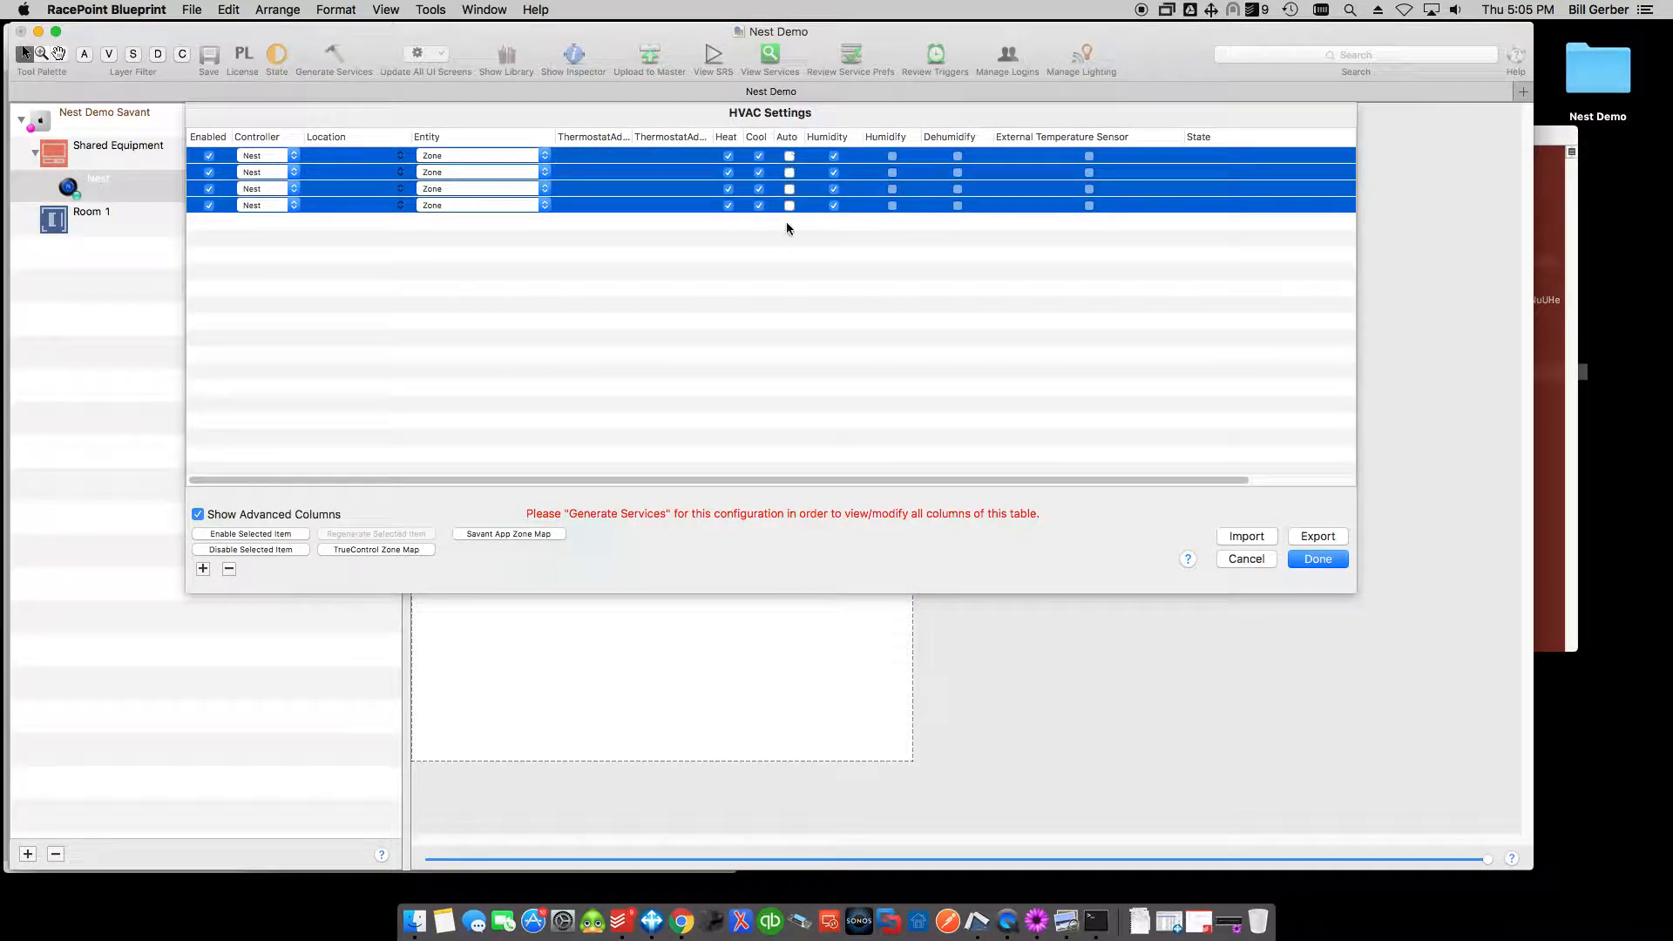
shift+click(645, 205)
click(833, 206)
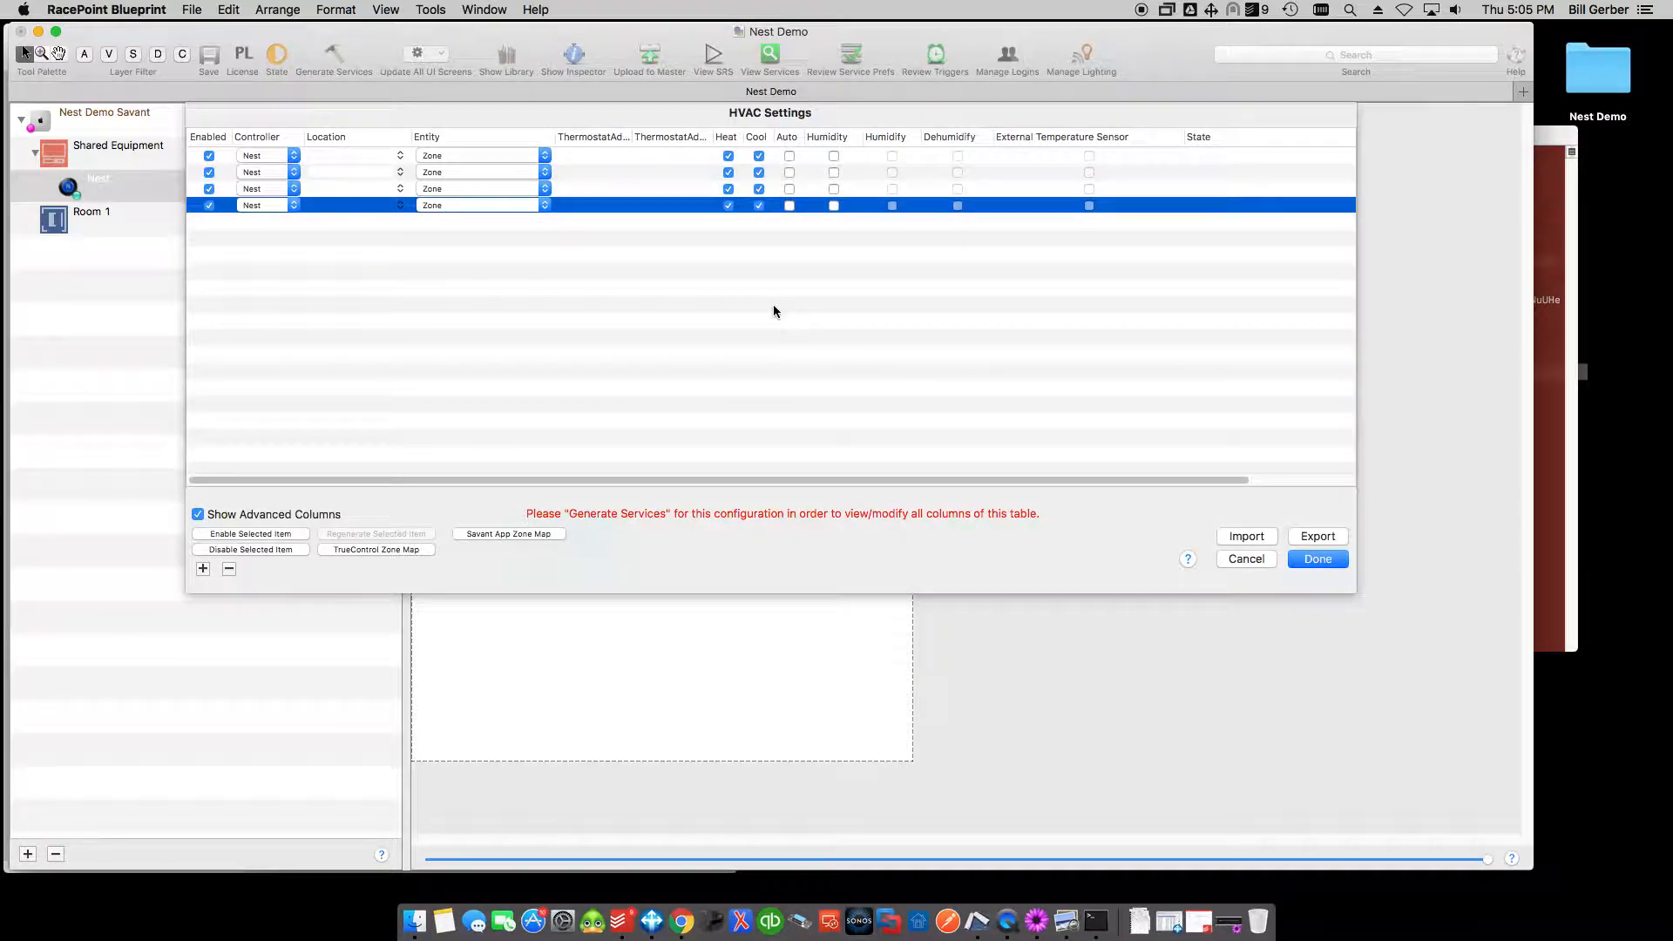
Step: Widen the ThermostatAddress [1] column and place the config tool's device list beside the shrunken Blueprint window
drag(632, 137, 688, 137)
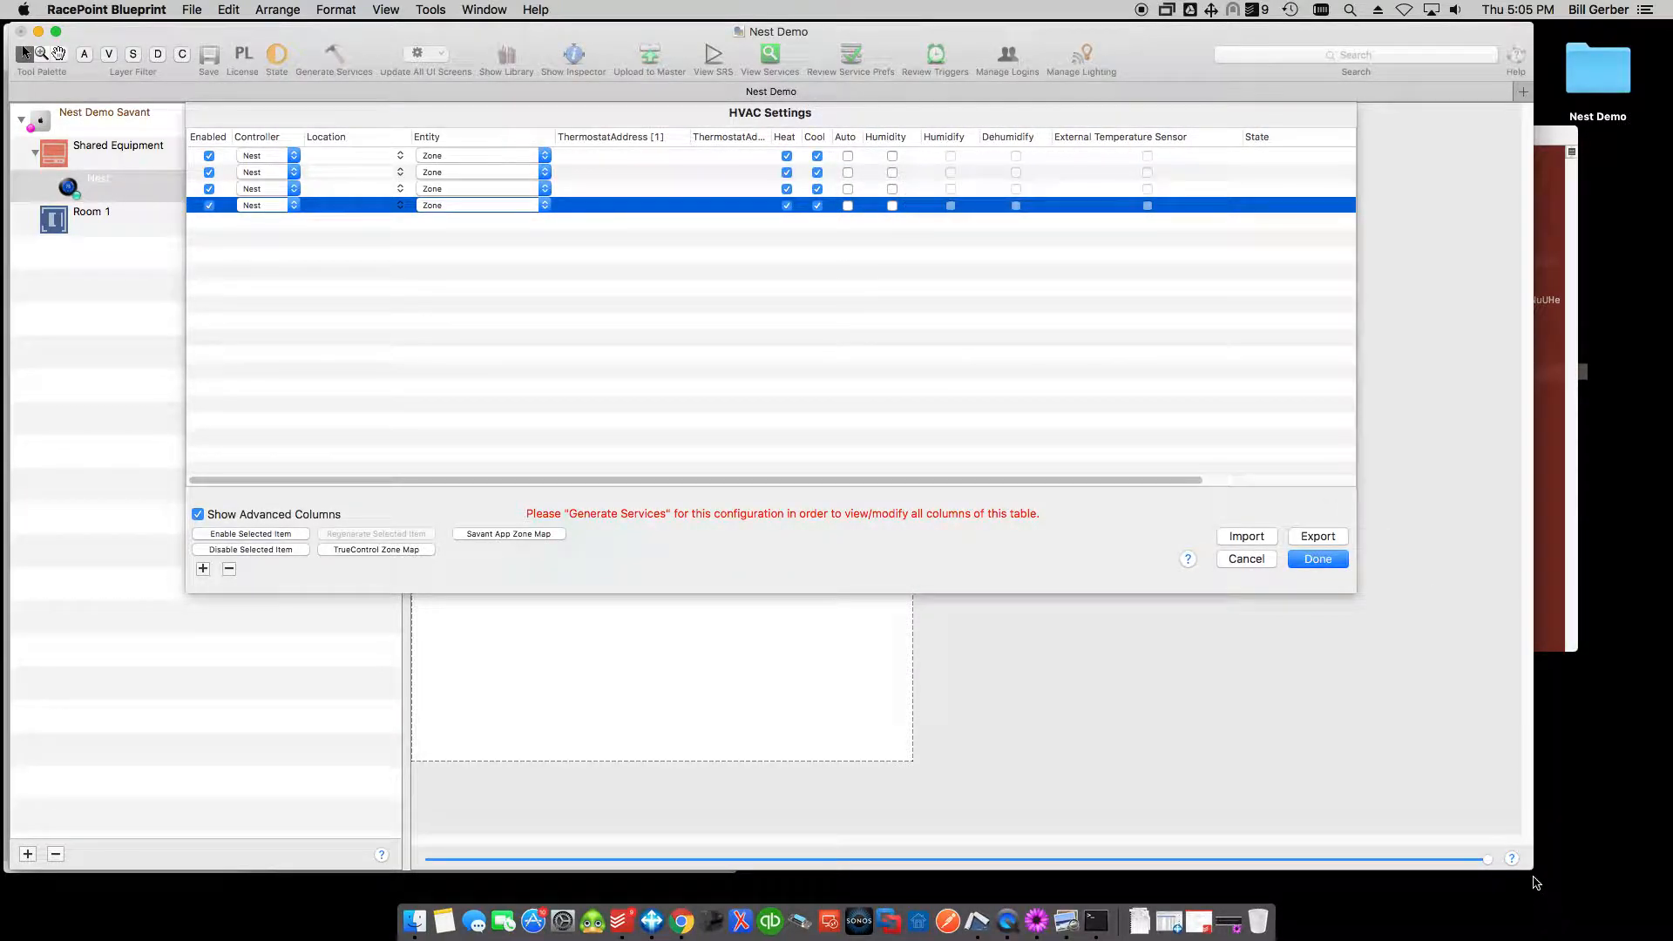
drag(1533, 869, 1155, 873)
drag(670, 31, 699, 31)
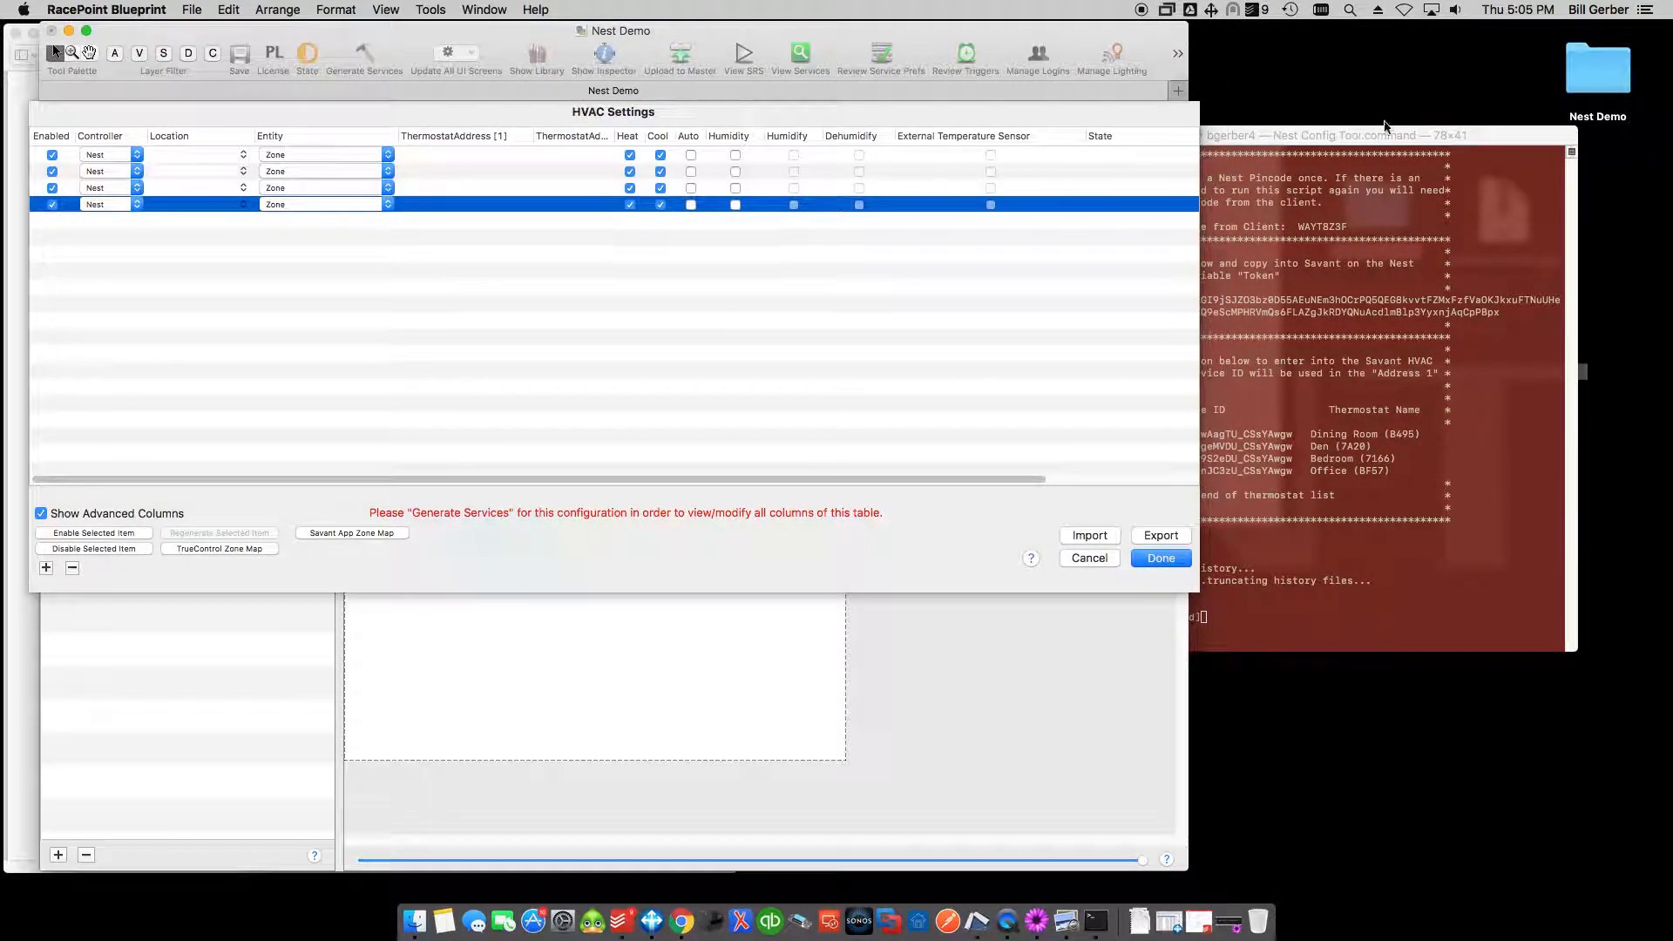
drag(1280, 142, 1375, 145)
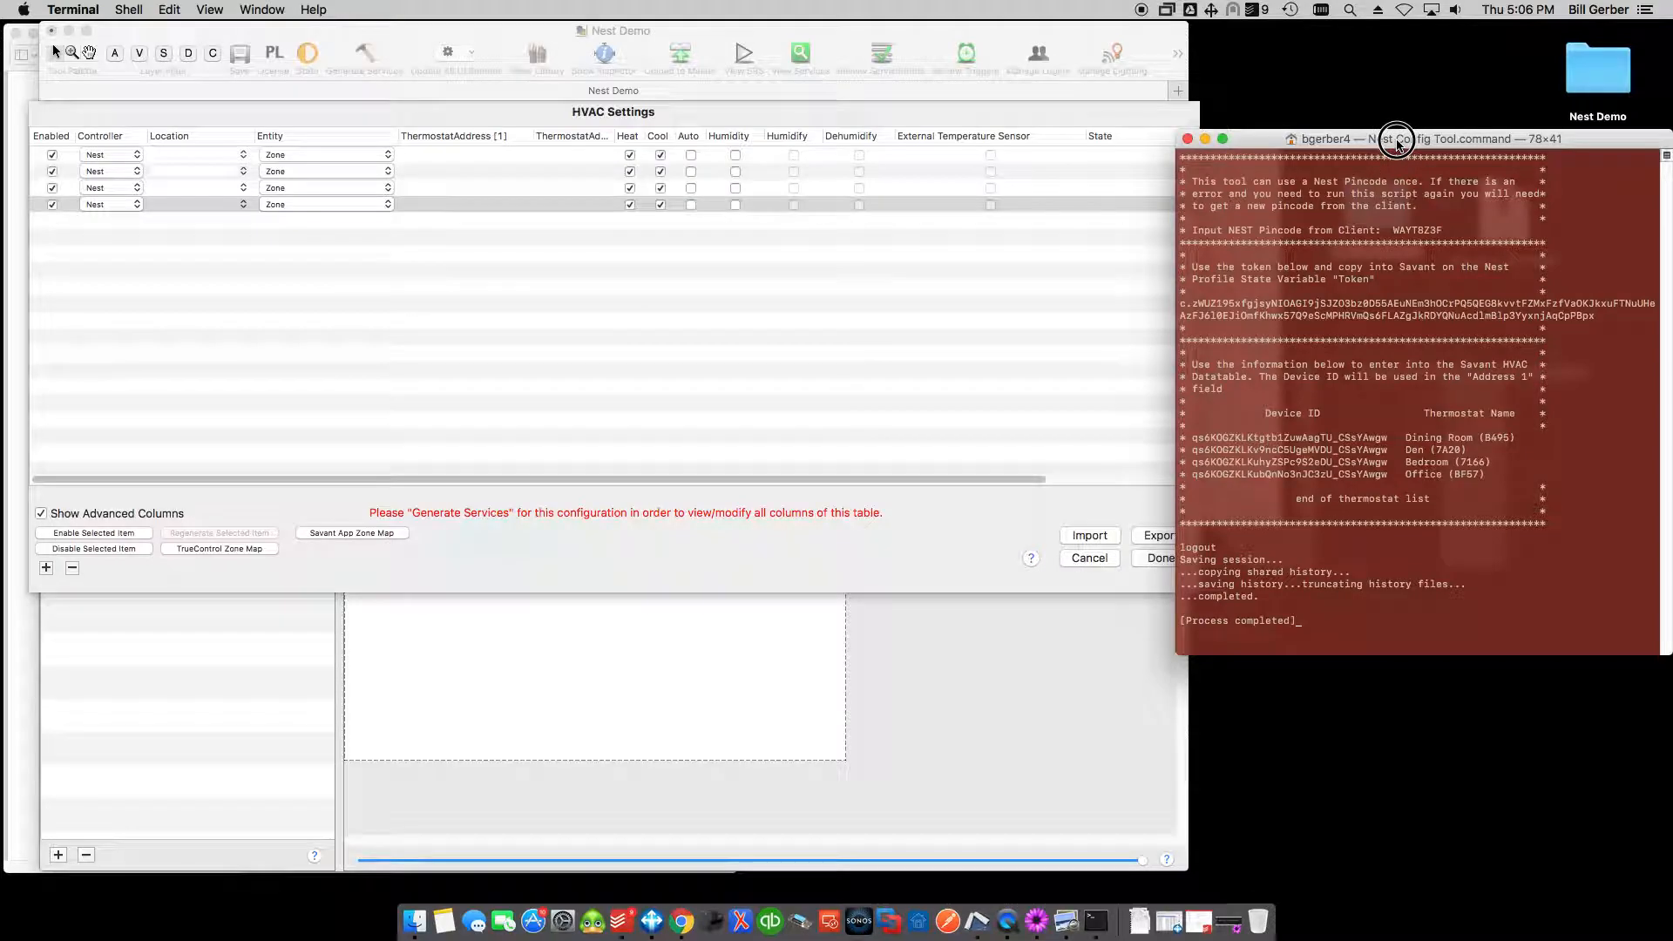
Step: Fill row 1 with the Dining Room thermostat's device ID and location Dining Room
double_click(1249, 443)
key(super+c)
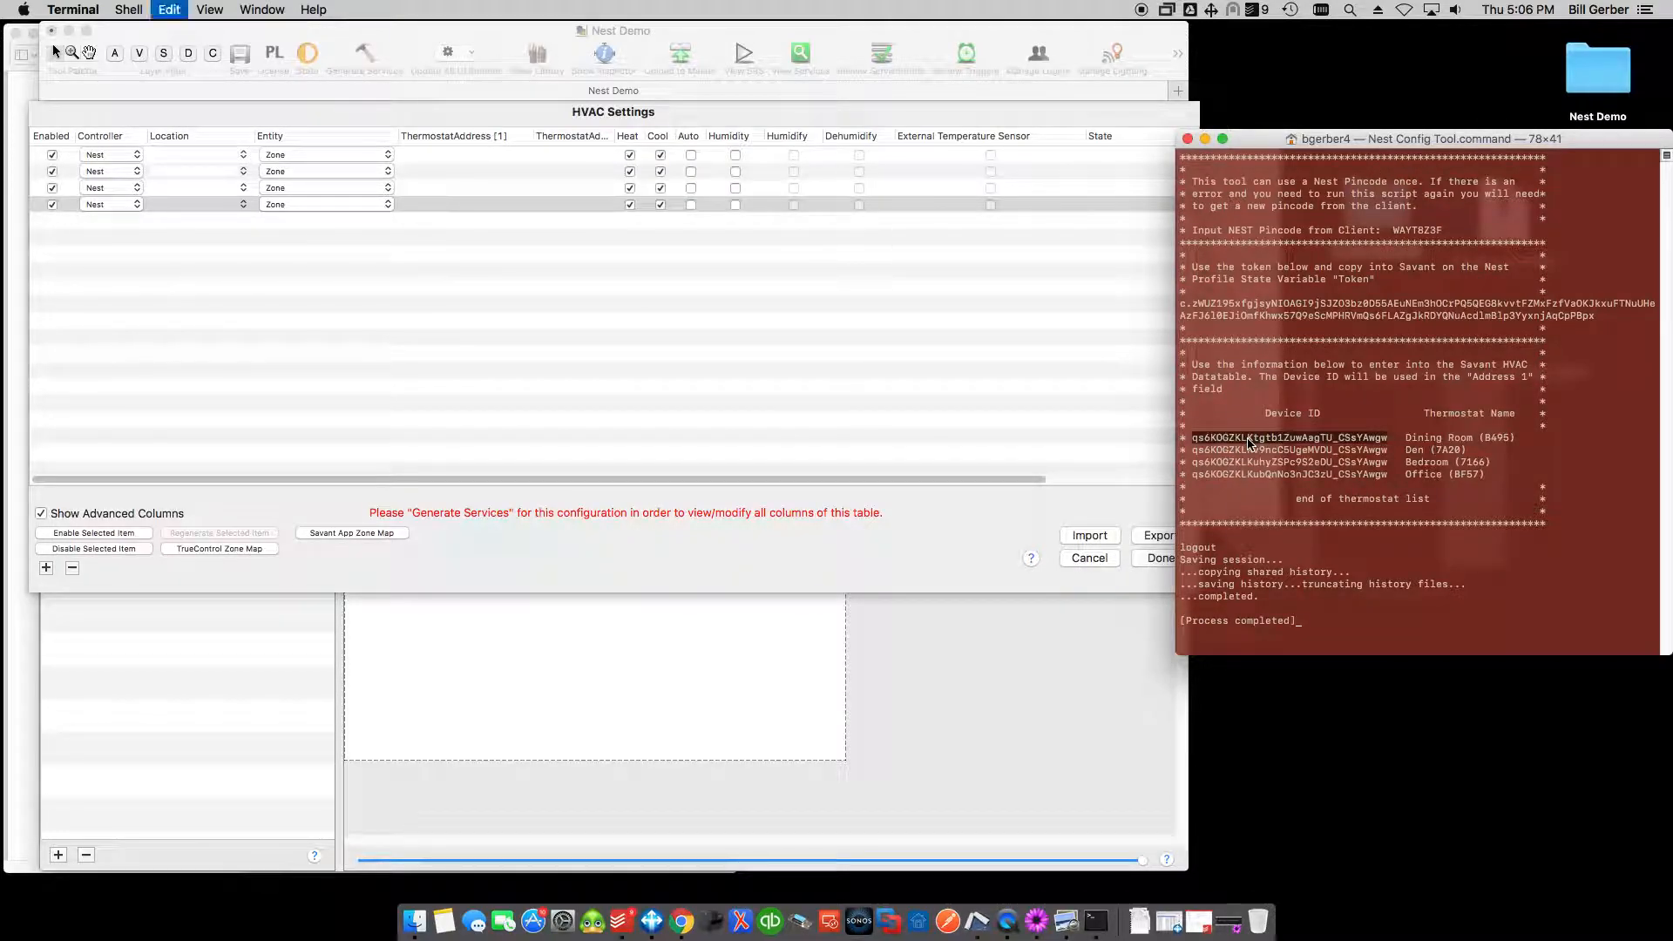
click(453, 162)
click(454, 156)
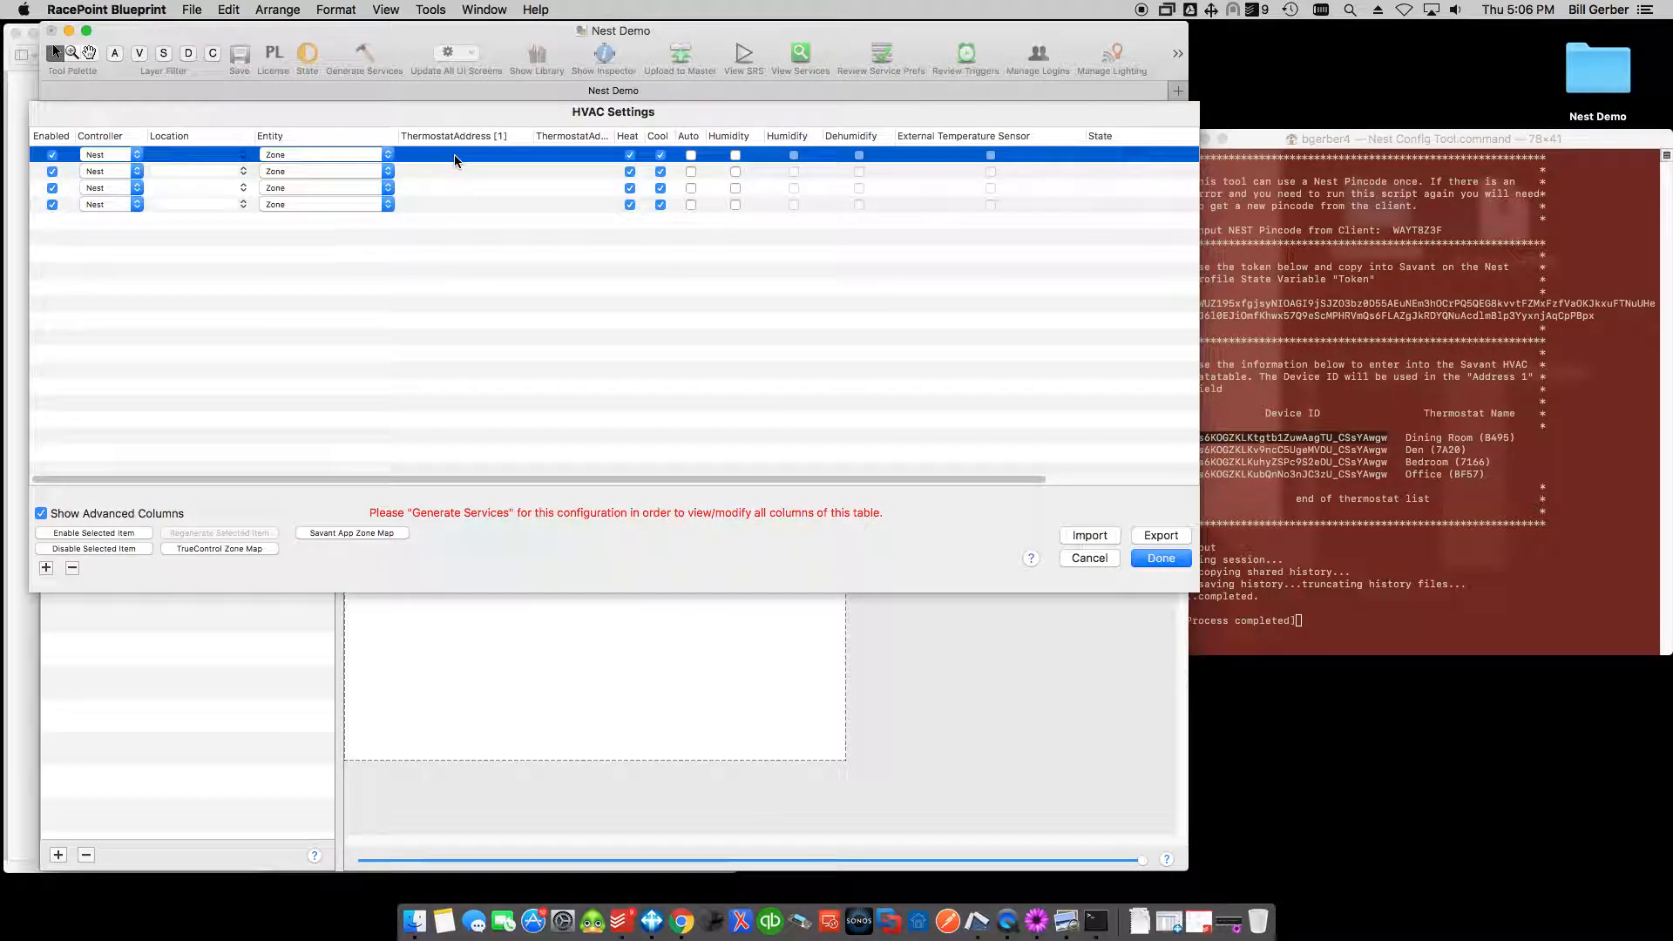
click(452, 160)
key(super+v)
key(Return)
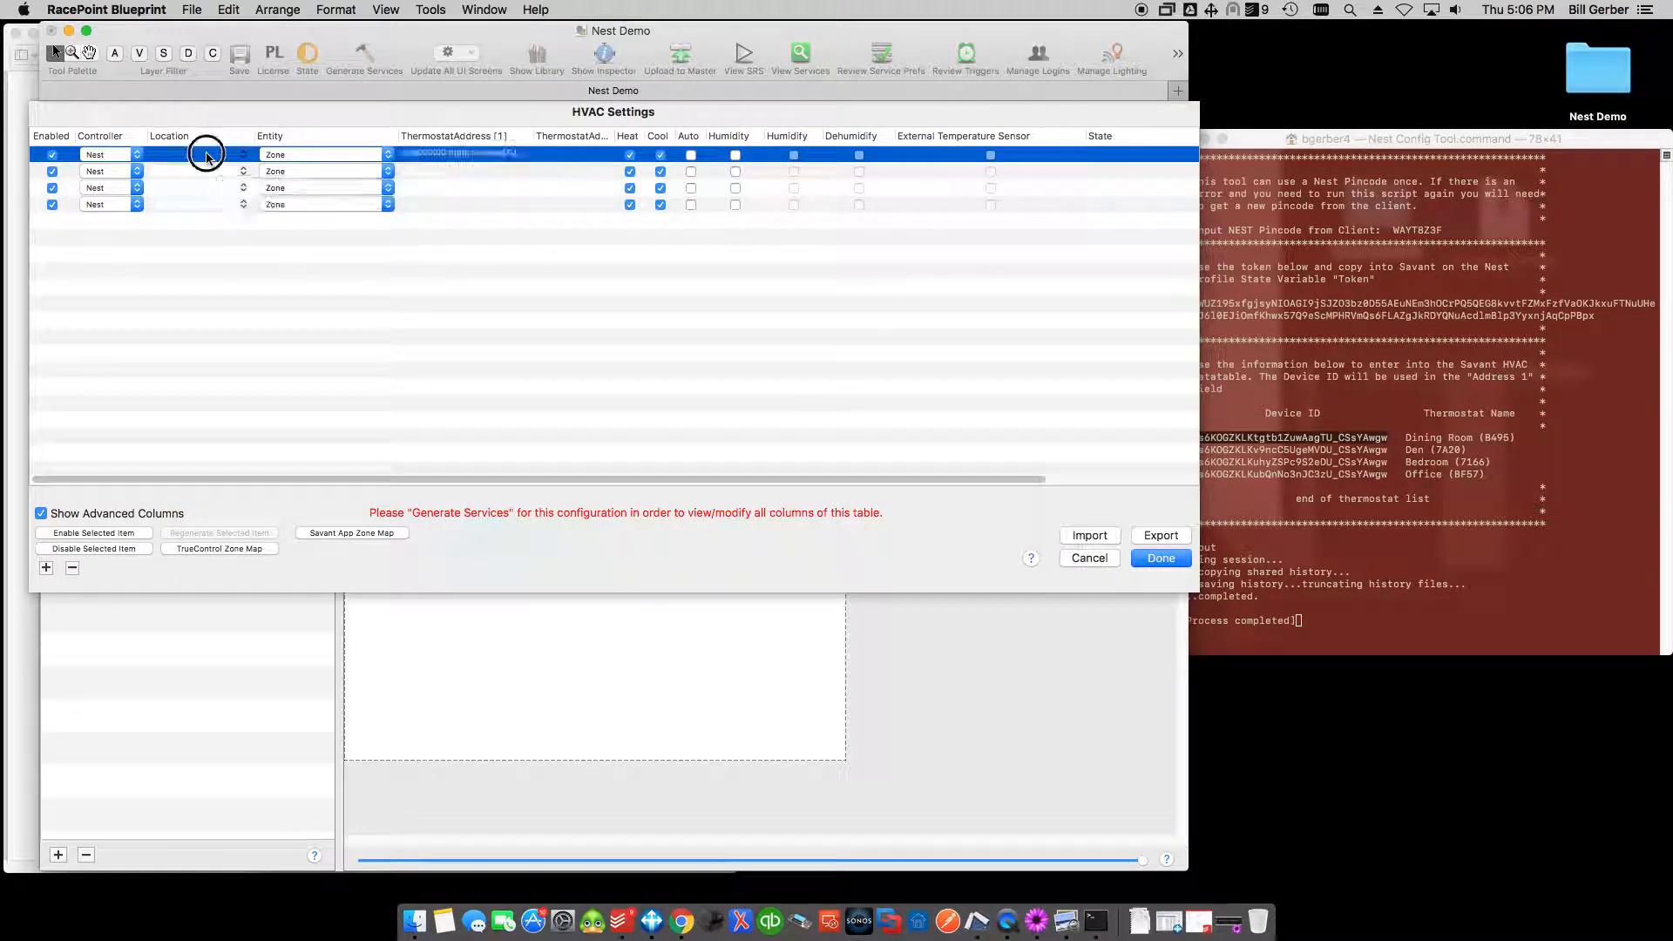
click(197, 155)
text(Dining Room)
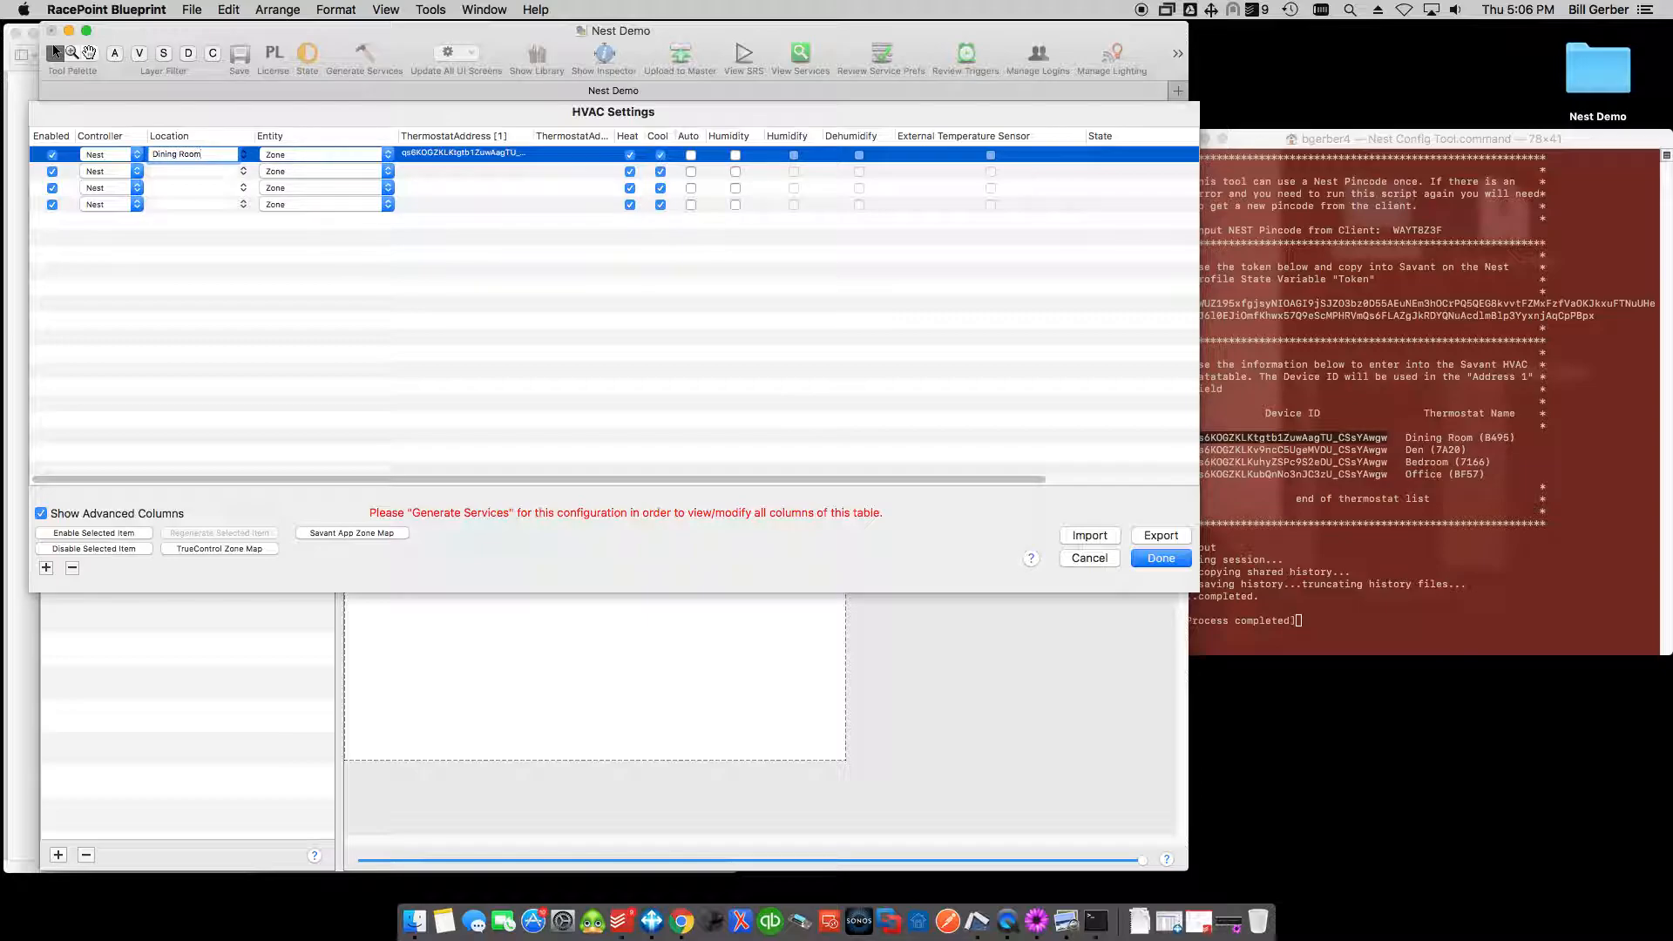
key(Return)
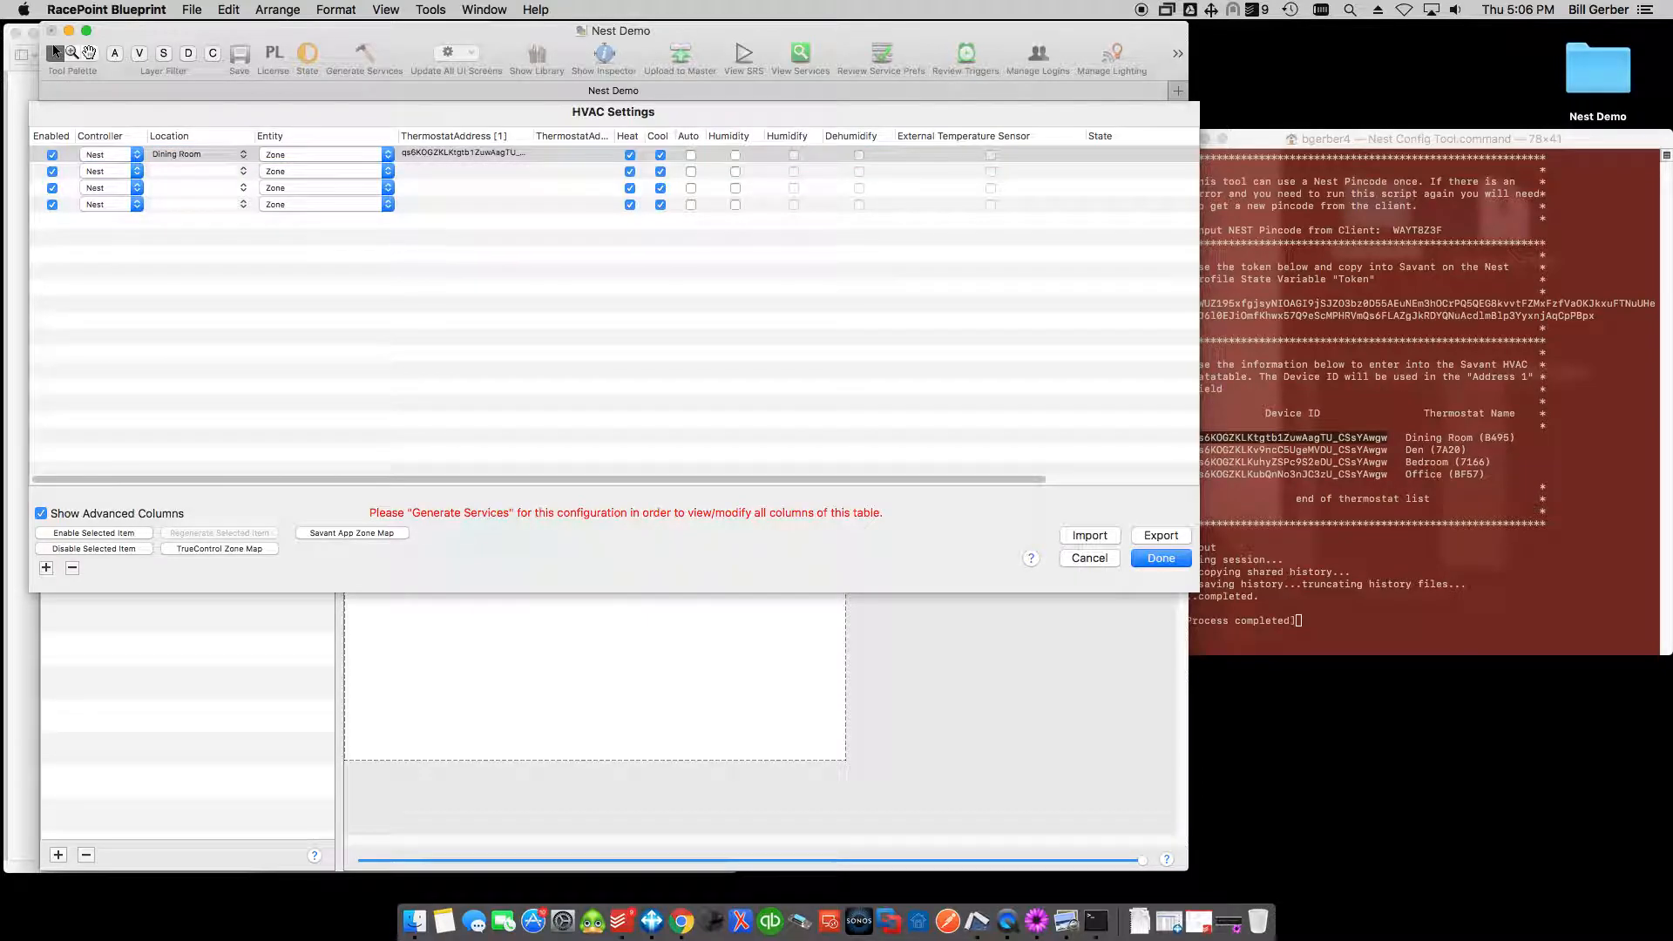
Step: Fill row 2 with the Den thermostat's device ID and location Den
click(1266, 454)
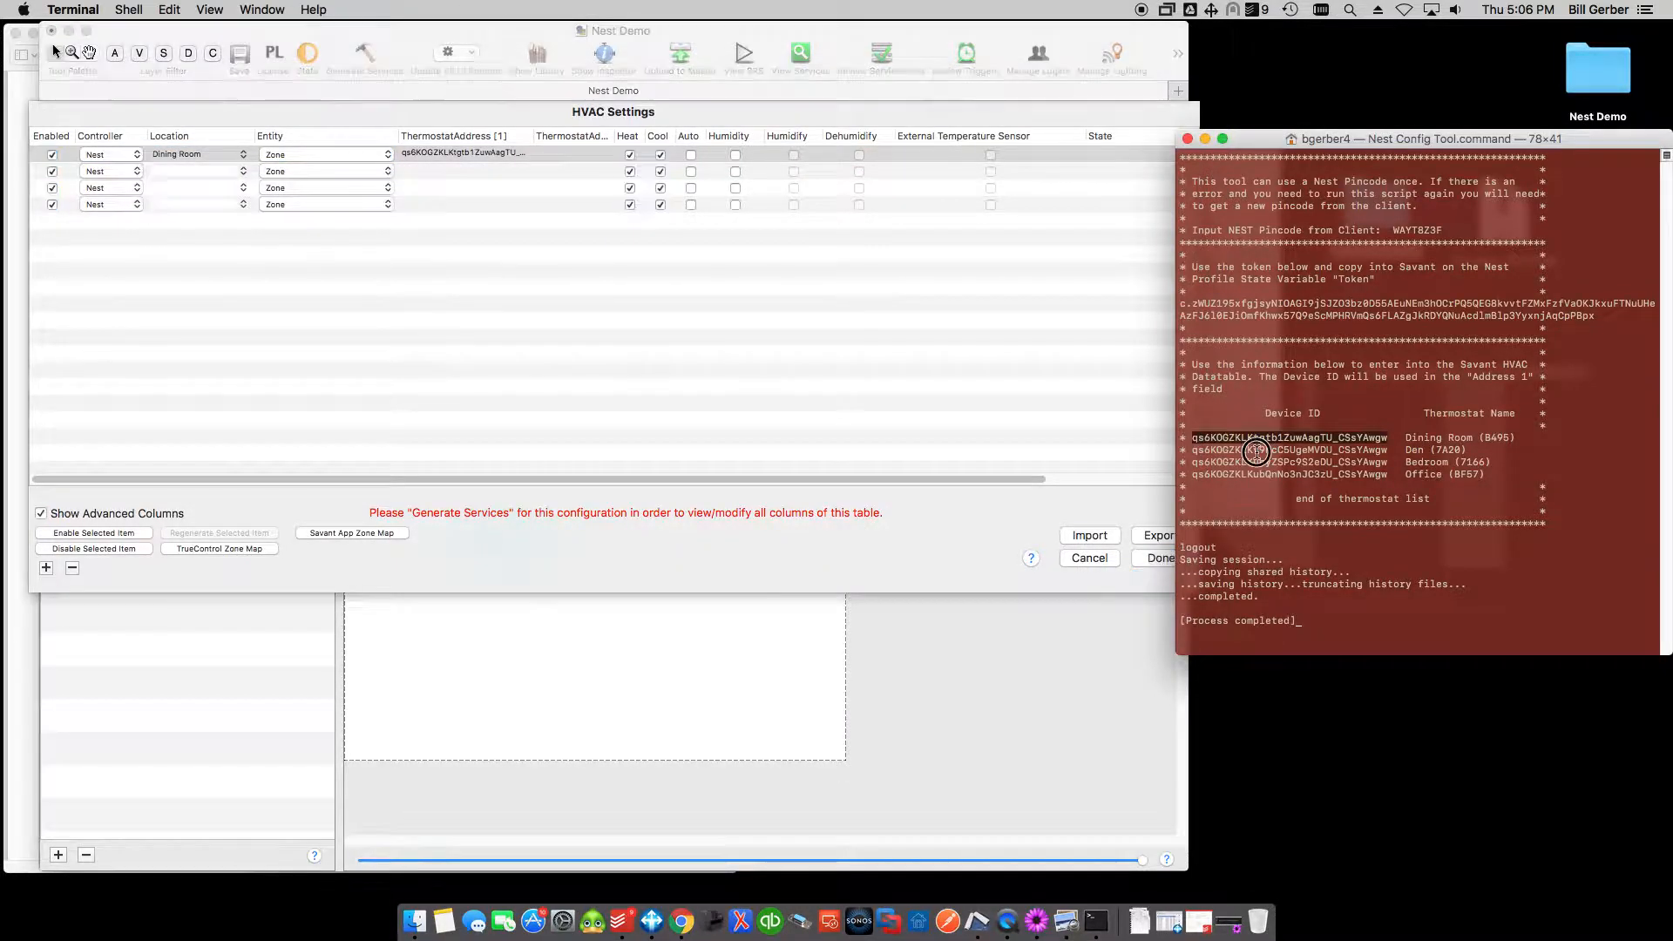
double_click(1259, 452)
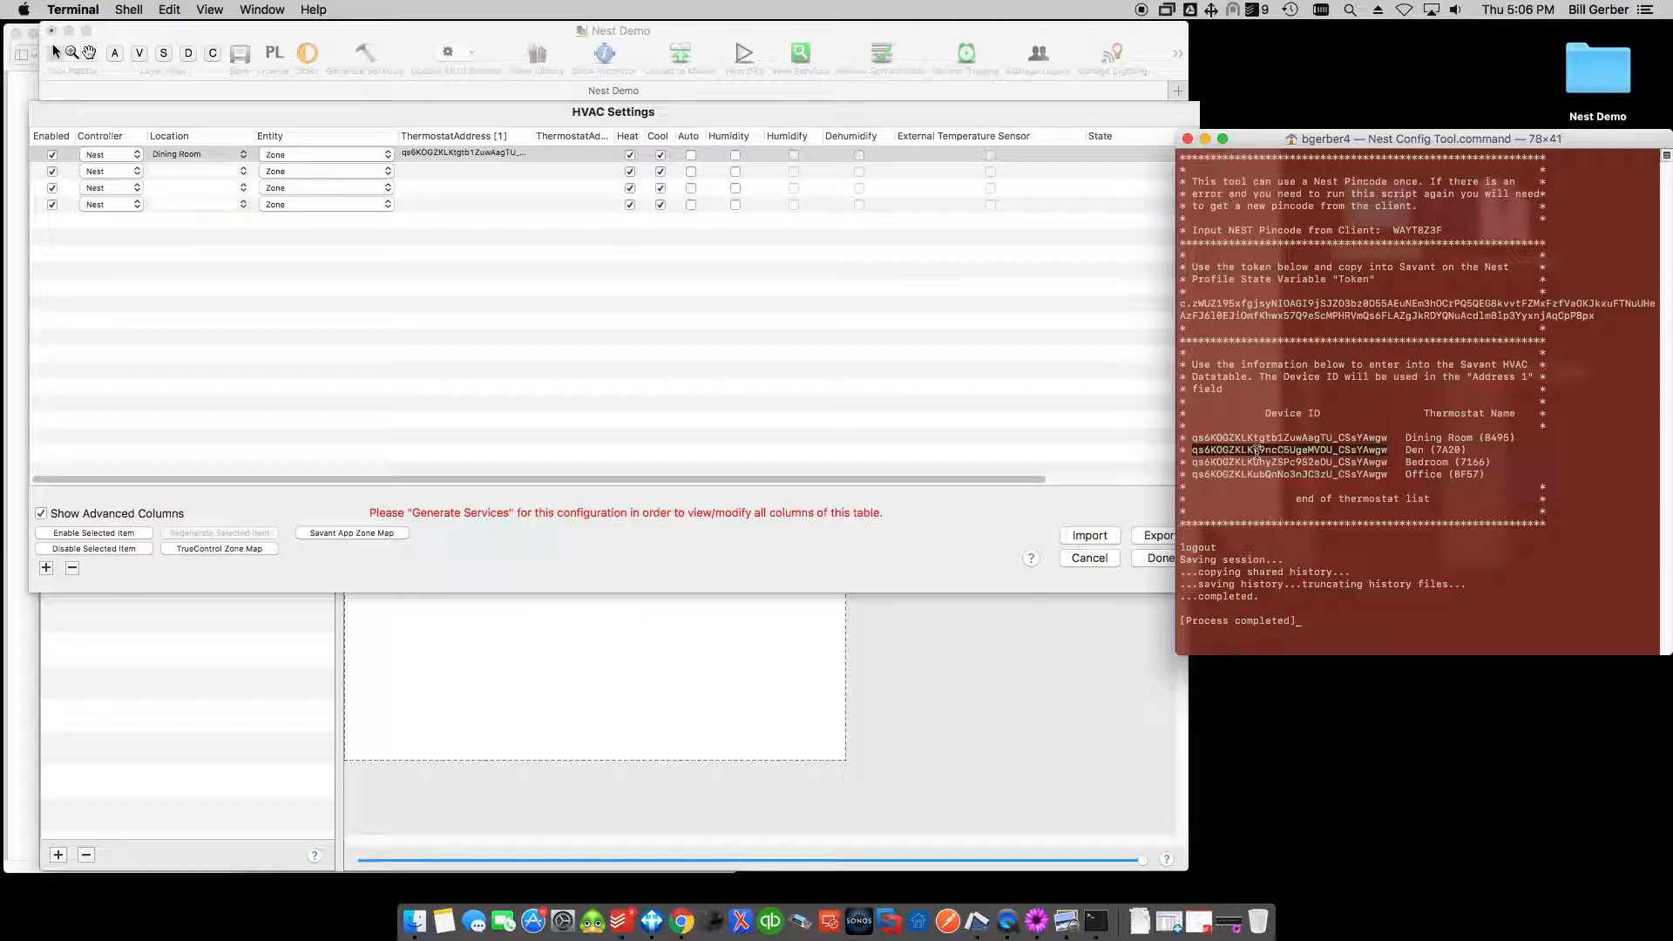
double_click(453, 169)
key(super+v)
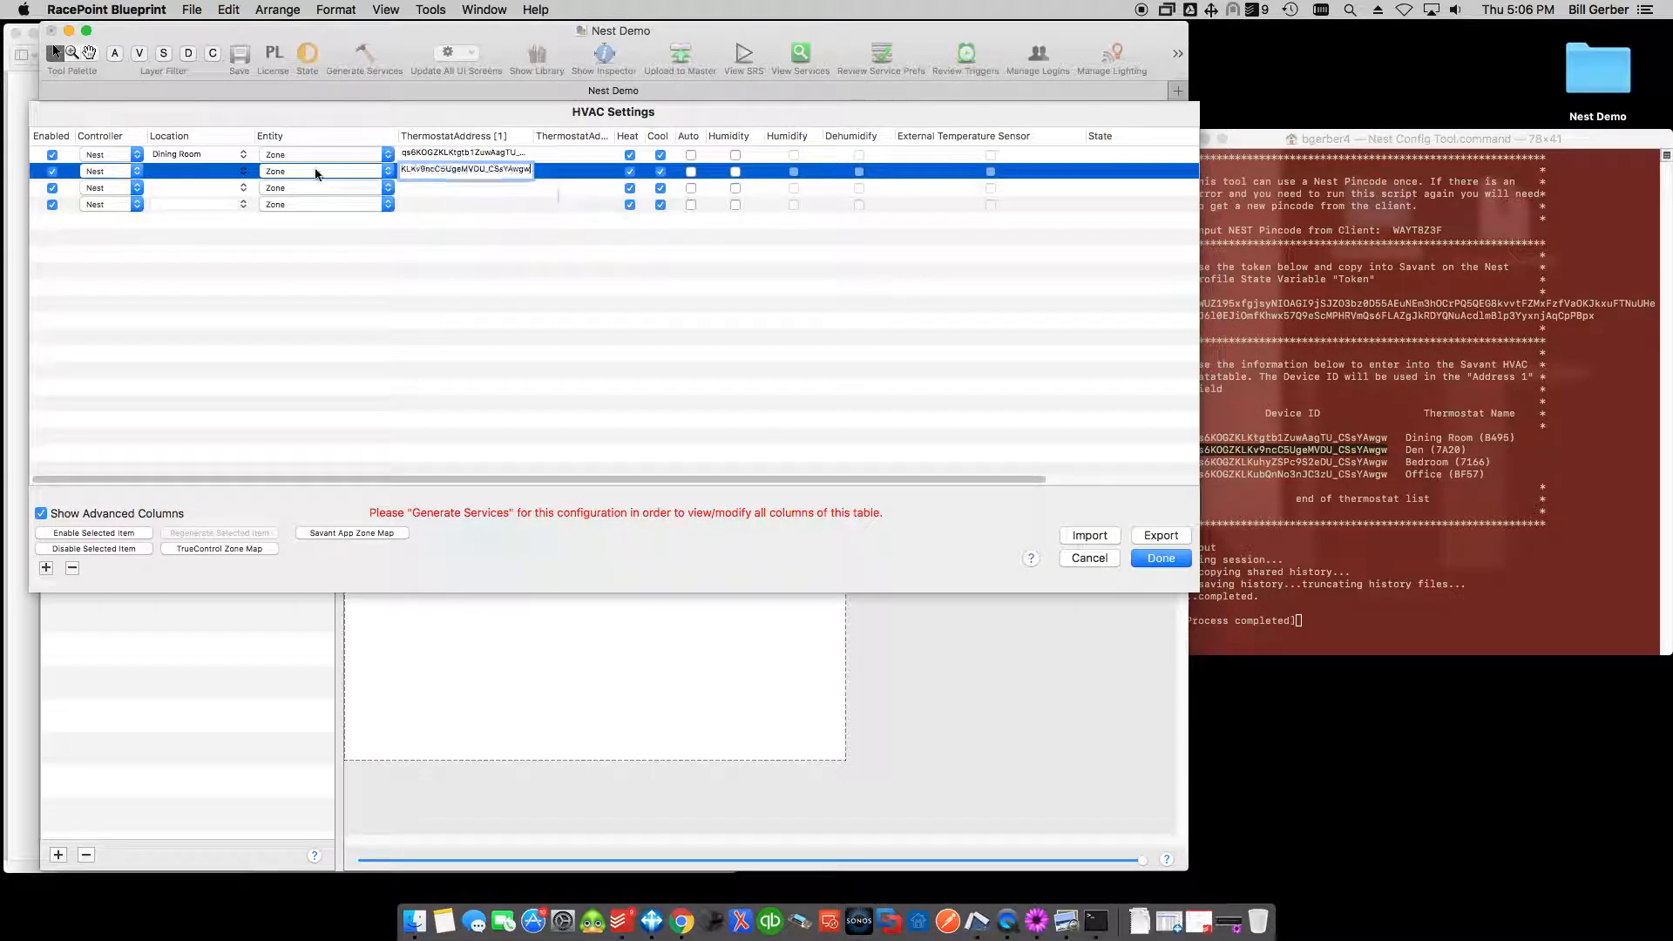
double_click(188, 171)
text(De)
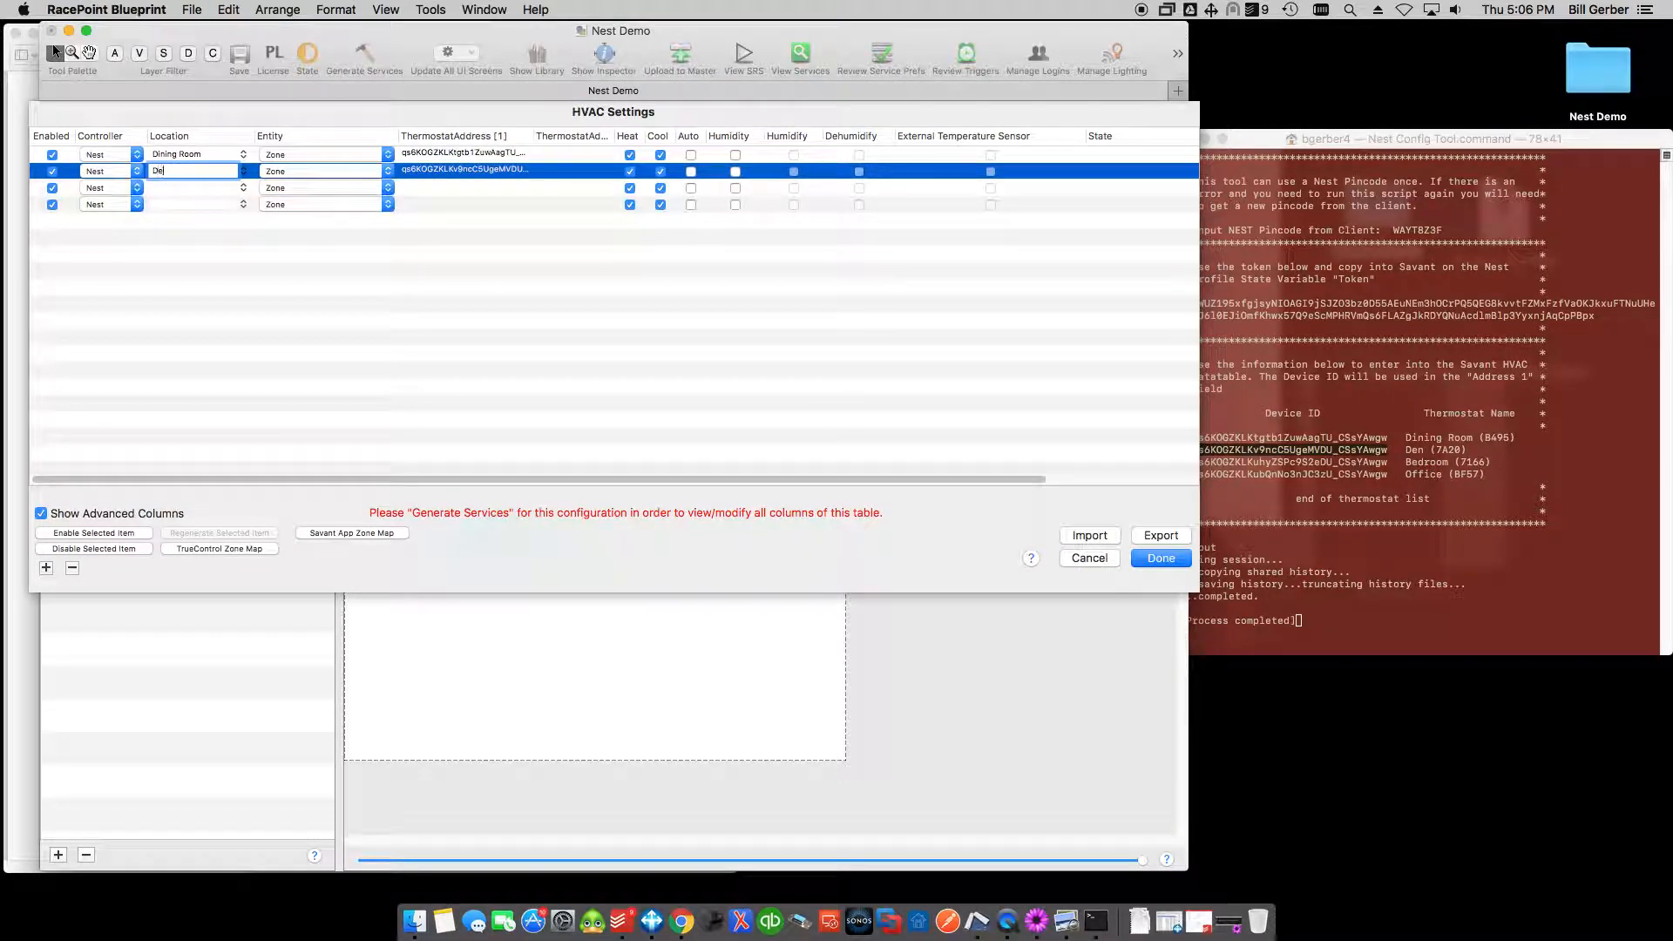
text(n)
key(Return)
Step: Fill row 3 with location Bedroom and the Bedroom thermostat's device ID
click(185, 191)
double_click(186, 190)
text(Bedroom)
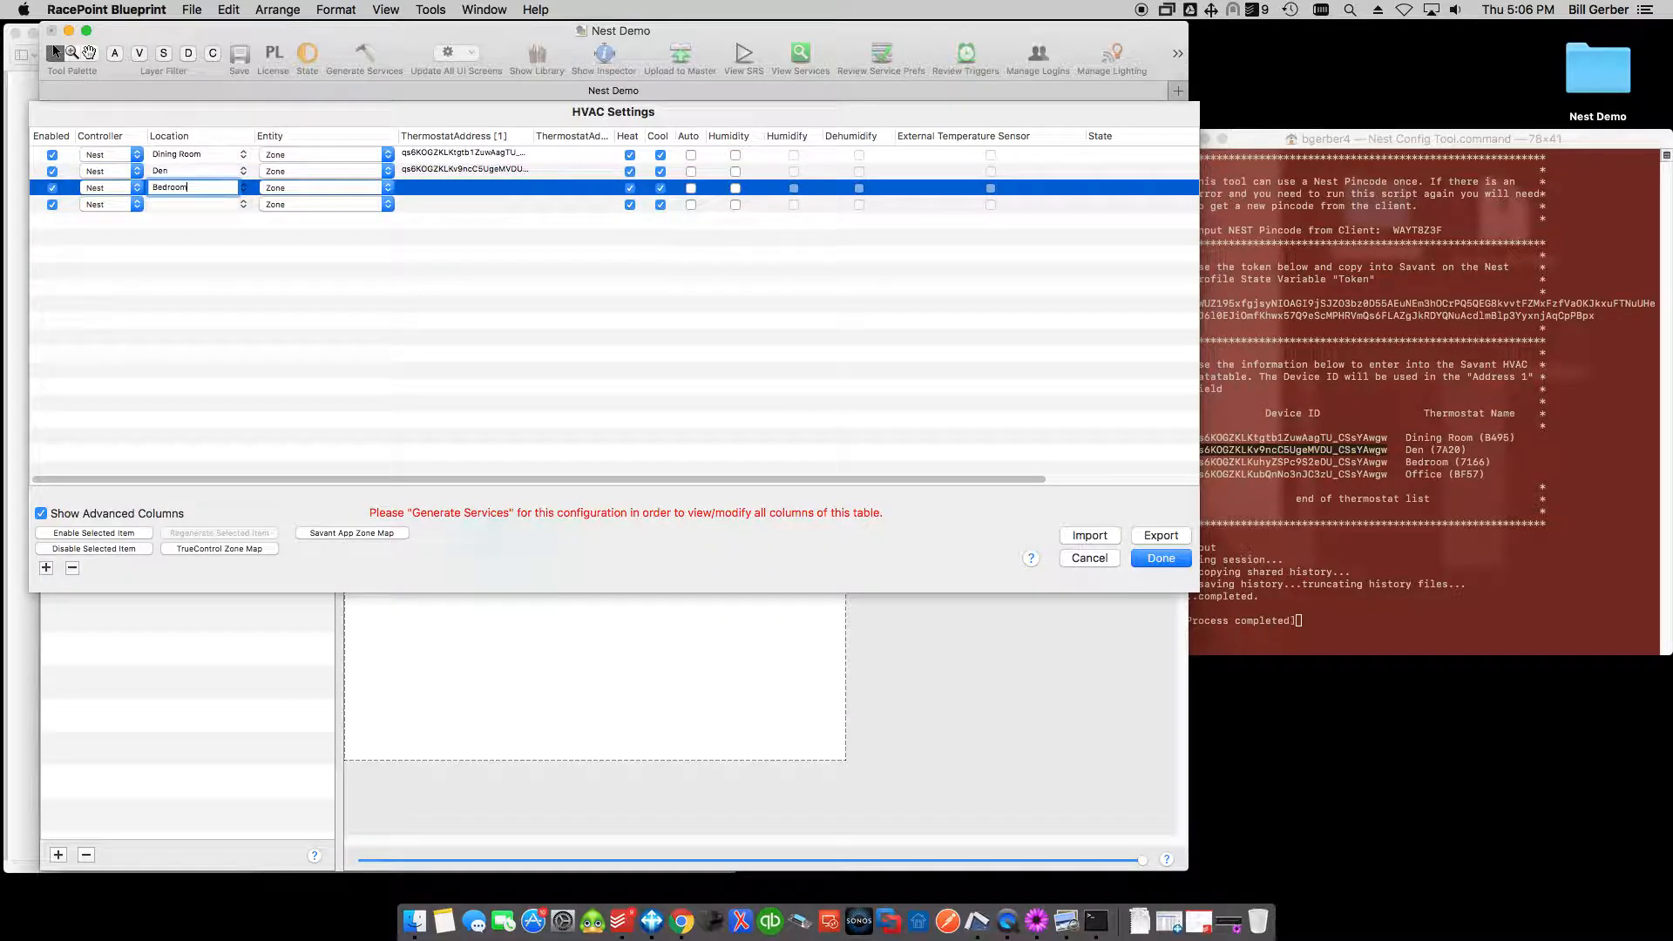
key(Return)
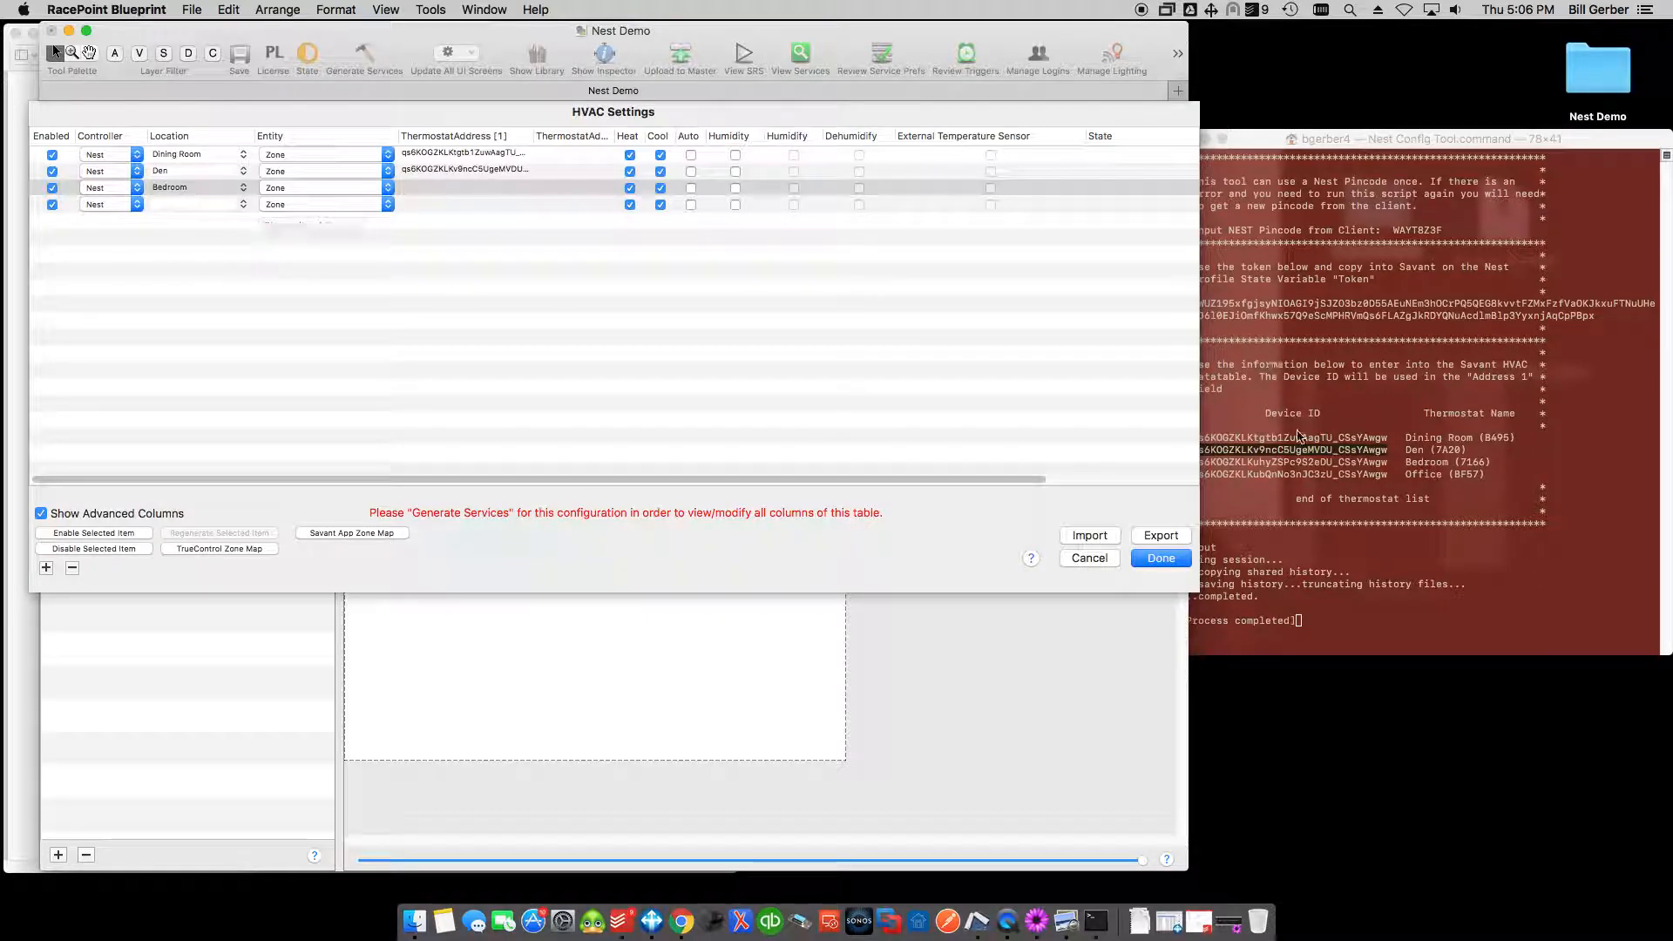
click(1297, 467)
double_click(1297, 465)
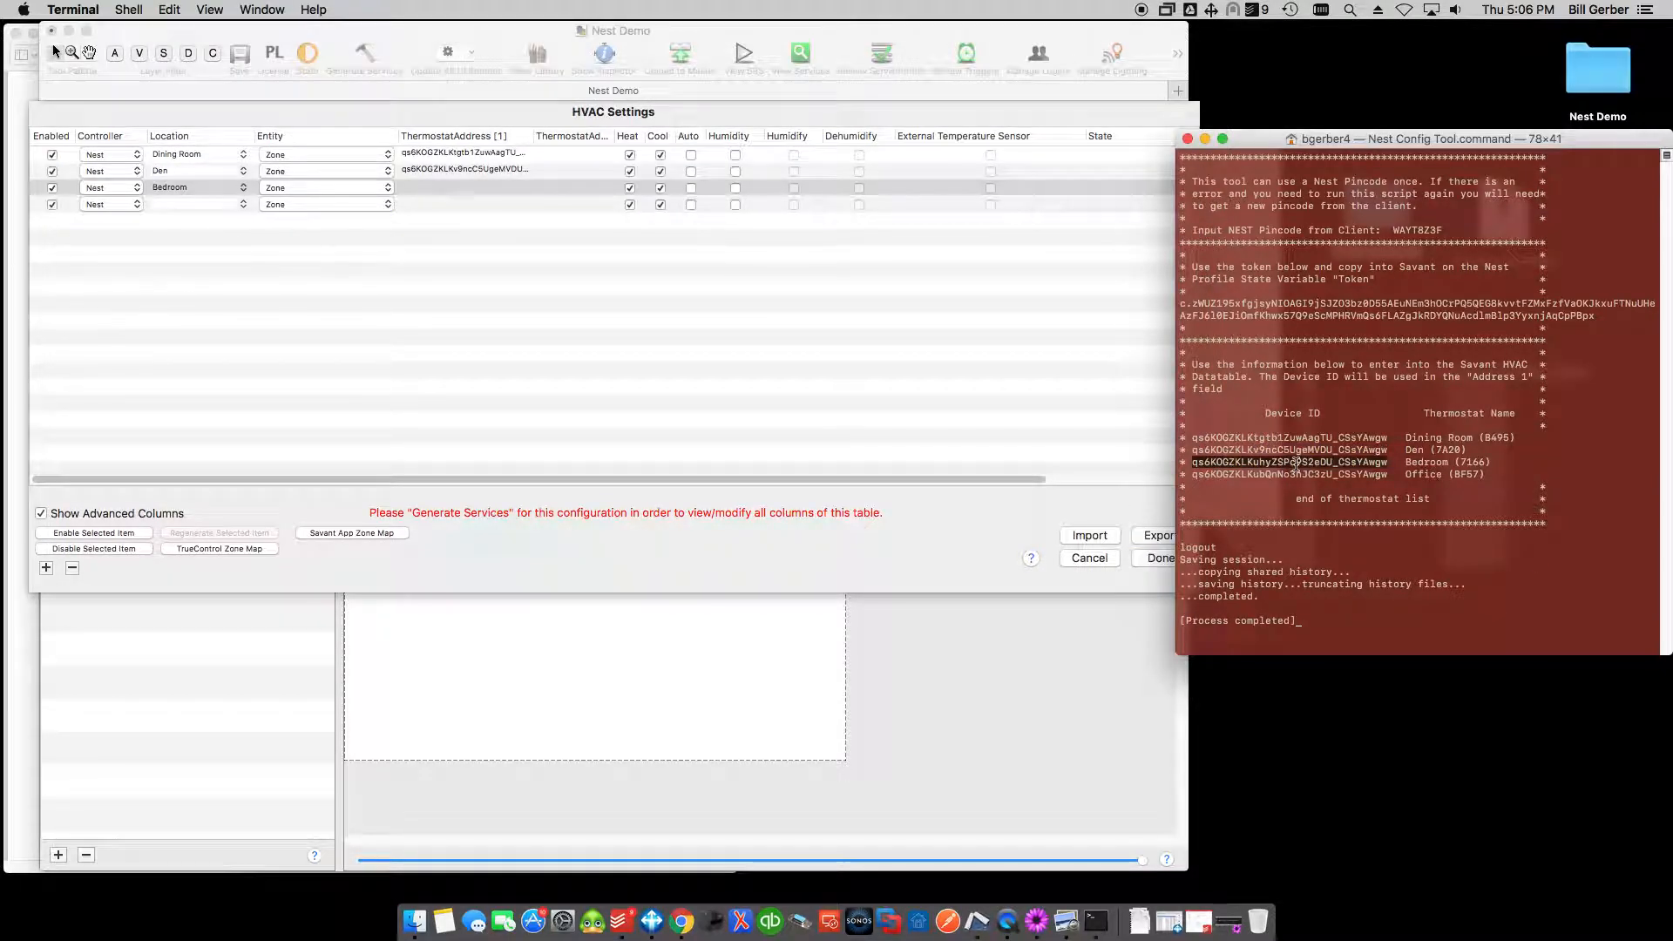
double_click(455, 186)
key(super+v)
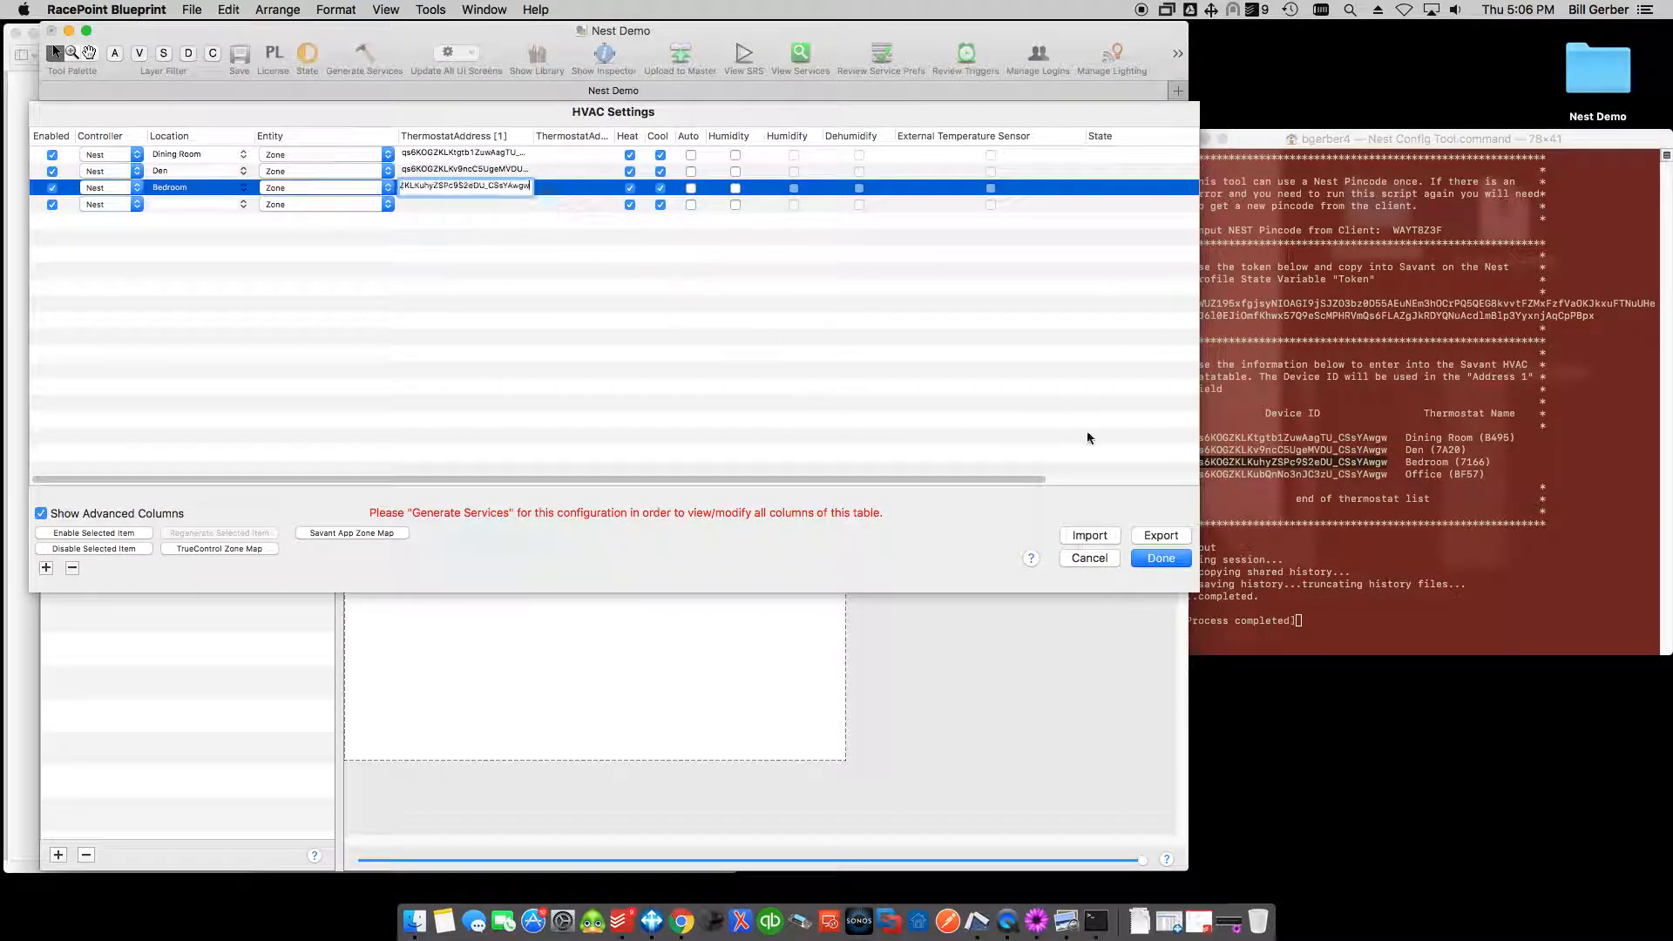
Step: Fill row 4 with the Office thermostat's device ID and location Office
click(1275, 475)
double_click(1275, 475)
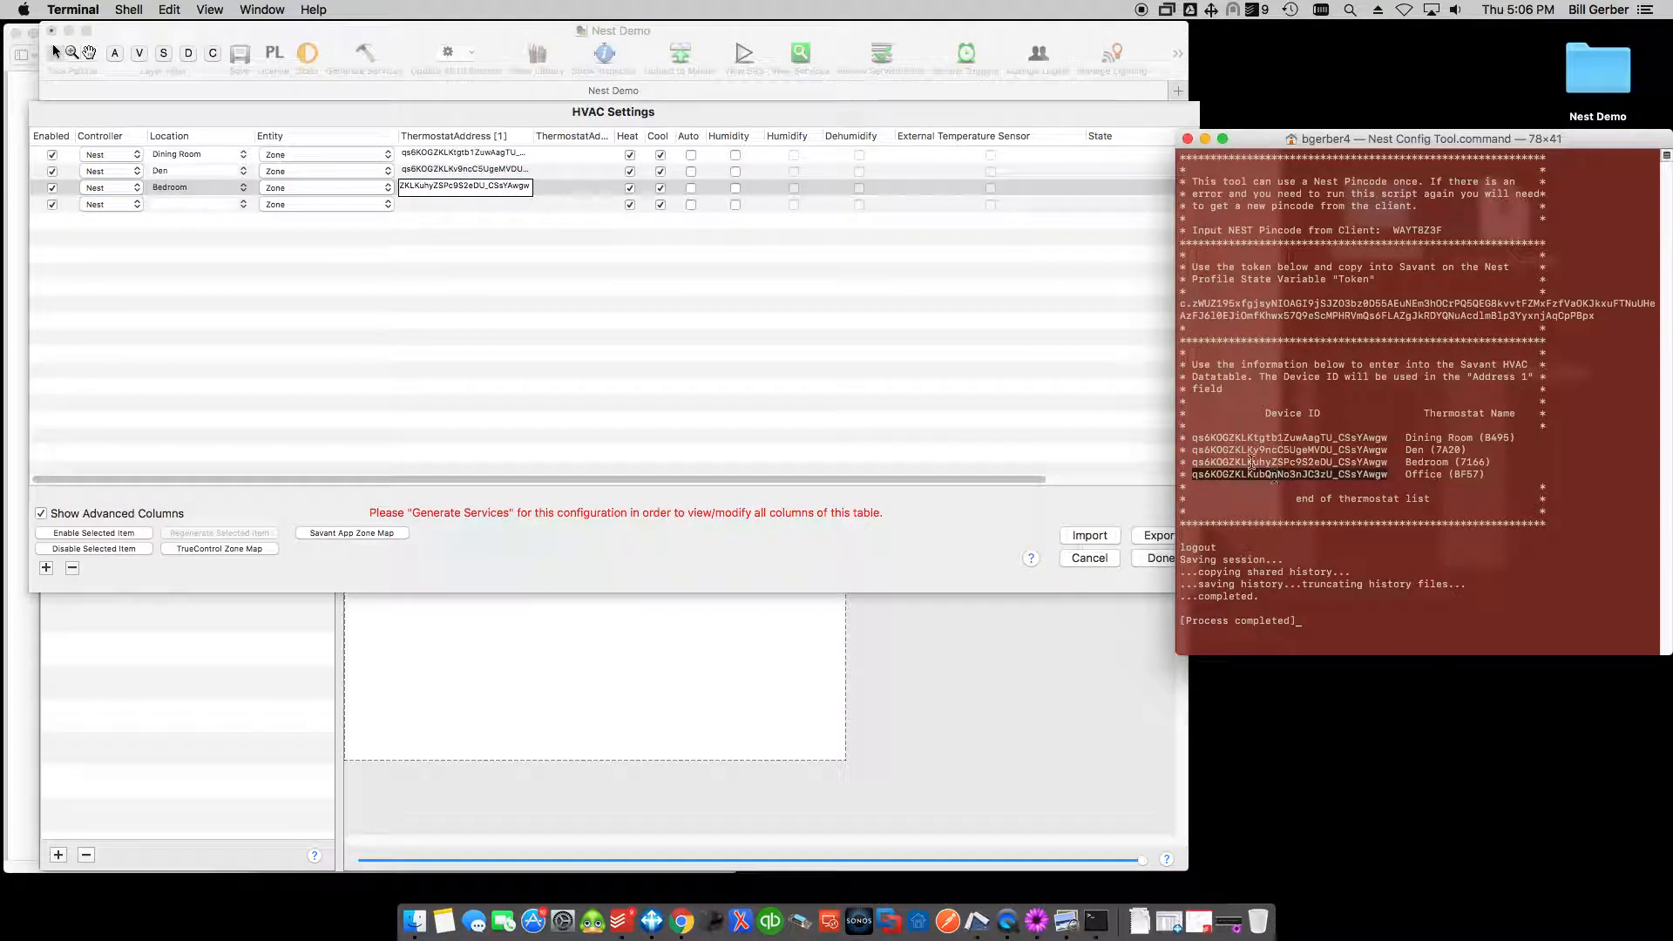
click(481, 206)
double_click(482, 207)
key(super+v)
click(192, 204)
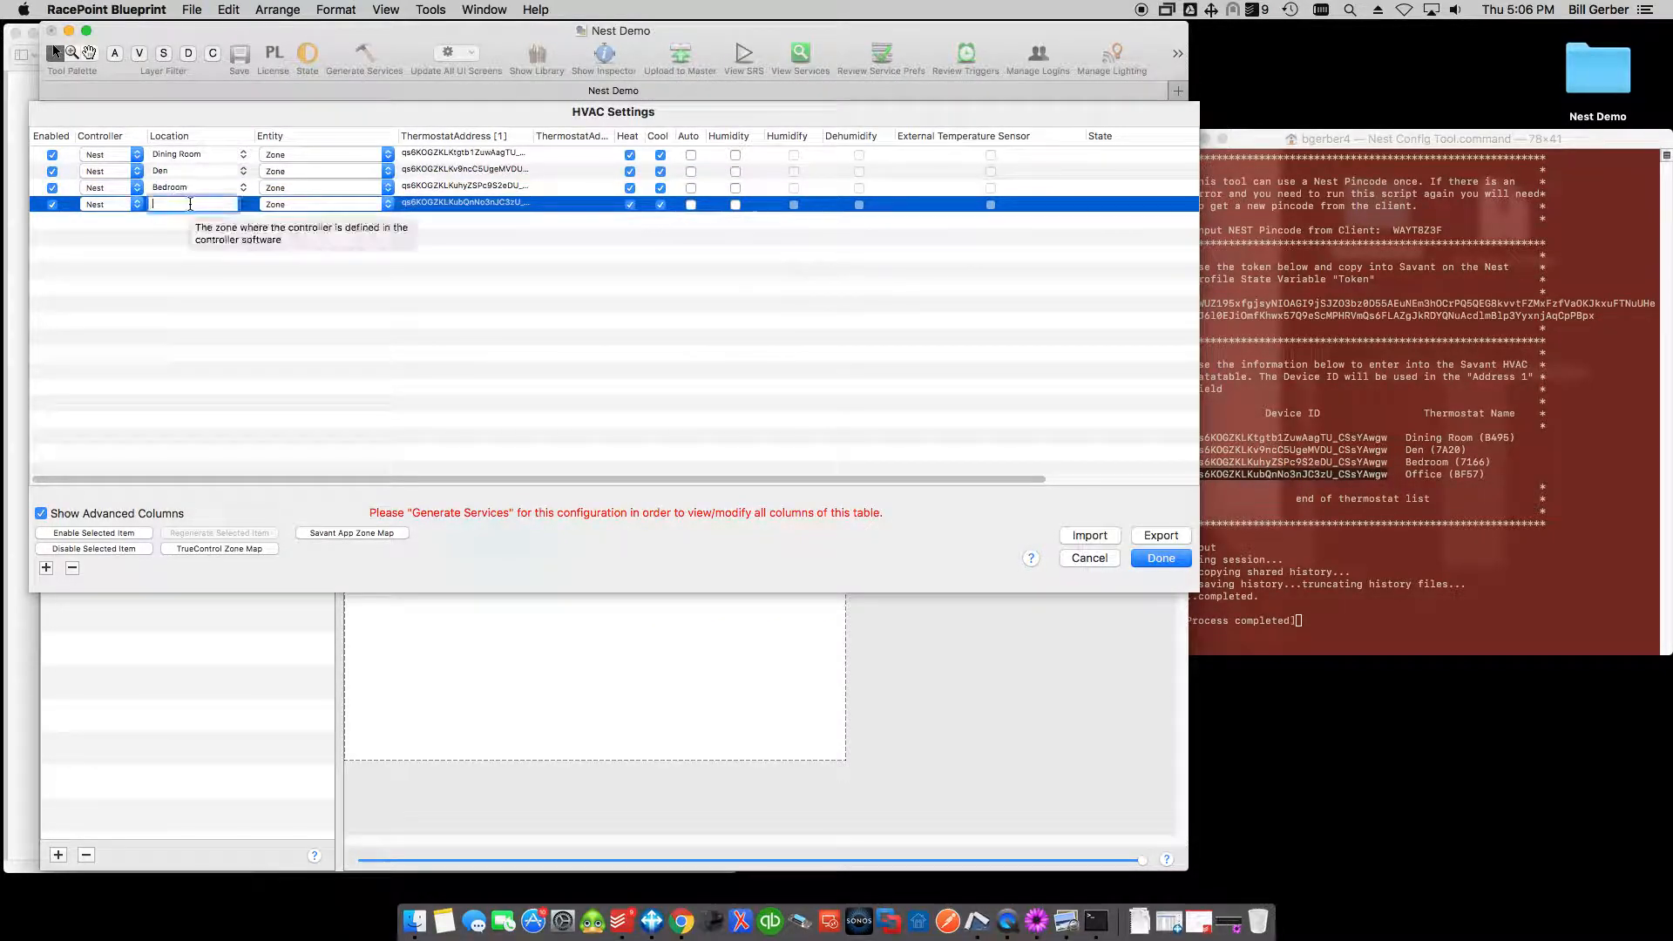
text(Office)
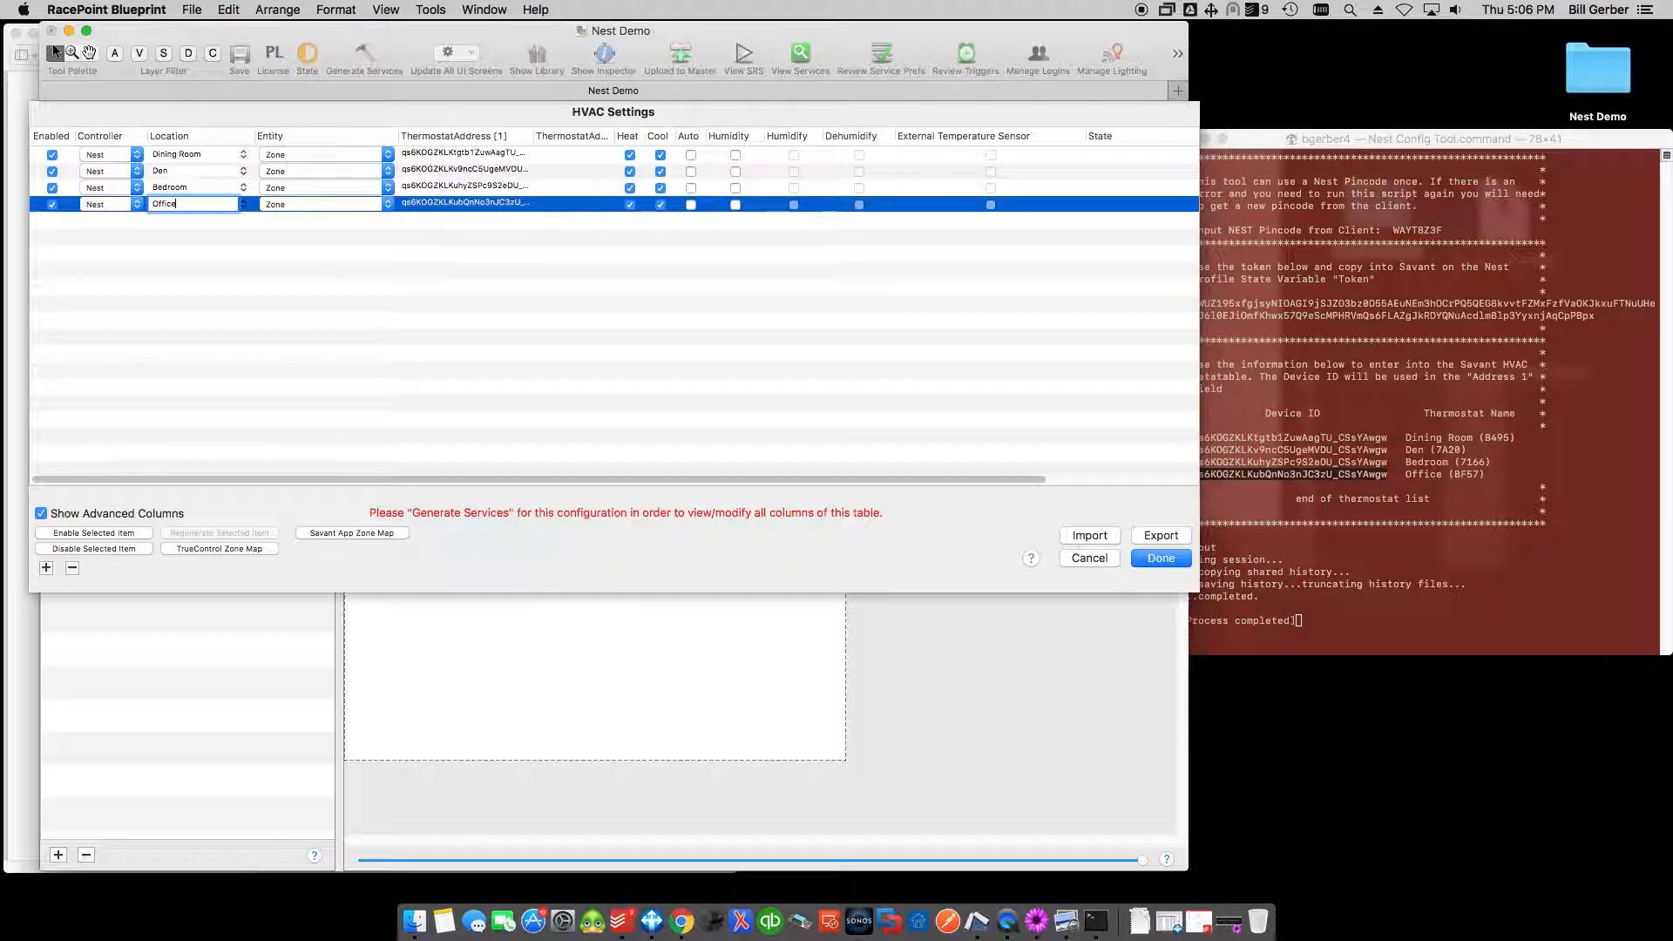
key(Return)
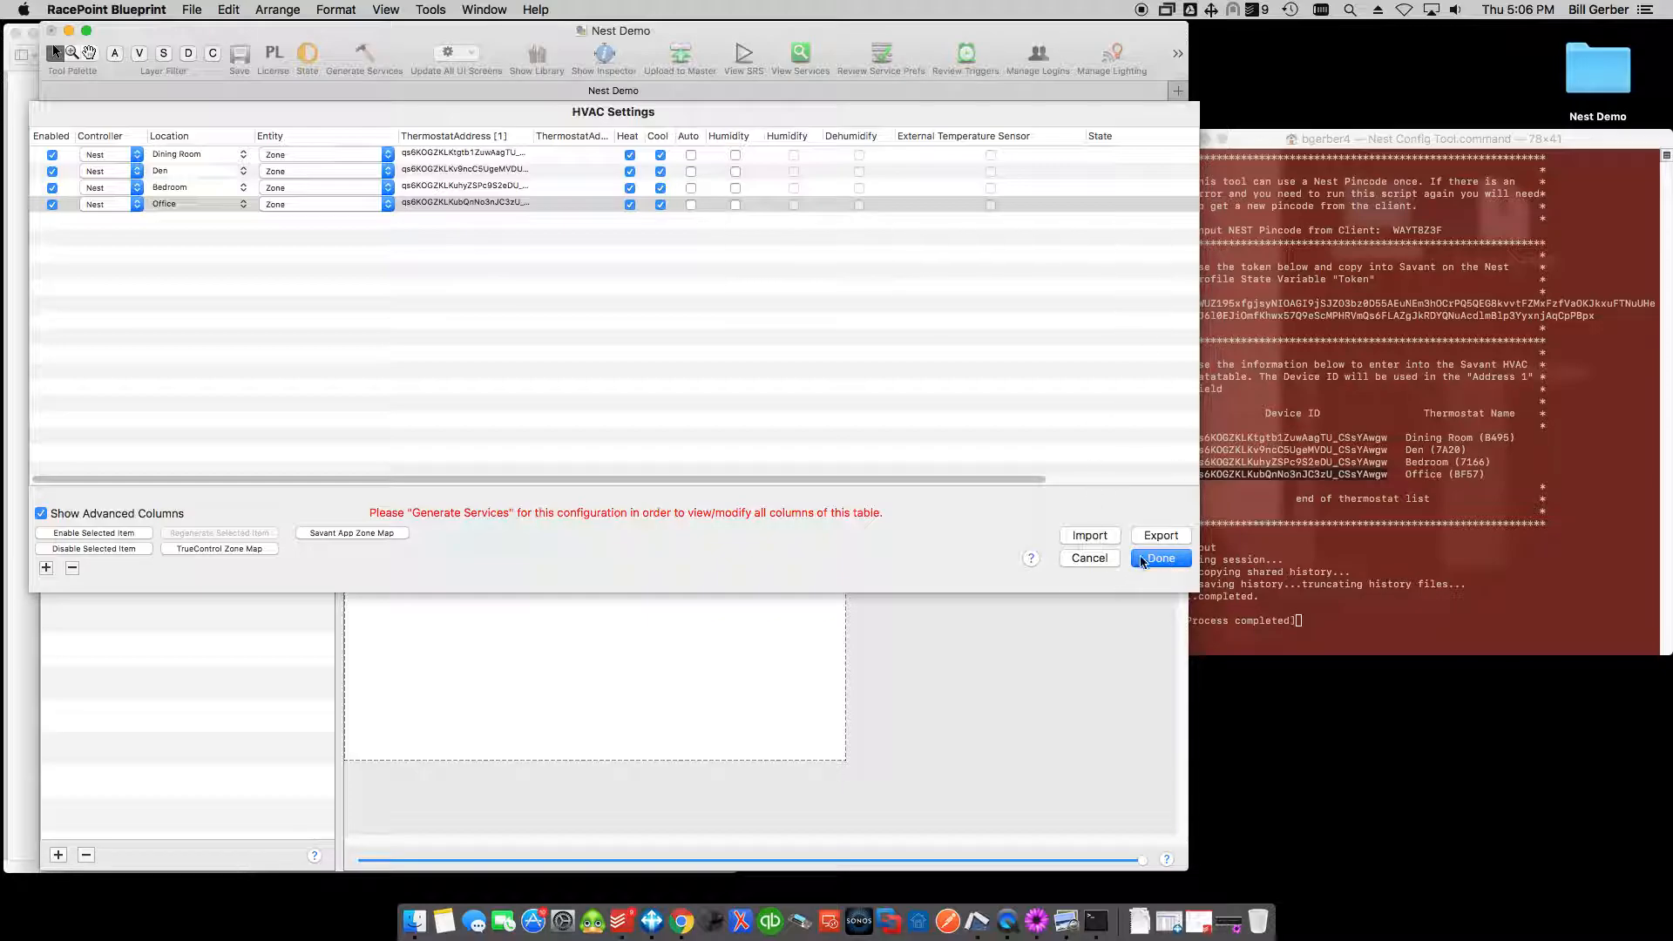
Step: Close HVAC Settings, generate services, and save the Nest Demo configuration for upload to the host
click(1157, 560)
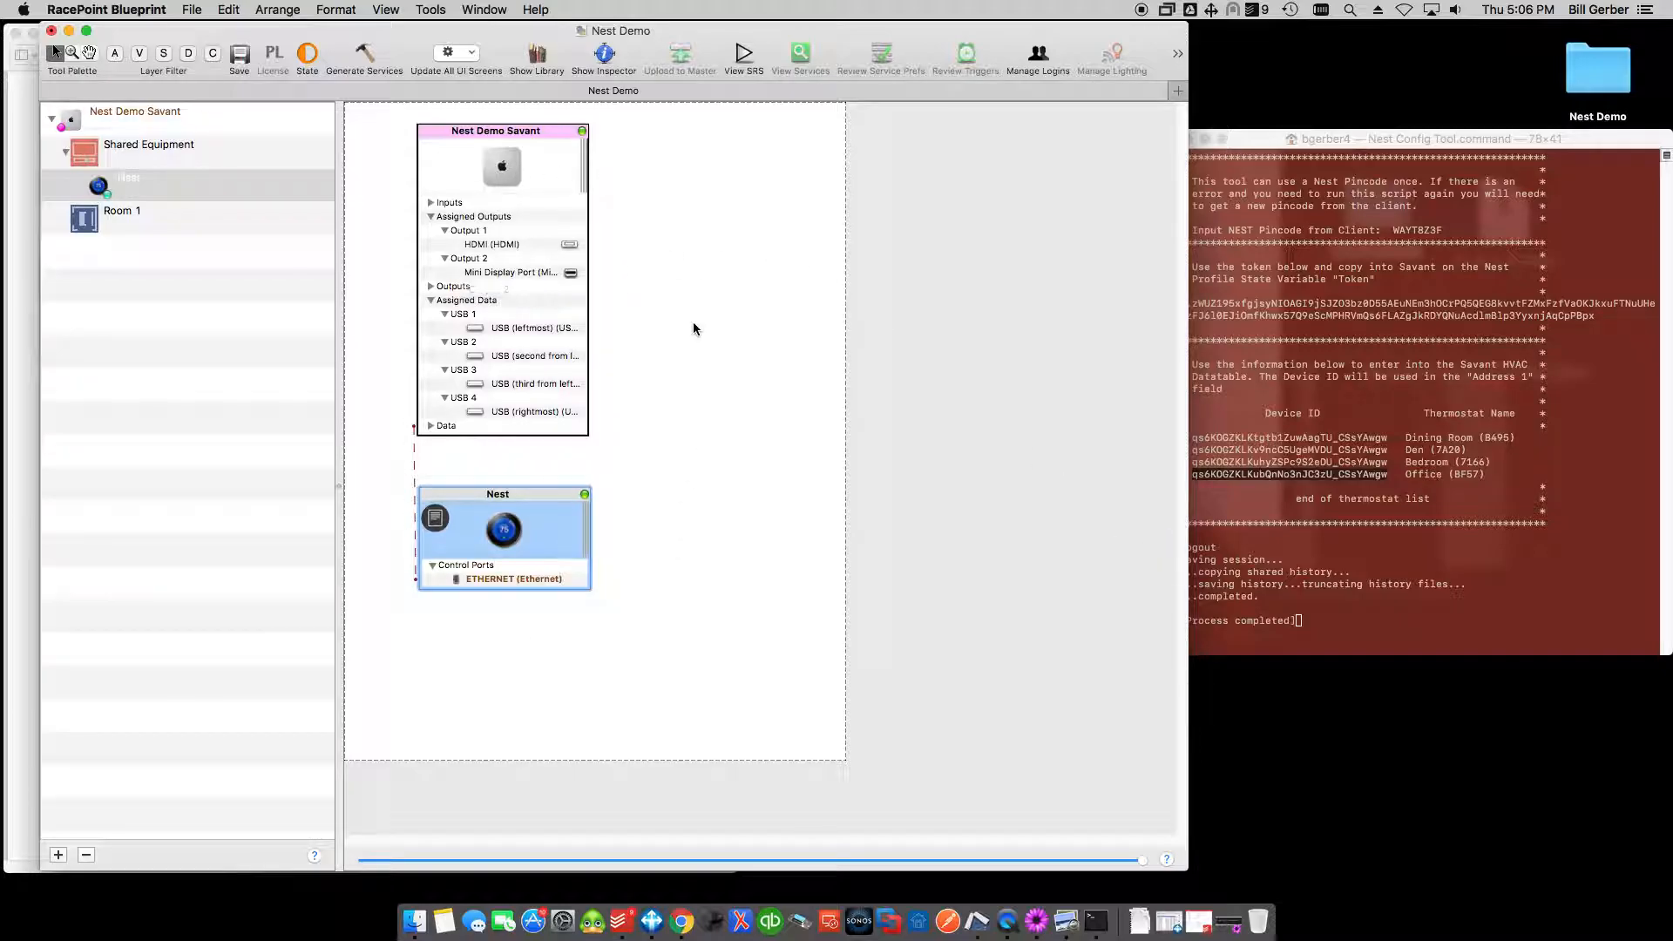
click(369, 63)
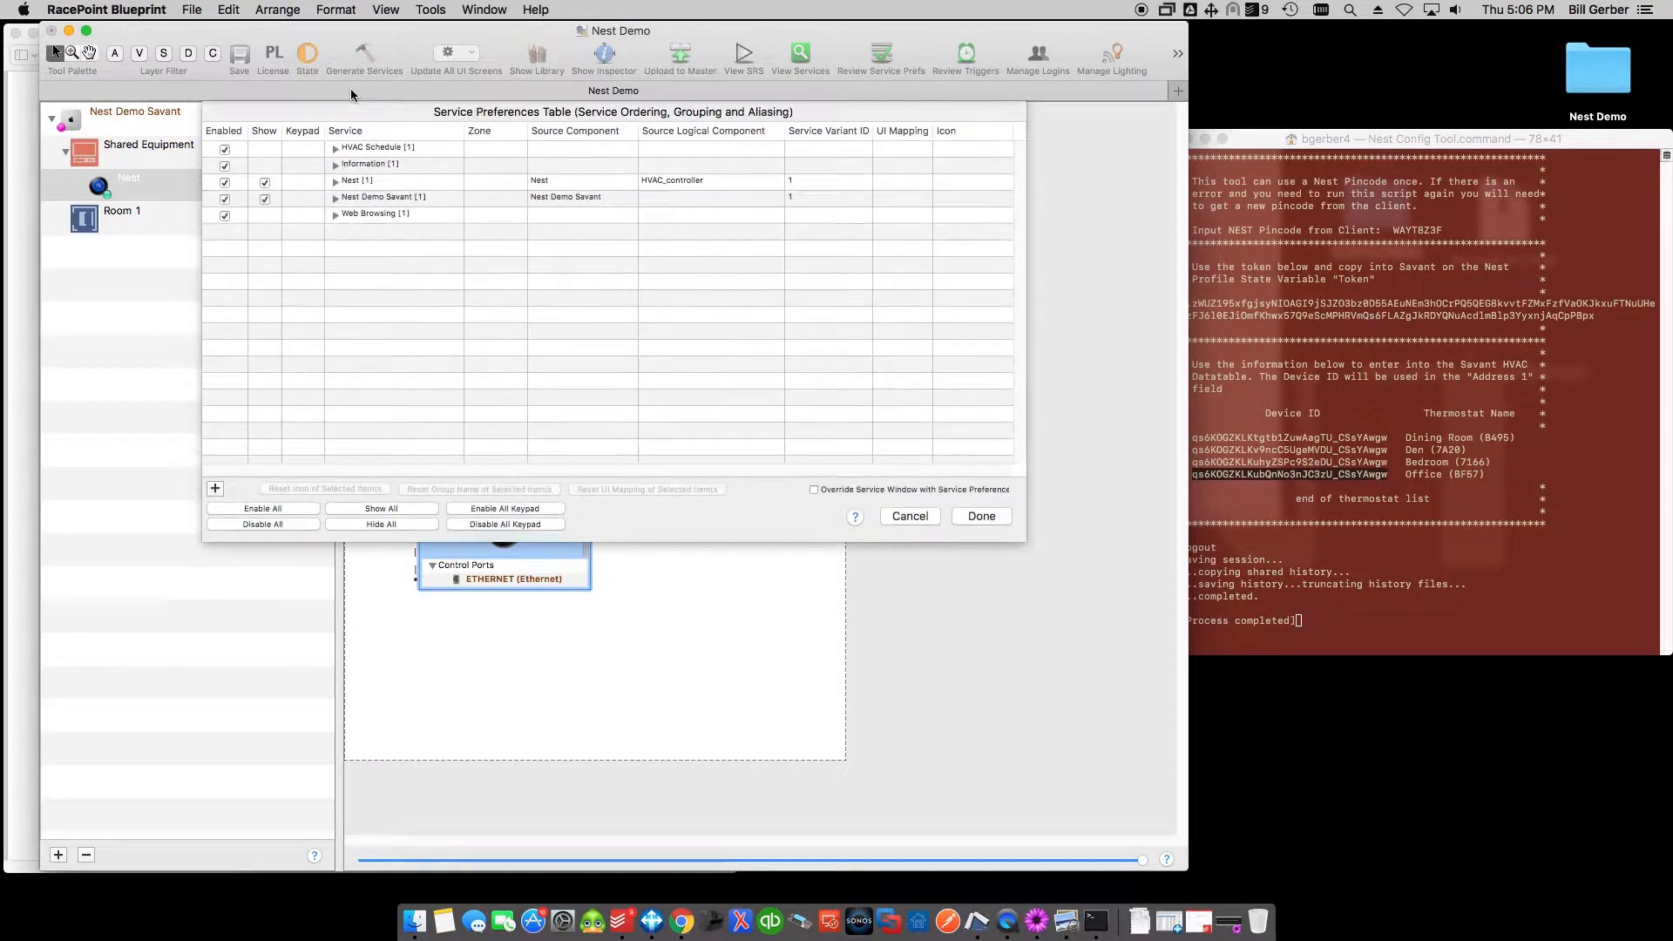
click(982, 517)
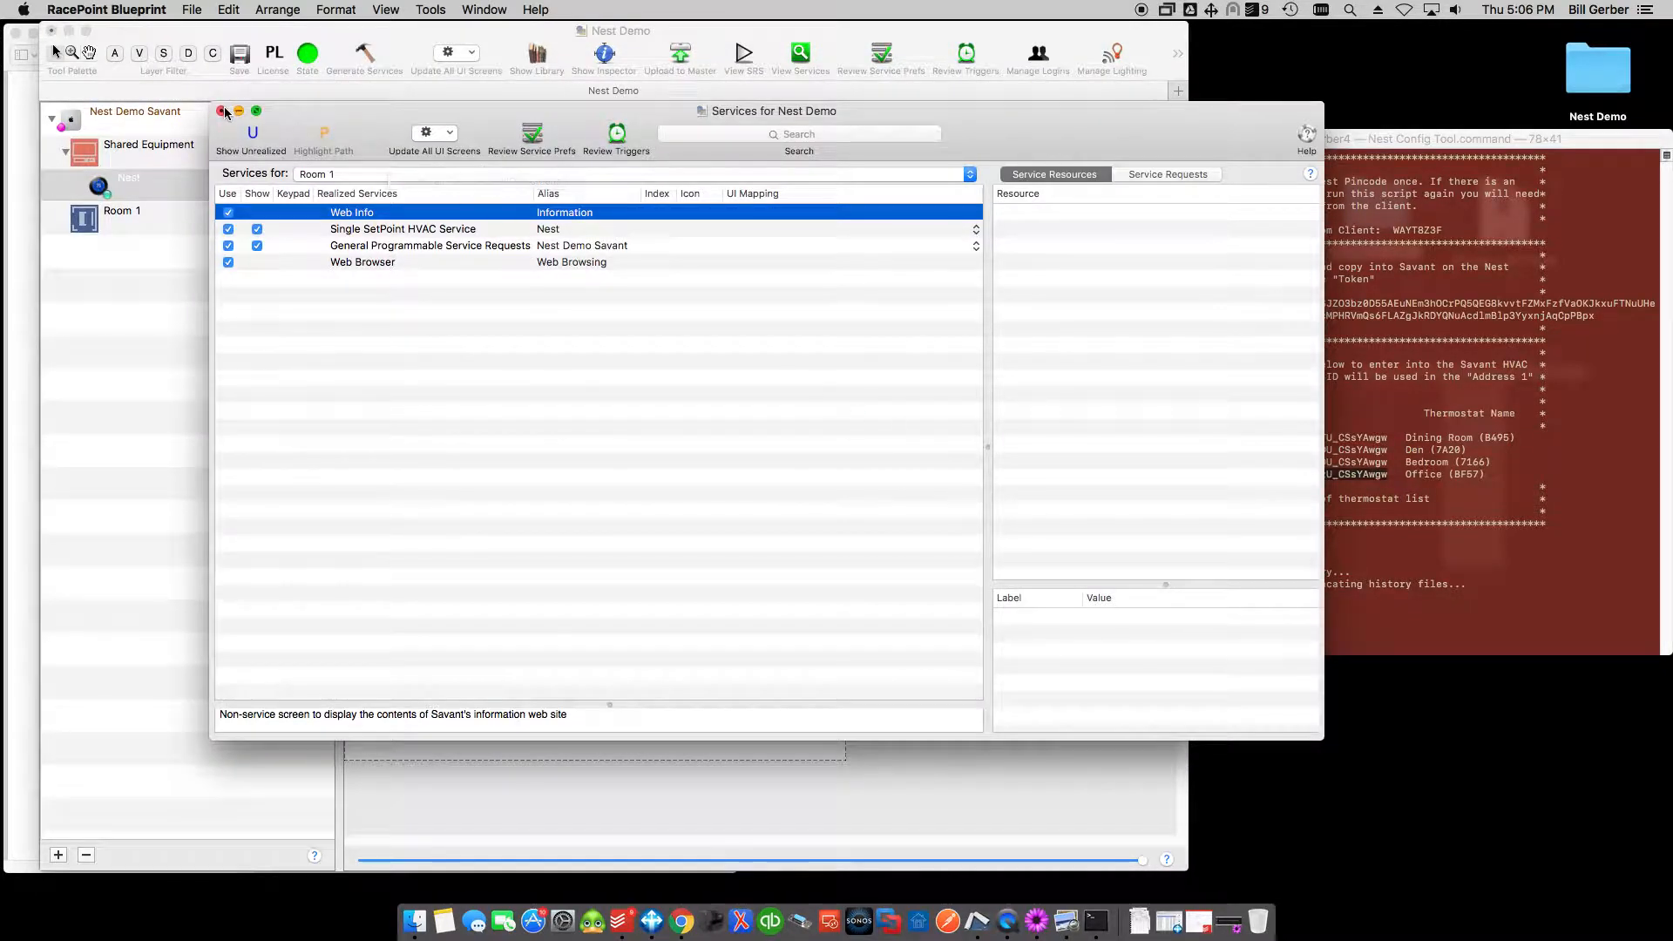
click(223, 112)
click(680, 54)
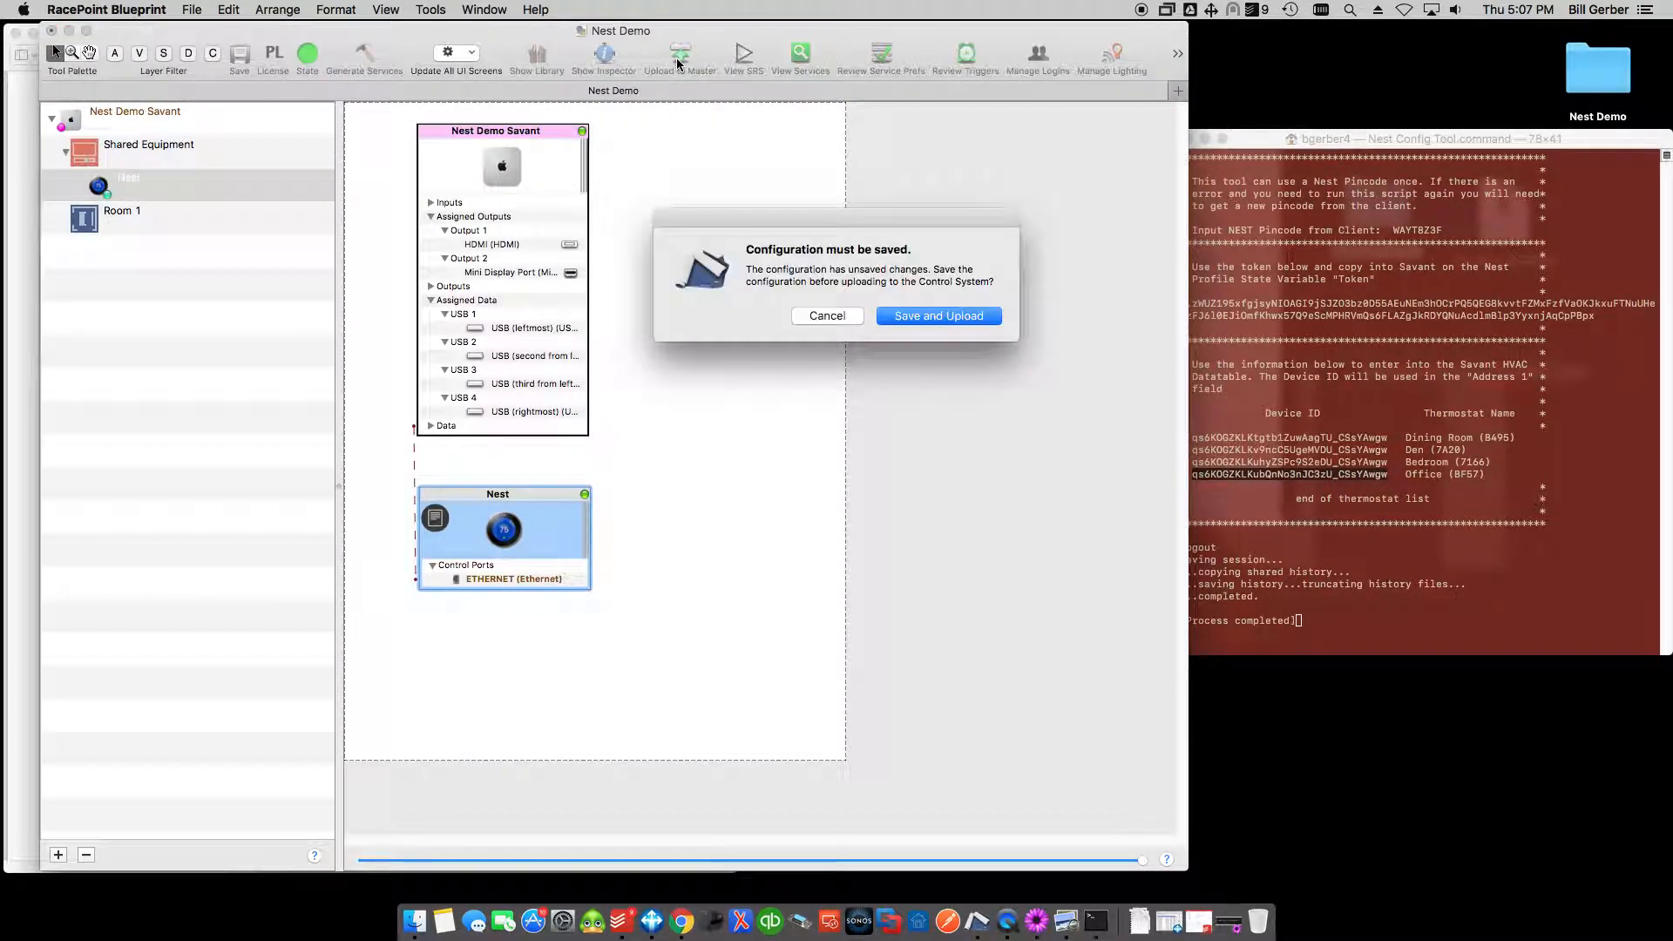
click(971, 314)
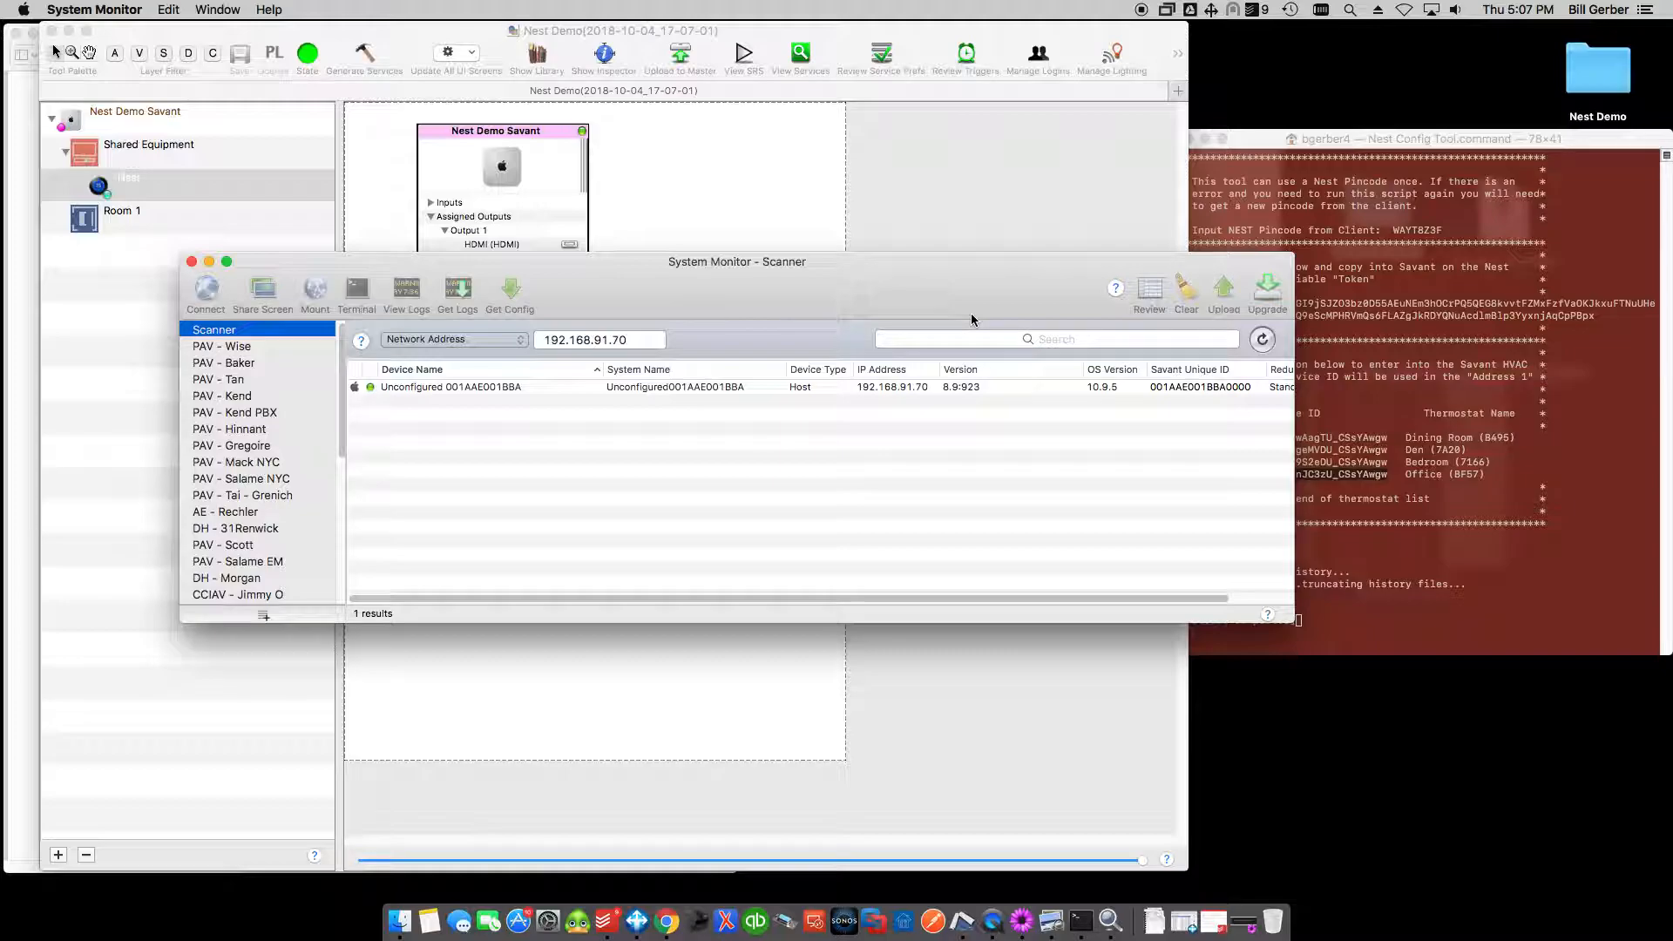
Step: Upload the configuration, rescan, and open the Nest Demo Savant host's System Status
click(929, 369)
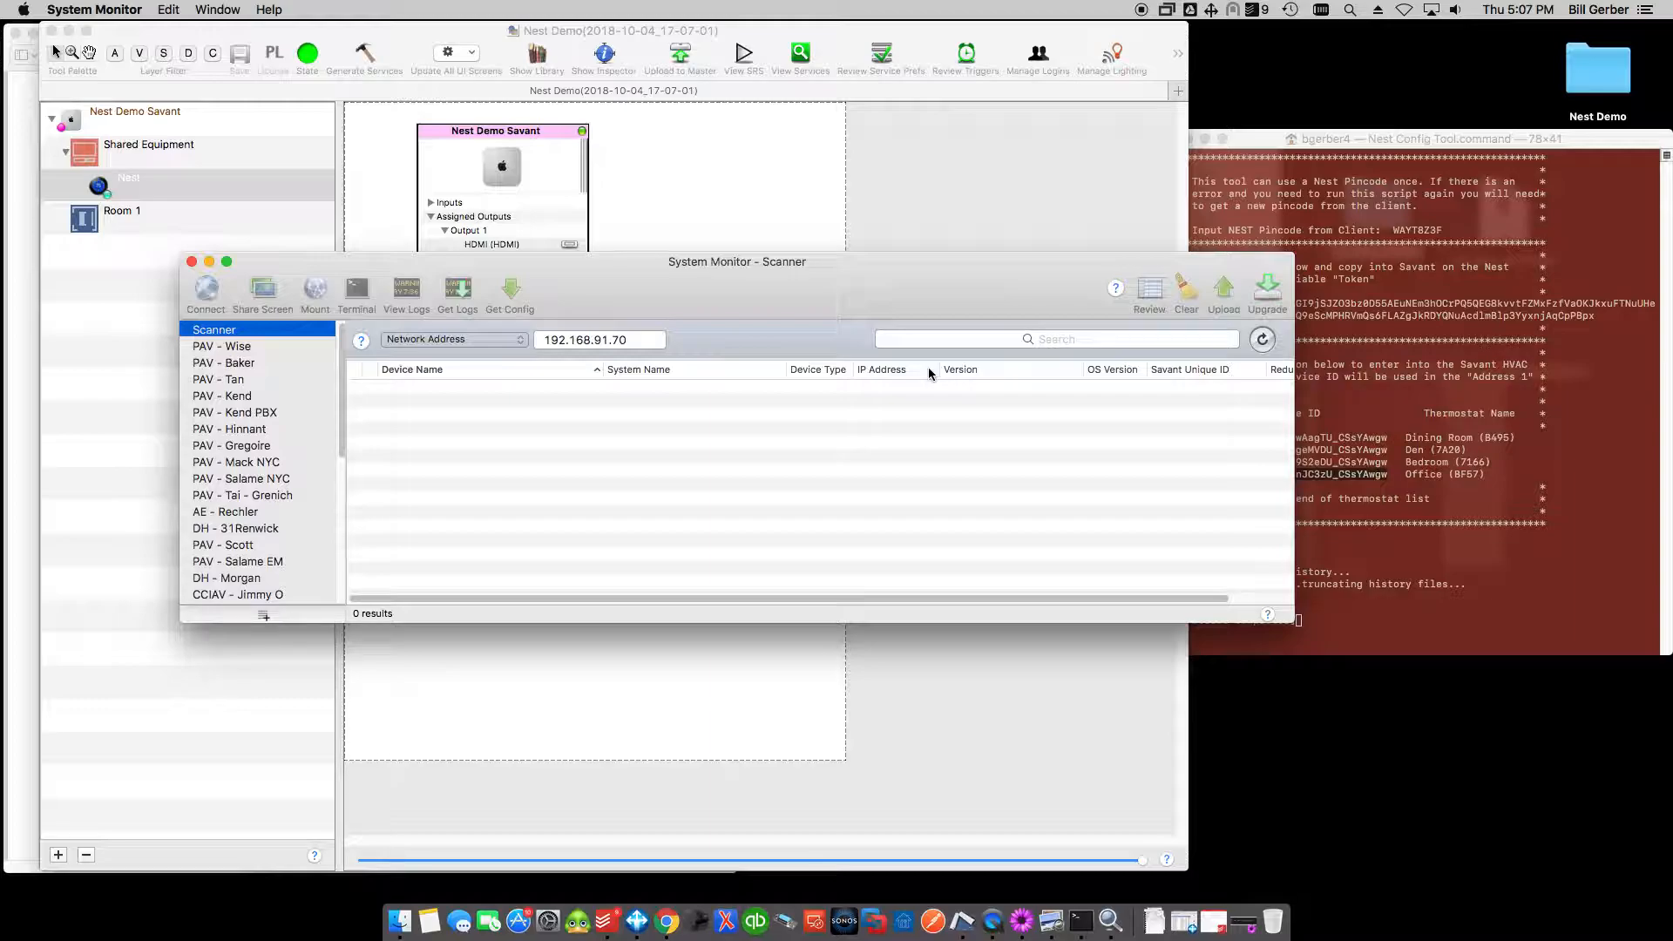
click(1262, 341)
click(514, 387)
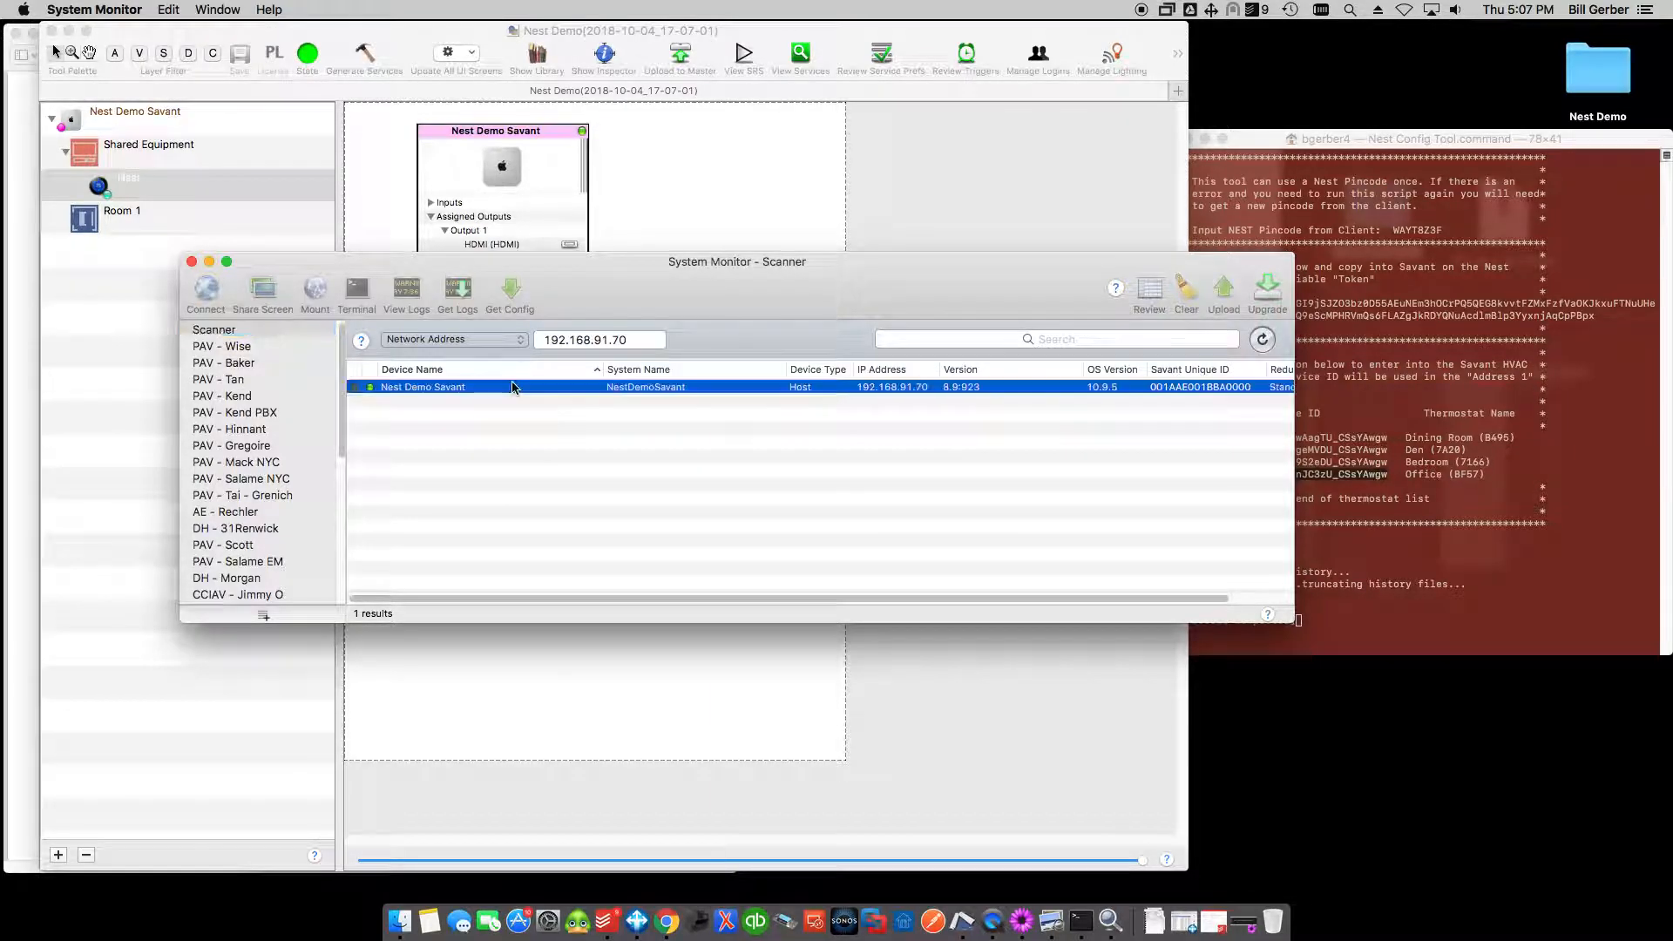
double_click(450, 389)
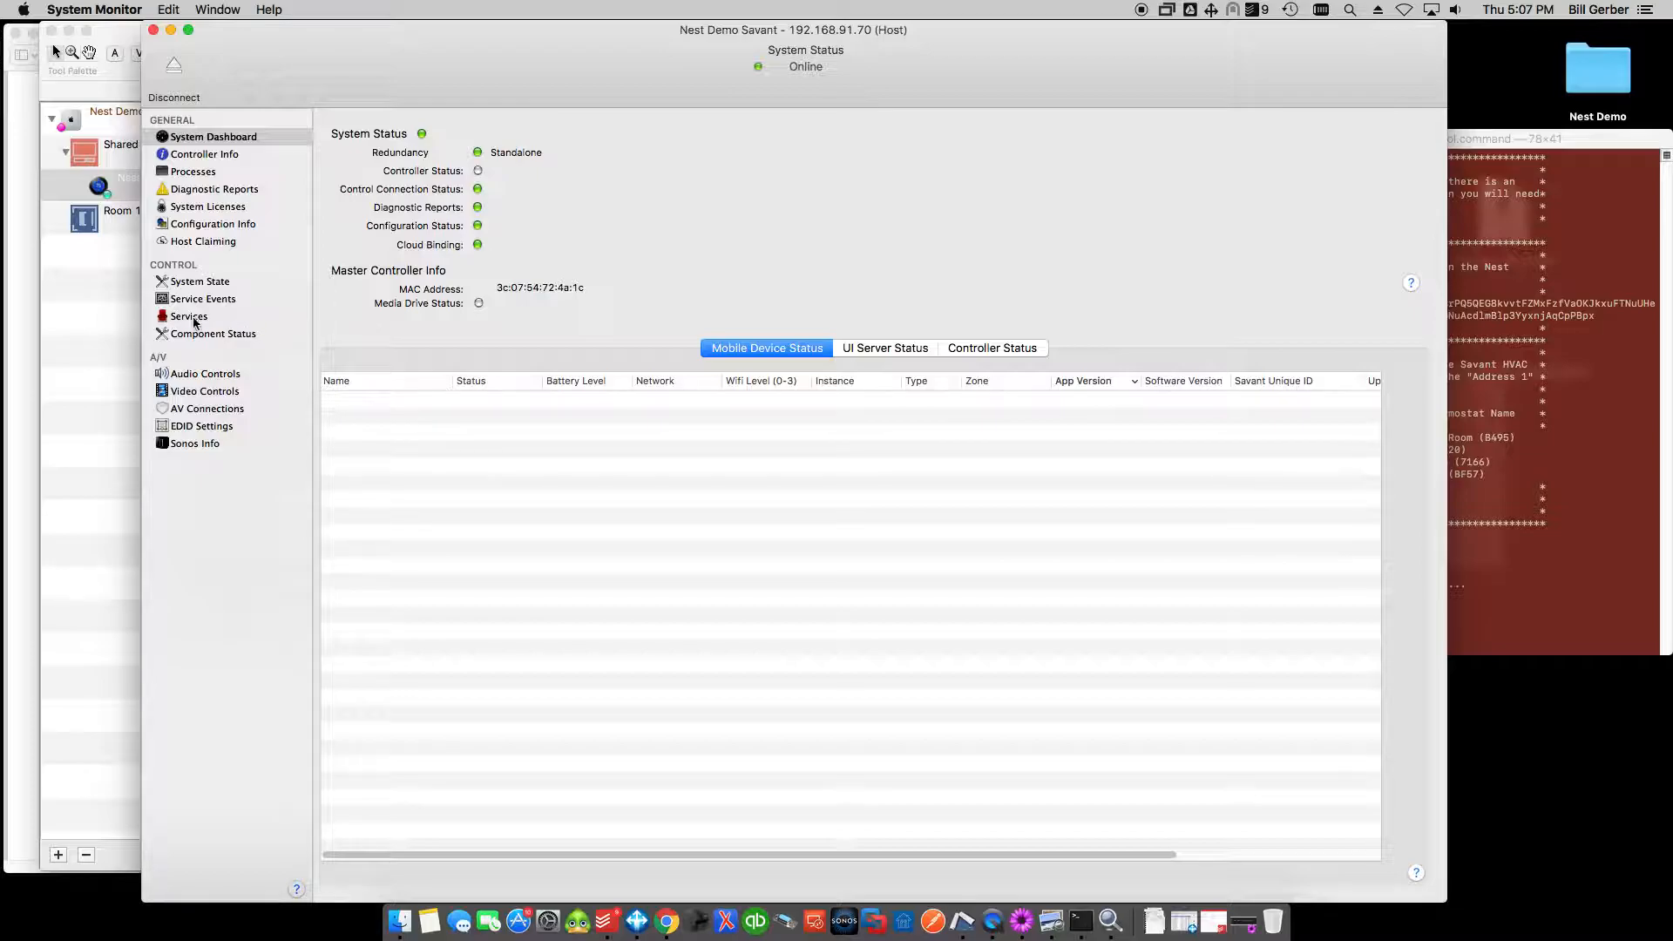
Step: Show Nest's Component Status and highlight its last API request and received thermostat data
click(183, 335)
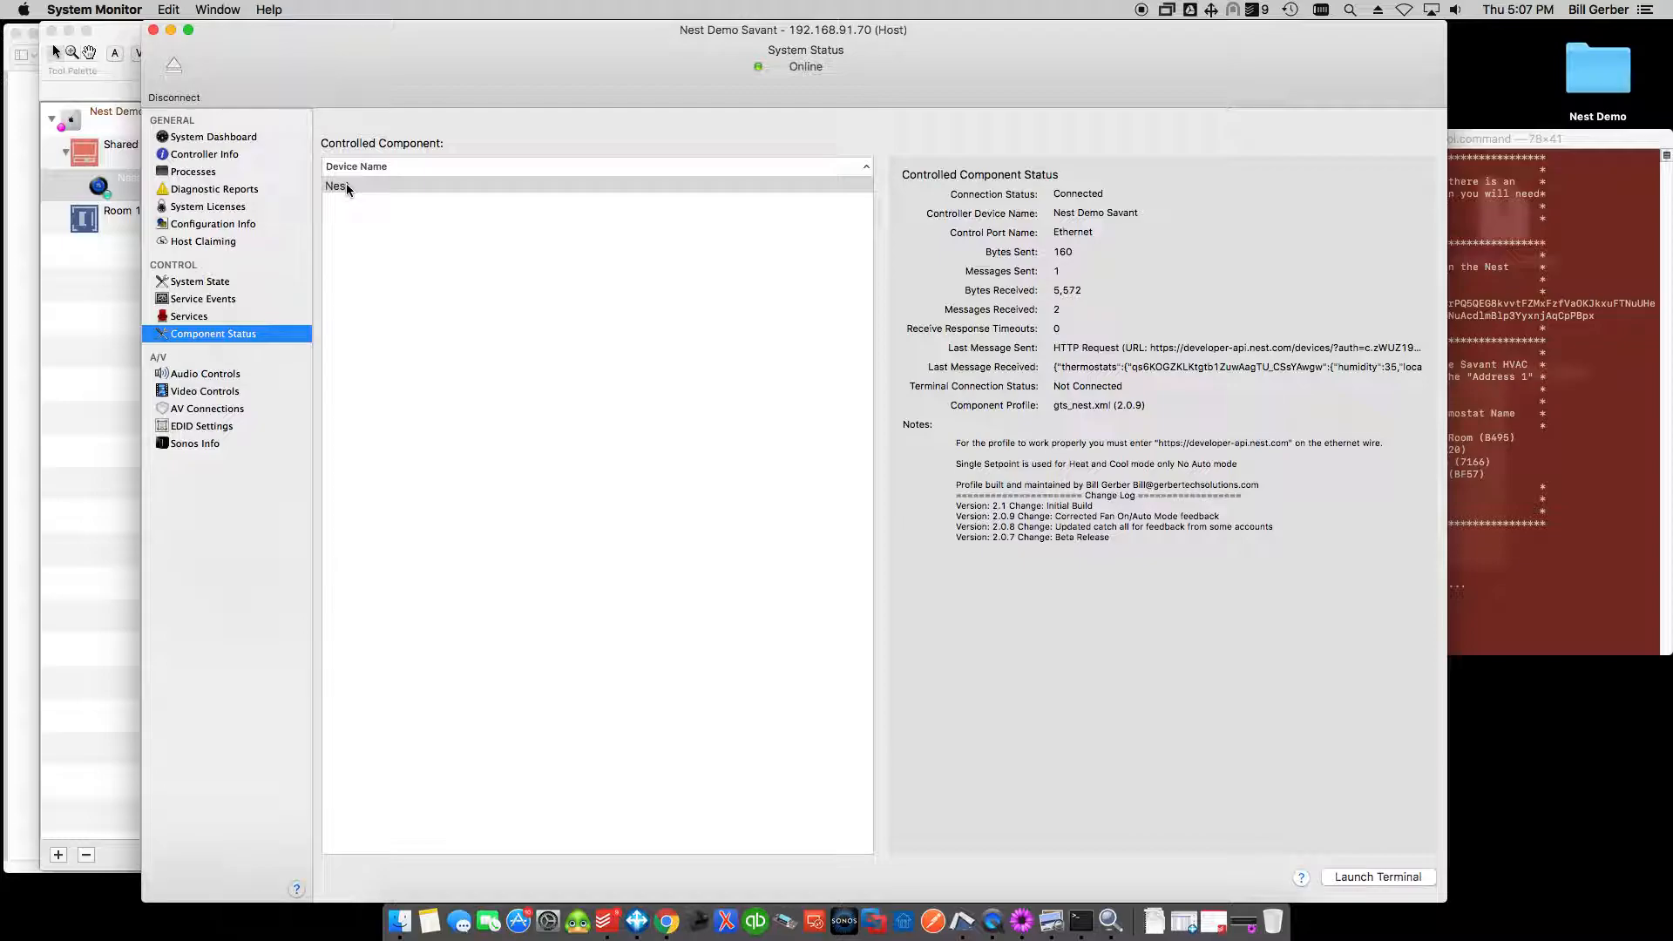
drag(1066, 349, 1349, 349)
drag(1072, 370, 1351, 388)
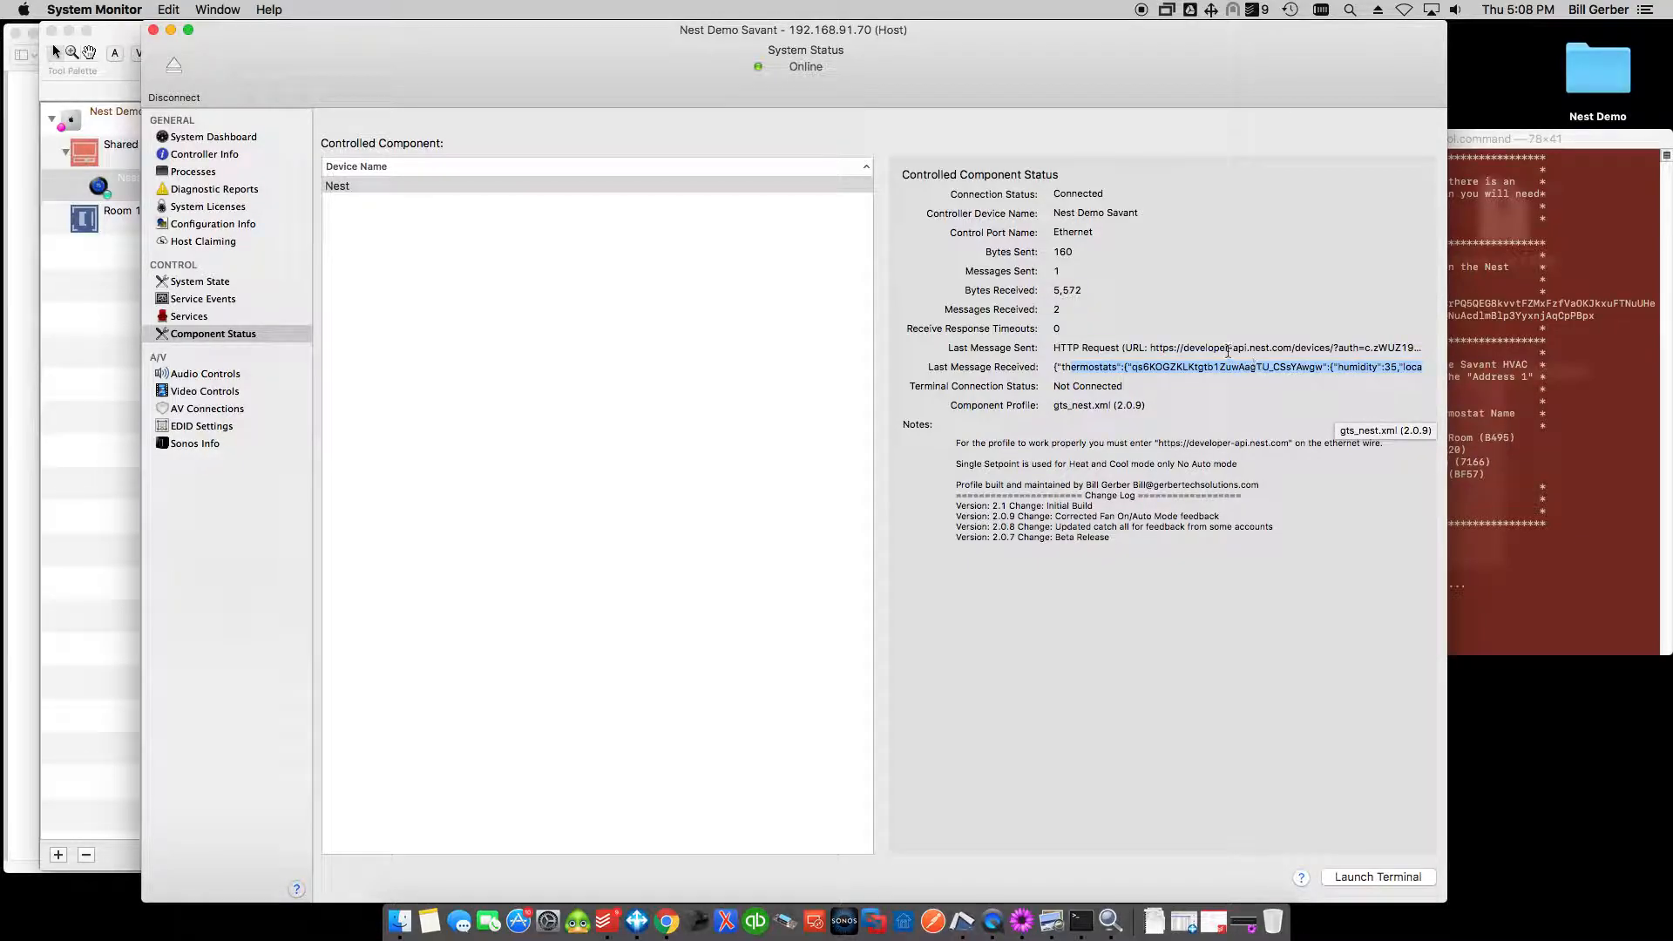
drag(1054, 349, 1315, 367)
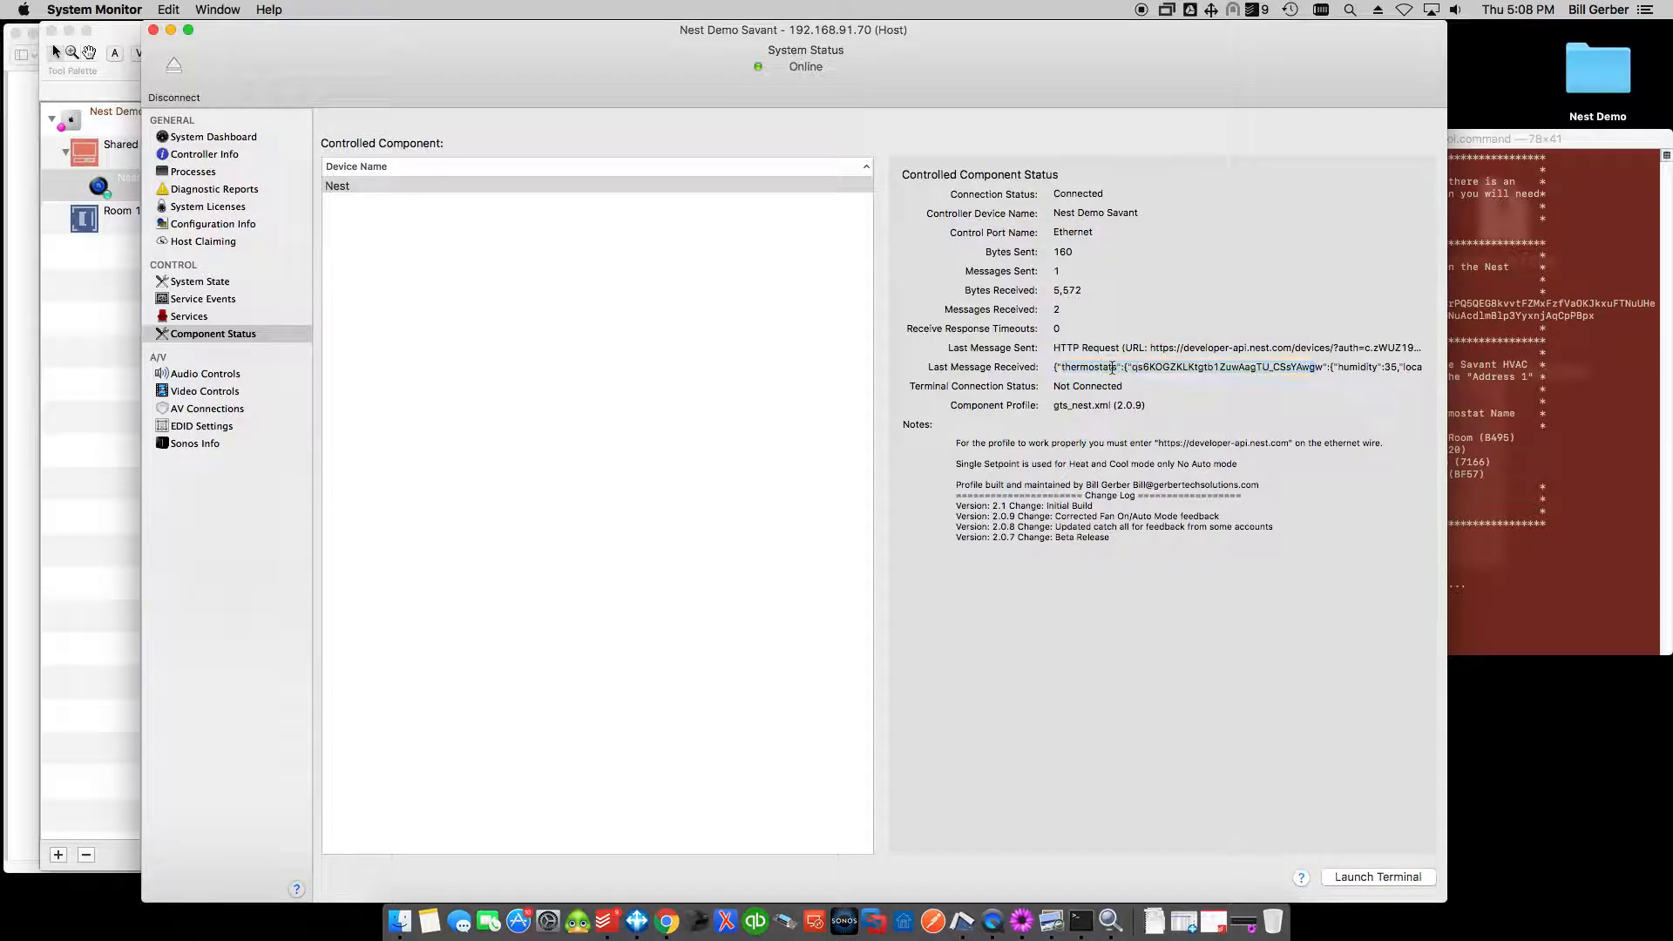
drag(1055, 367, 1366, 365)
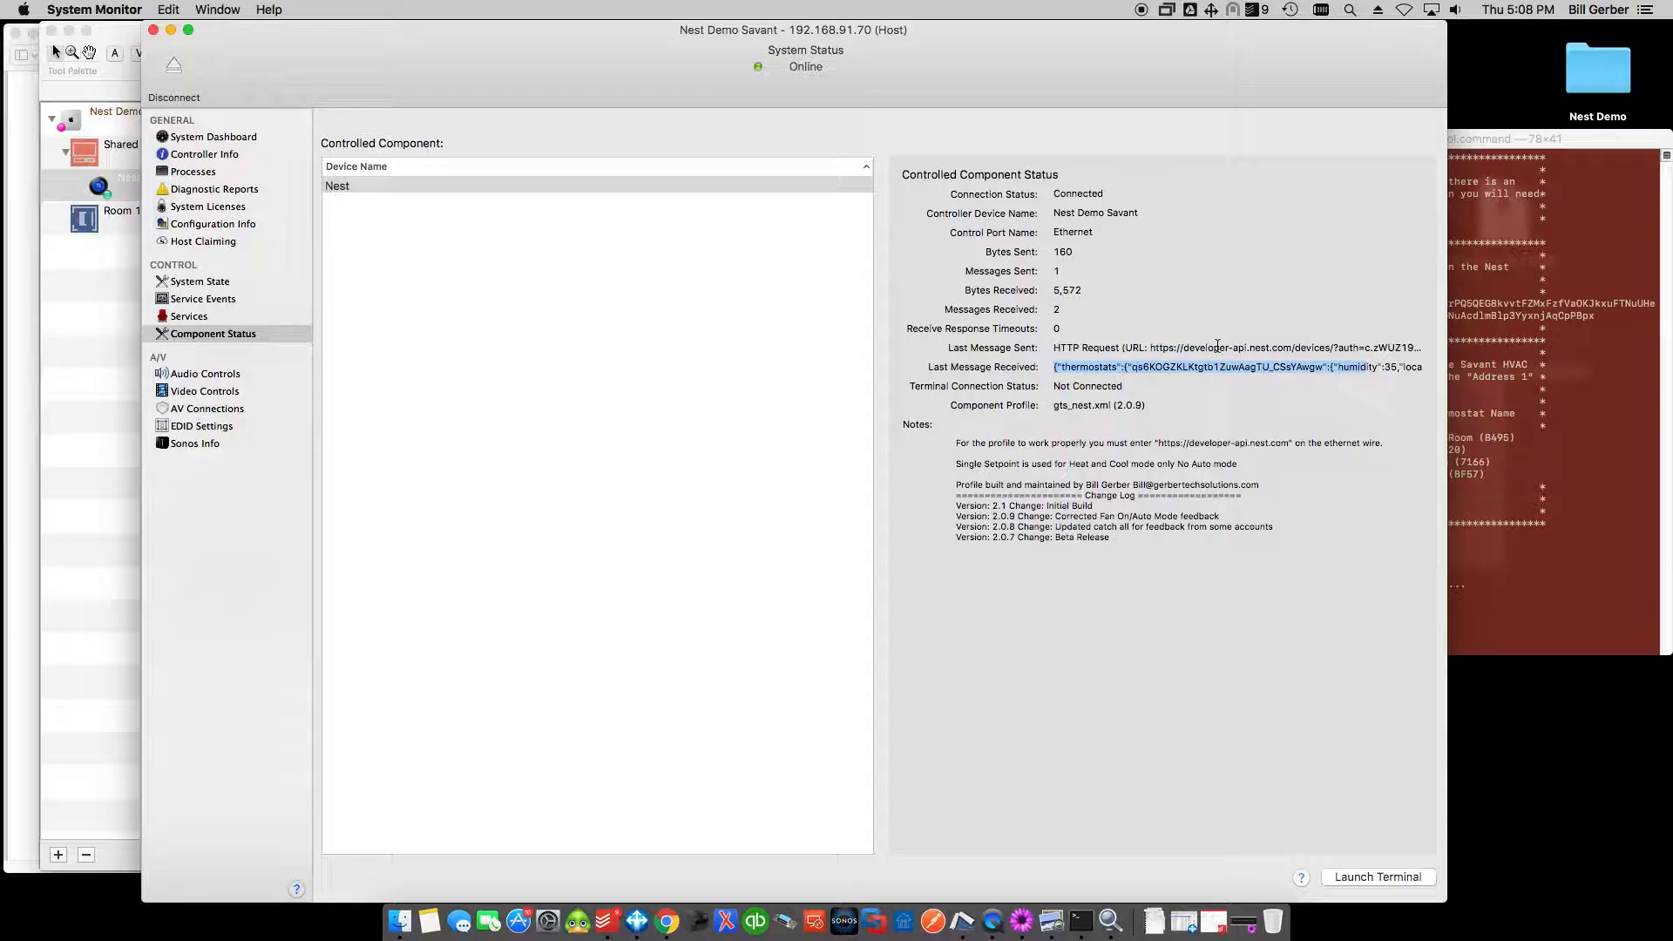
drag(1062, 367, 1272, 367)
drag(486, 75, 349, 9)
click(1412, 434)
drag(1183, 303, 1600, 326)
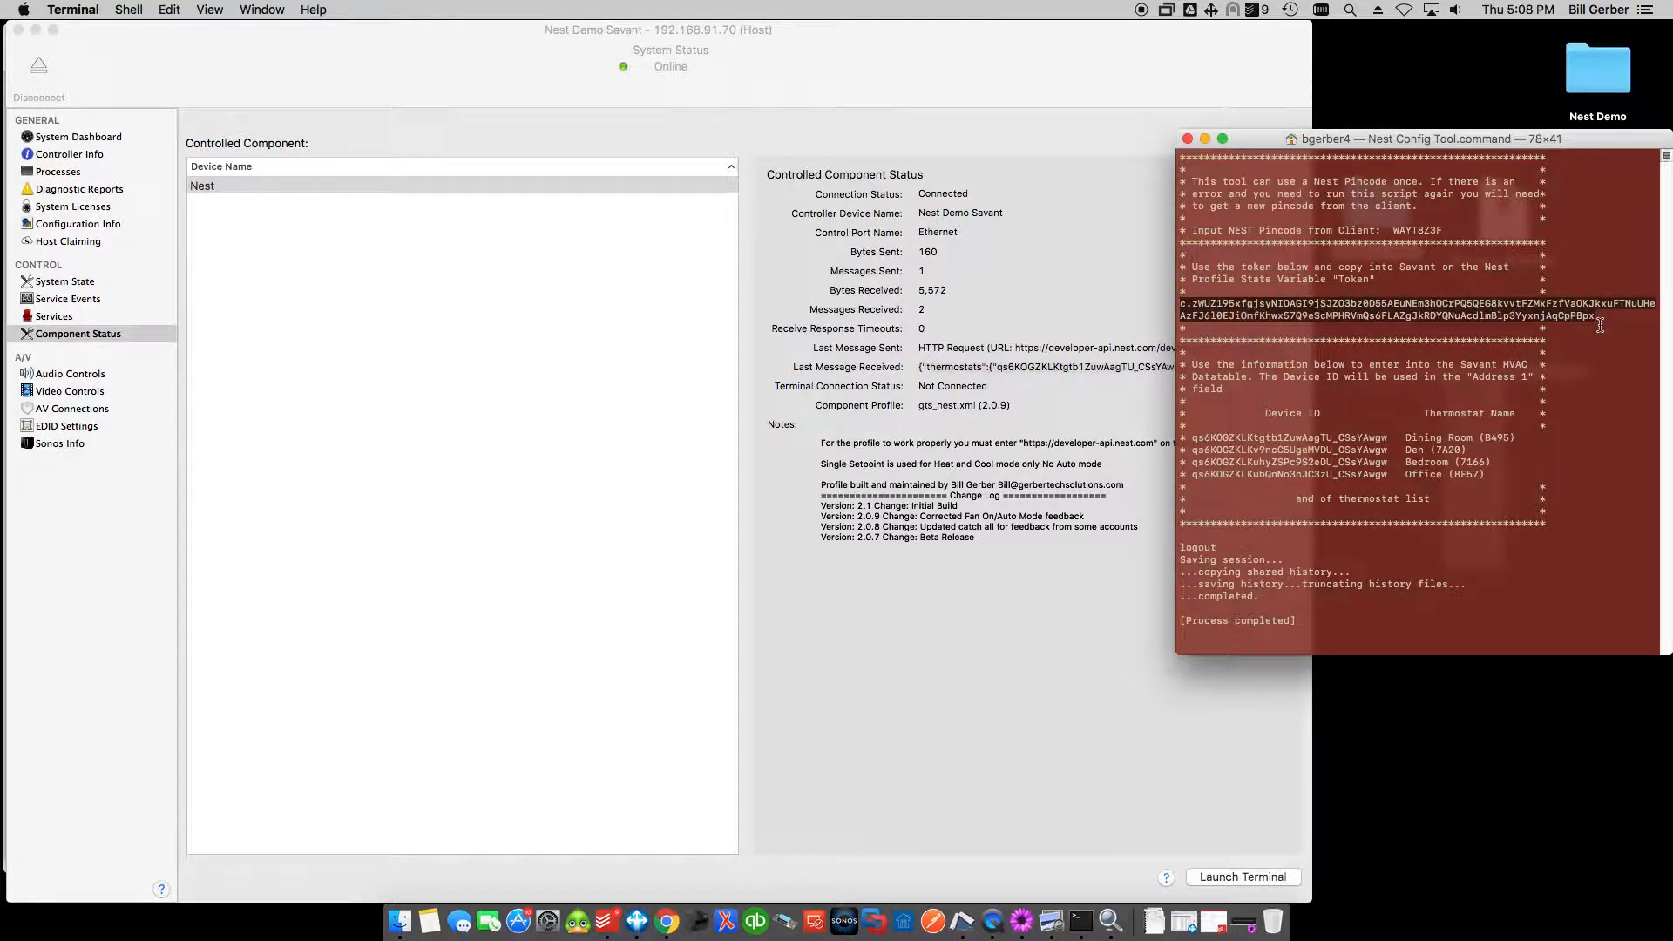
click(452, 77)
drag(404, 74, 648, 69)
drag(1165, 367, 1506, 367)
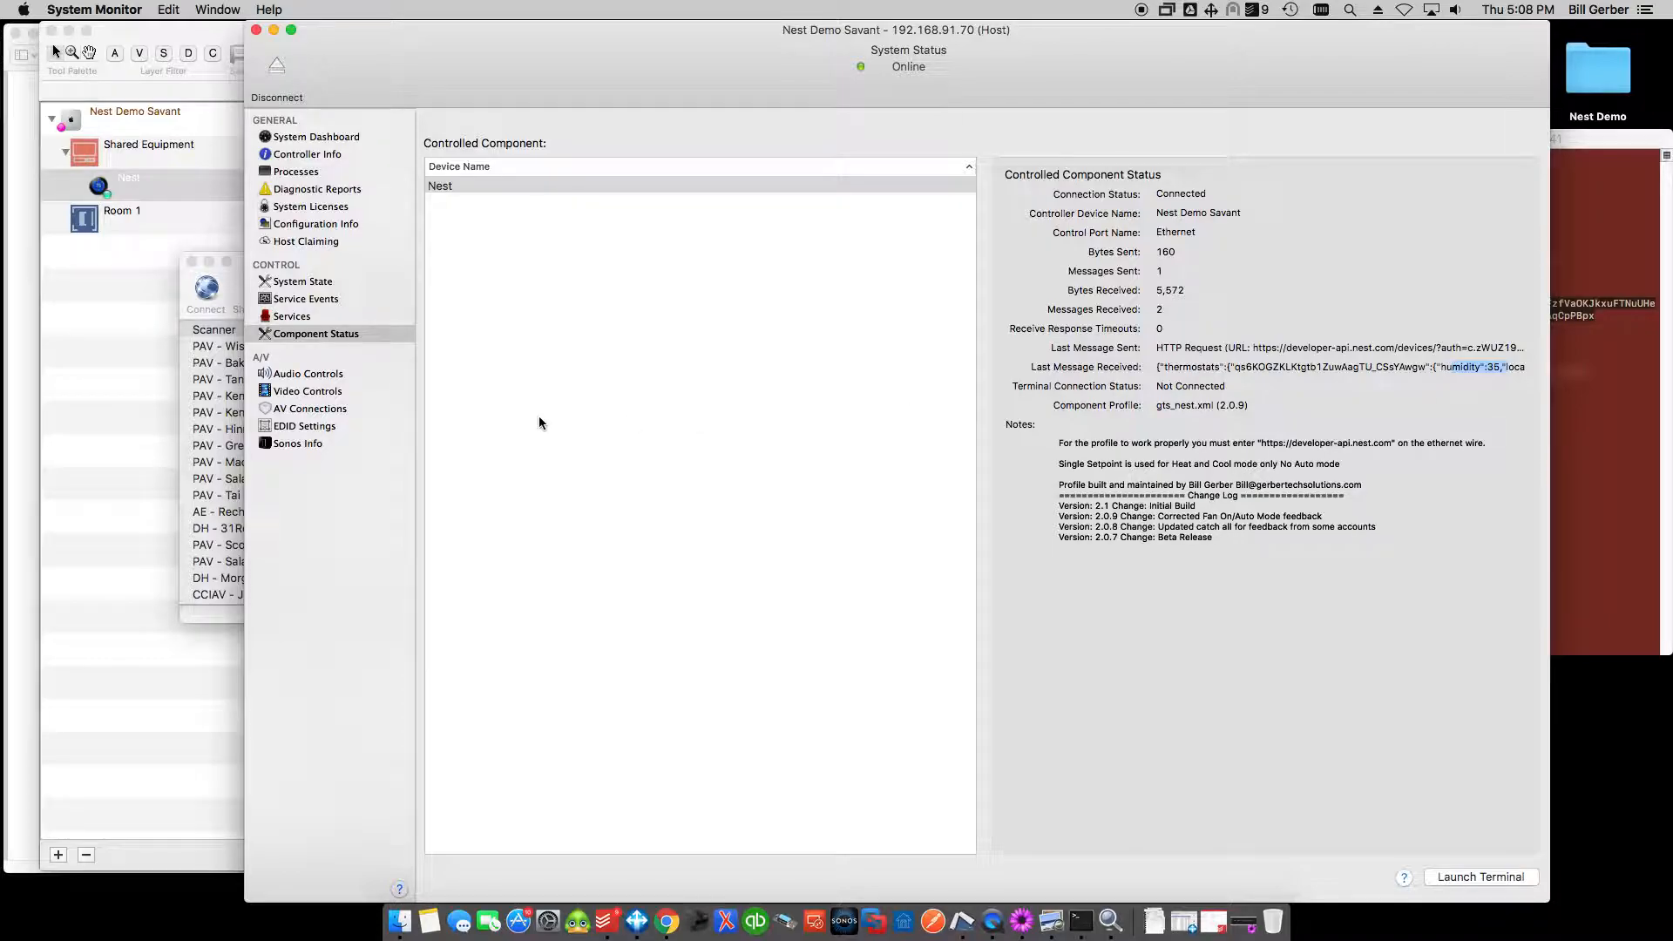
Step: Show the System State values and select the first Nest.HVAC_controller row
click(295, 283)
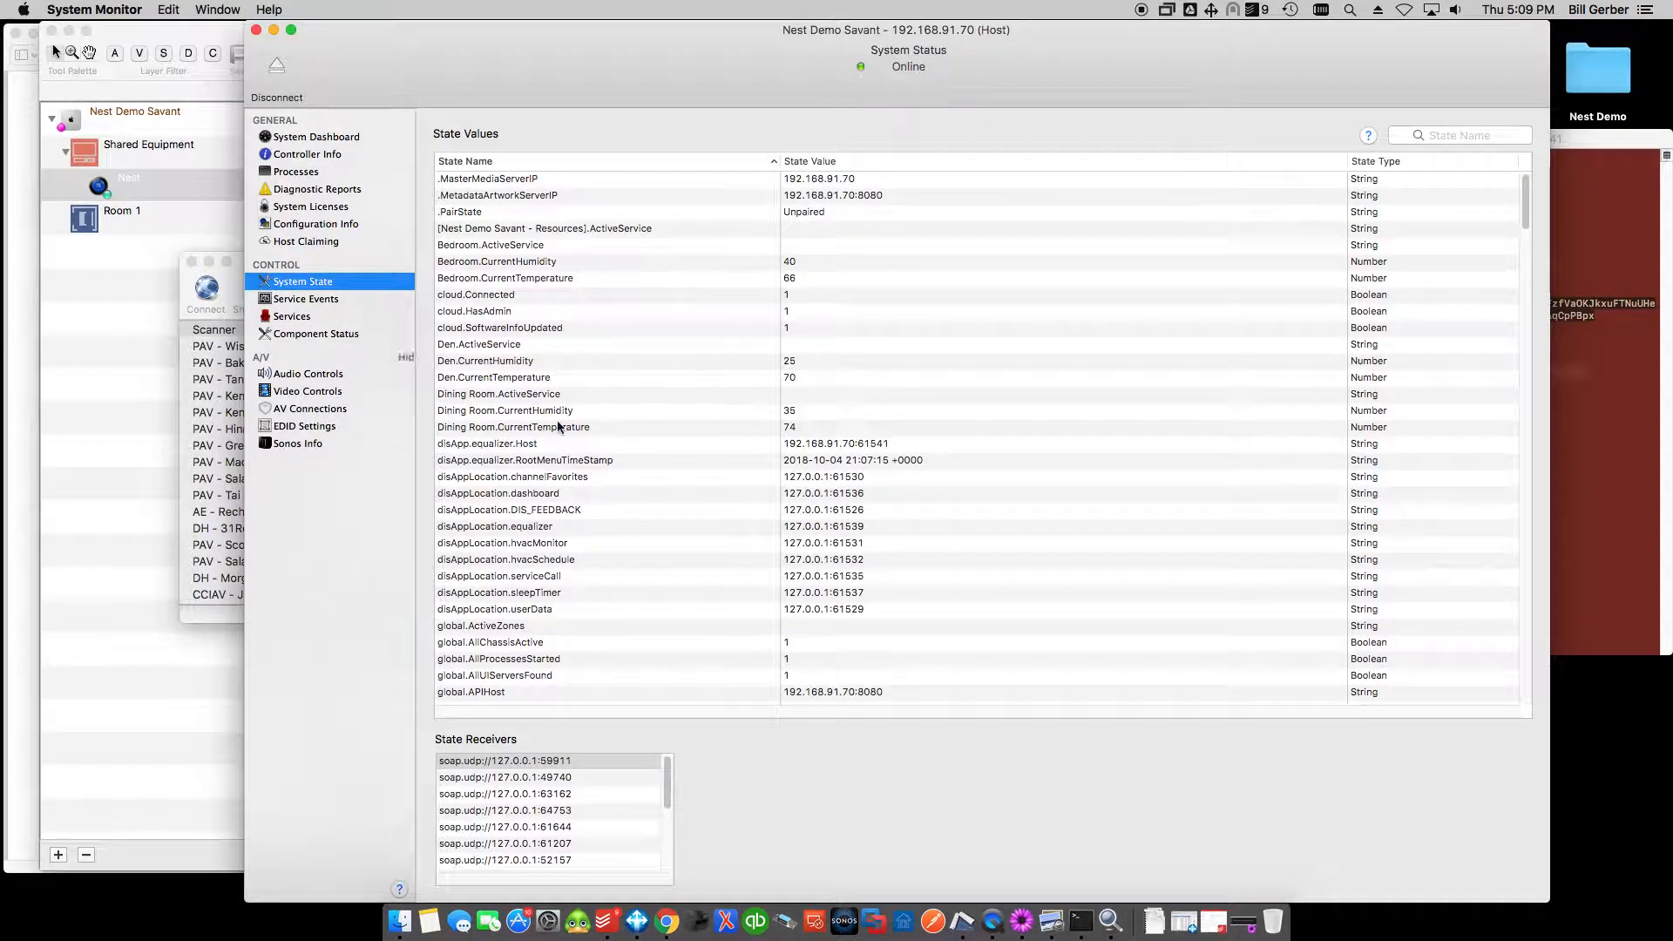
scroll(564, 492, down, 20)
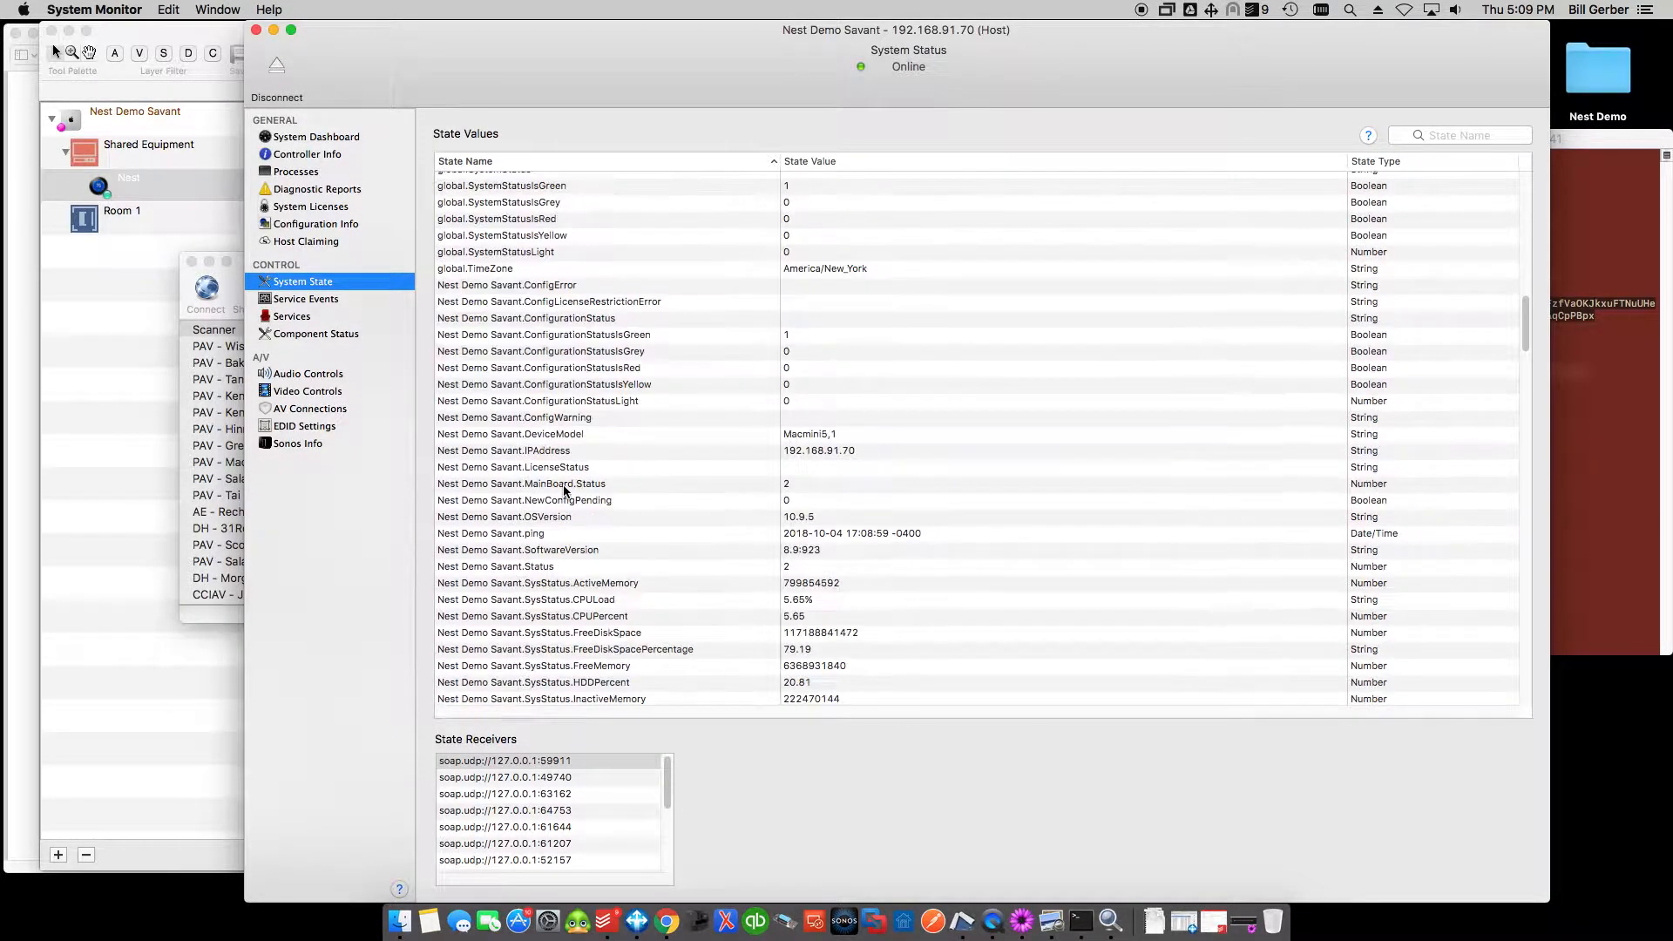
scroll(490, 344, down, 10)
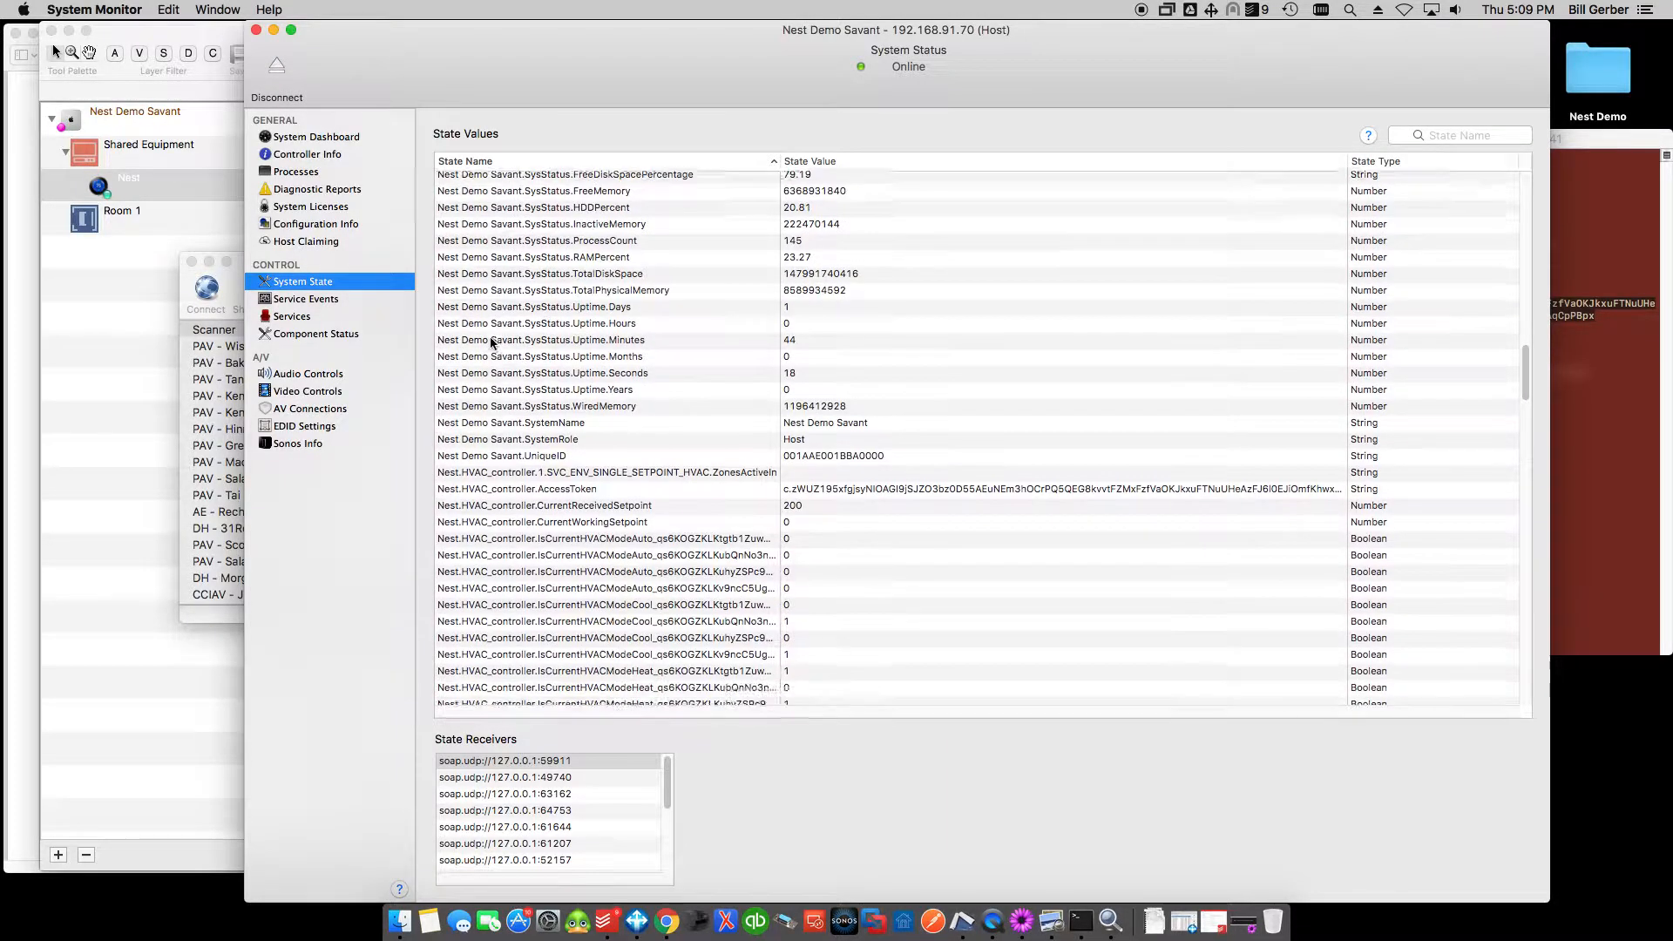
scroll(490, 344, up, 5)
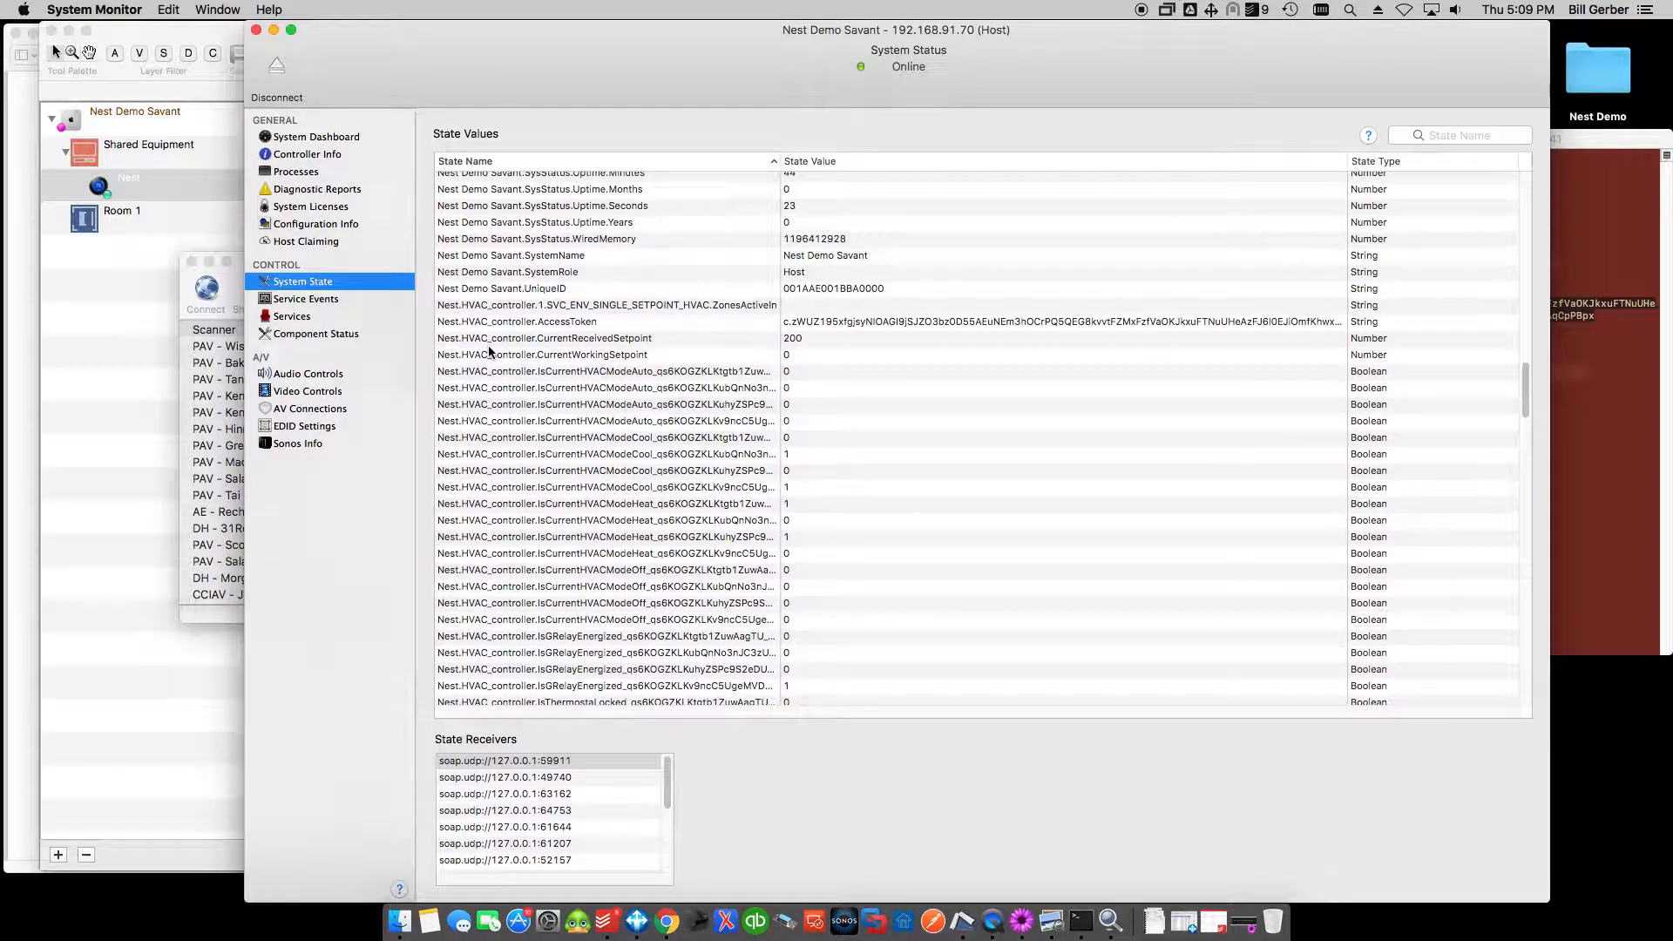
click(479, 308)
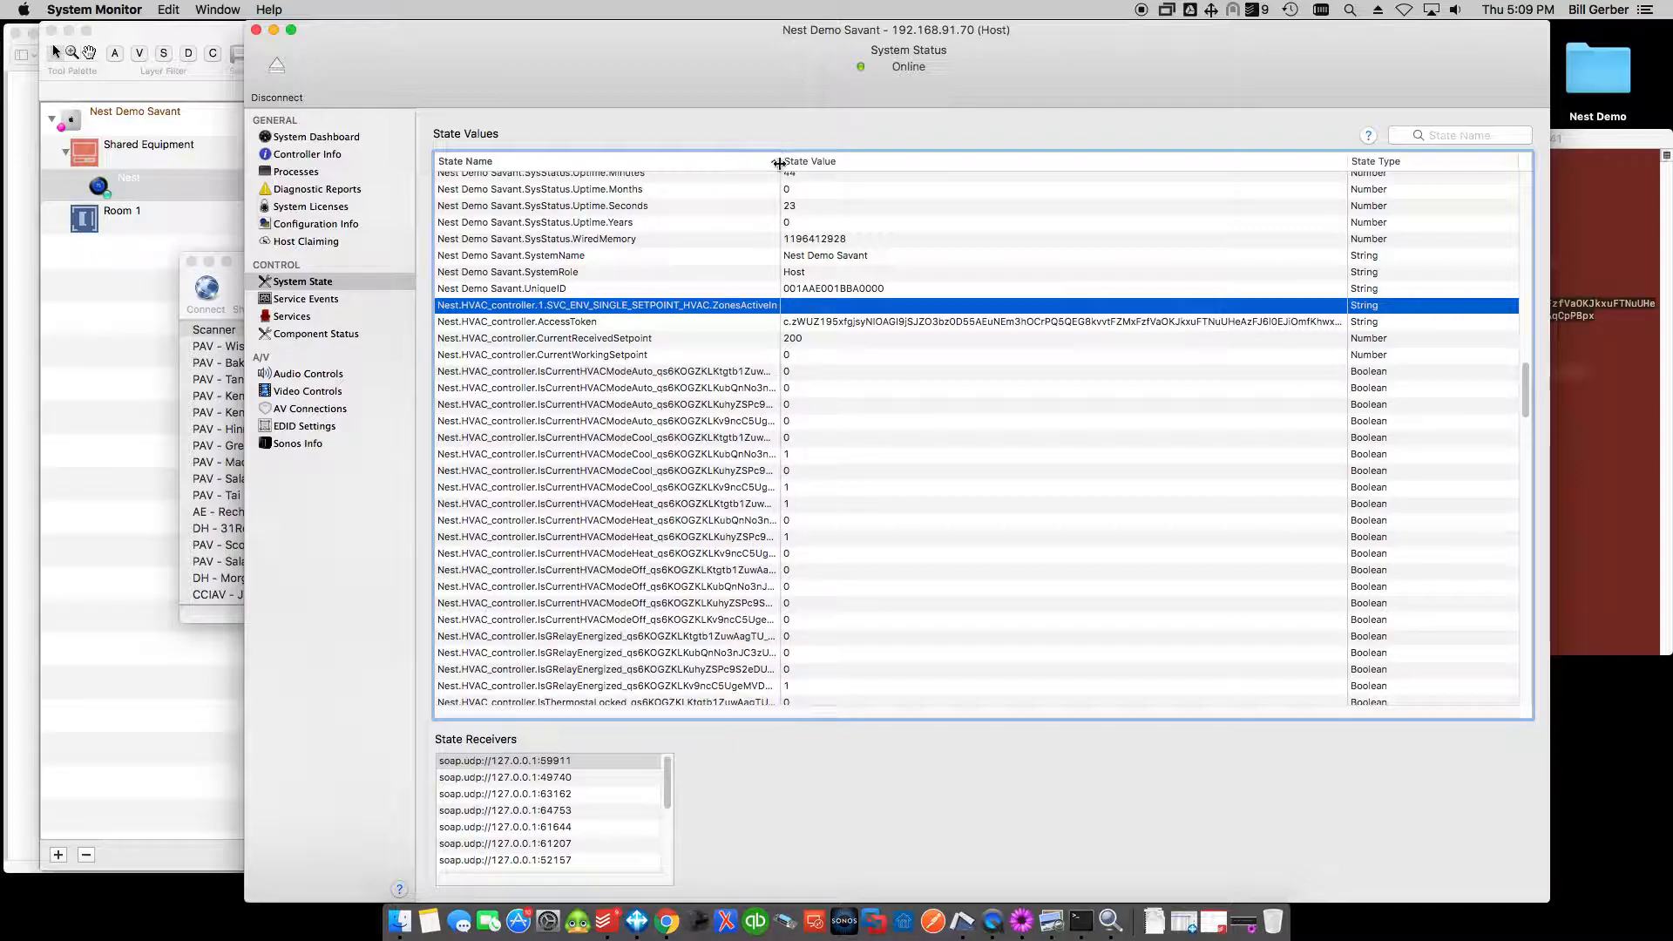
Step: Widen the State Name column and scroll through all four thermostats' Nest.HVAC_controller states
drag(833, 163, 934, 163)
scroll(698, 485, down, 10)
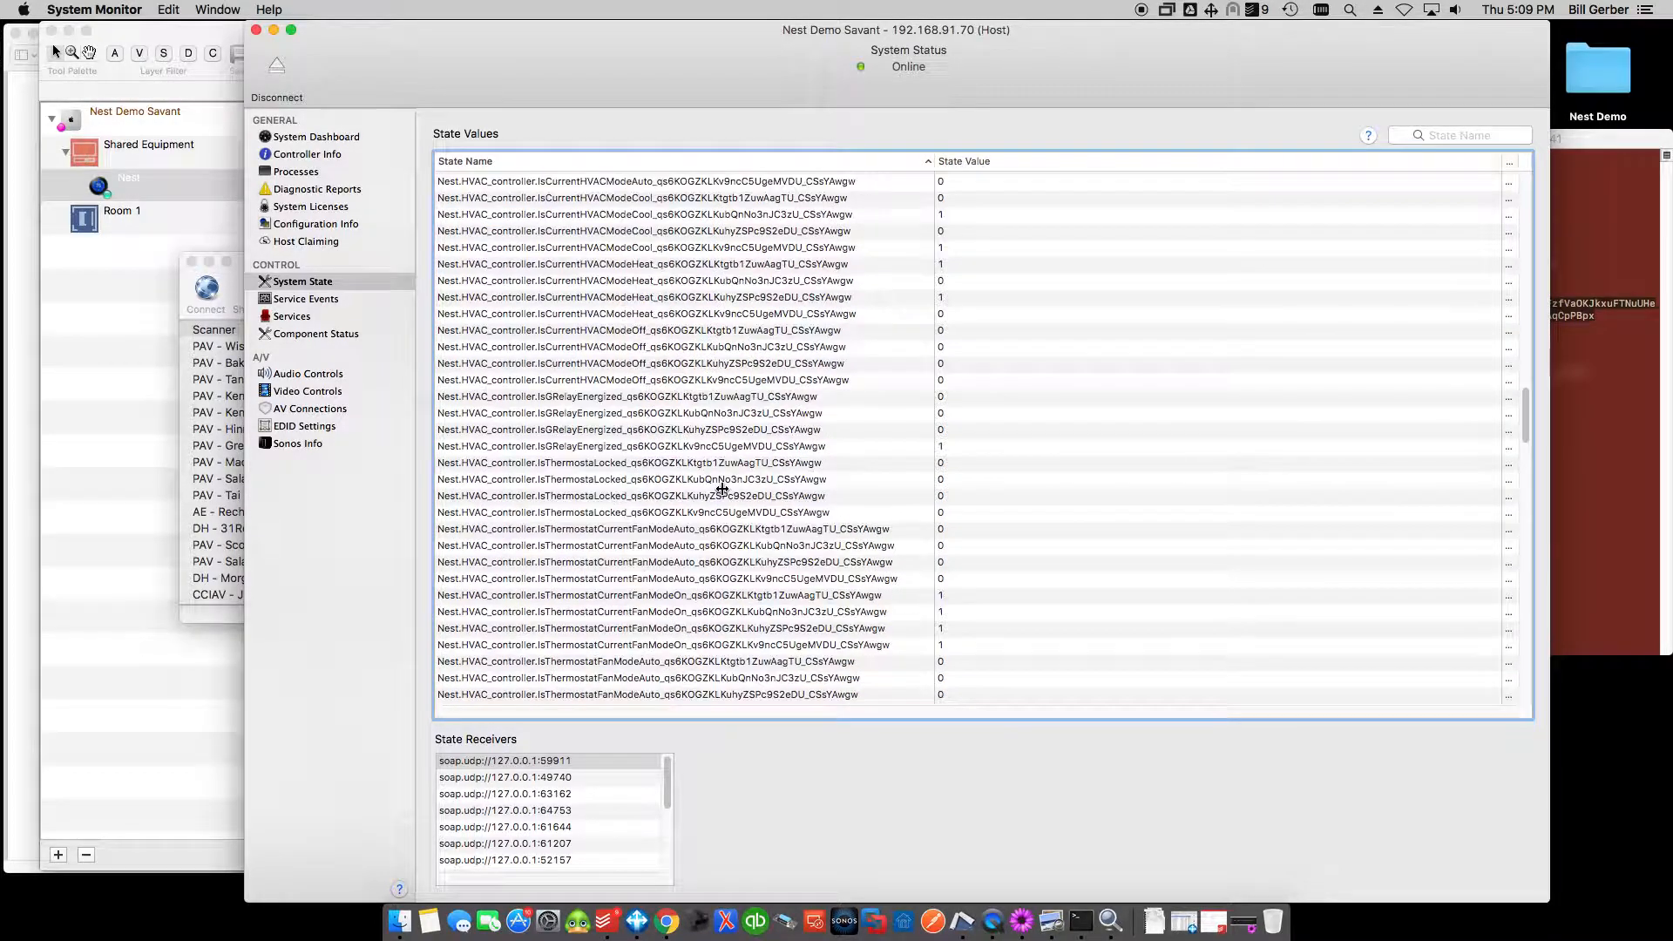
scroll(721, 488, down, 12)
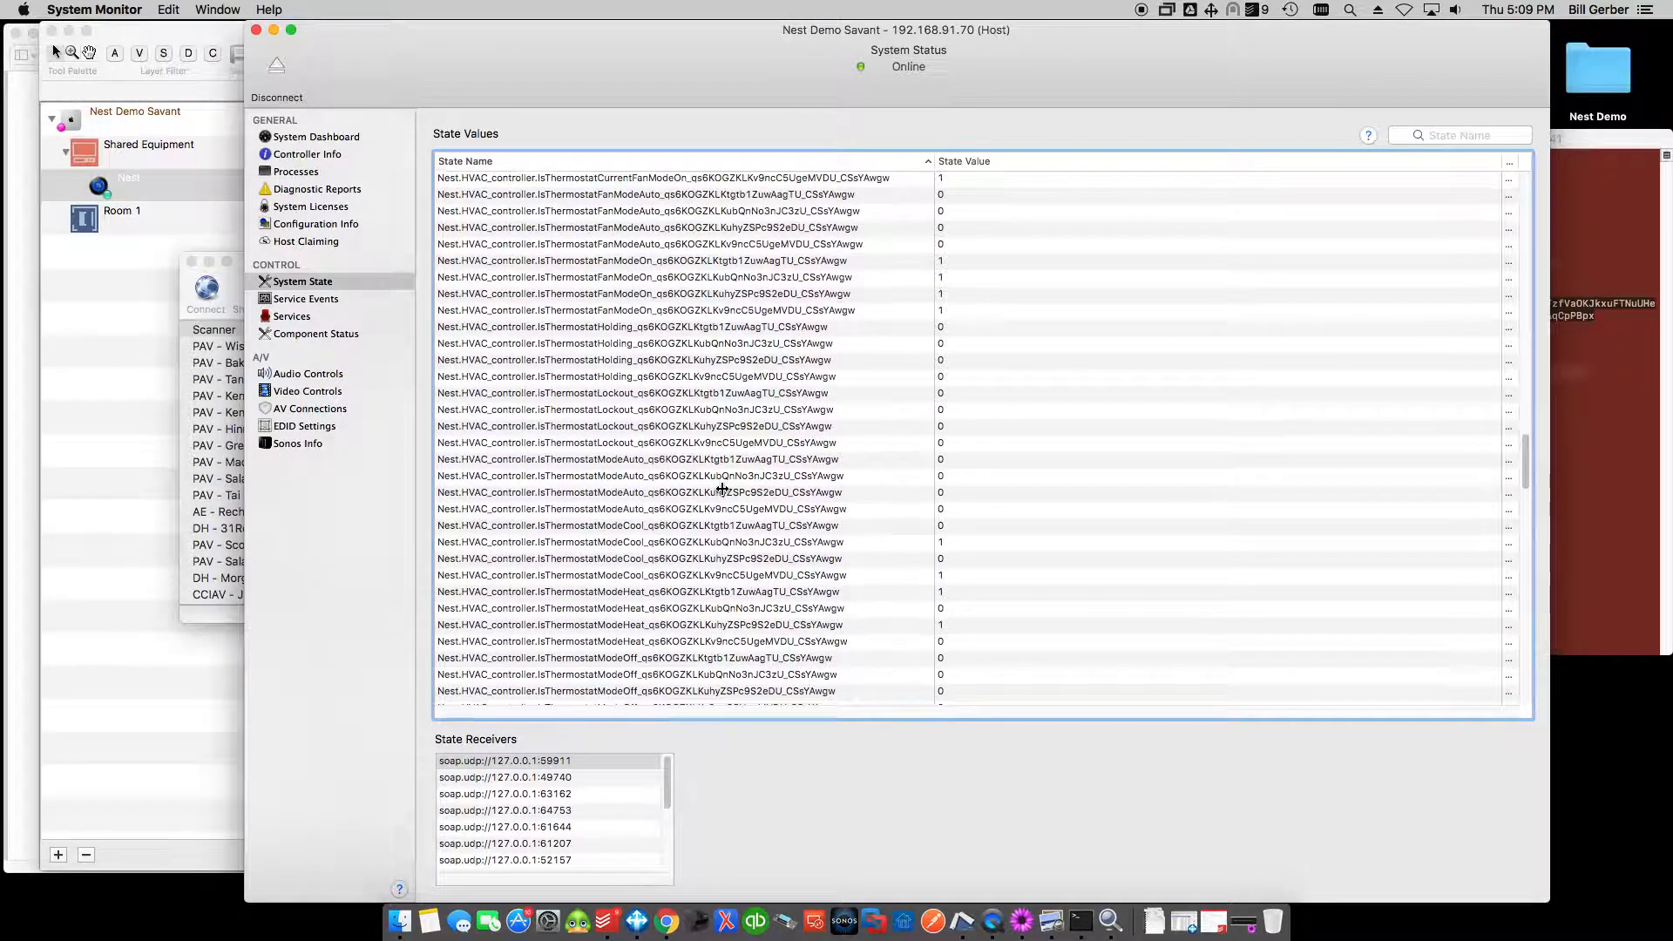
scroll(722, 488, down, 12)
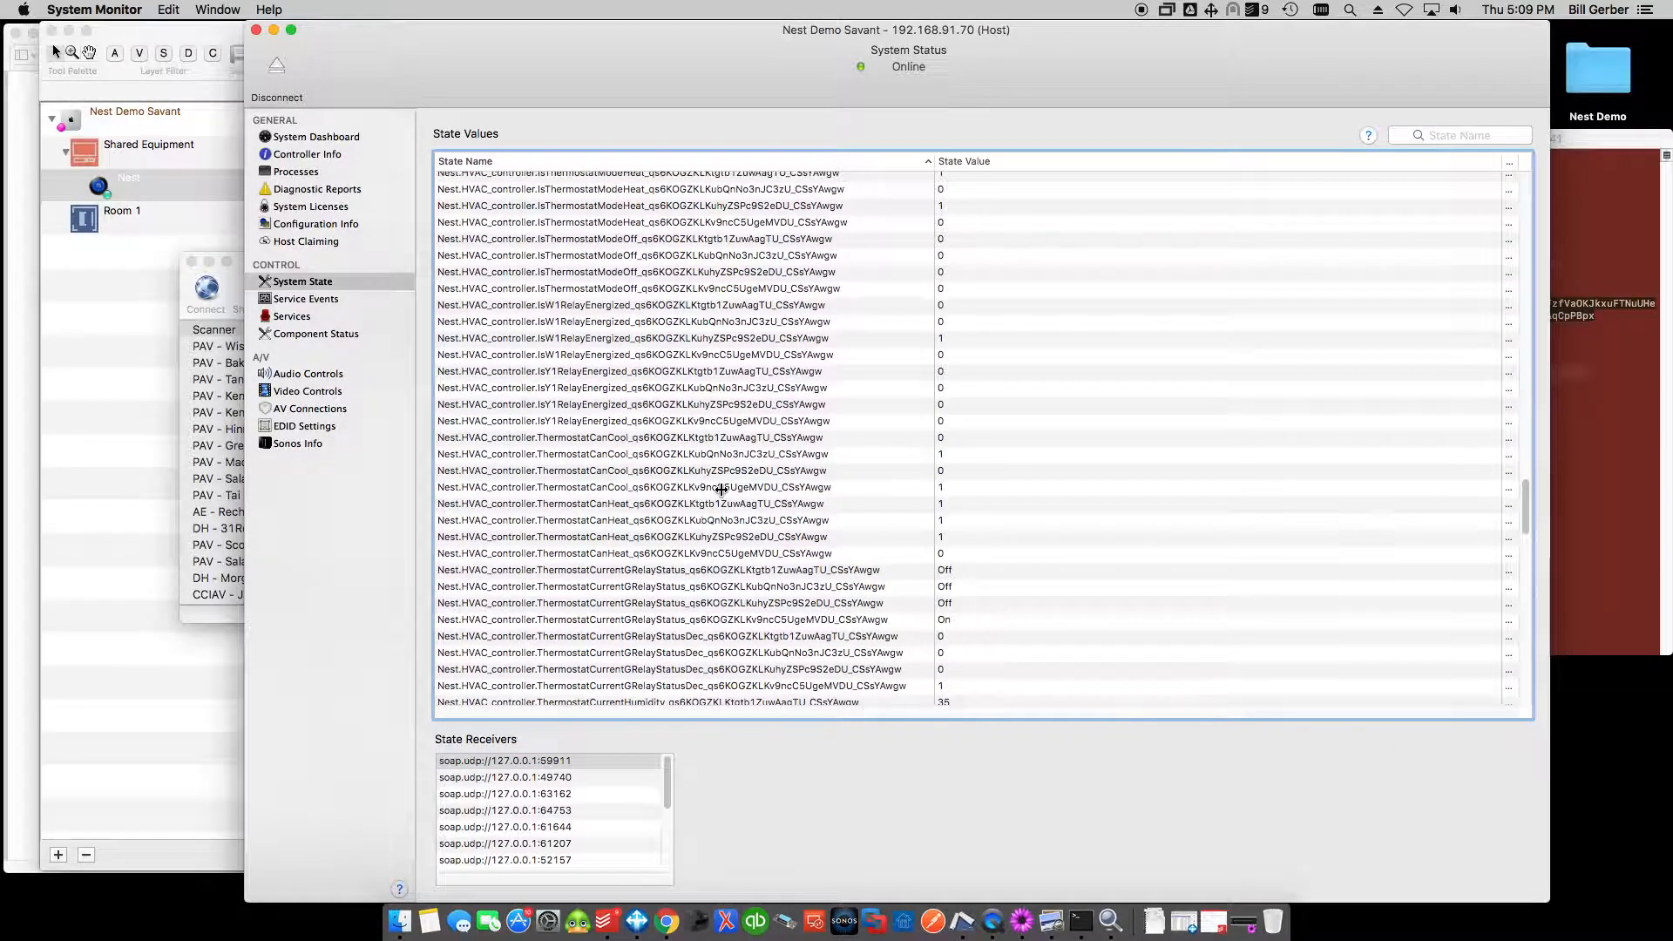
scroll(722, 490, down, 14)
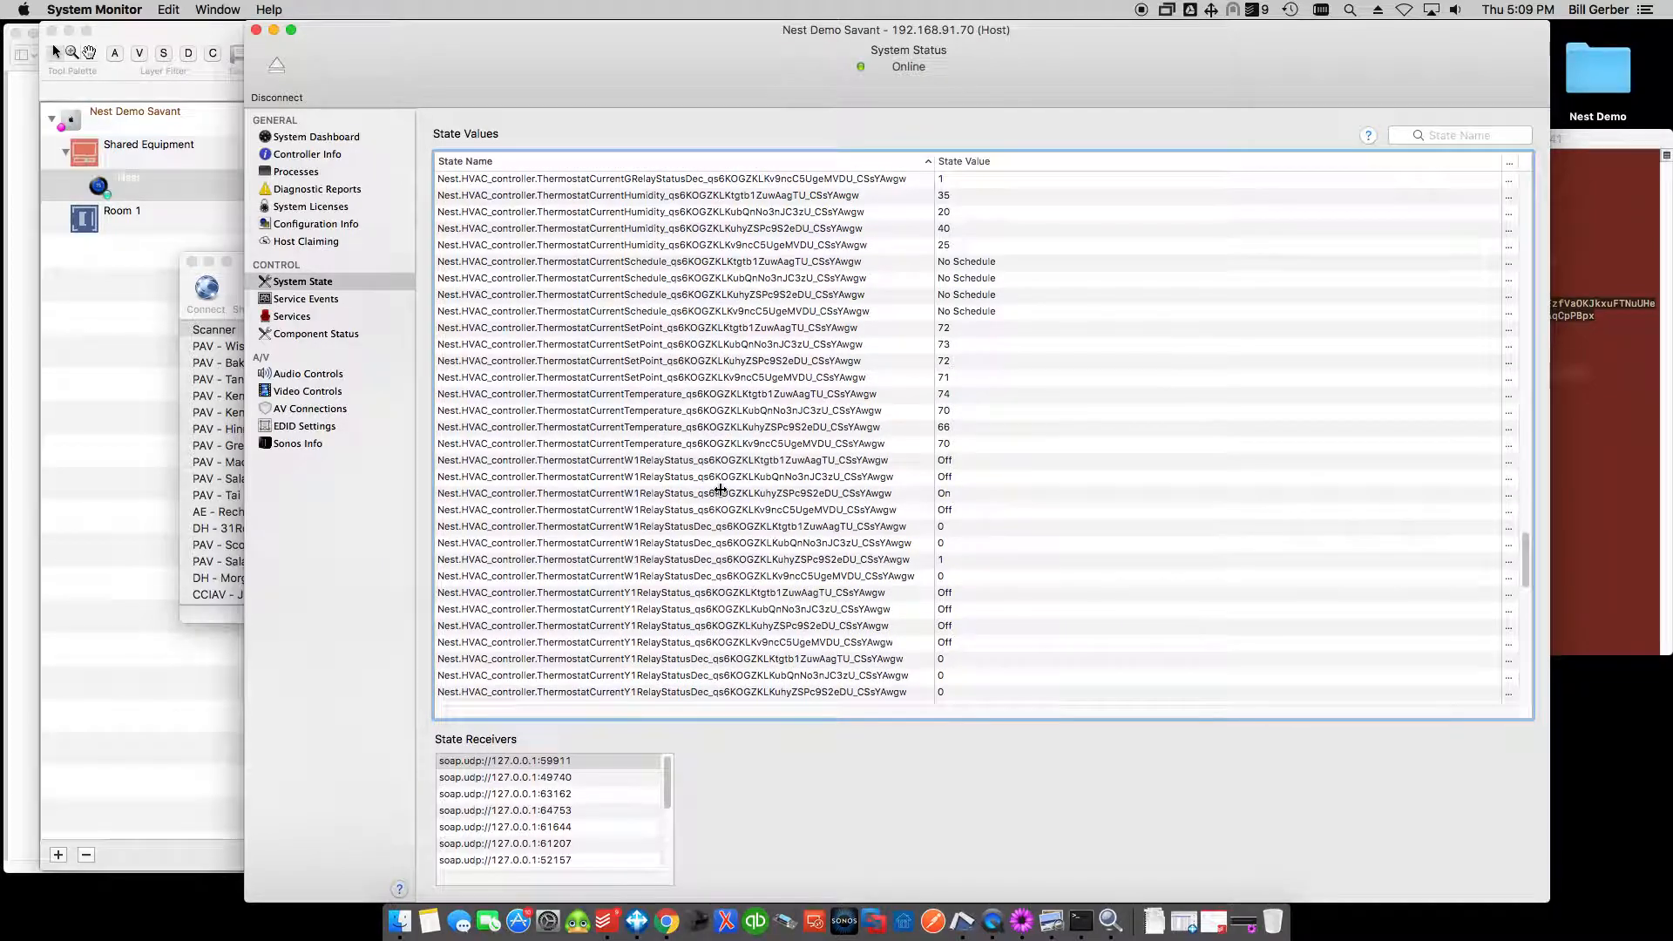
scroll(720, 490, down, 14)
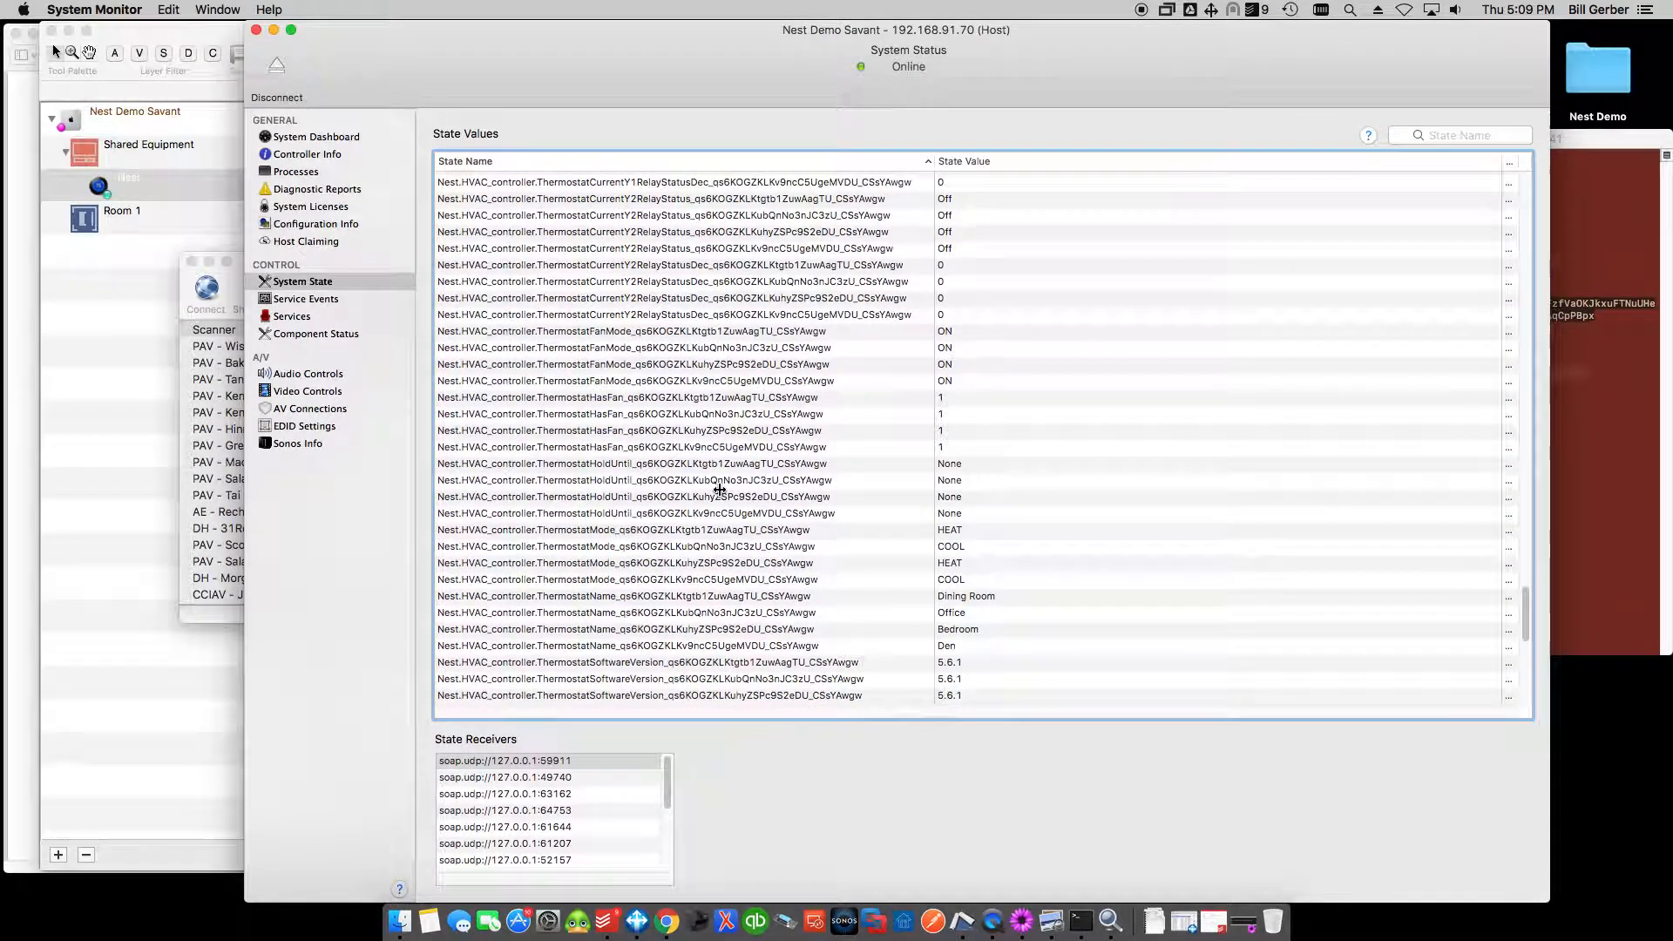
Step: Inspect the thermostats' cool-mode, heat-mode, fan-on and fan-auto state rows
shift+click(678, 514)
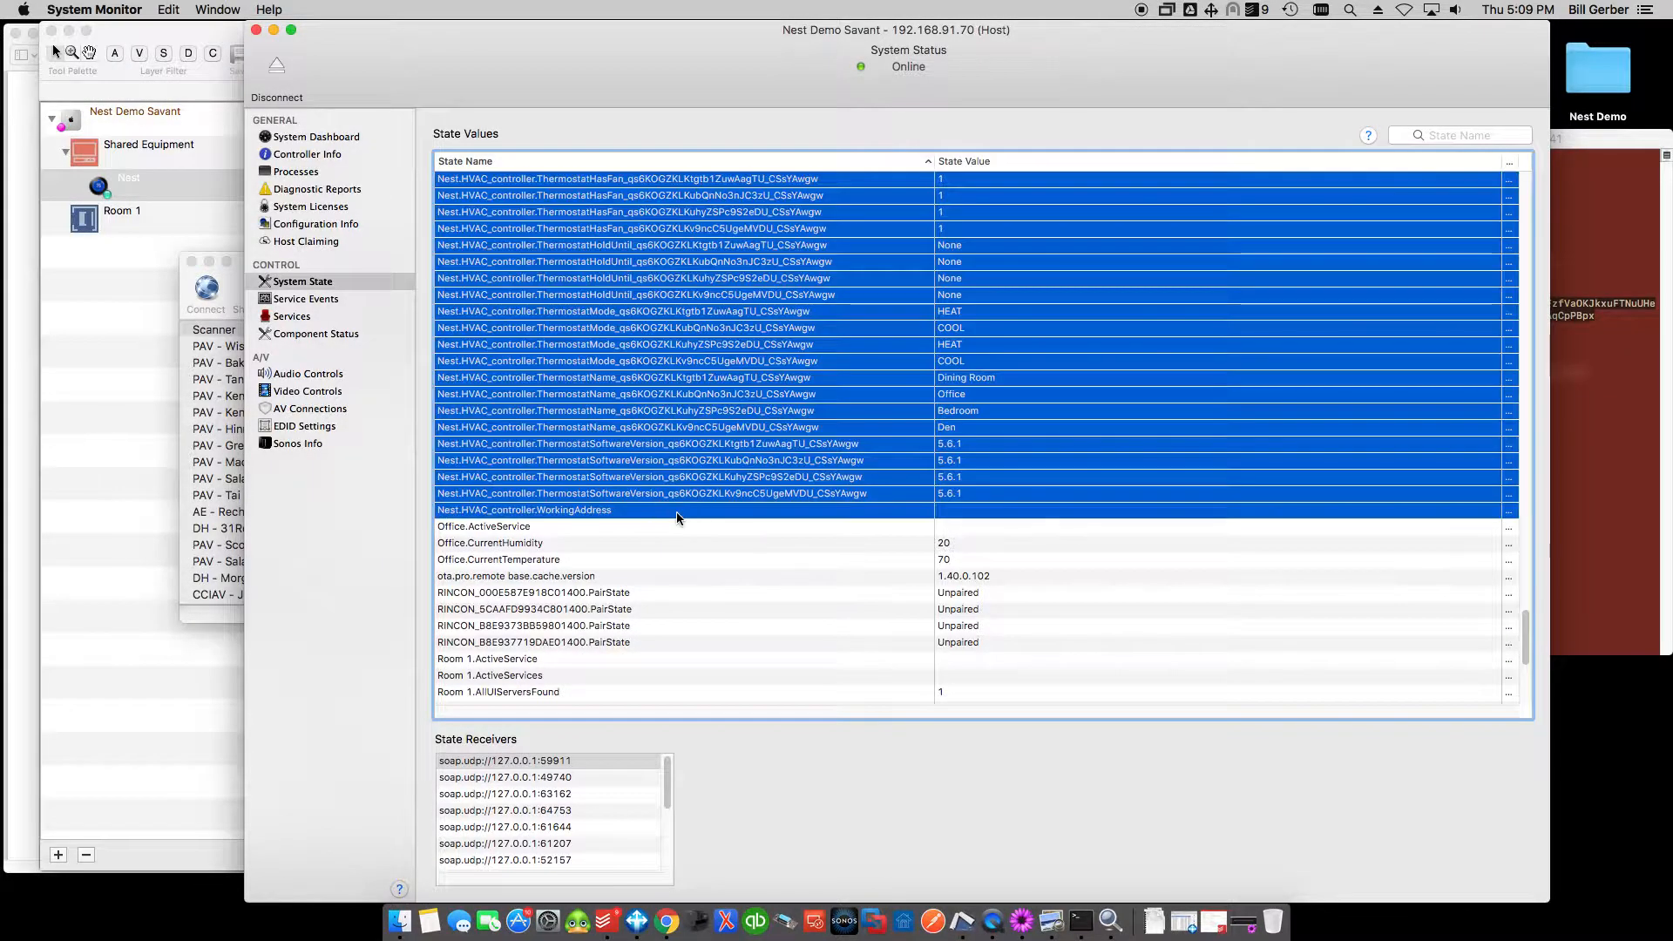
scroll(689, 513, up, 15)
scroll(695, 512, up, 10)
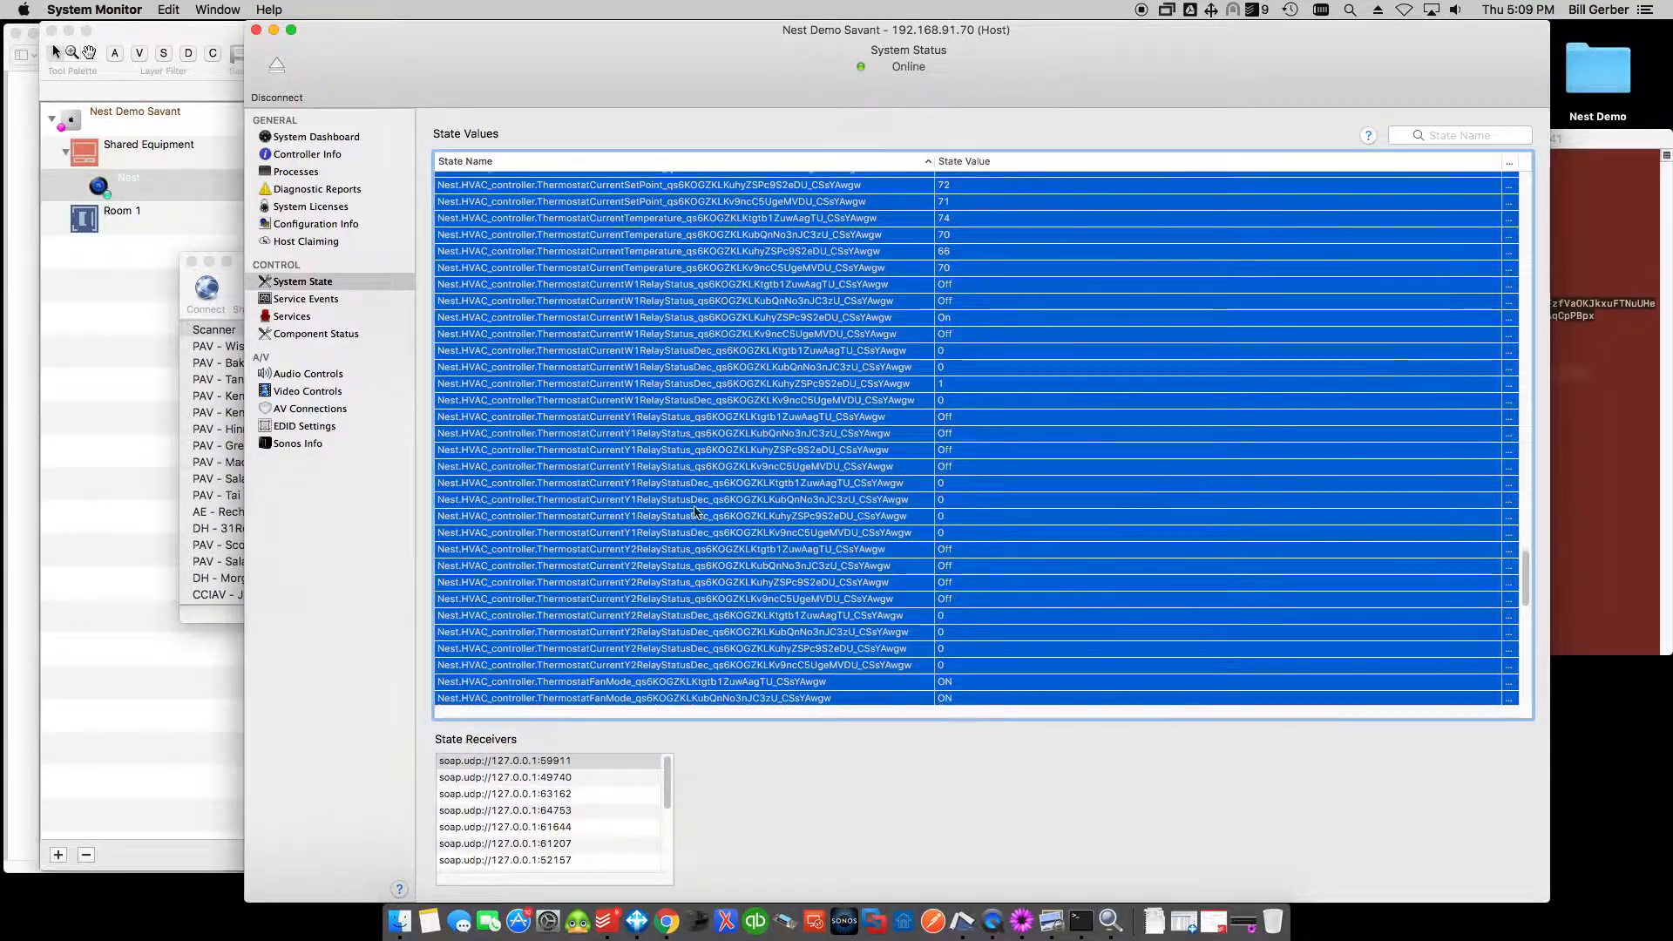
scroll(696, 512, up, 9)
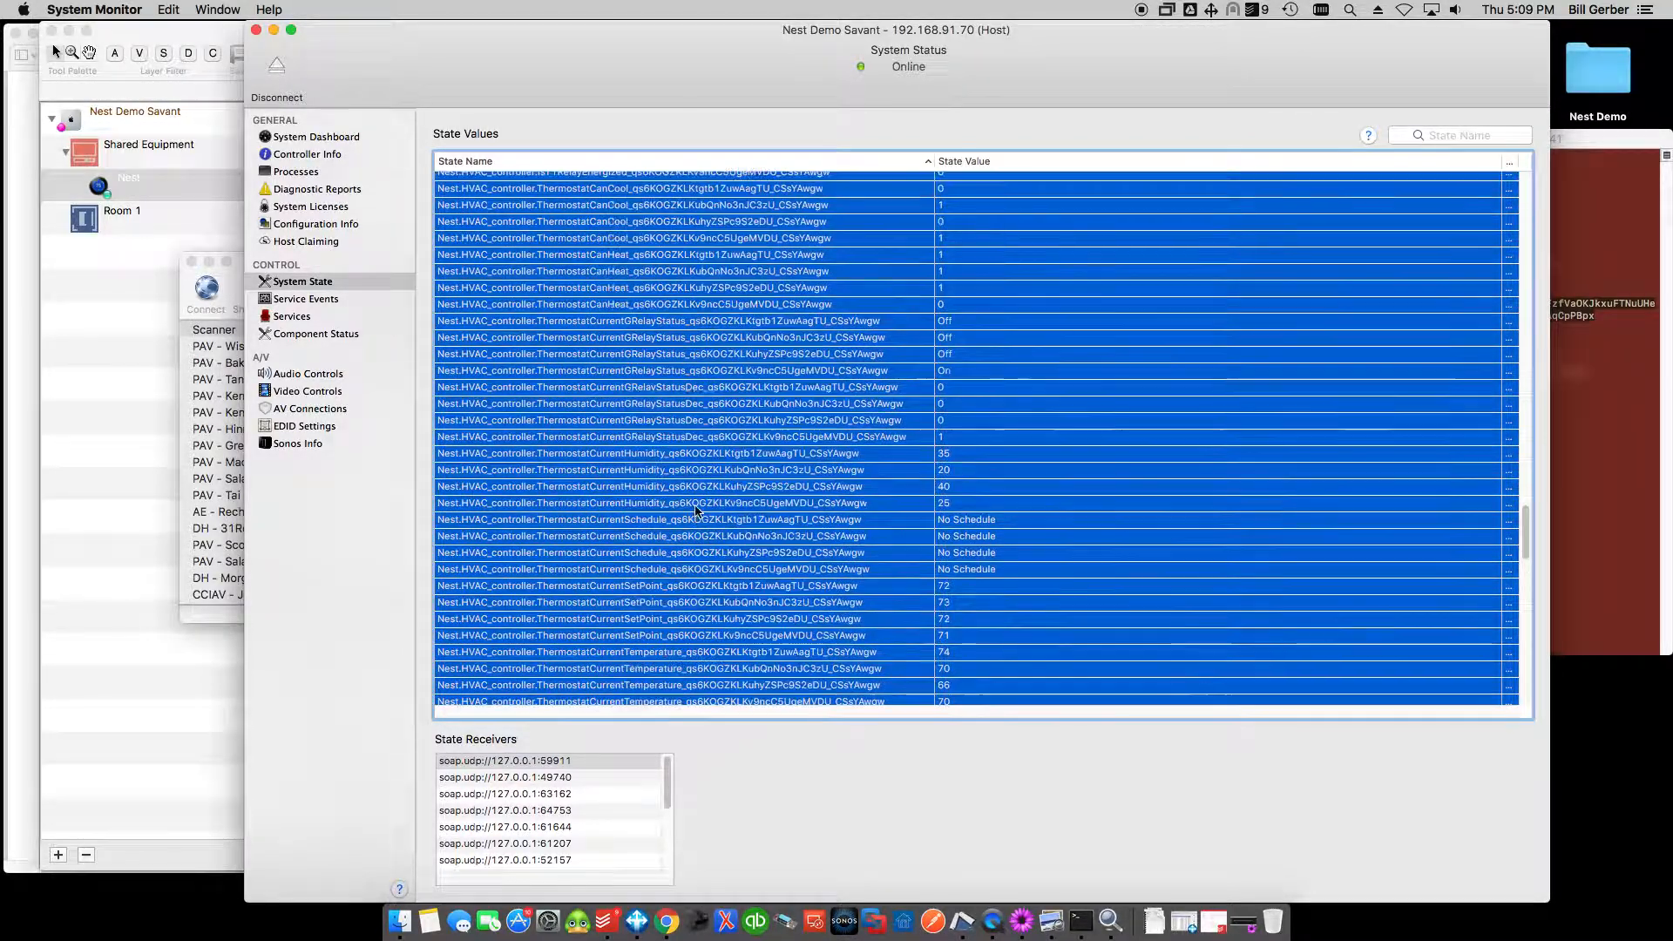
scroll(696, 511, up, 10)
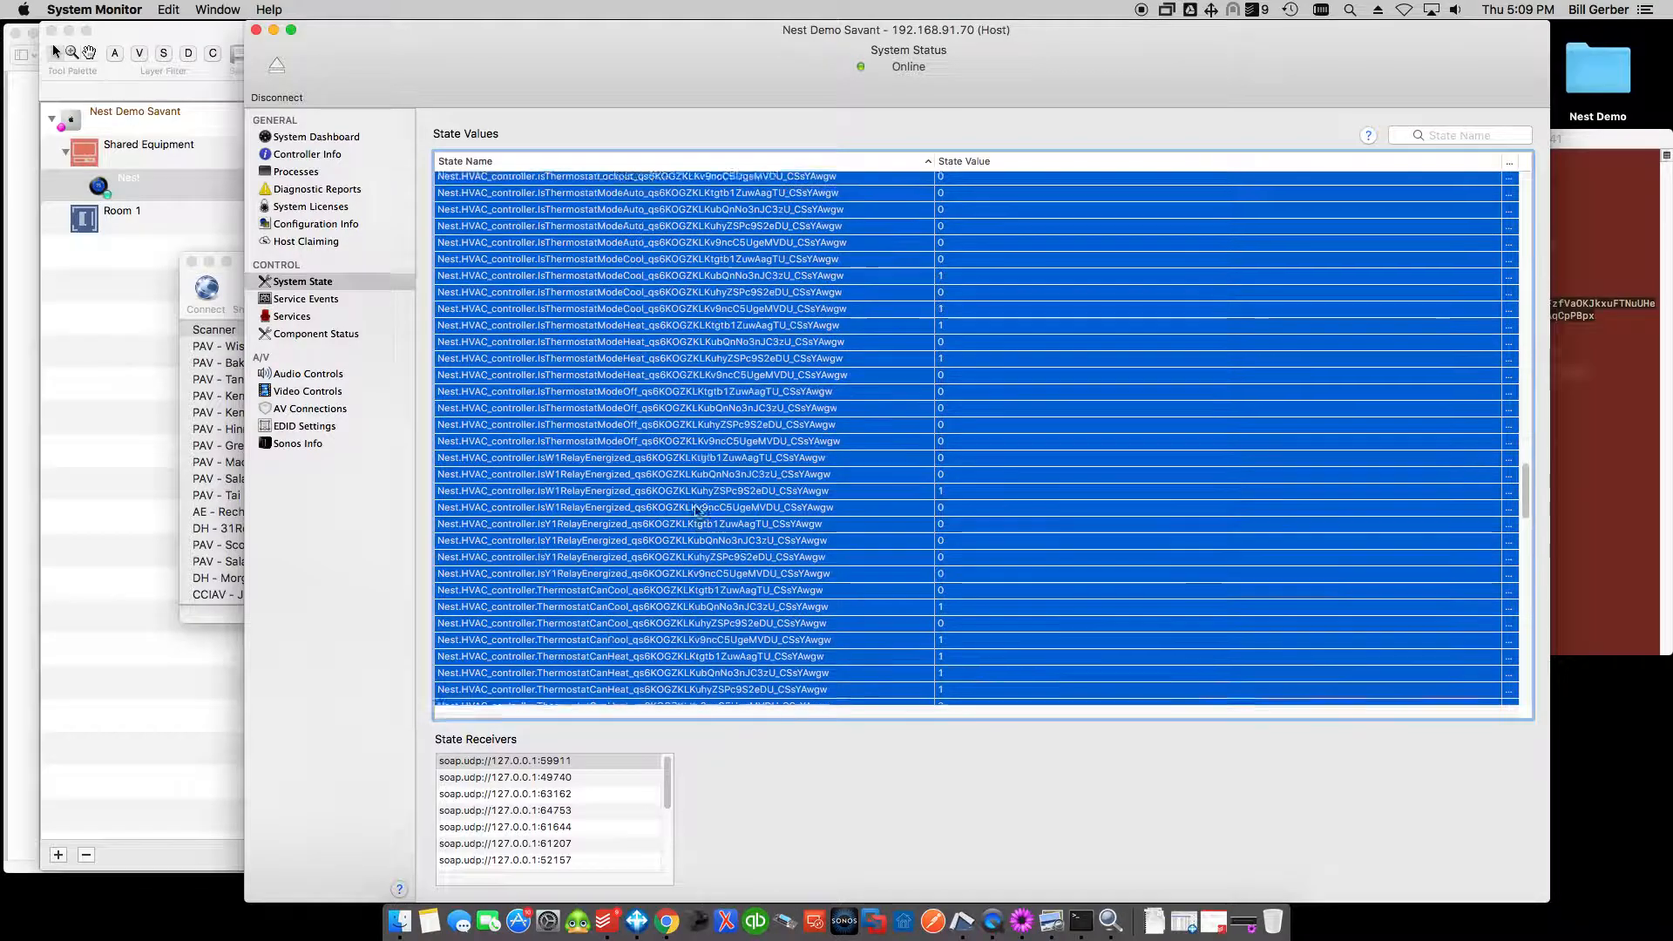
scroll(582, 483, up, 3)
click(628, 492)
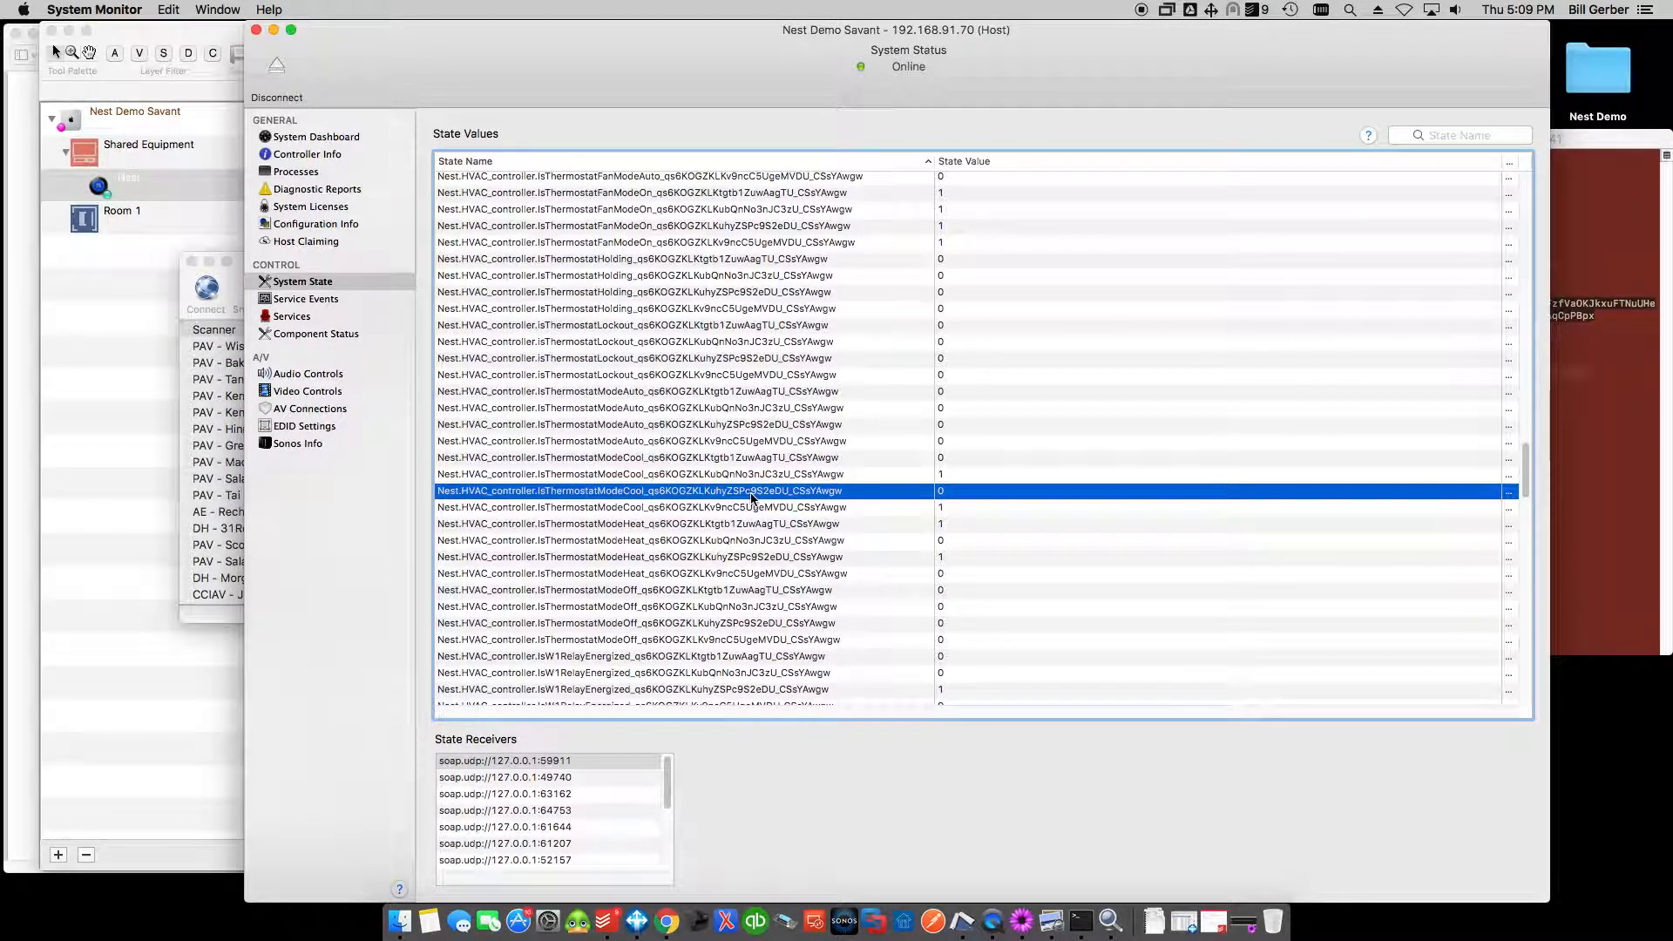
click(616, 525)
scroll(618, 532, up, 8)
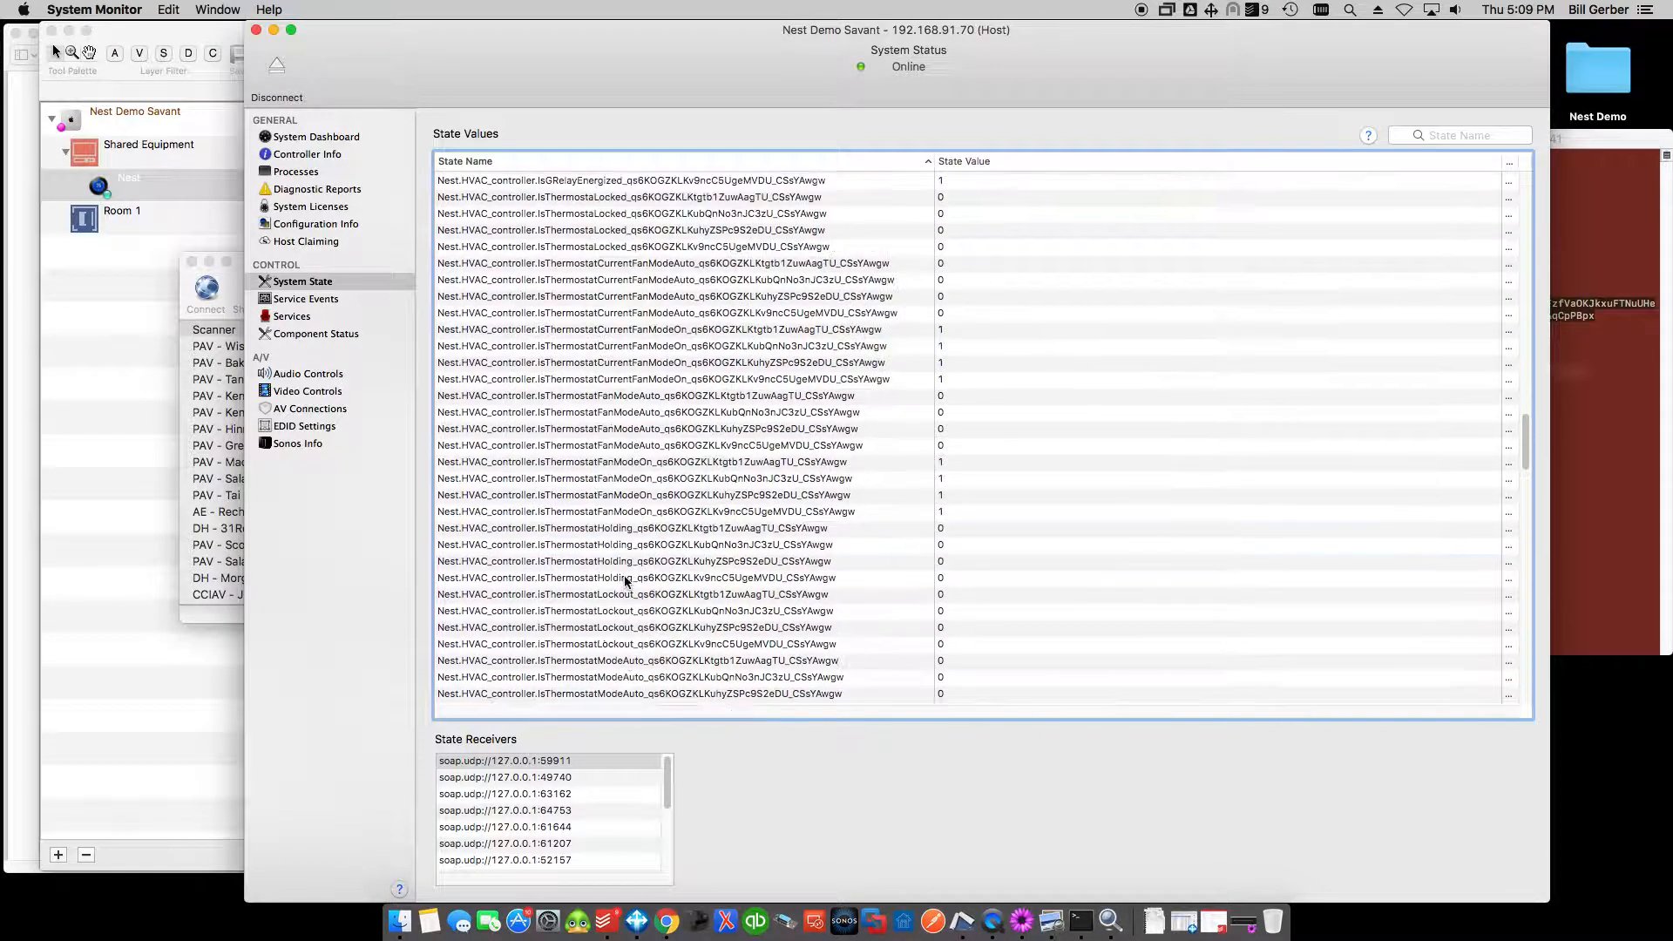
click(649, 331)
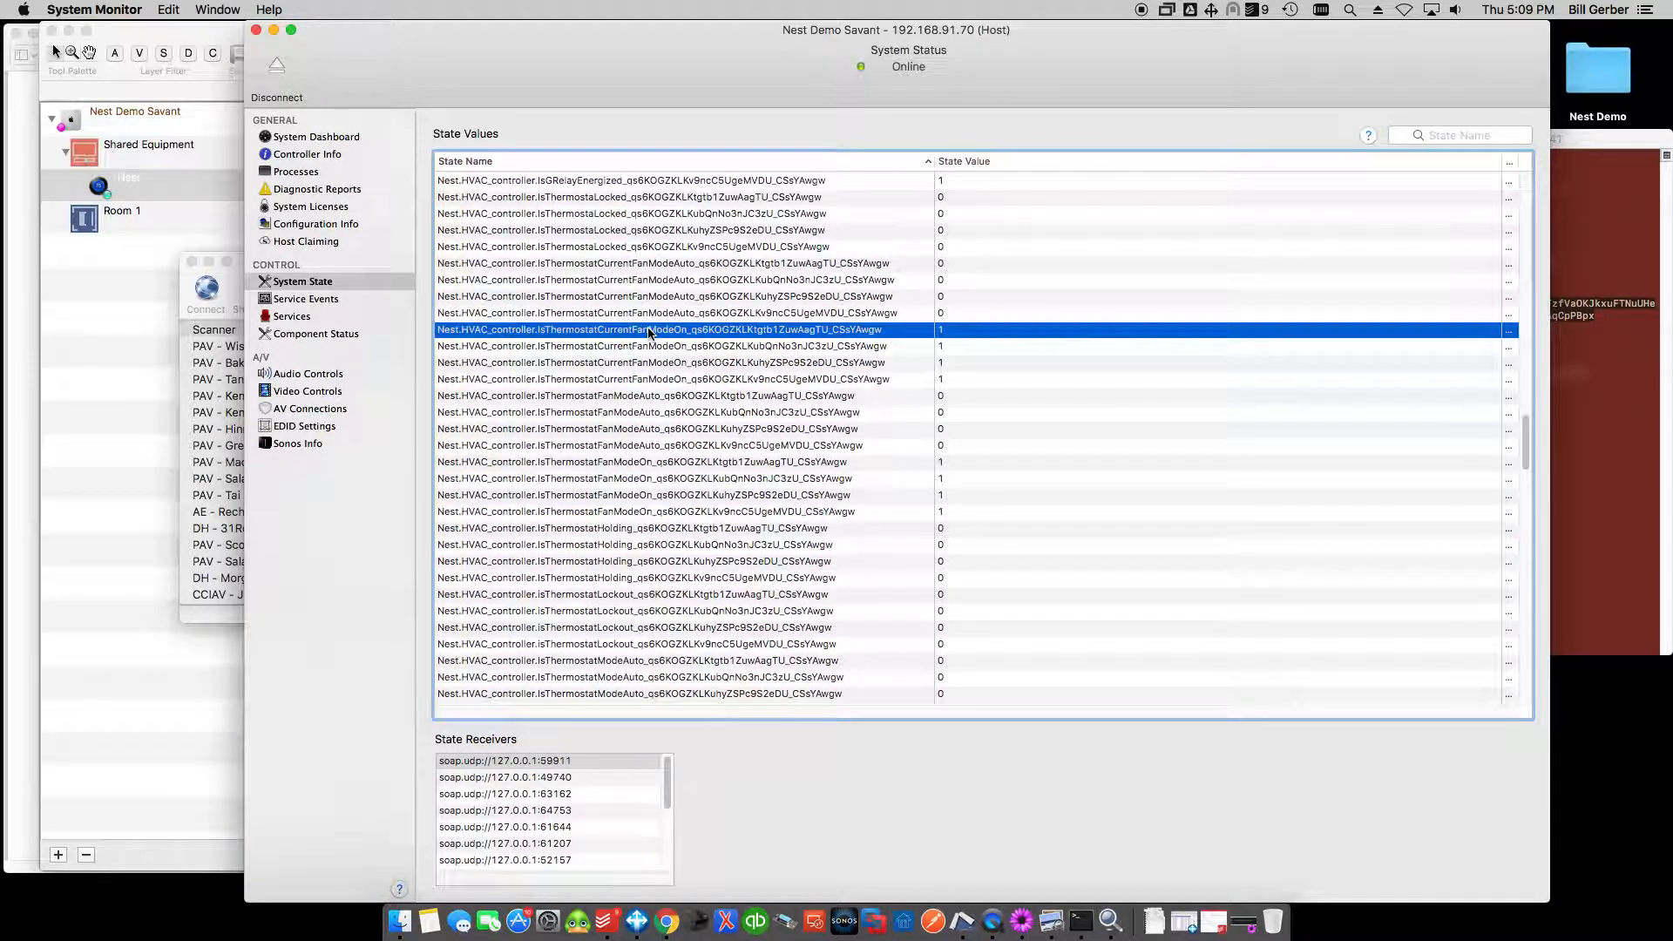
click(639, 314)
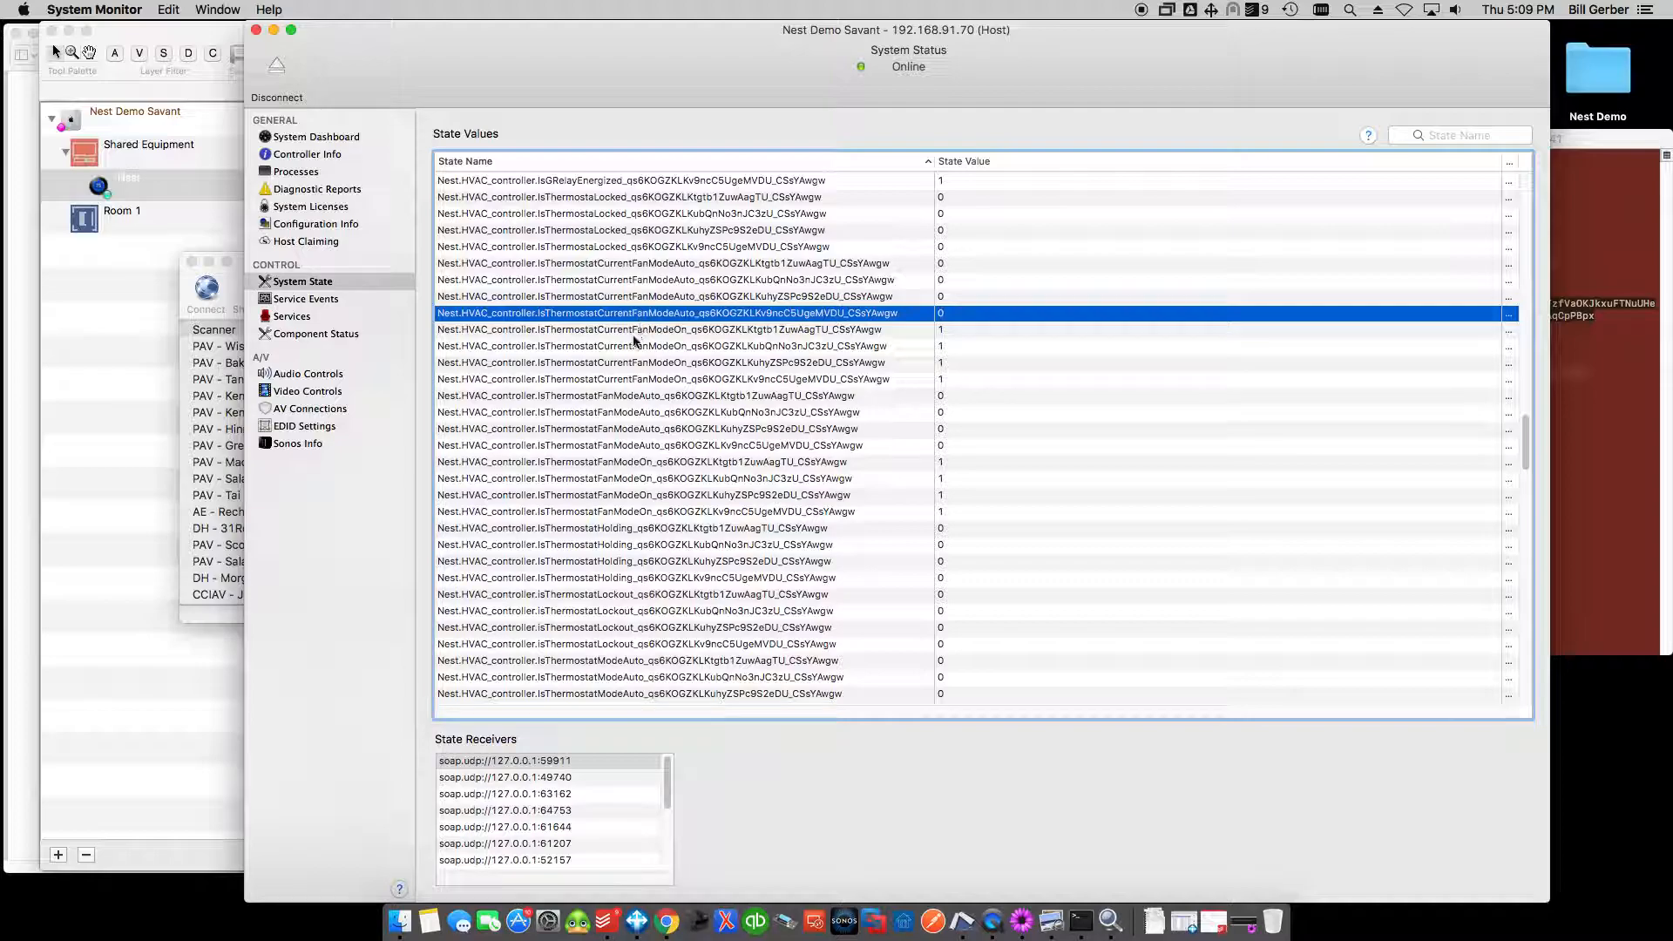
Step: Step through the locked state of each of the four thermostats
scroll(616, 498, up, 5)
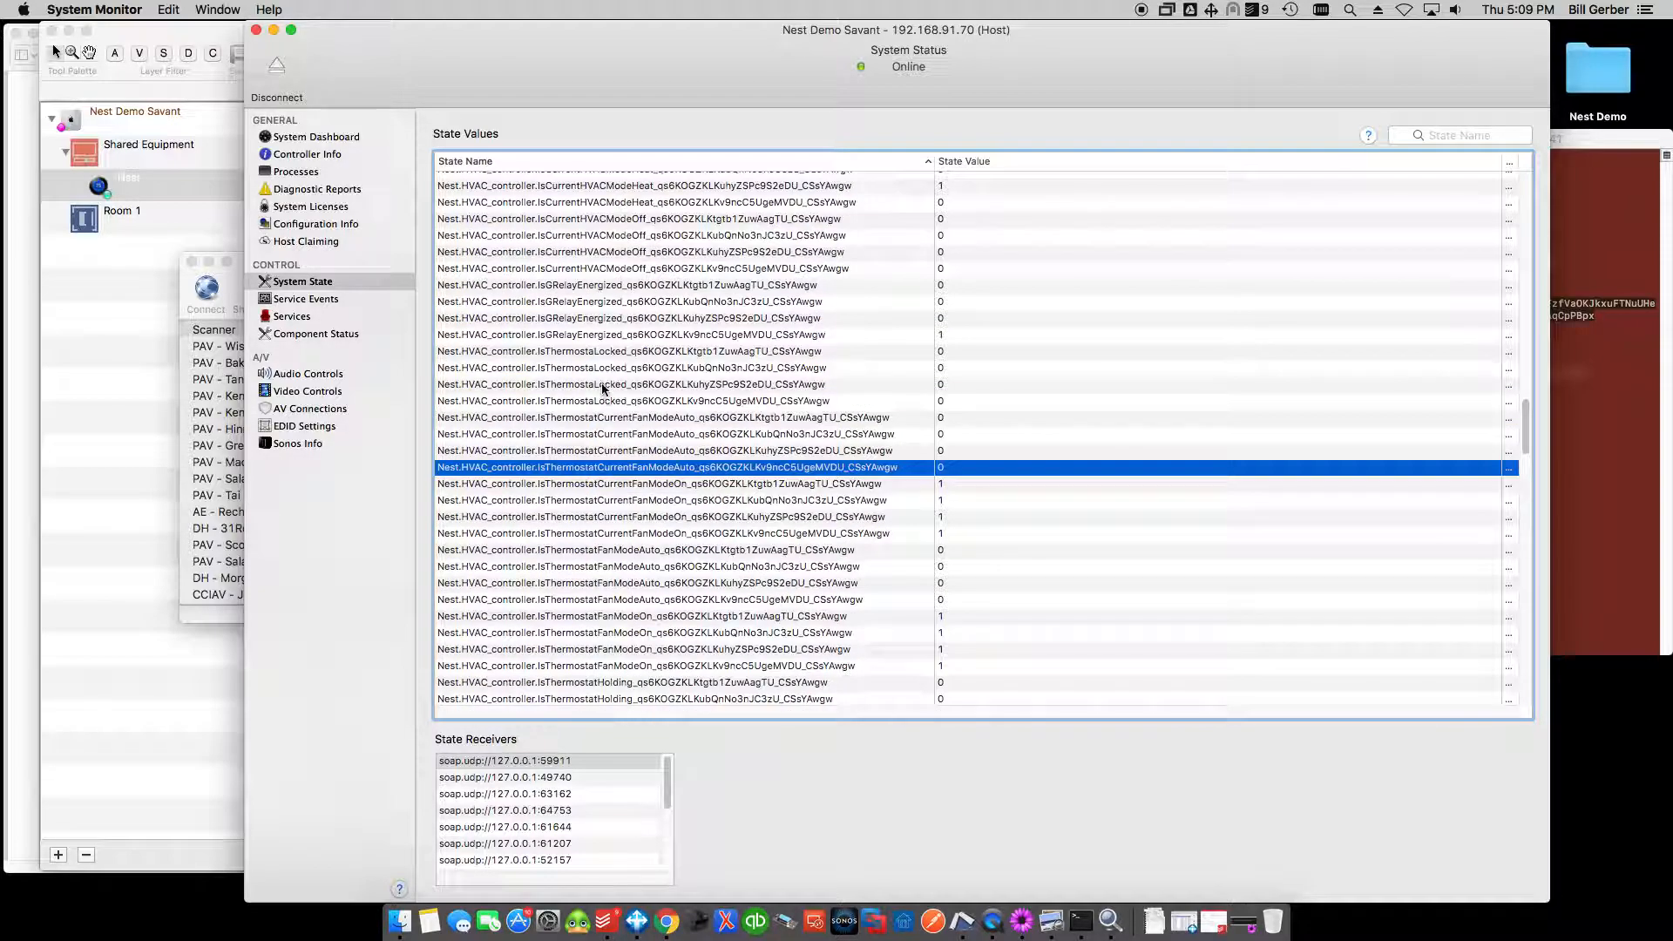
click(600, 354)
click(600, 370)
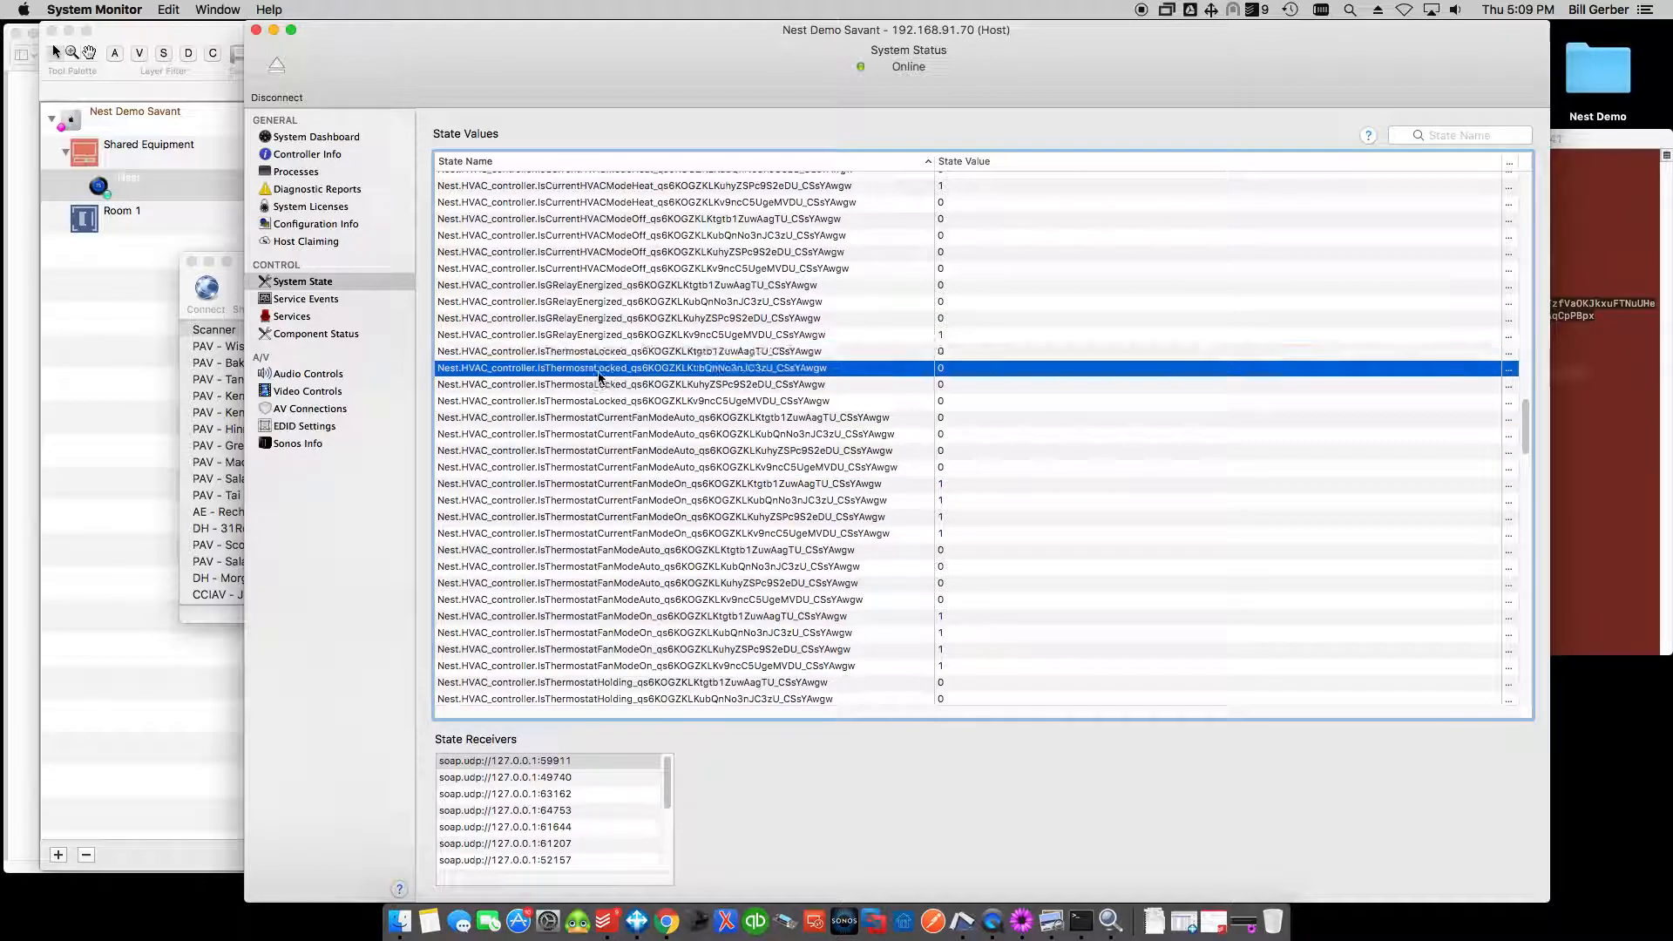
click(605, 386)
click(608, 401)
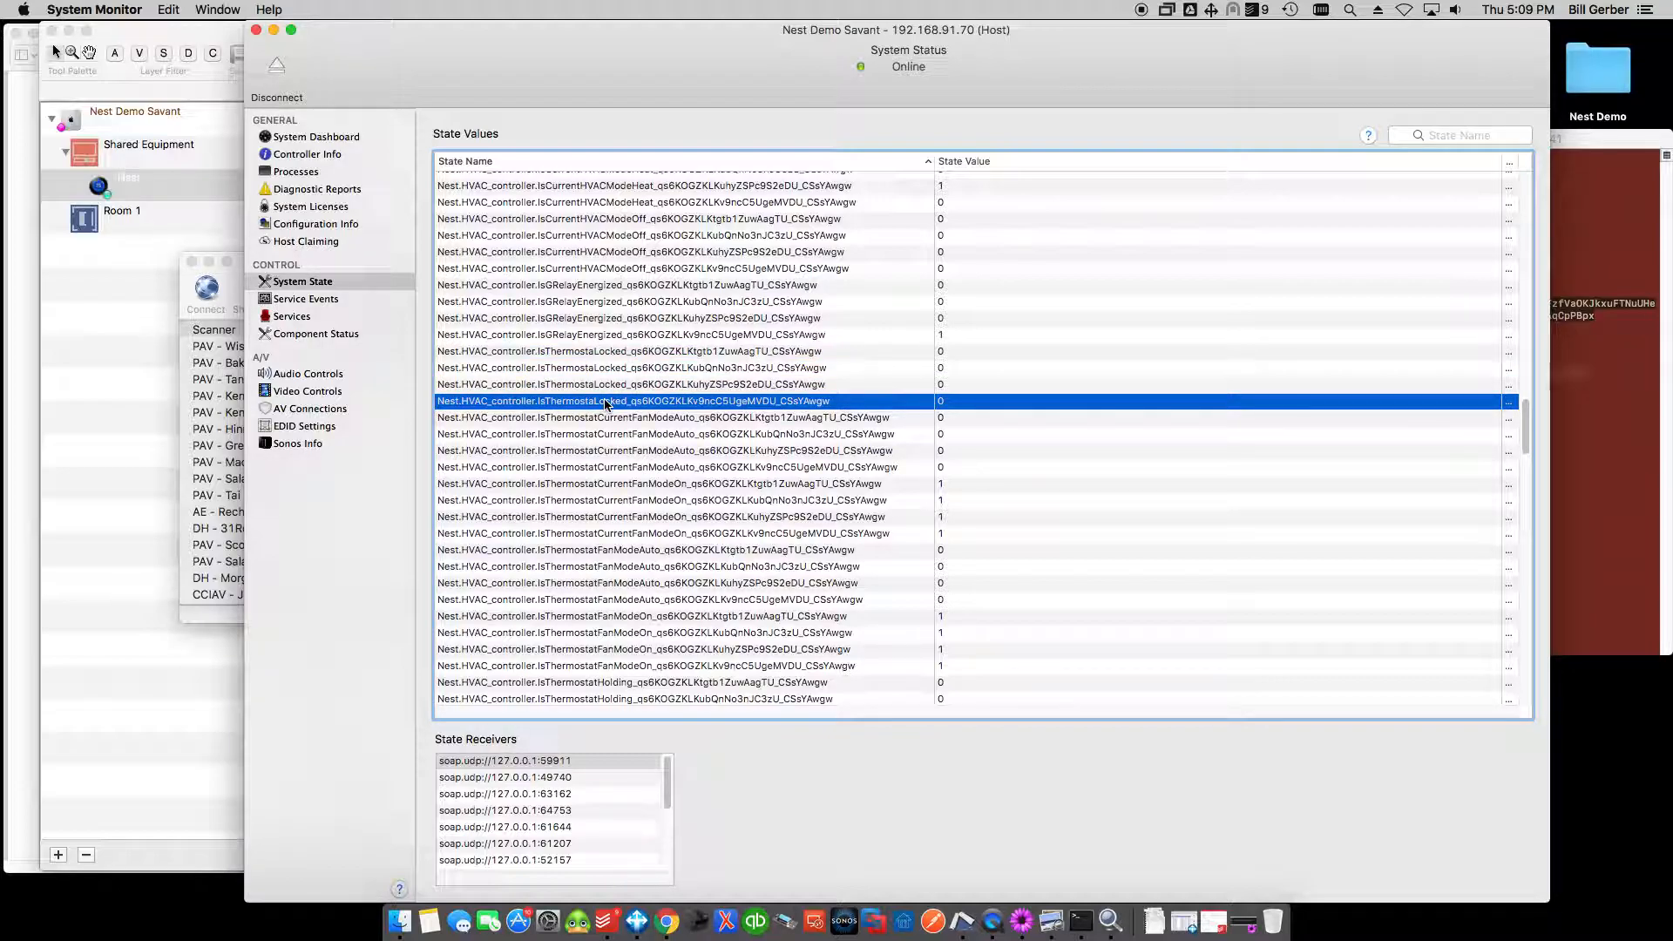
Step: Check the HVAC heat-mode state and humidity reading of 35, then bring the Terminal output forward
scroll(608, 406, up, 3)
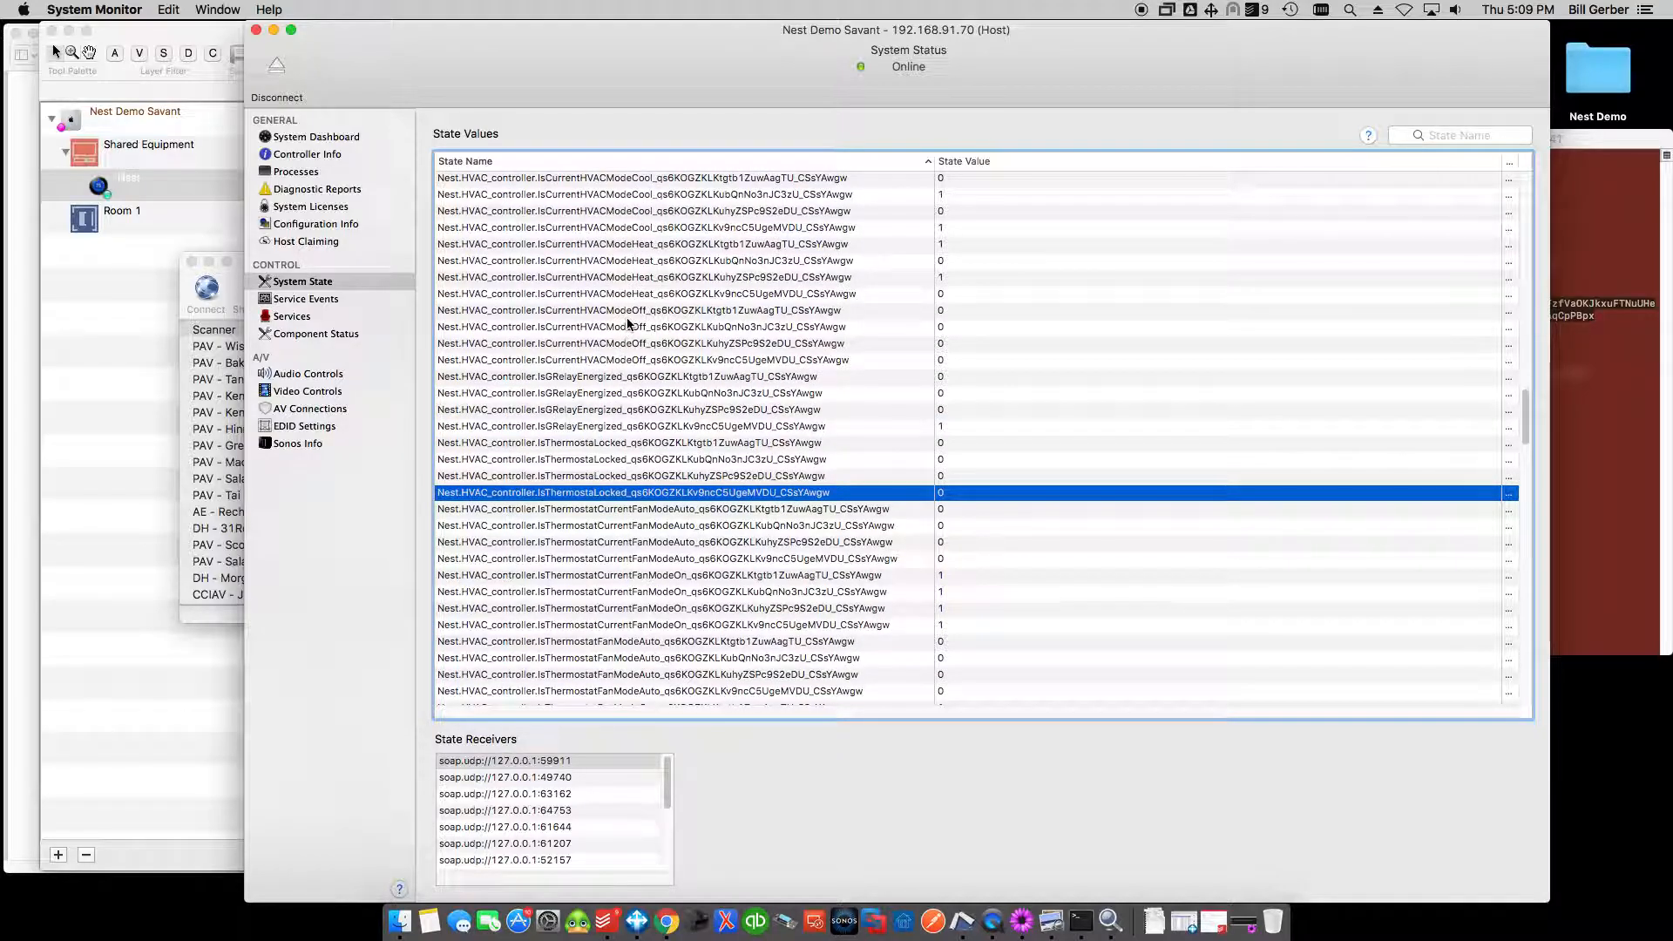
click(636, 247)
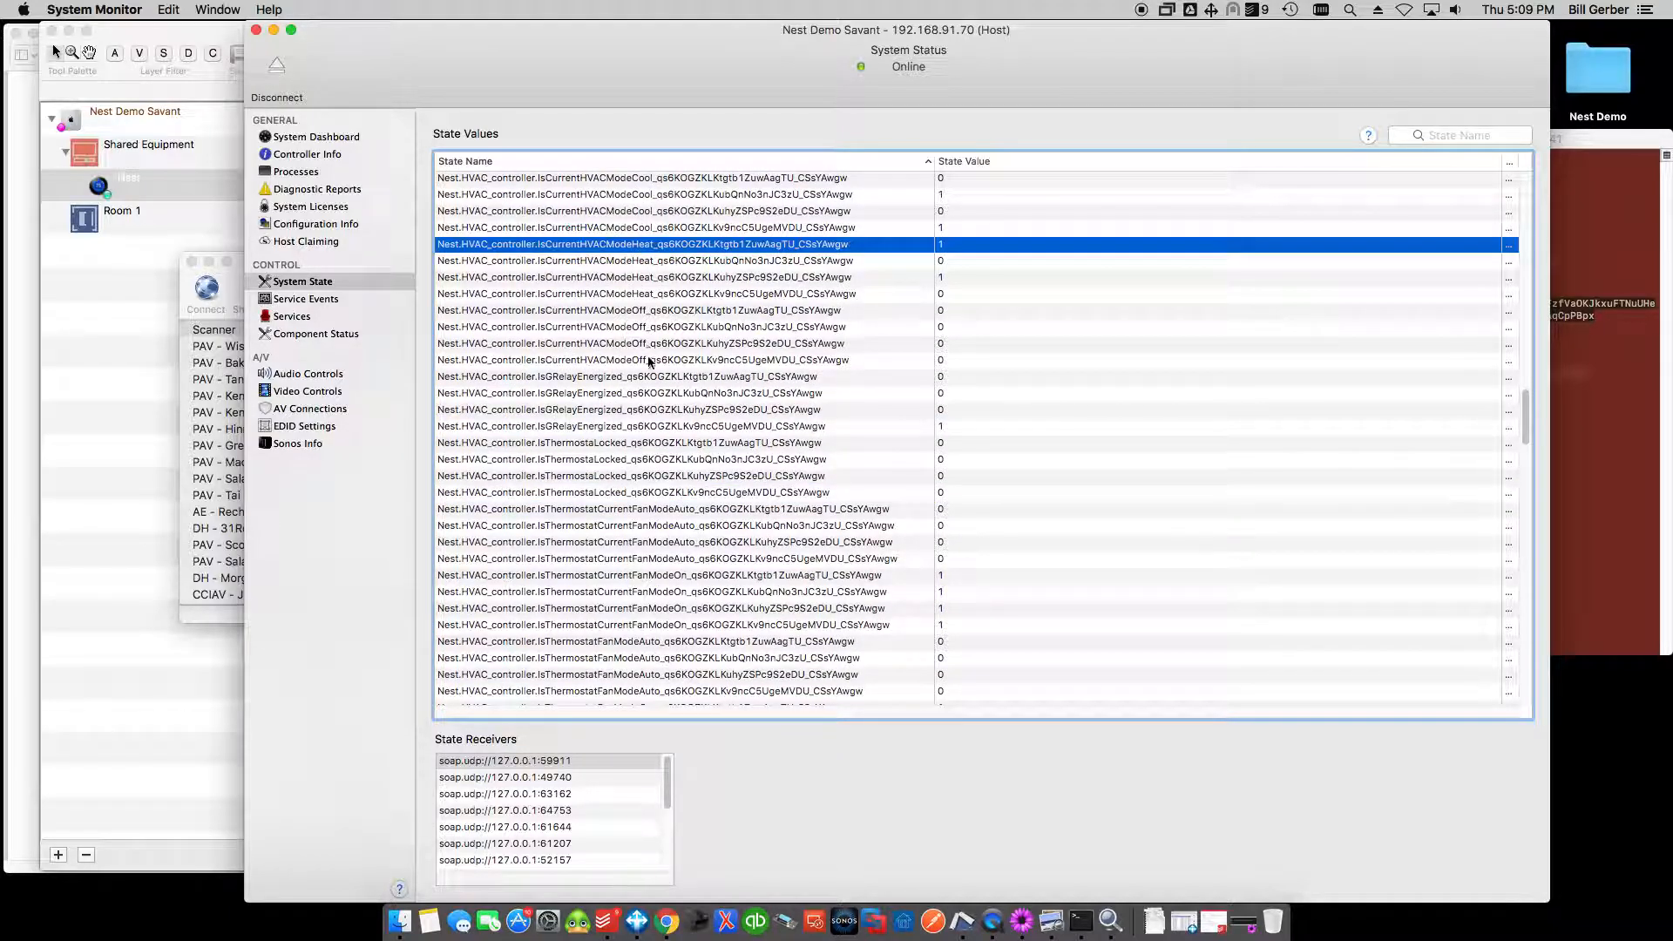
scroll(649, 360, up, 1)
scroll(646, 355, up, 3)
scroll(646, 355, down, 15)
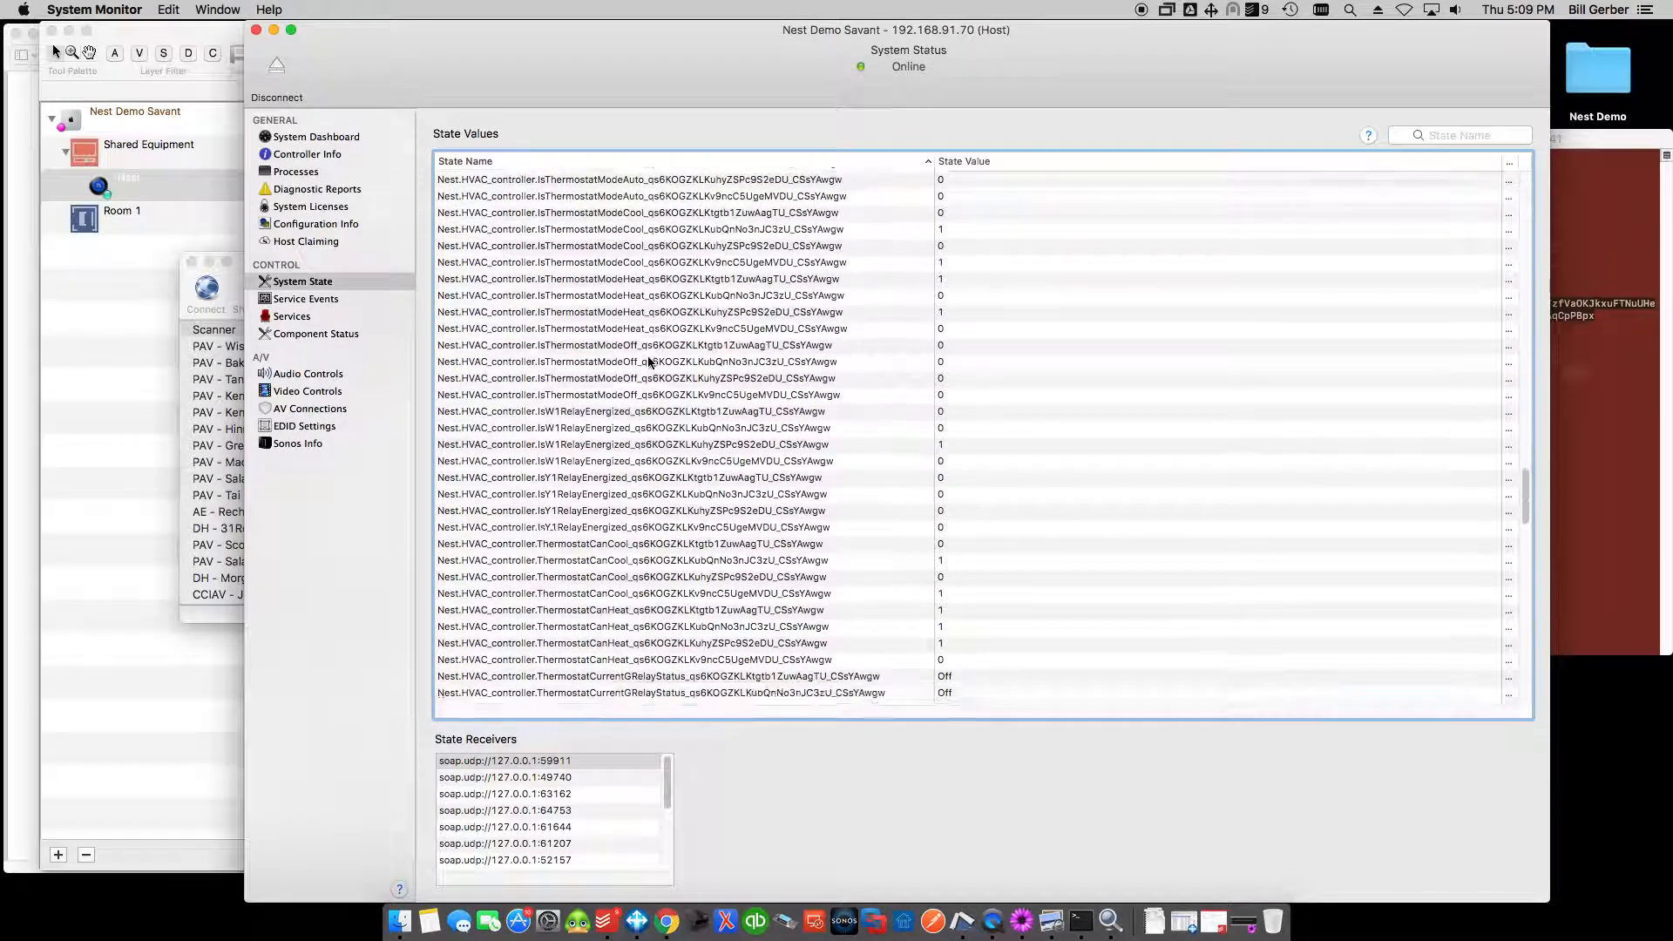
click(687, 513)
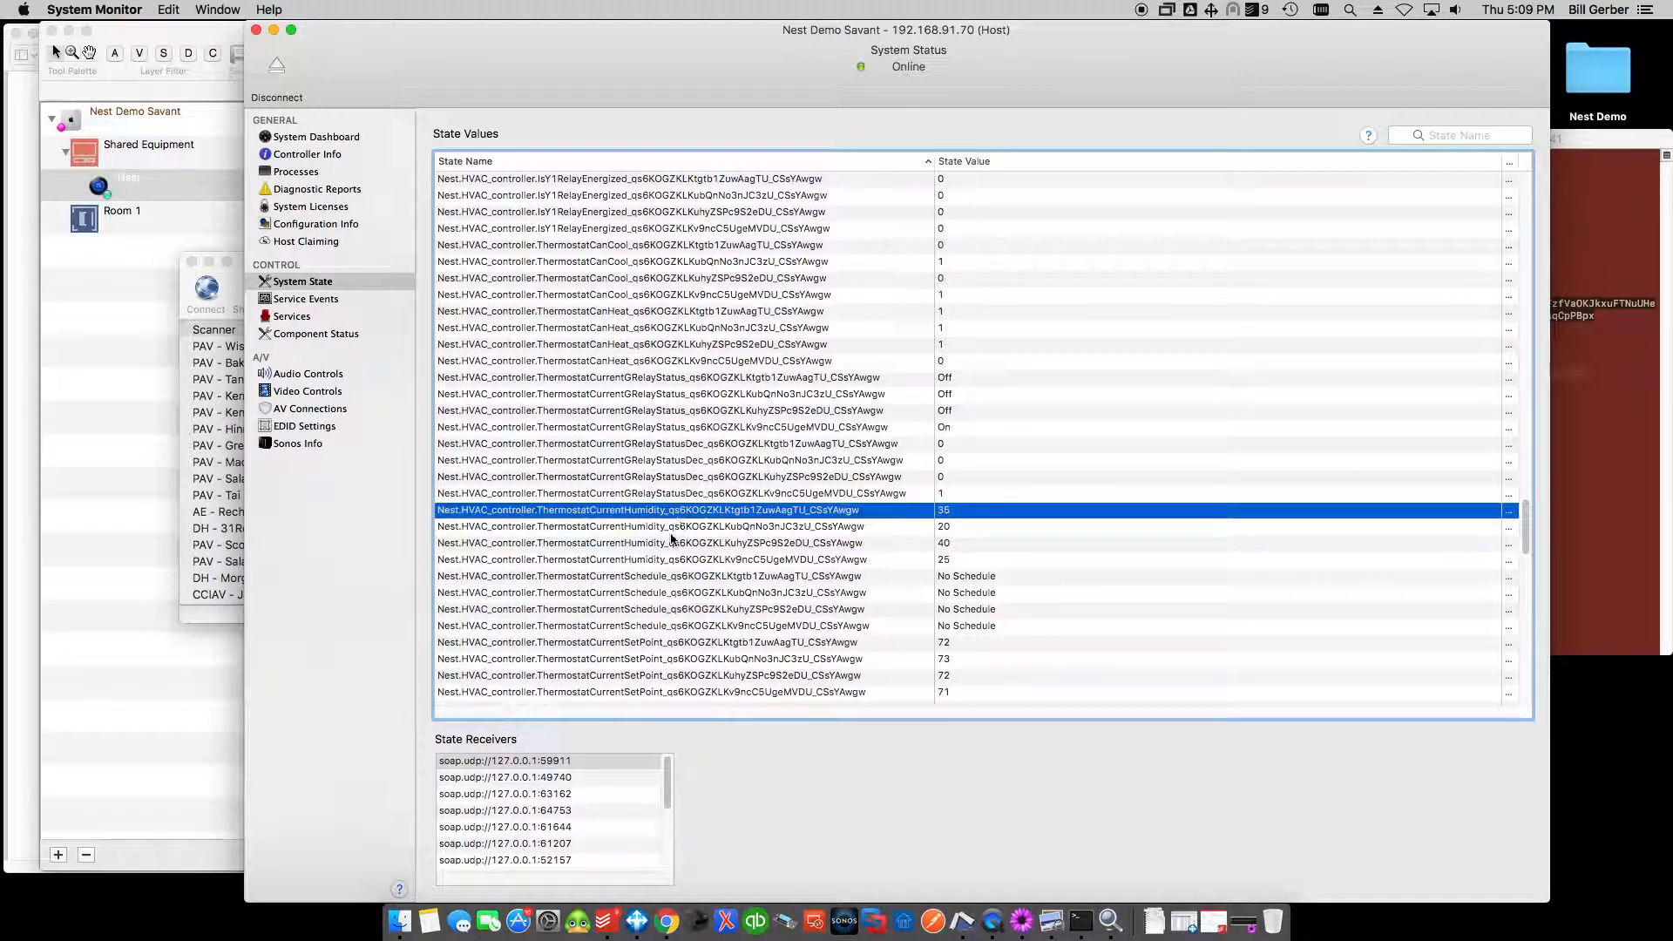
scroll(669, 559, down, 5)
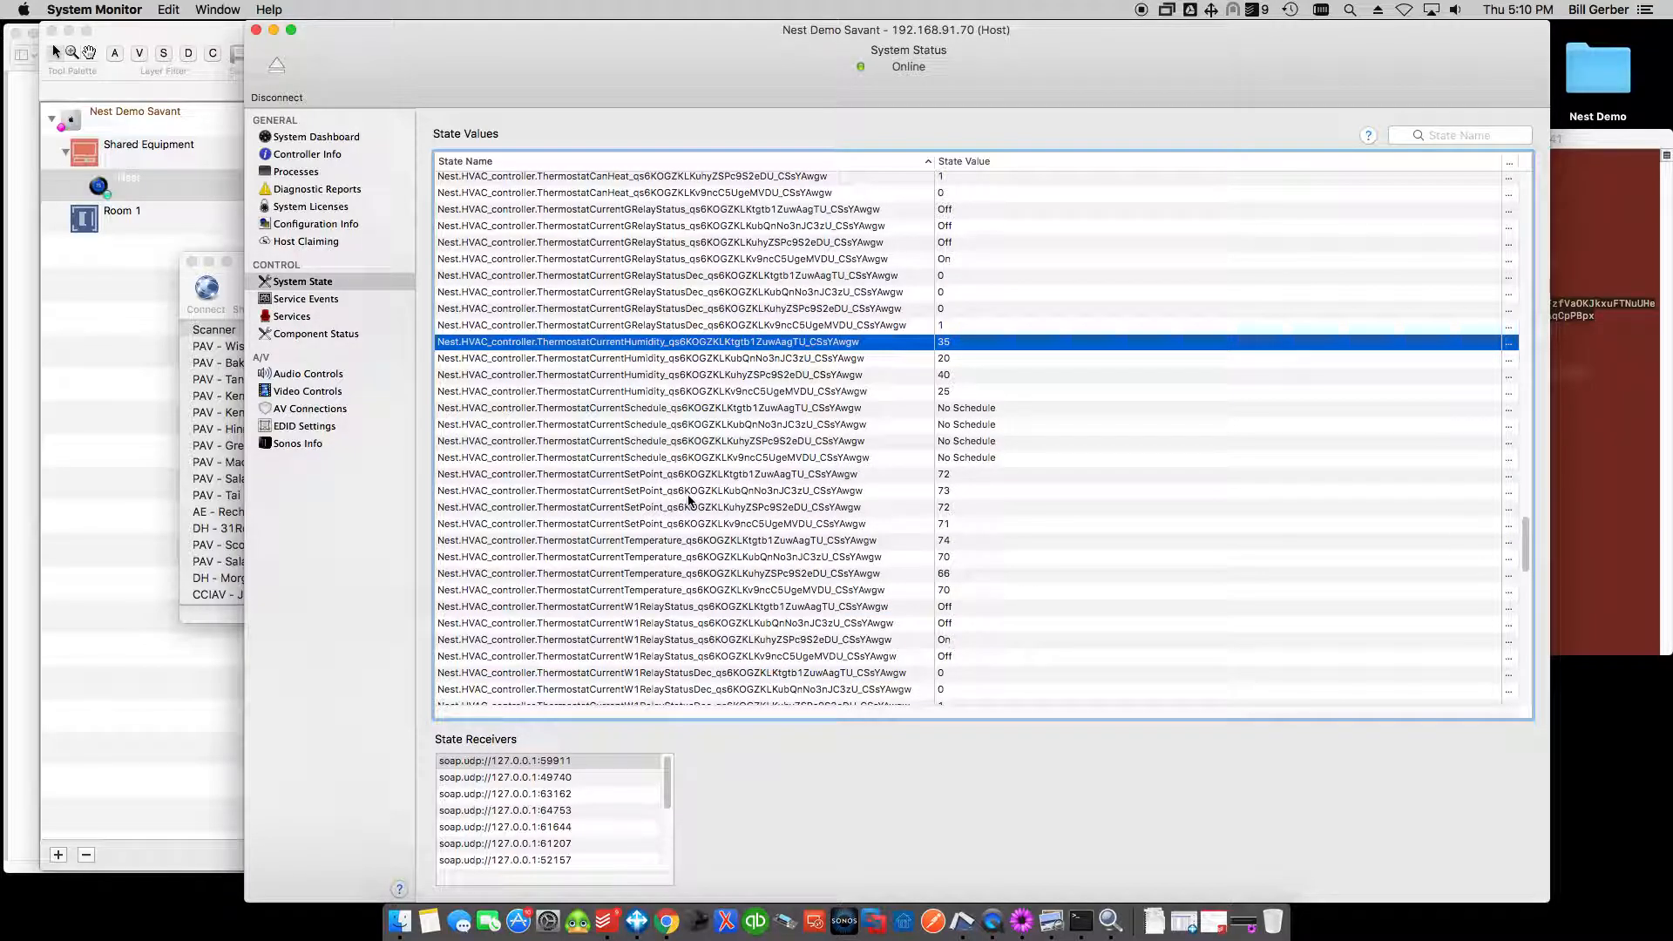
click(1593, 456)
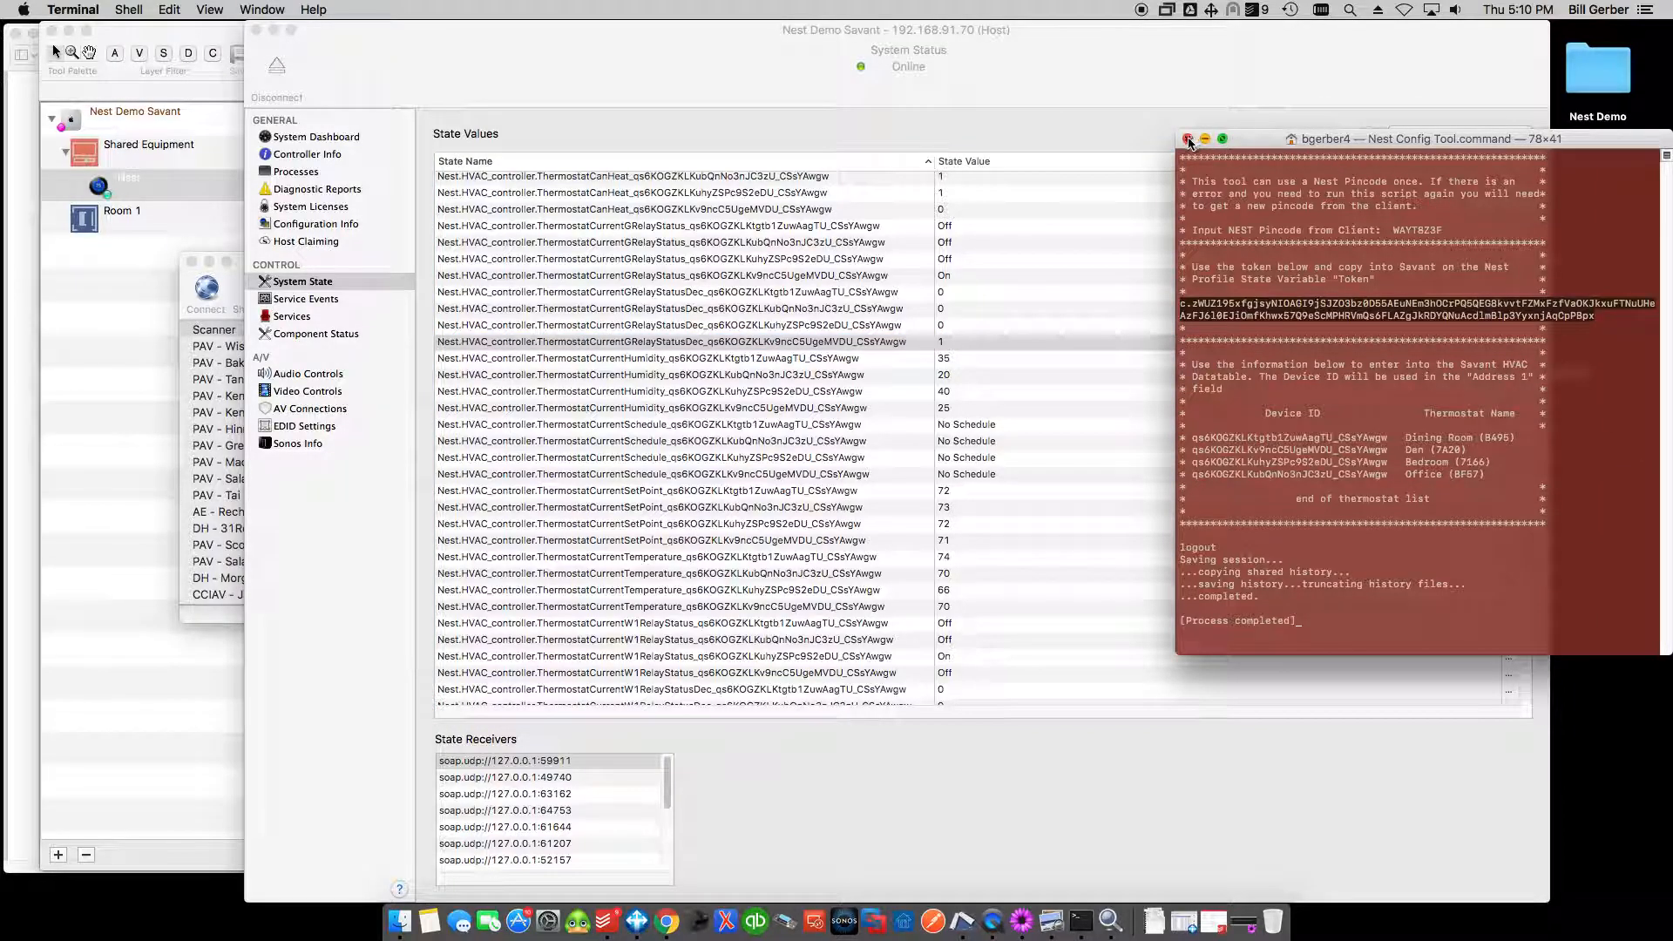
Step: Close the Nest Config Tool Terminal output and the System Monitor state window
click(1189, 140)
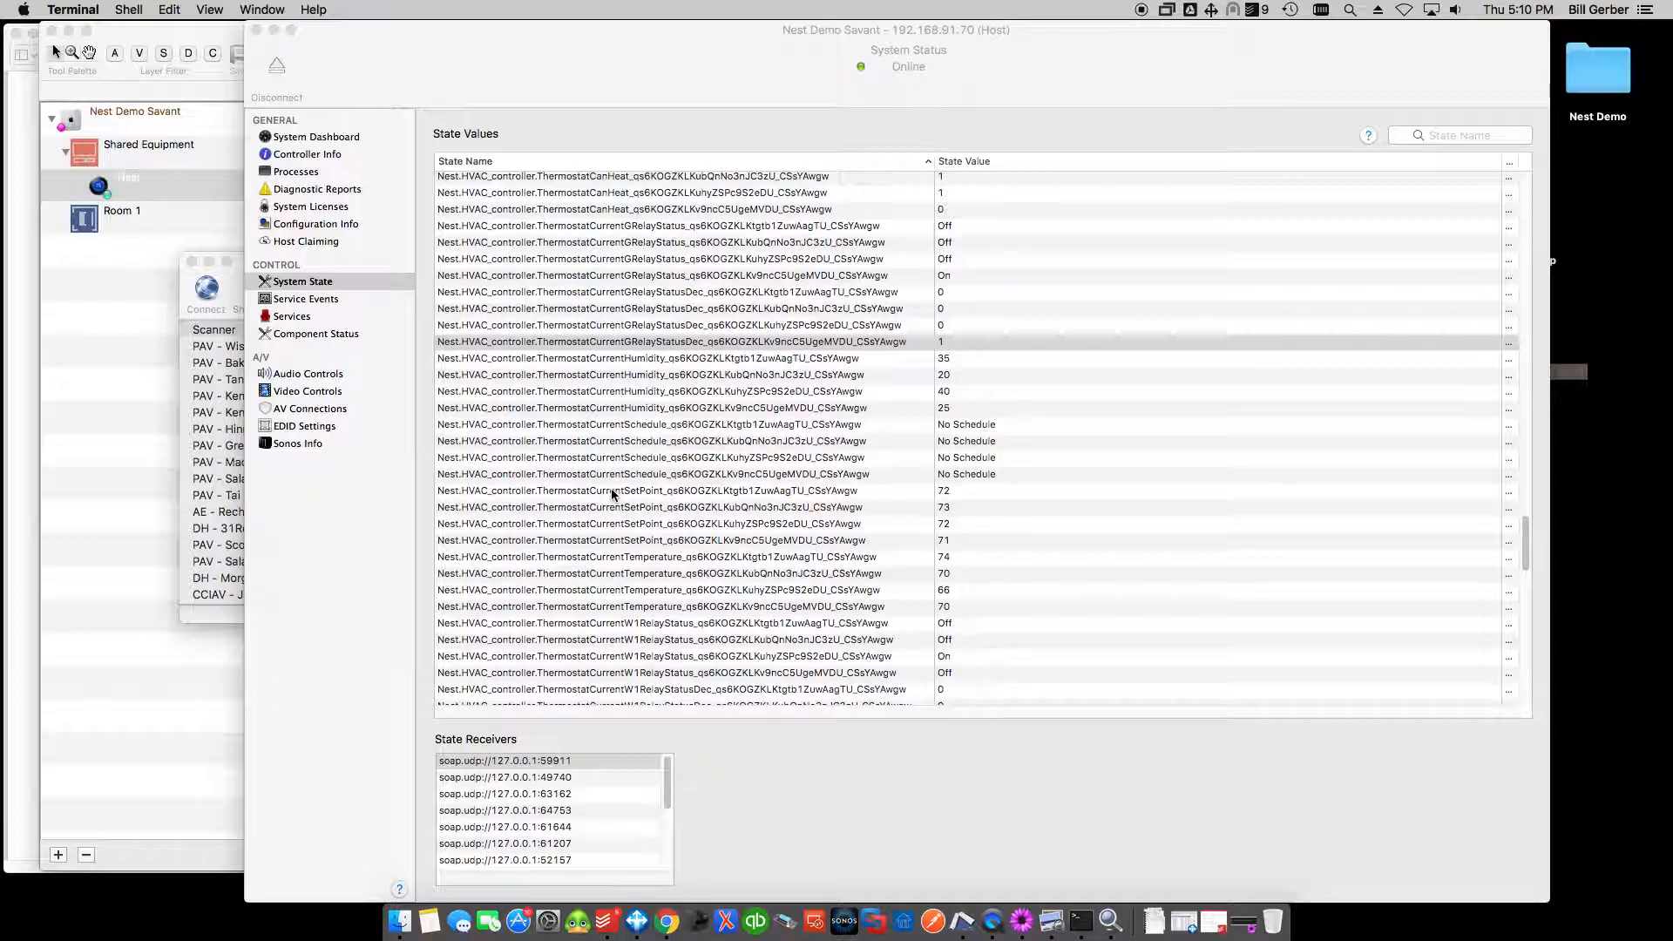
click(255, 31)
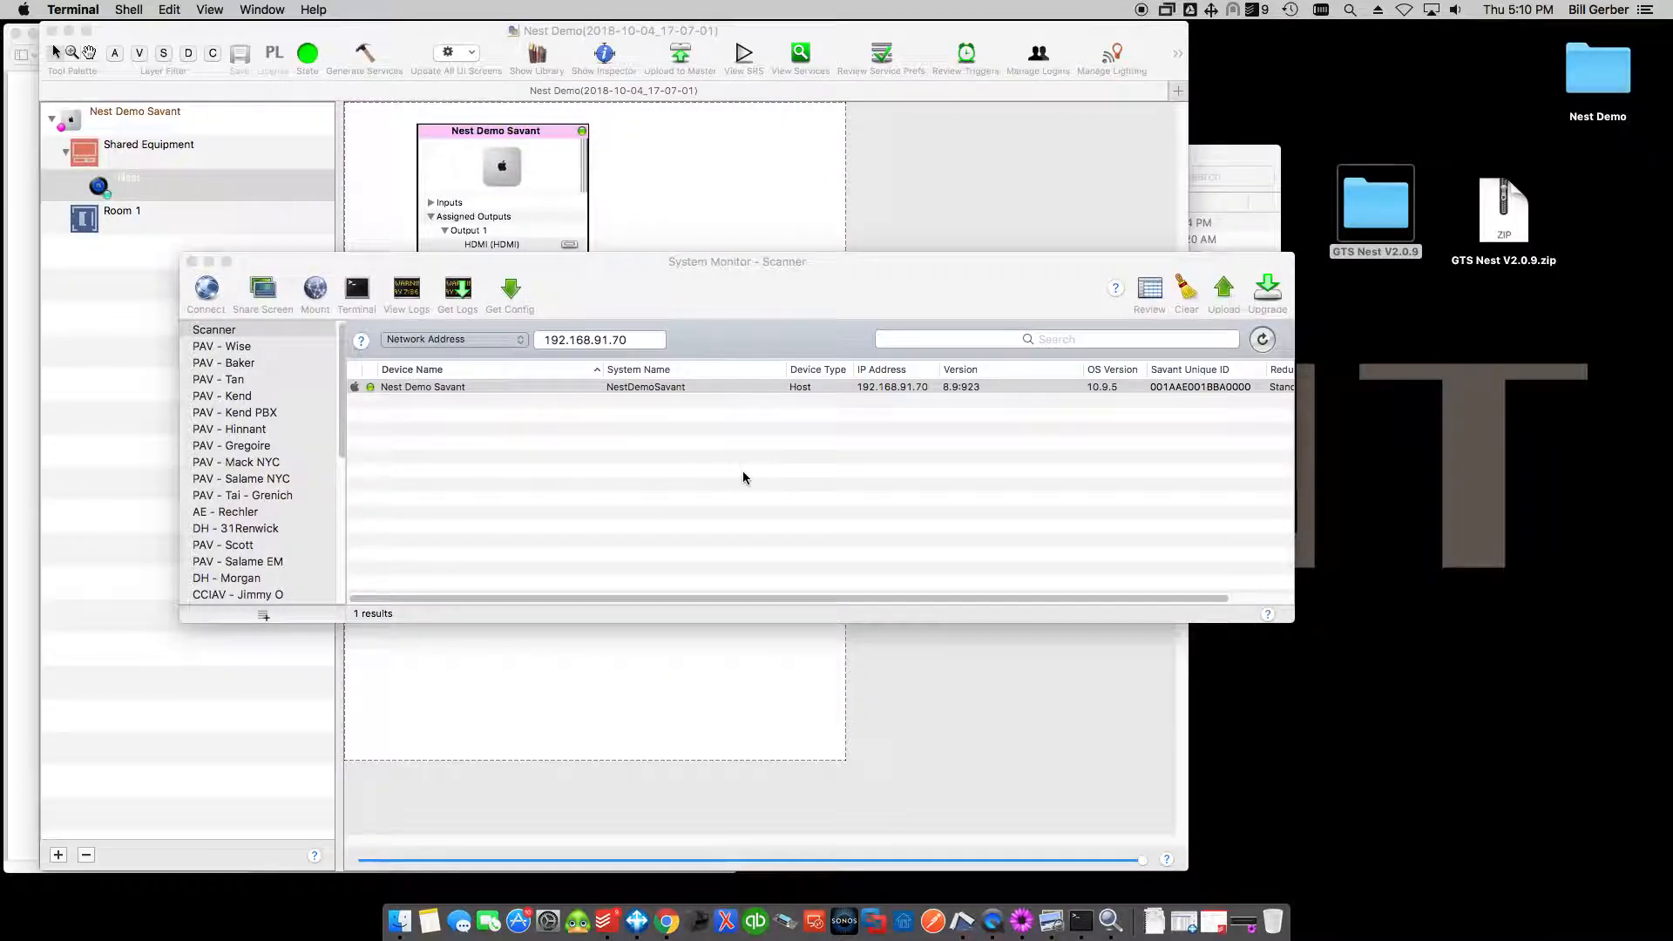